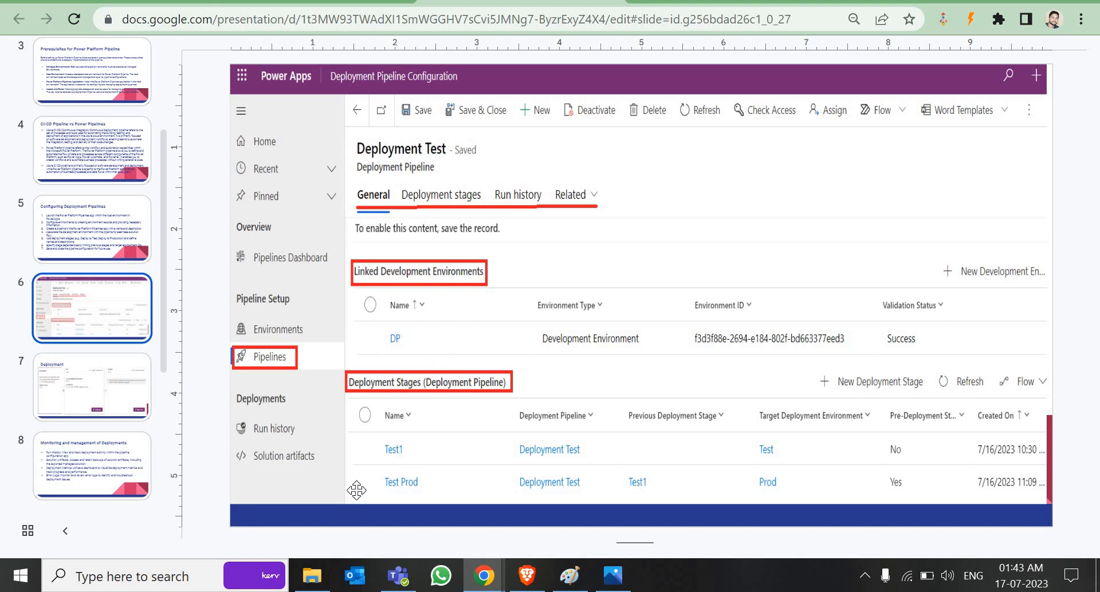
# Step: Review the Deployment slide (slide 7), return to the title slide, then switch to the Power Apps window
pyautogui.click(106, 389)
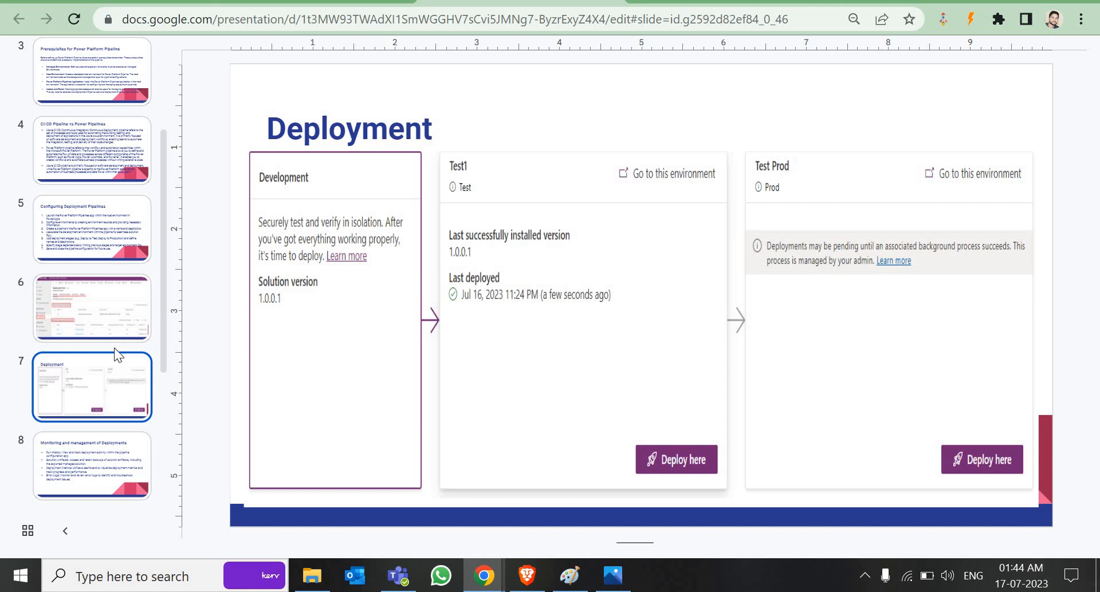
pyautogui.scroll(3, 88, 228)
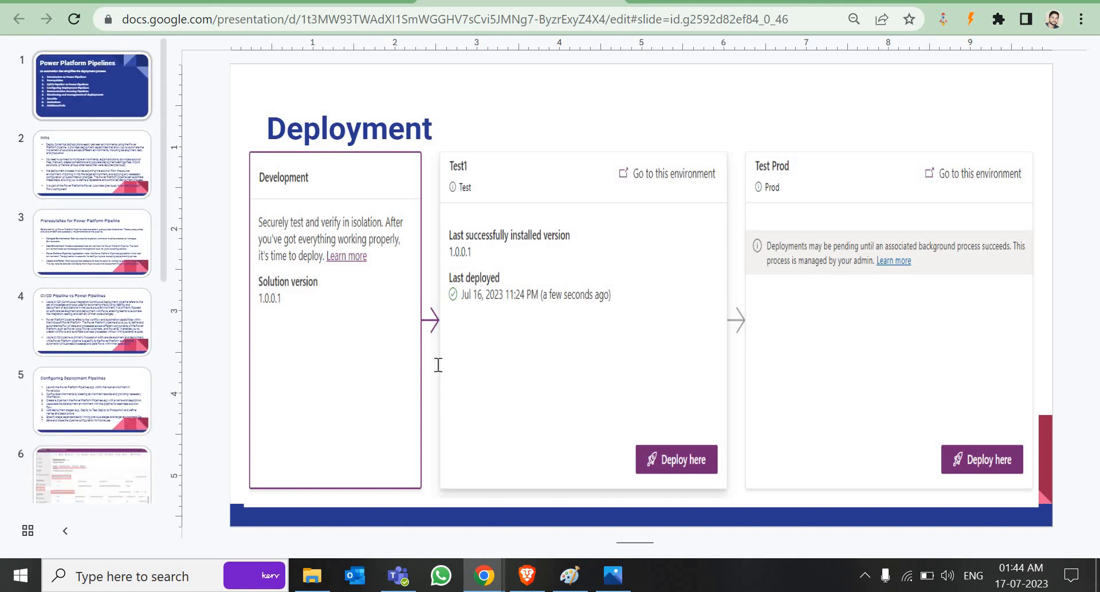
pyautogui.click(101, 101)
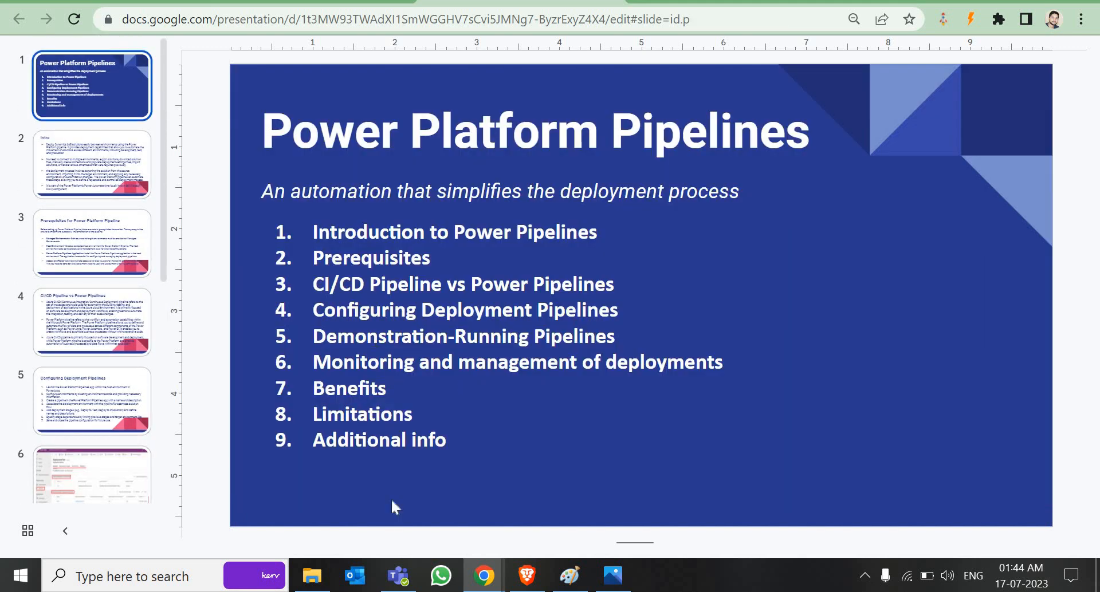
pyautogui.click(484, 576)
pyautogui.click(538, 504)
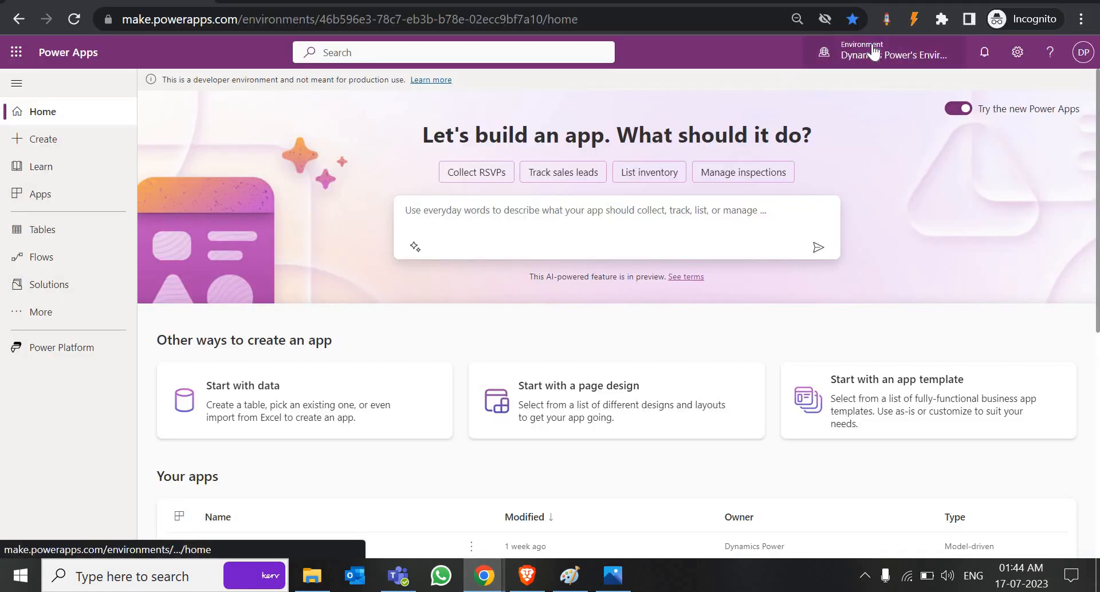
# Step: Check the available environments, then go to the Power Platform admin center through Settings
pyautogui.click(872, 53)
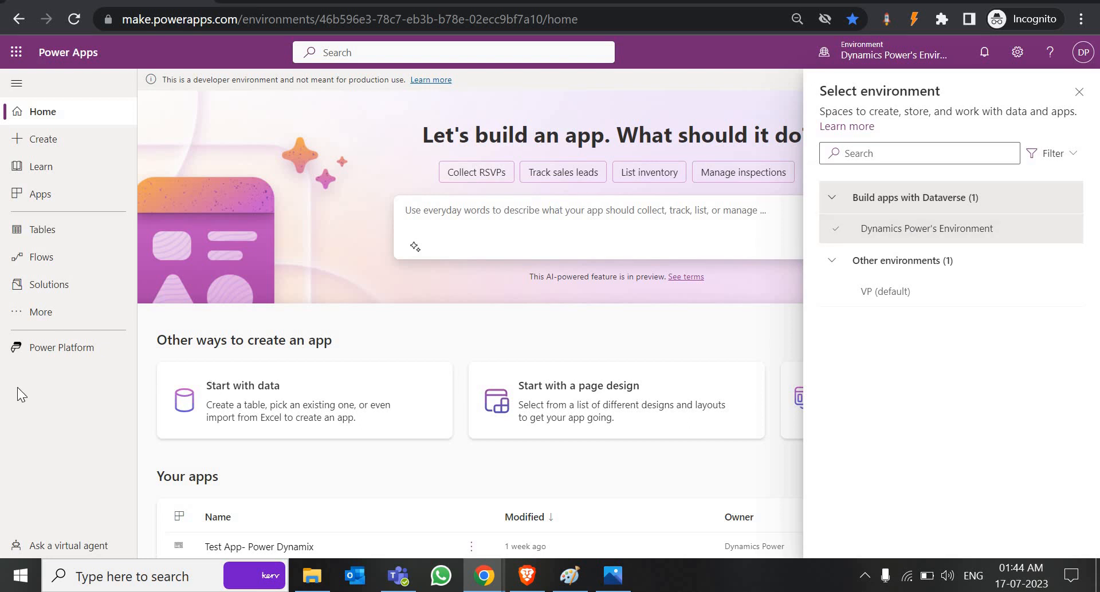
pyautogui.click(1080, 93)
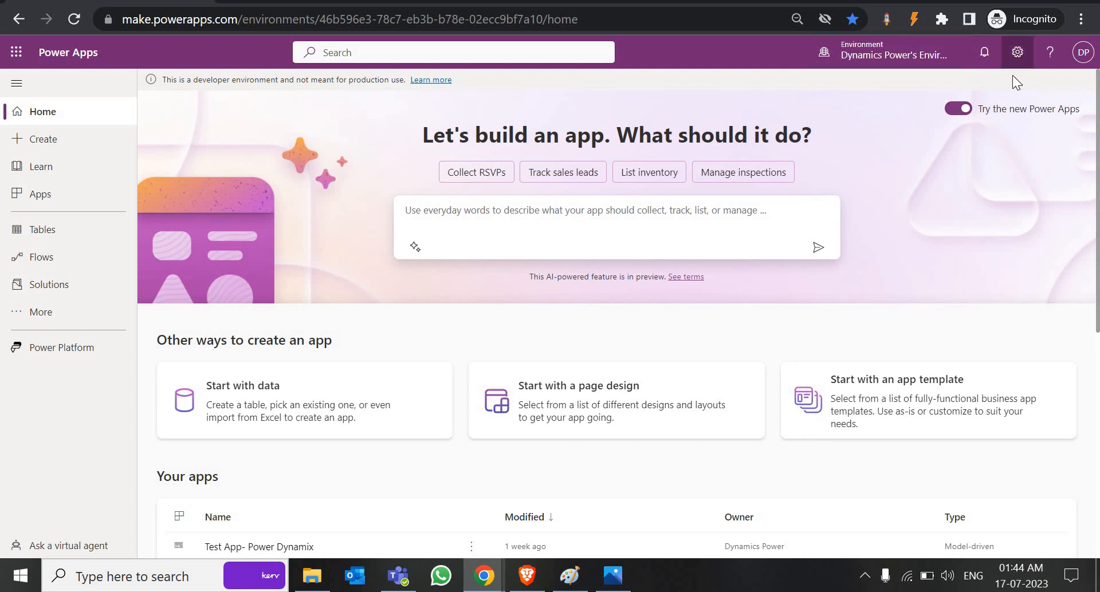
pyautogui.click(1016, 56)
pyautogui.click(935, 151)
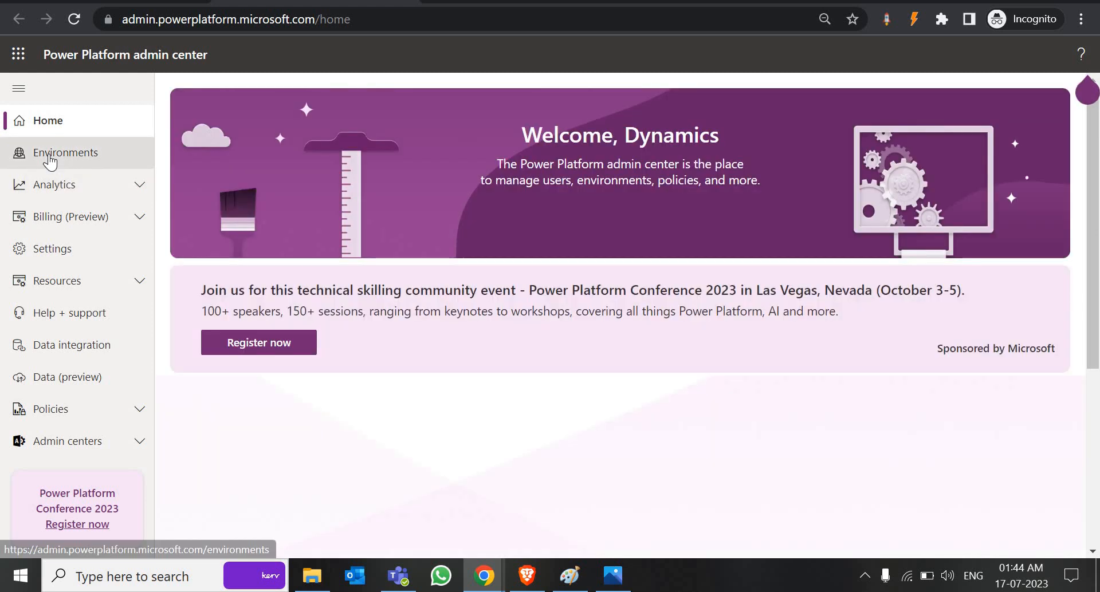
# Step: Show the Environments list and start a new environment form
pyautogui.click(50, 162)
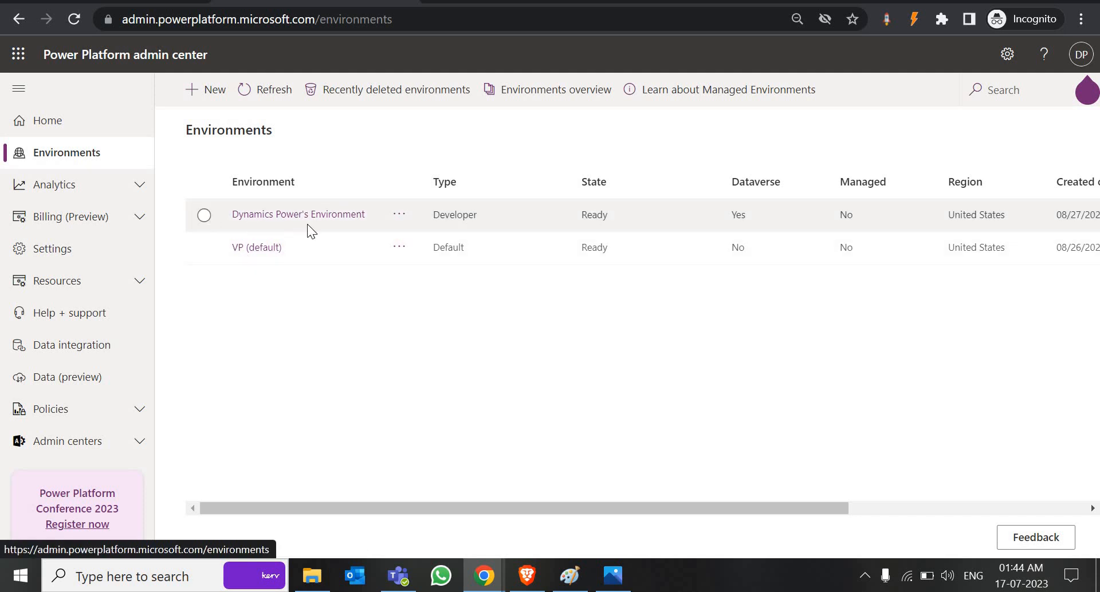
pyautogui.click(208, 90)
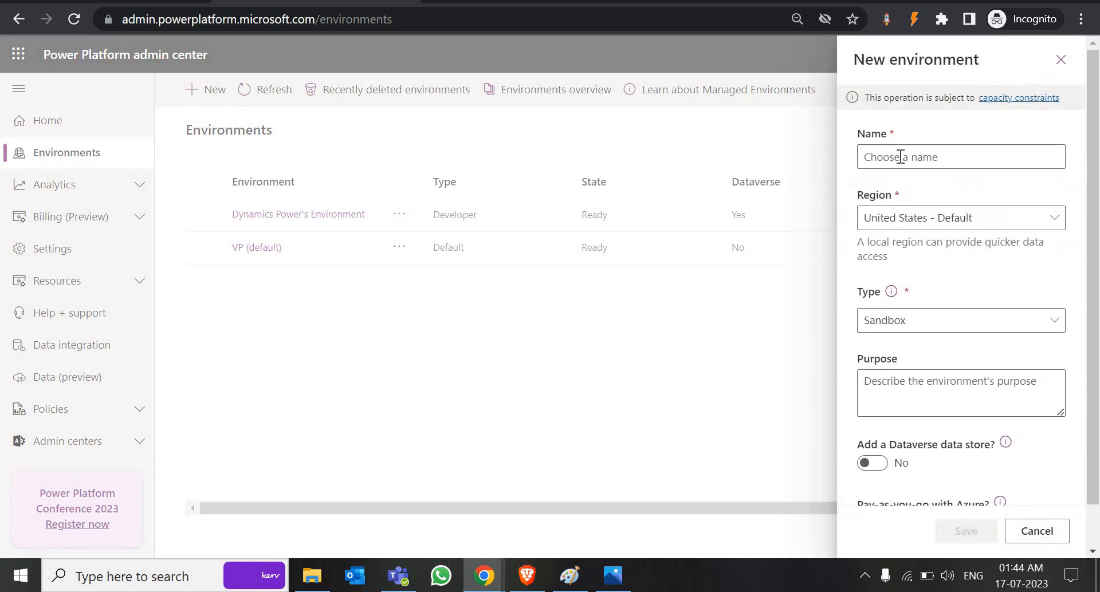
# Step: Name the new environment Test Env and choose Developer as its type
pyautogui.click(894, 156)
pyautogui.write('Test Env')
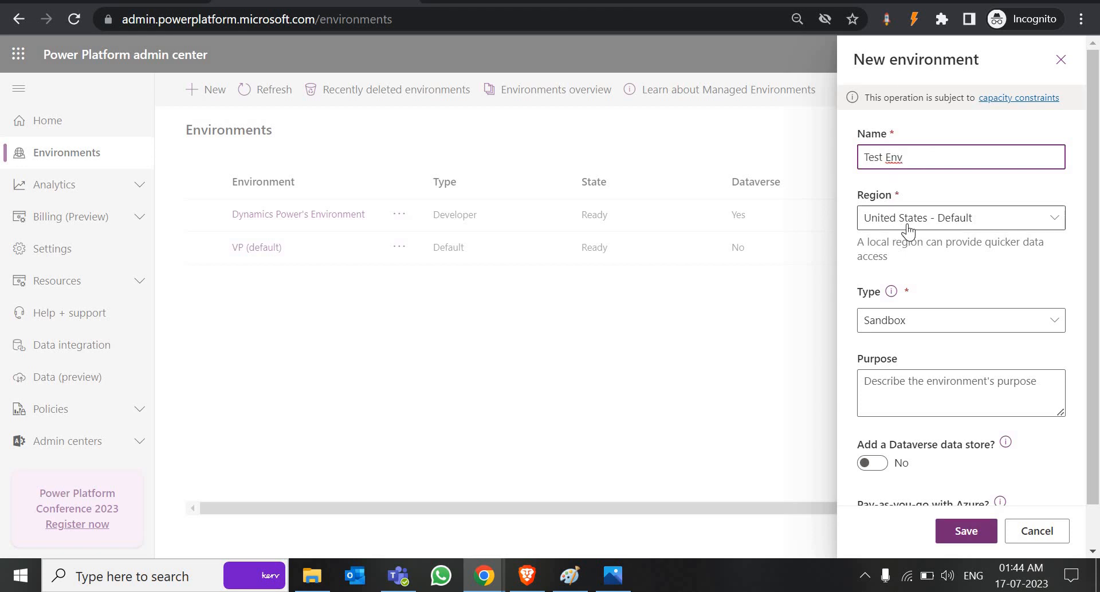
pyautogui.click(897, 322)
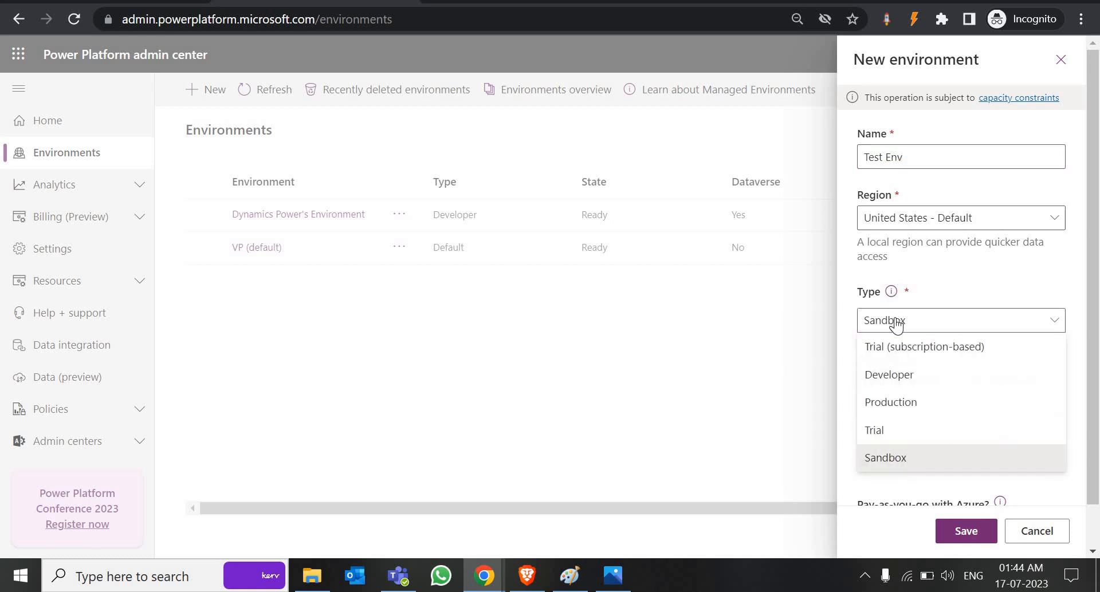
pyautogui.click(917, 348)
pyautogui.click(910, 338)
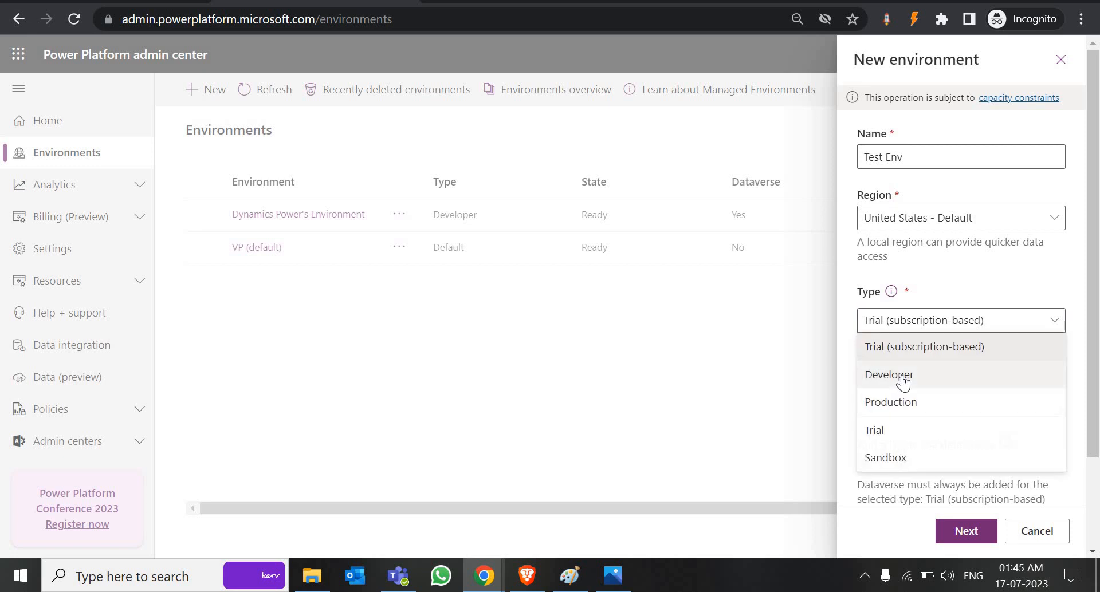
pyautogui.click(904, 375)
pyautogui.scroll(-2, 903, 375)
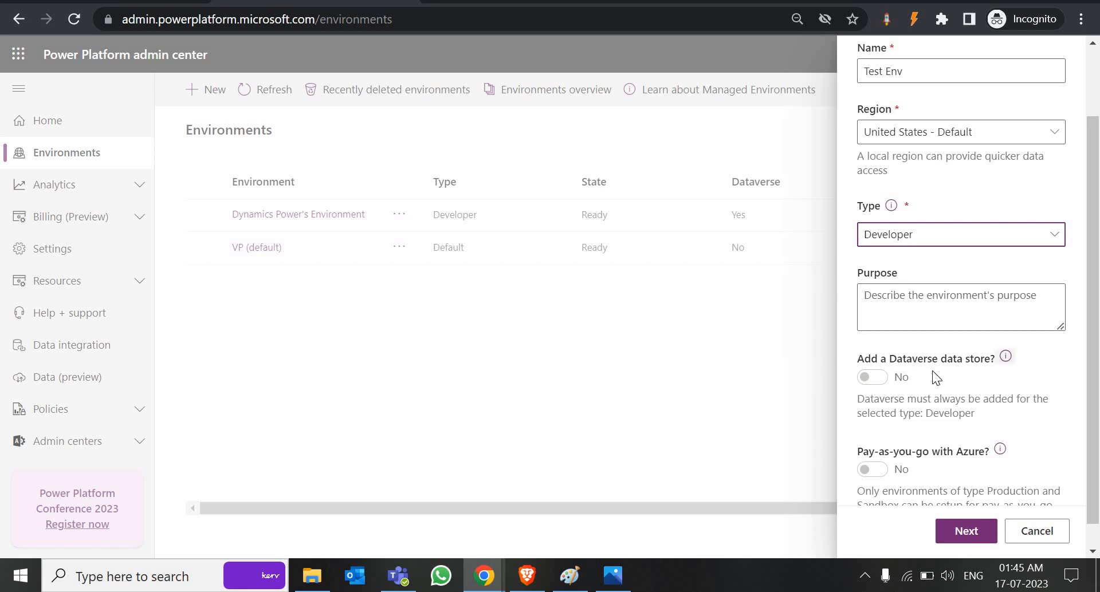
pyautogui.scroll(2, 911, 287)
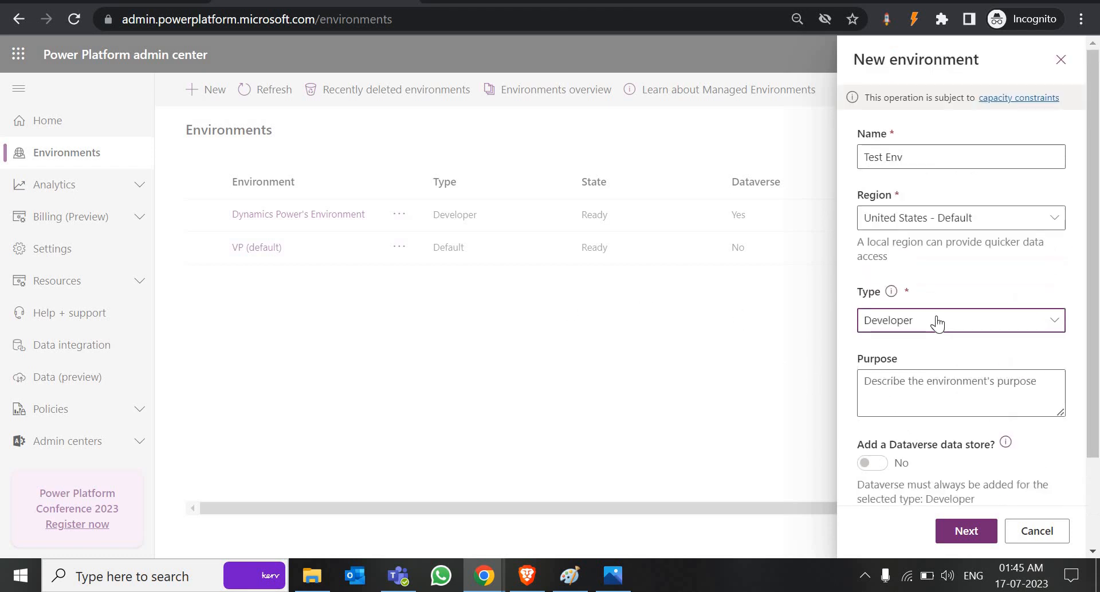
# Step: After trying Production and Sandbox, revert to Developer and save with English/USD Dataverse
pyautogui.click(931, 322)
pyautogui.click(928, 401)
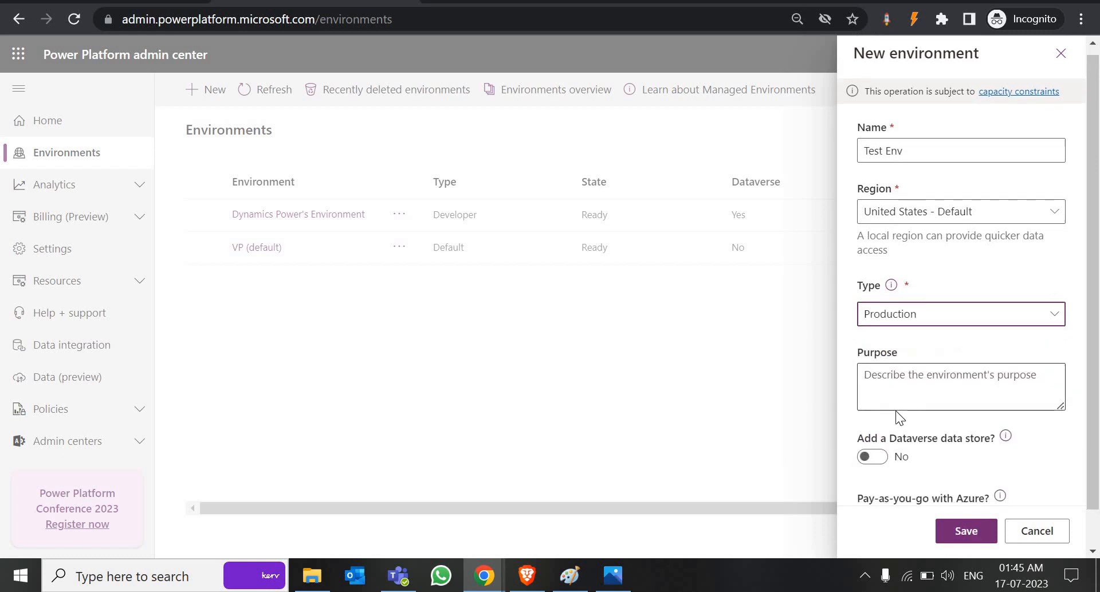
pyautogui.scroll(-1, 895, 411)
pyautogui.click(872, 417)
pyautogui.click(905, 281)
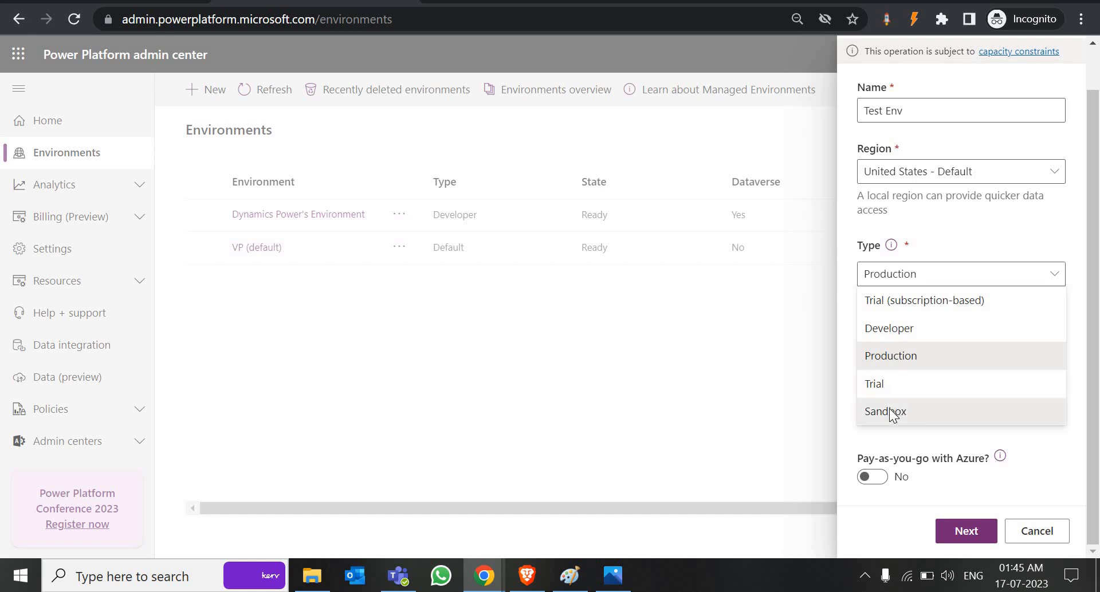
pyautogui.click(893, 412)
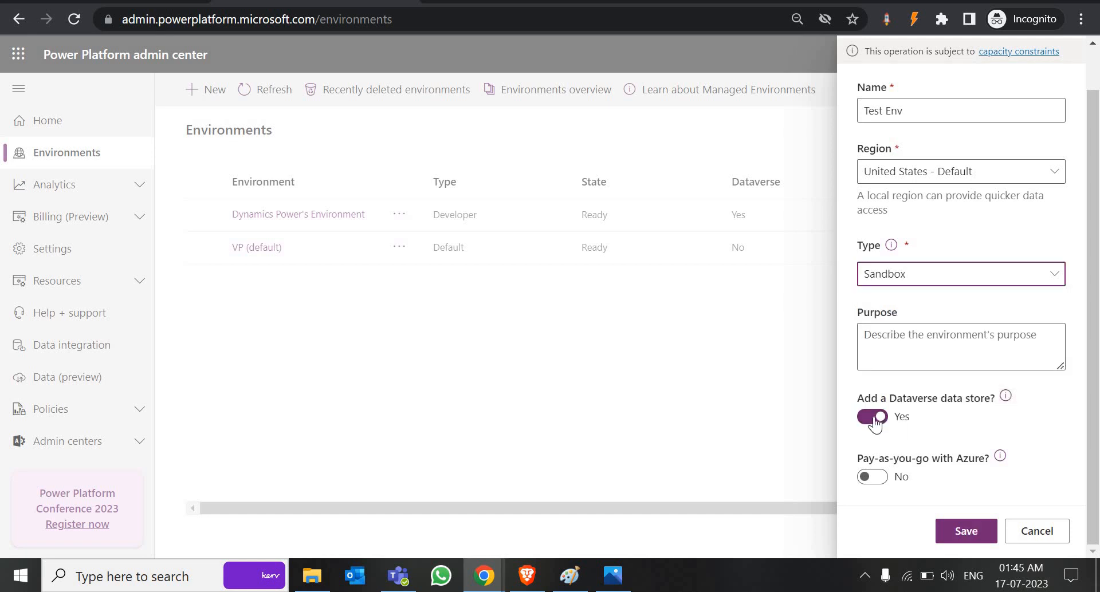
pyautogui.click(874, 418)
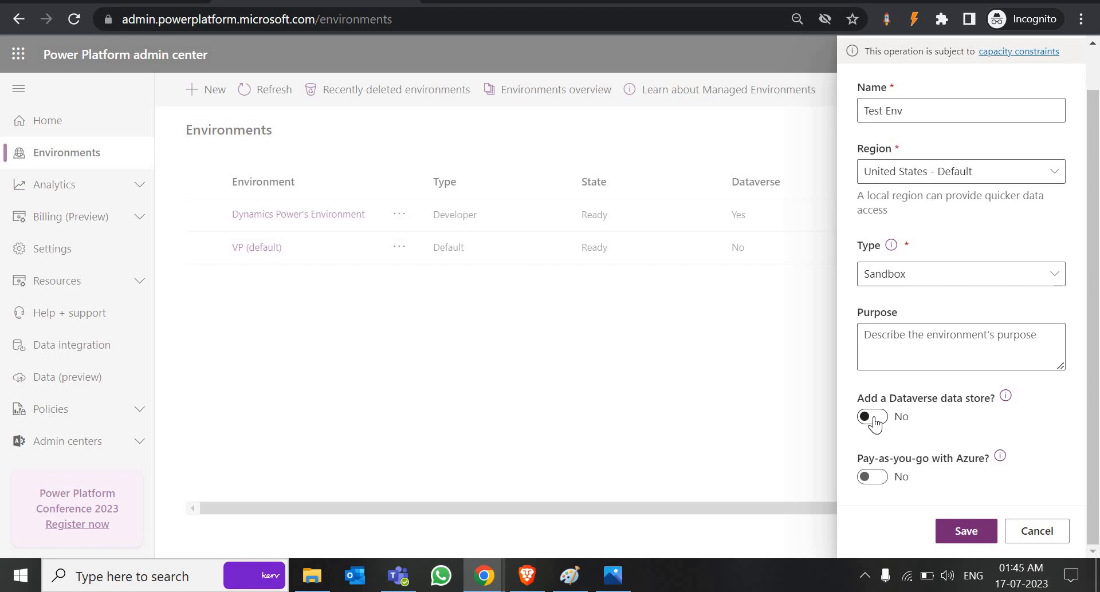
pyautogui.click(974, 276)
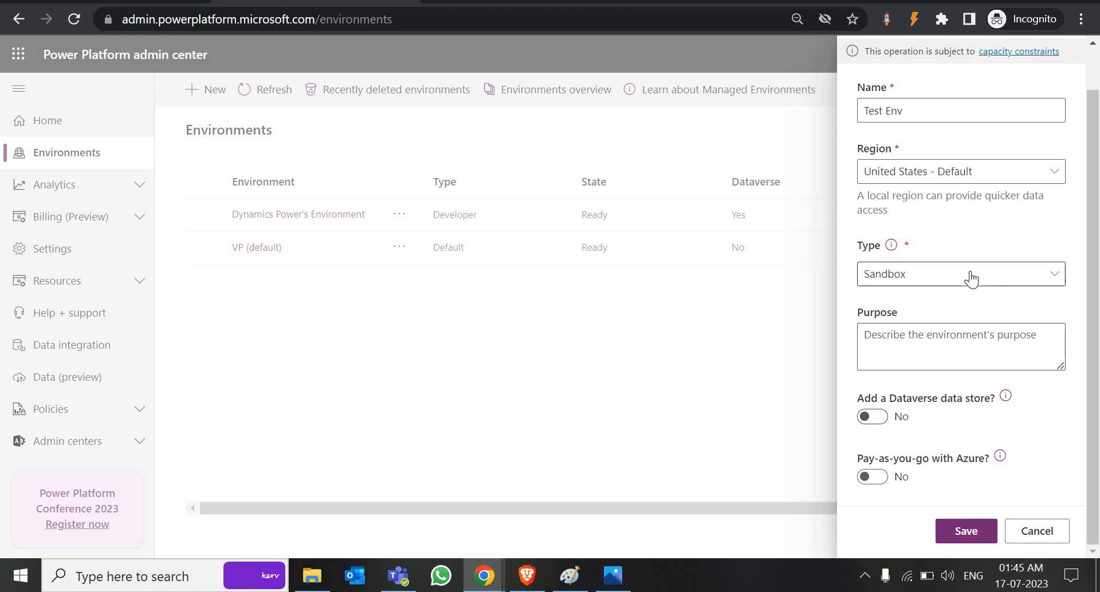
pyautogui.click(917, 330)
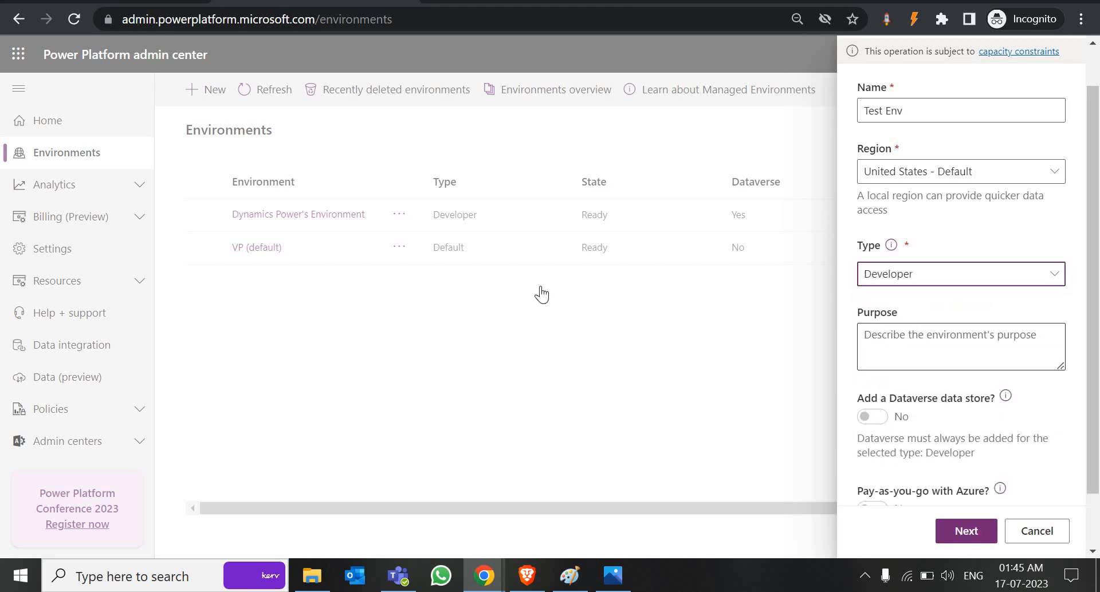
pyautogui.scroll(-2, 864, 362)
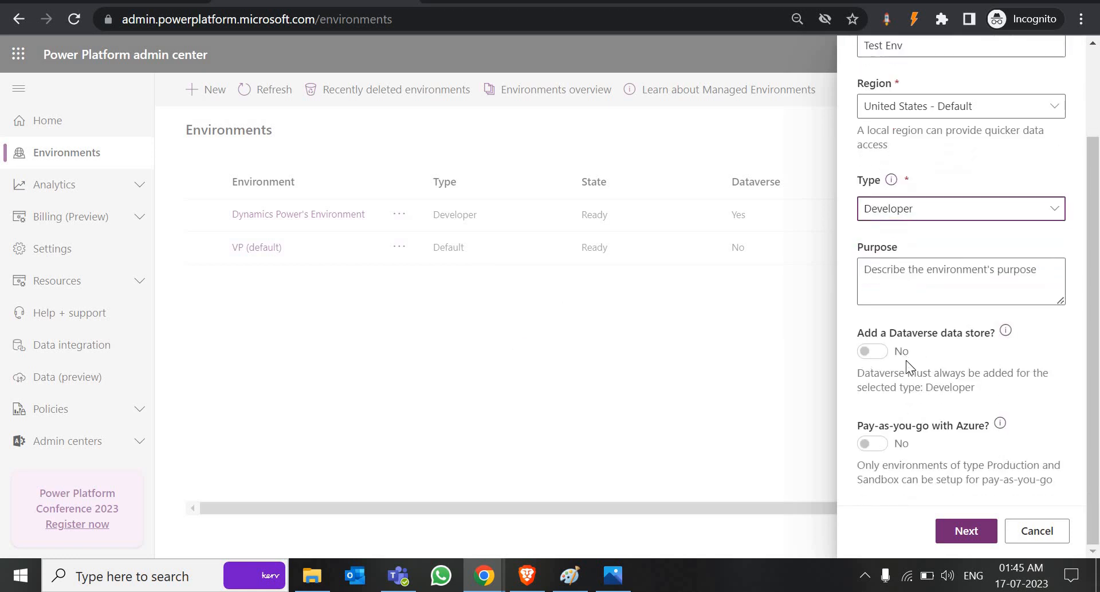
pyautogui.click(975, 533)
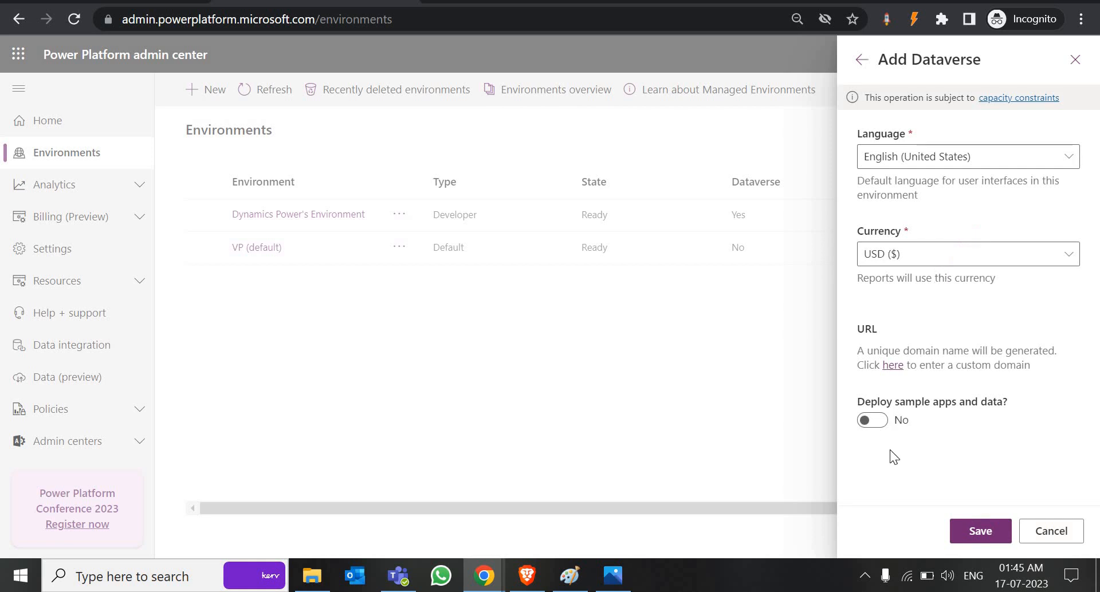
pyautogui.click(982, 533)
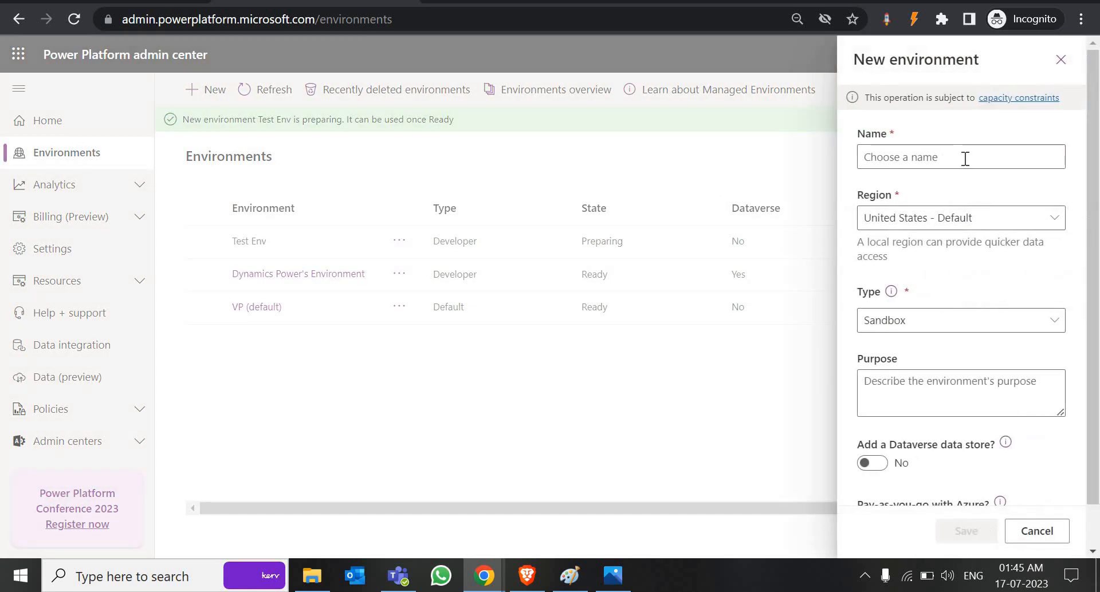
# Step: Name the environment Production Env, make it Developer type, and save it with Dataverse
pyautogui.click(966, 159)
pyautogui.write('Production Env')
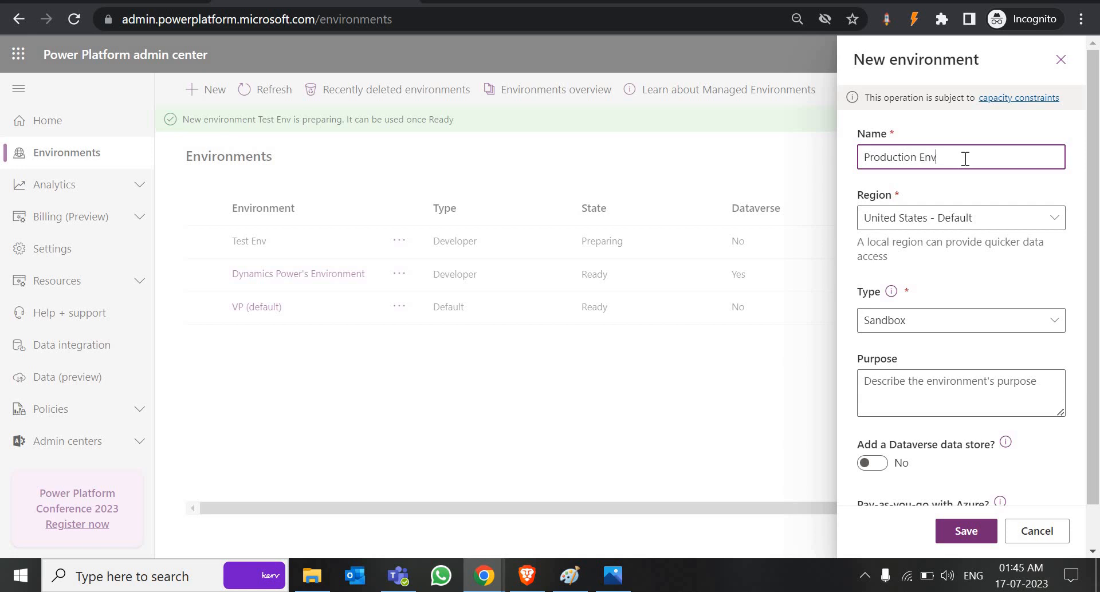
pyautogui.click(937, 320)
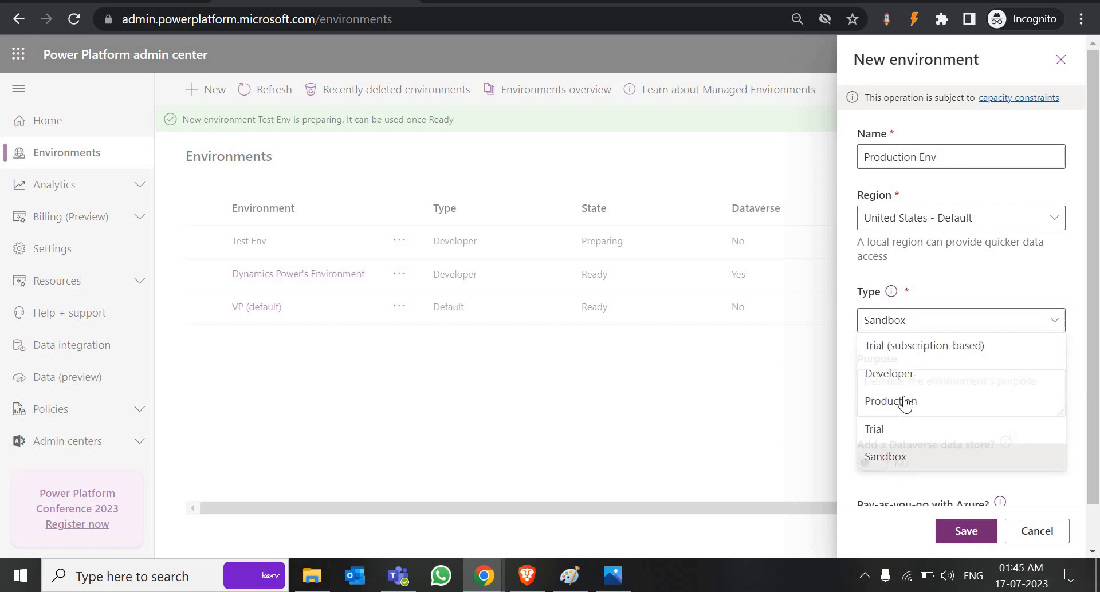
pyautogui.click(907, 373)
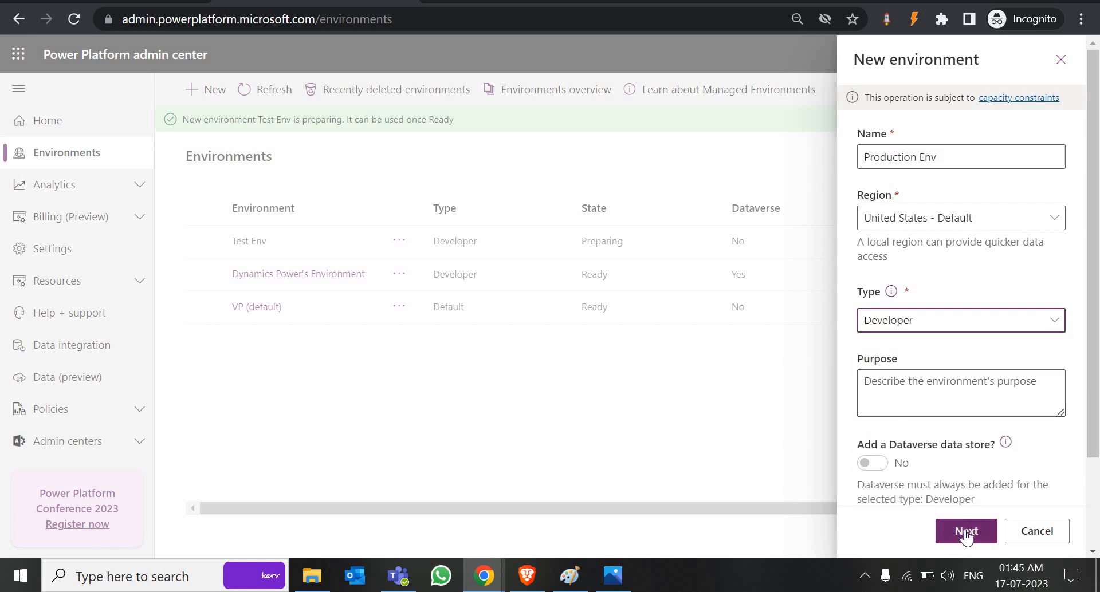
pyautogui.click(967, 534)
pyautogui.click(981, 533)
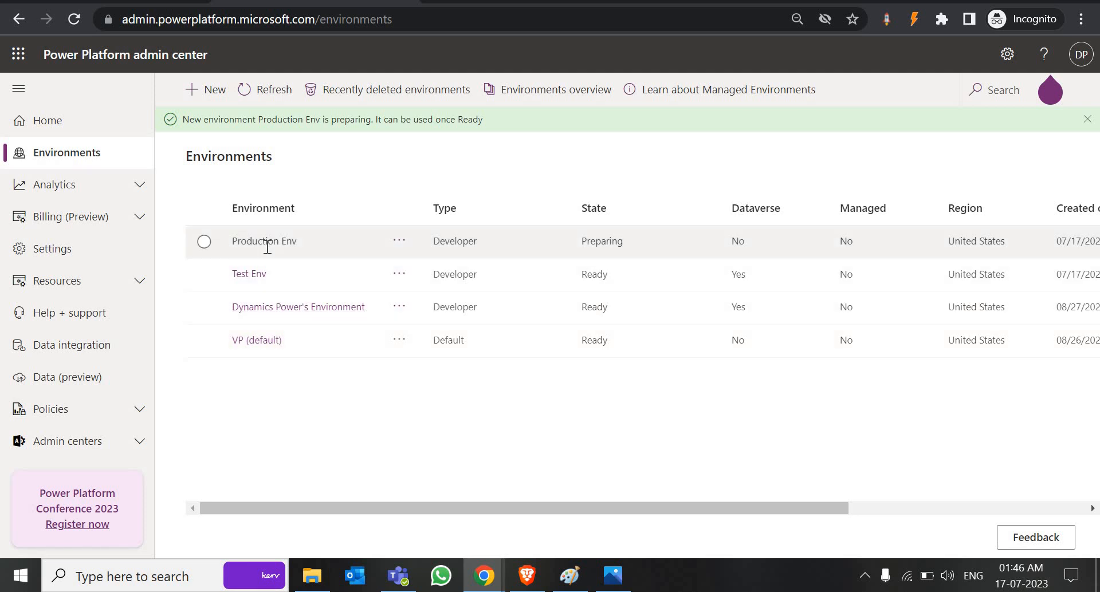
# Step: Create Host Env as a Developer environment with default Dataverse, then refresh until it's Ready
pyautogui.click(210, 92)
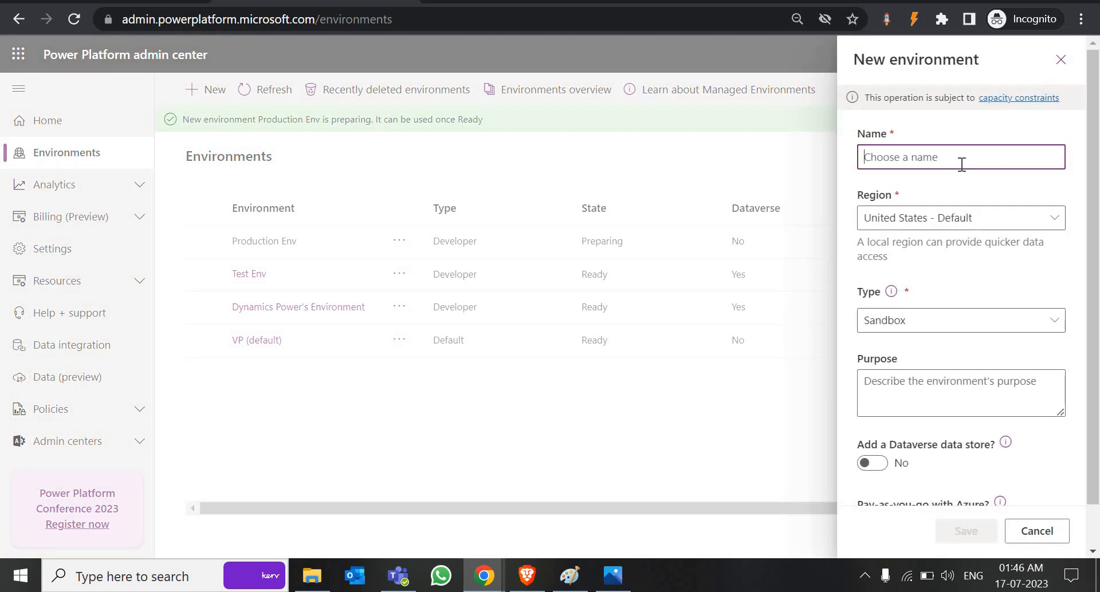
pyautogui.write('Host')
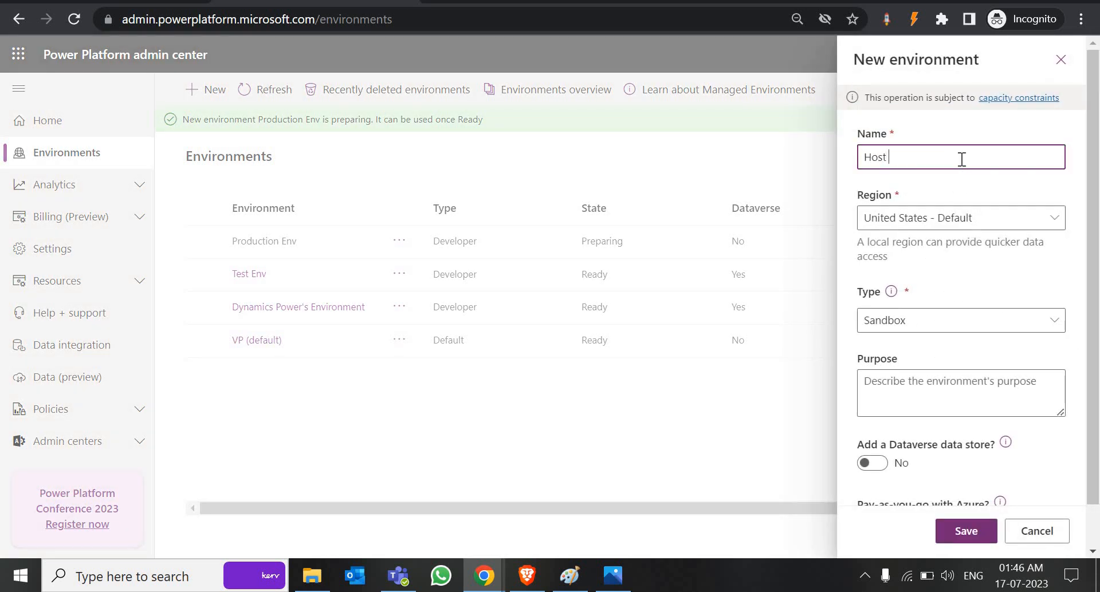
pyautogui.write(' Env')
pyautogui.click(928, 319)
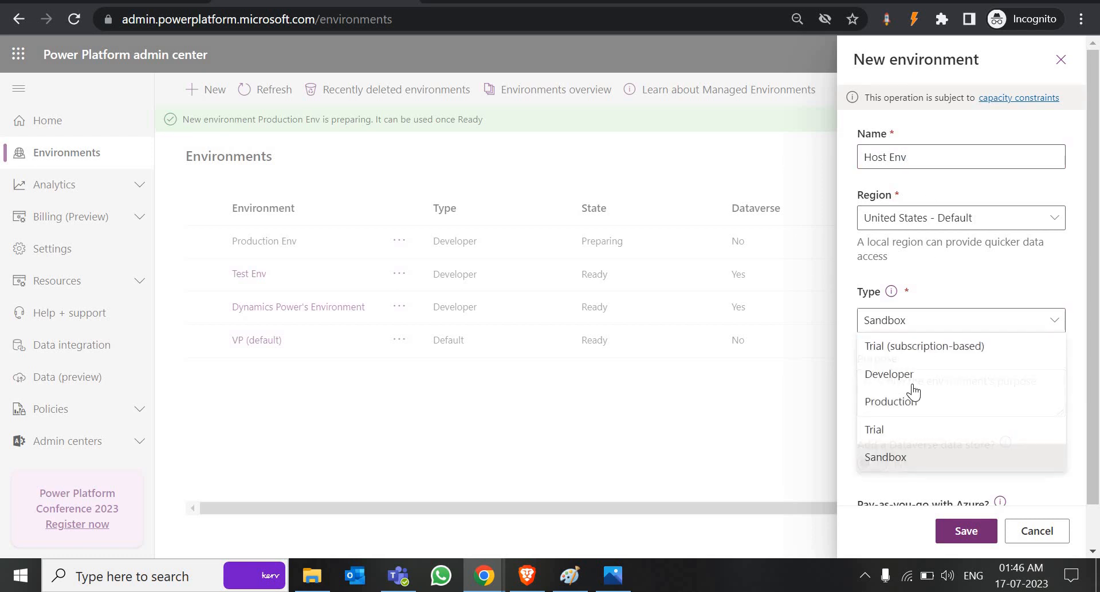
pyautogui.click(911, 376)
pyautogui.click(974, 538)
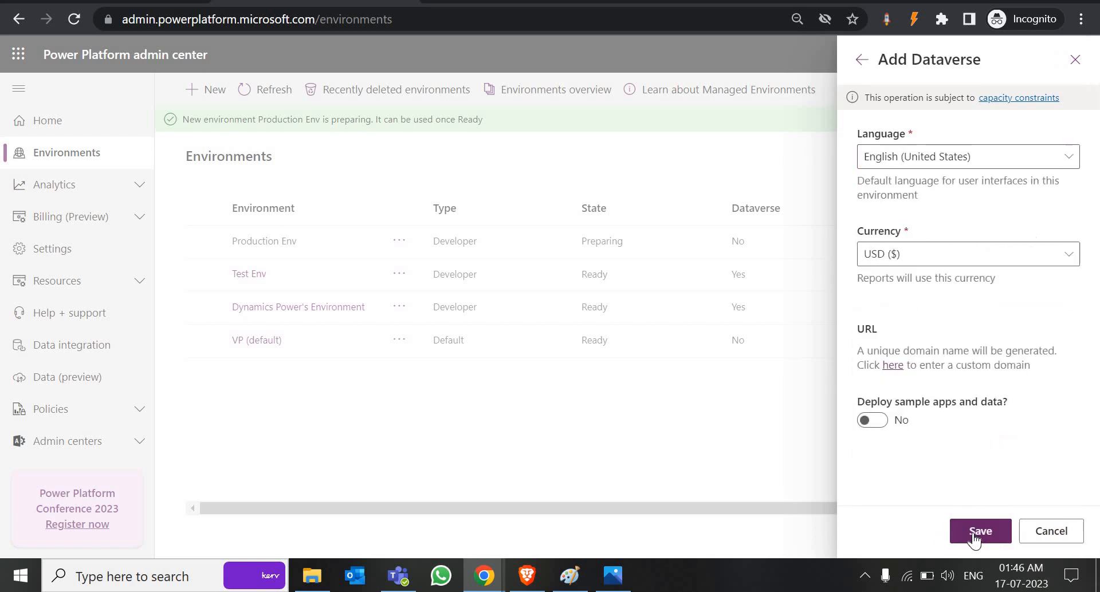
pyautogui.click(970, 532)
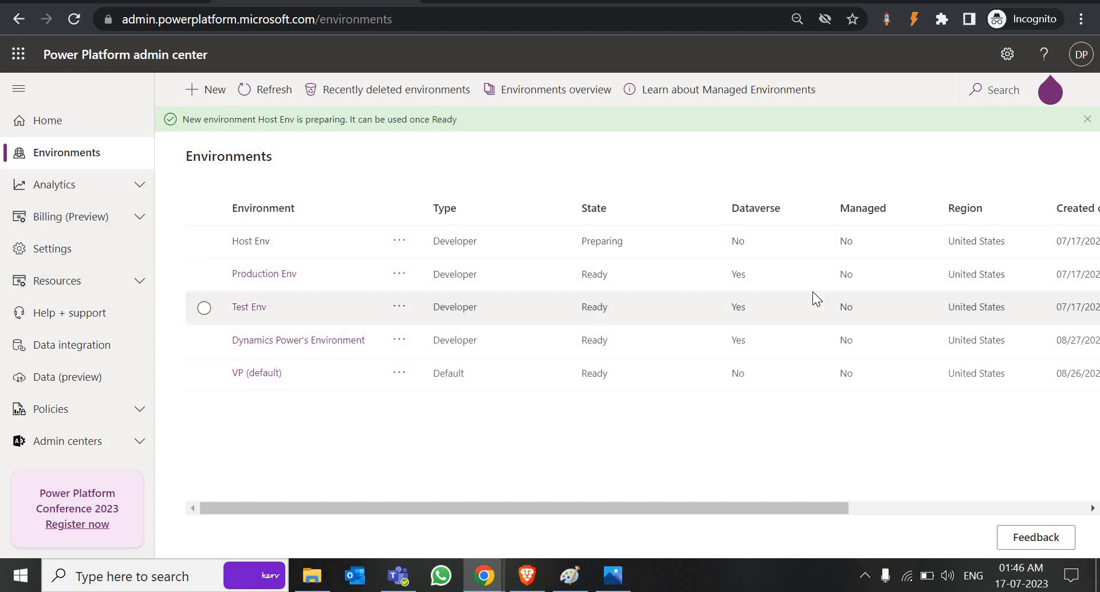
pyautogui.click(1087, 119)
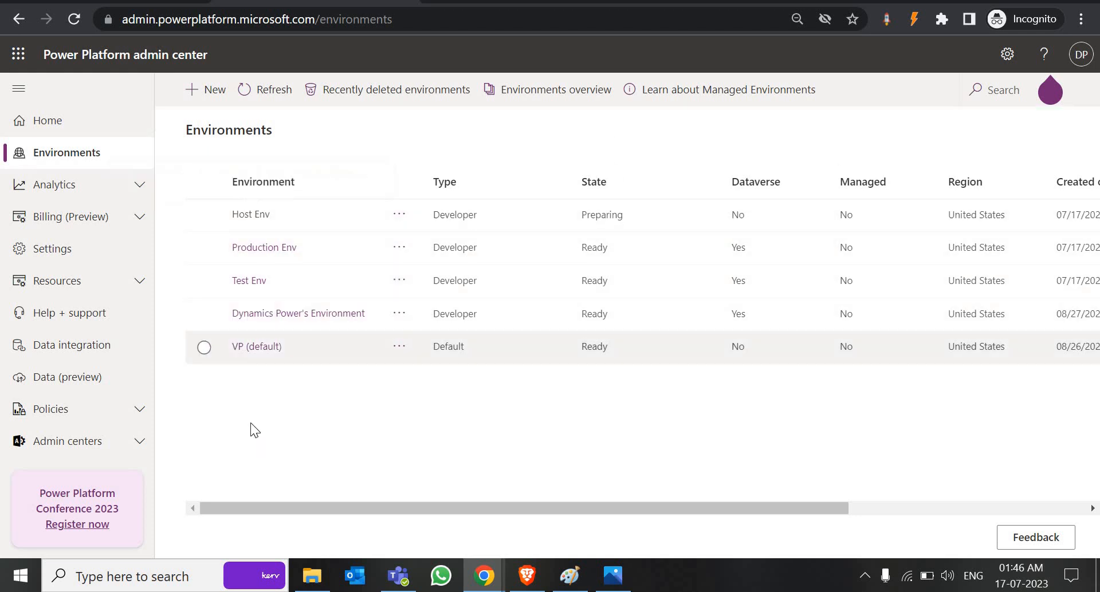
pyautogui.click(261, 97)
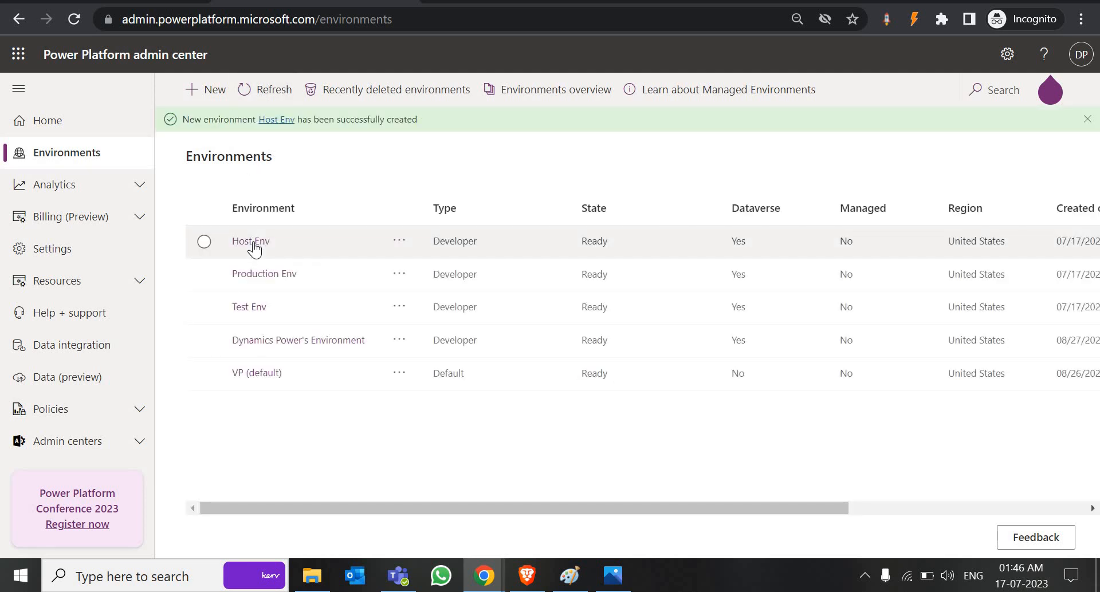
# Step: Open Host Env's Dynamics 365 apps, search for 'pipeline', then return to Environments
pyautogui.click(253, 243)
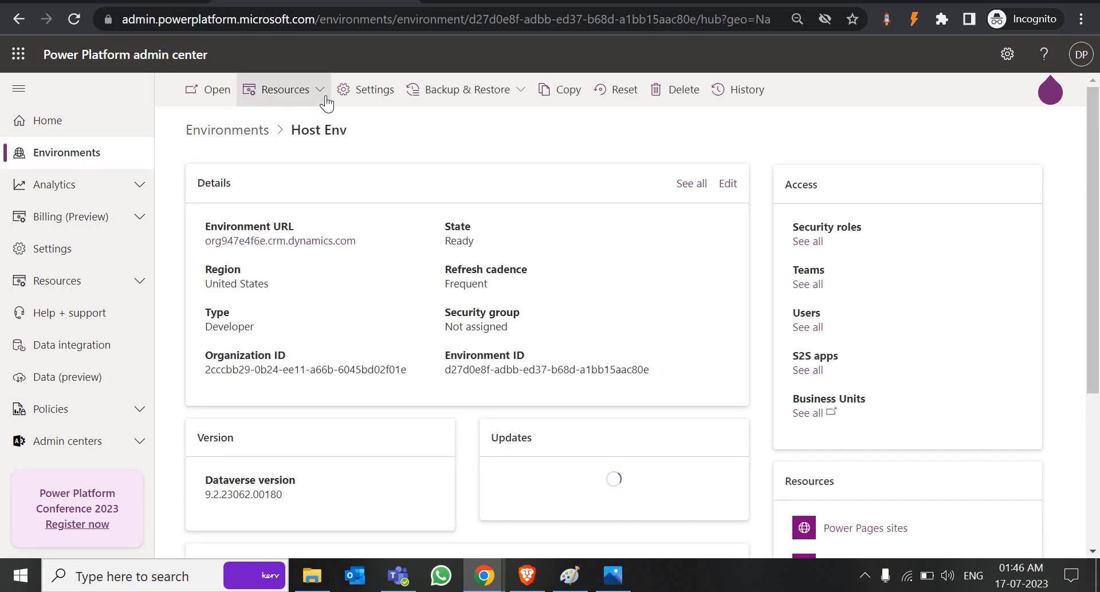
pyautogui.click(325, 99)
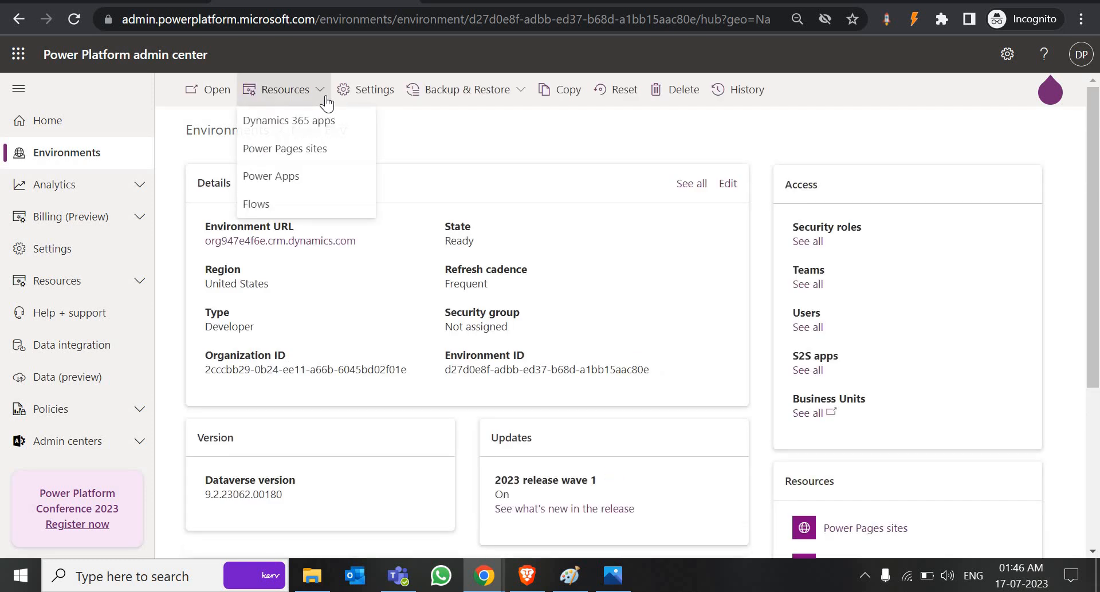
pyautogui.click(299, 125)
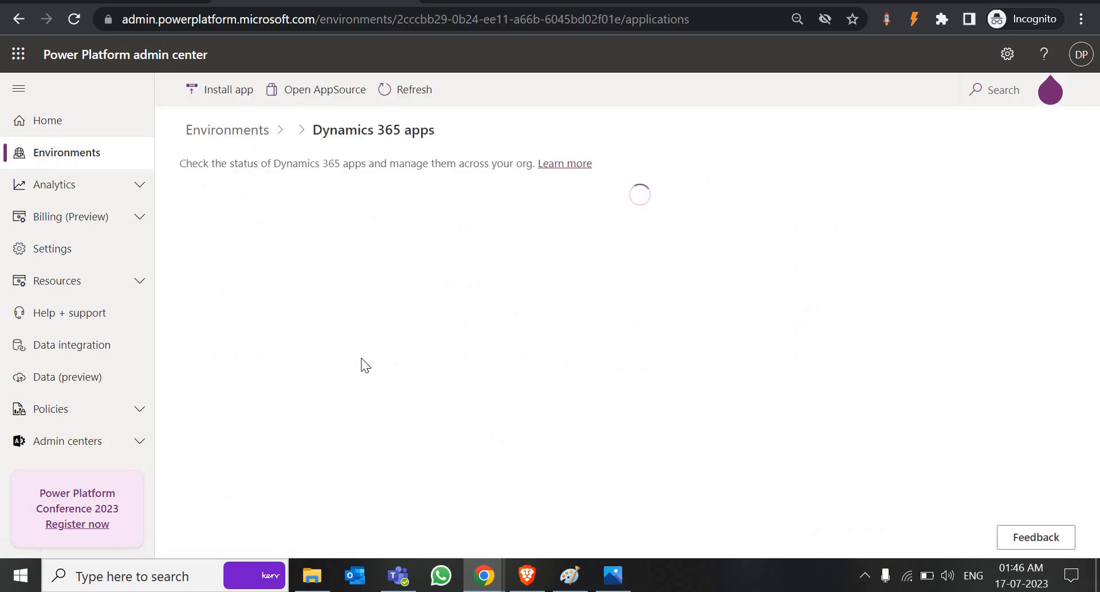
pyautogui.click(997, 91)
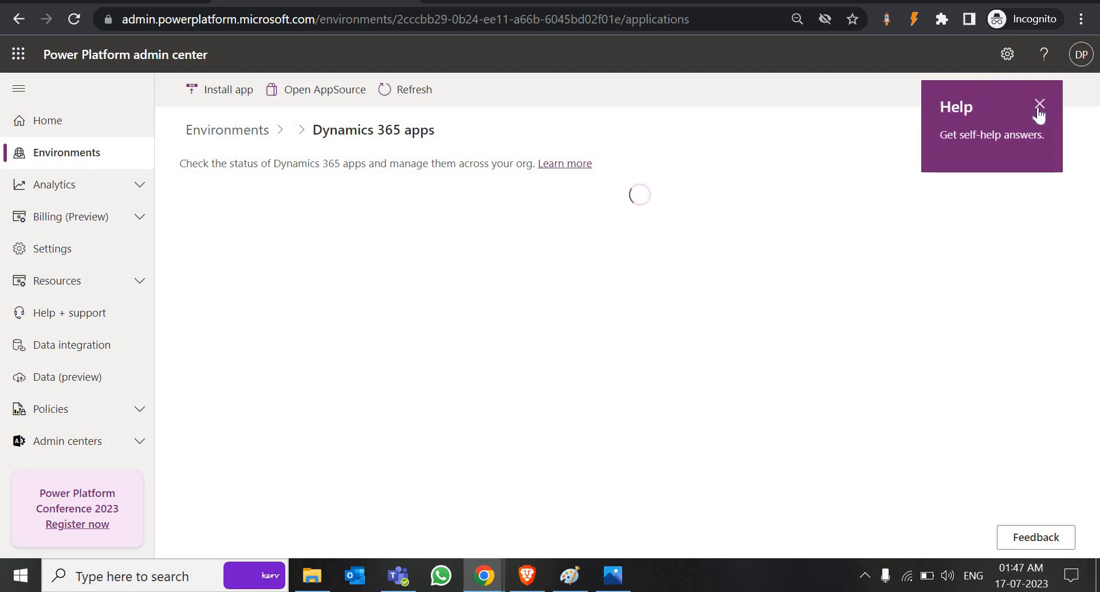
pyautogui.click(1040, 104)
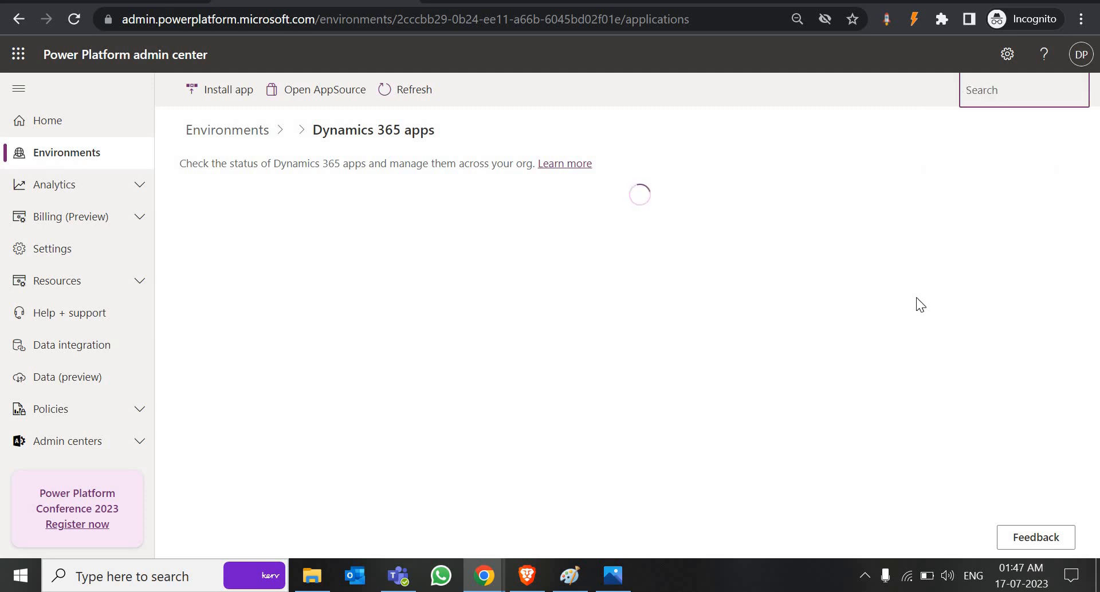
pyautogui.write('pipeline')
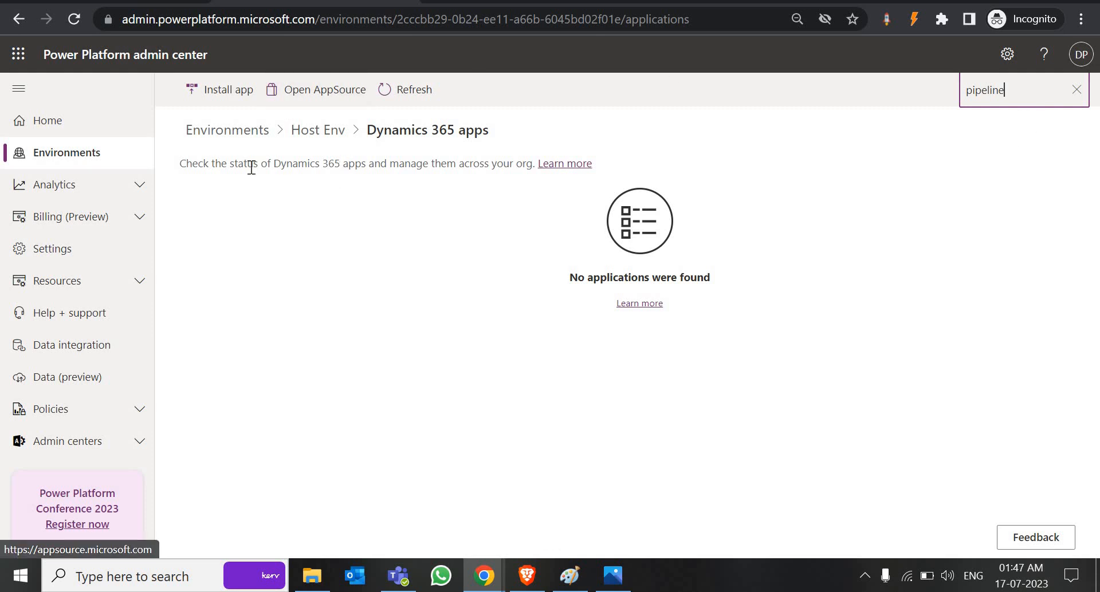
pyautogui.click(131, 167)
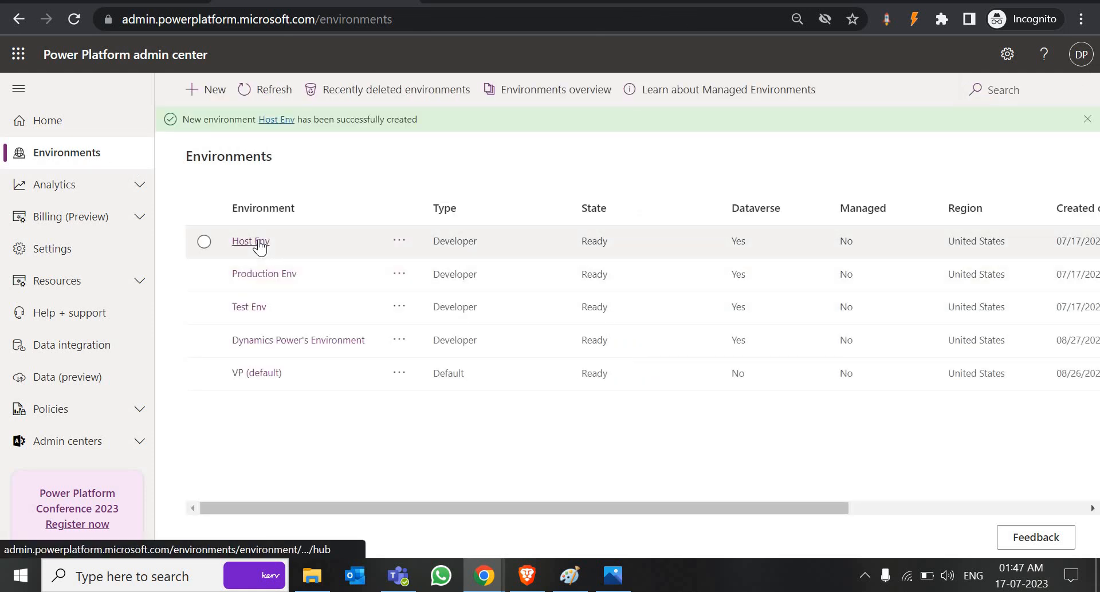
# Step: Reopen Host Env's Dynamics 365 apps, search 'pipeline' again, then clear it and browse all apps
pyautogui.click(258, 244)
pyautogui.click(319, 97)
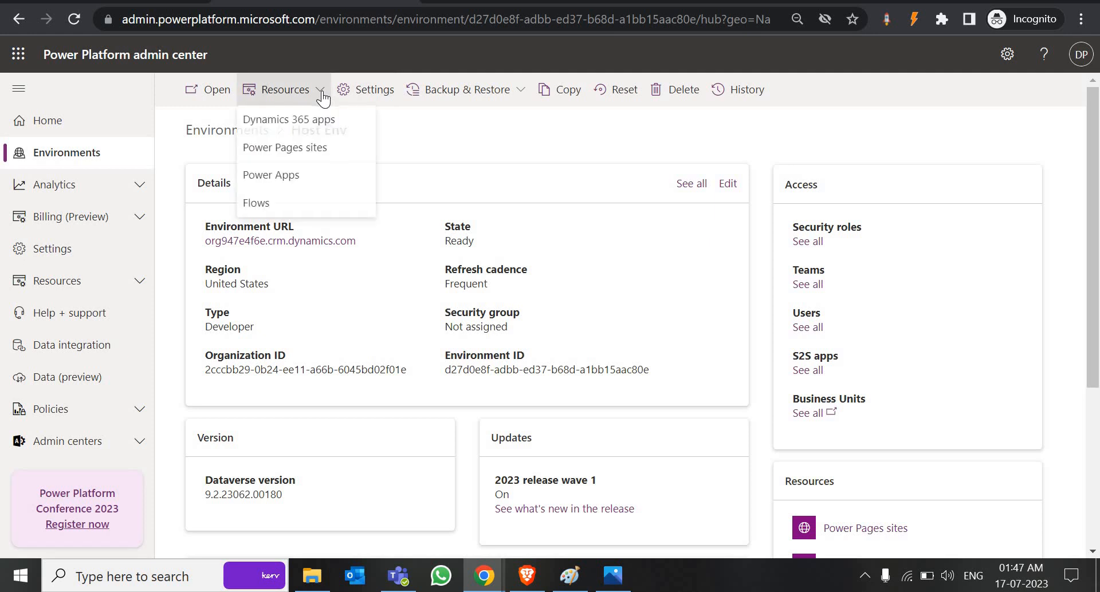
pyautogui.click(273, 129)
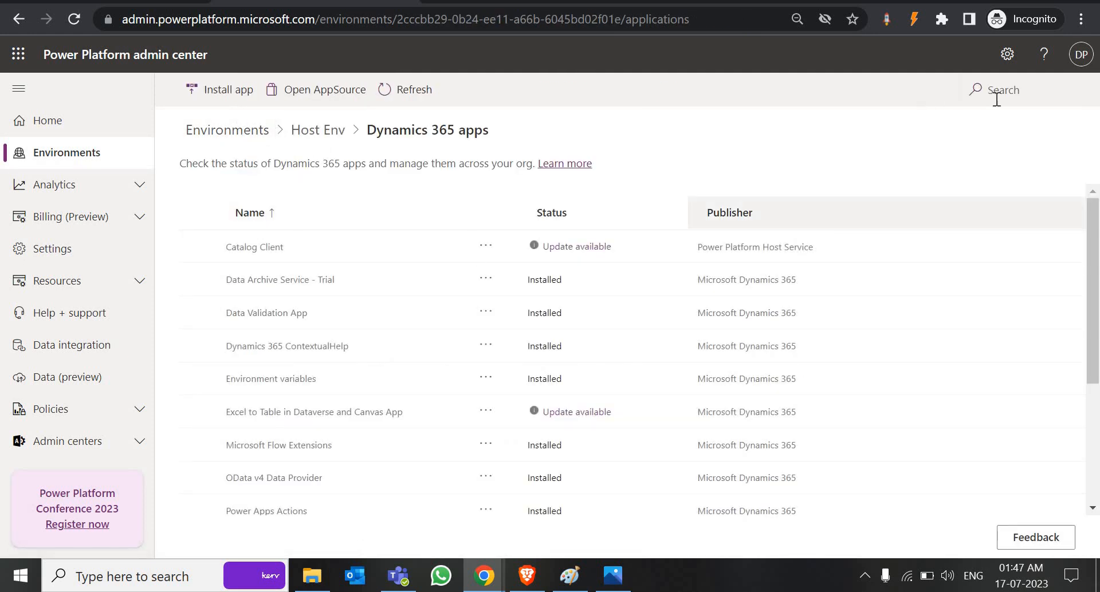
pyautogui.click(997, 99)
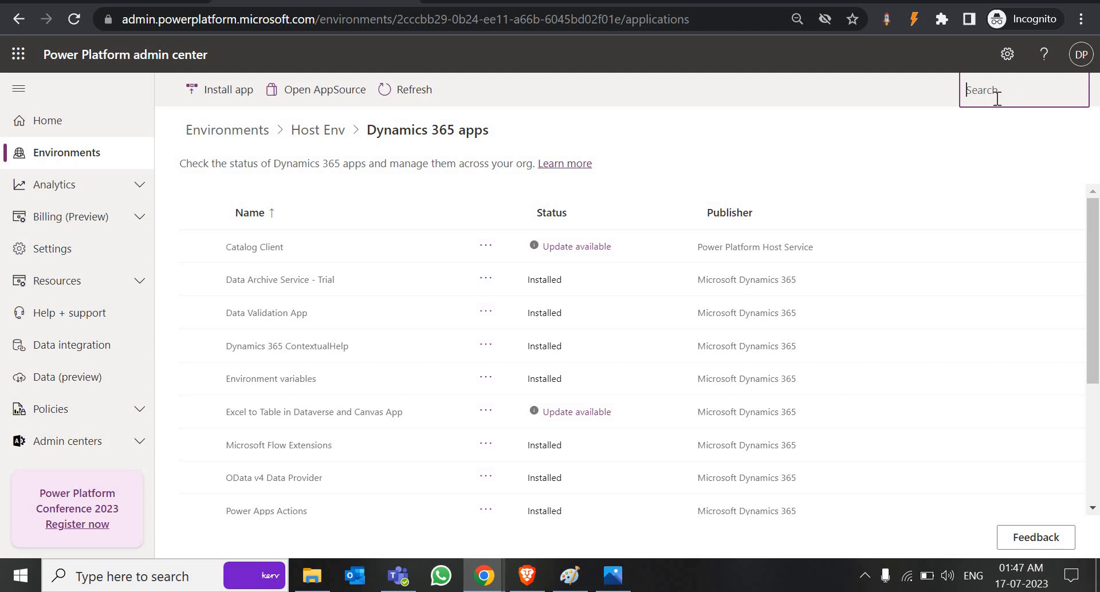
pyautogui.write('pipeline')
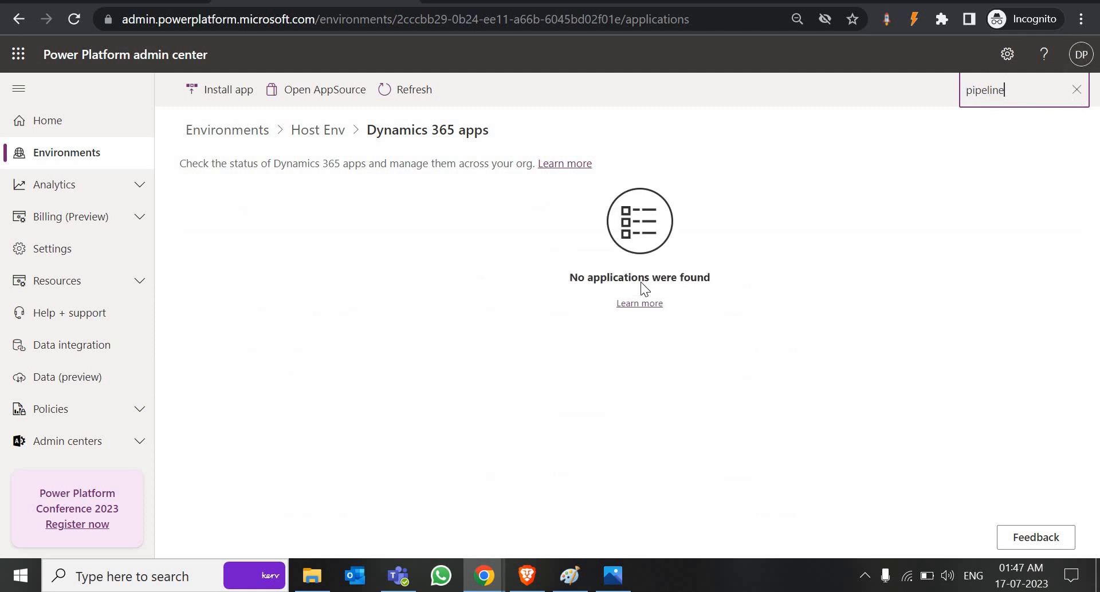
pyautogui.press('Escape')
pyautogui.scroll(-2, 376, 400)
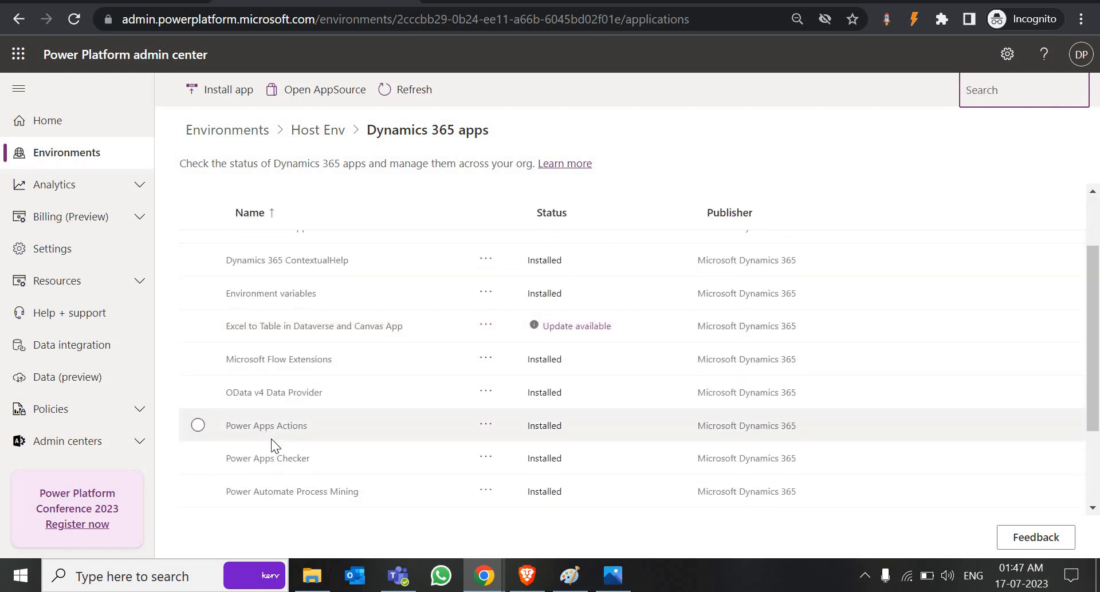
pyautogui.scroll(-1, 271, 439)
pyautogui.scroll(-1, 282, 393)
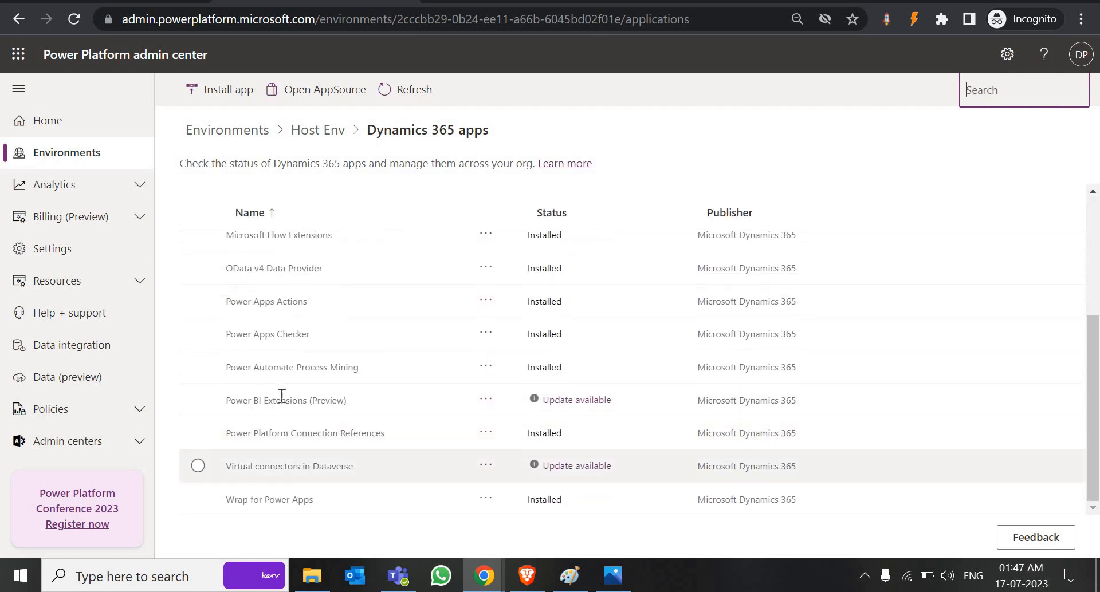
pyautogui.scroll(3, 283, 361)
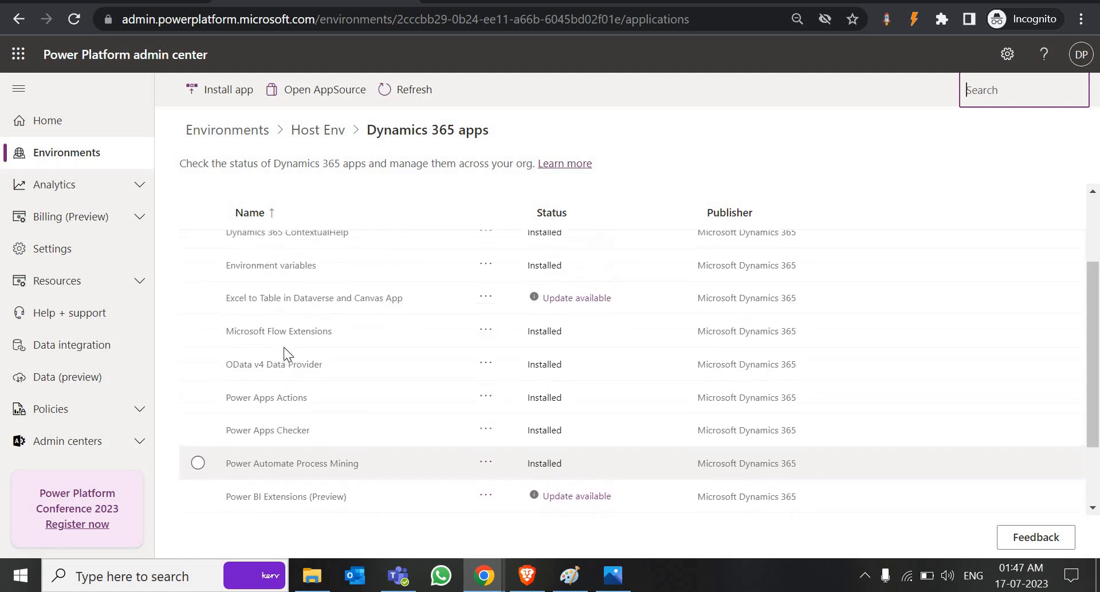
pyautogui.scroll(3, 285, 348)
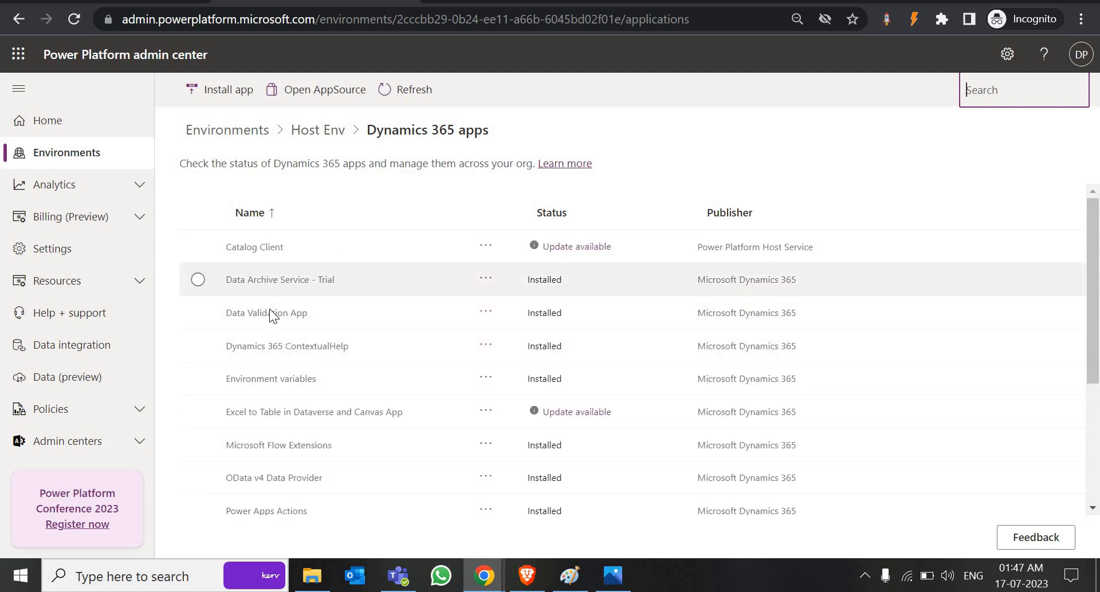
pyautogui.scroll(-3, 298, 438)
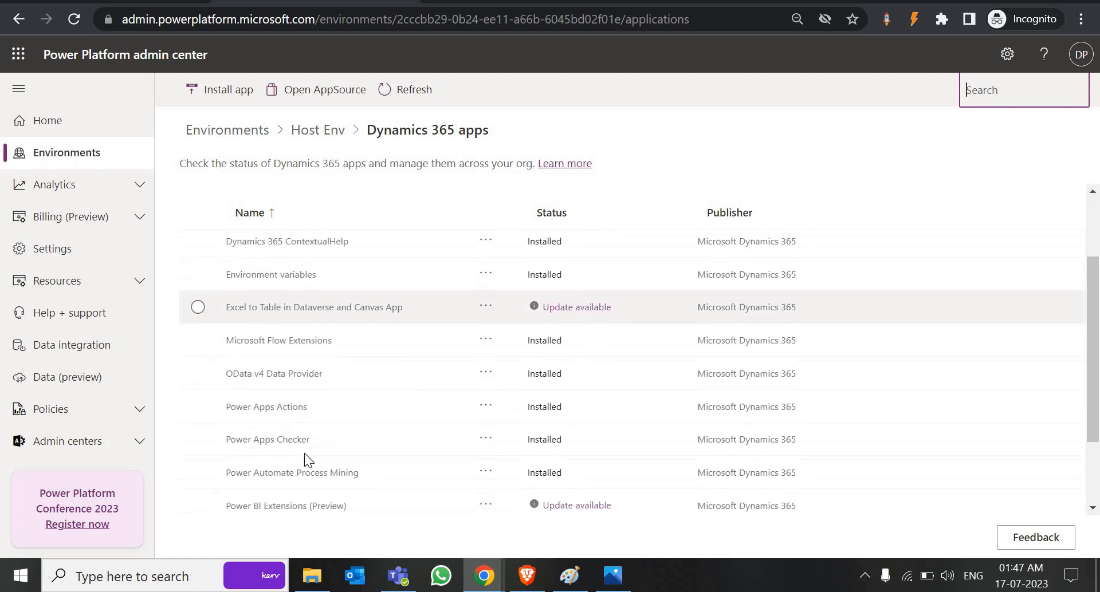
pyautogui.scroll(-3, 325, 483)
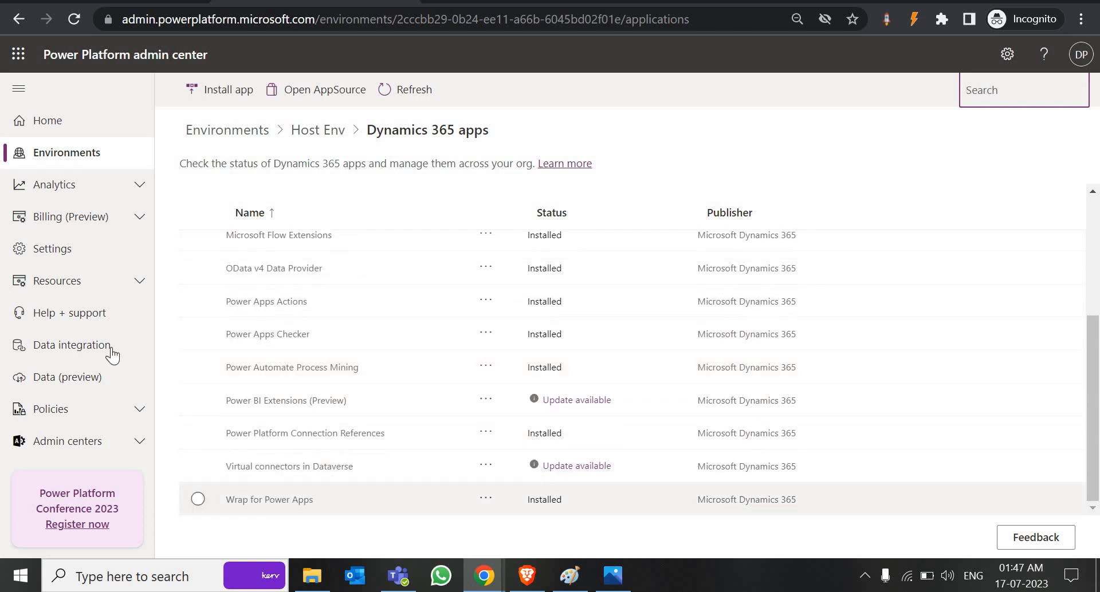
pyautogui.click(96, 283)
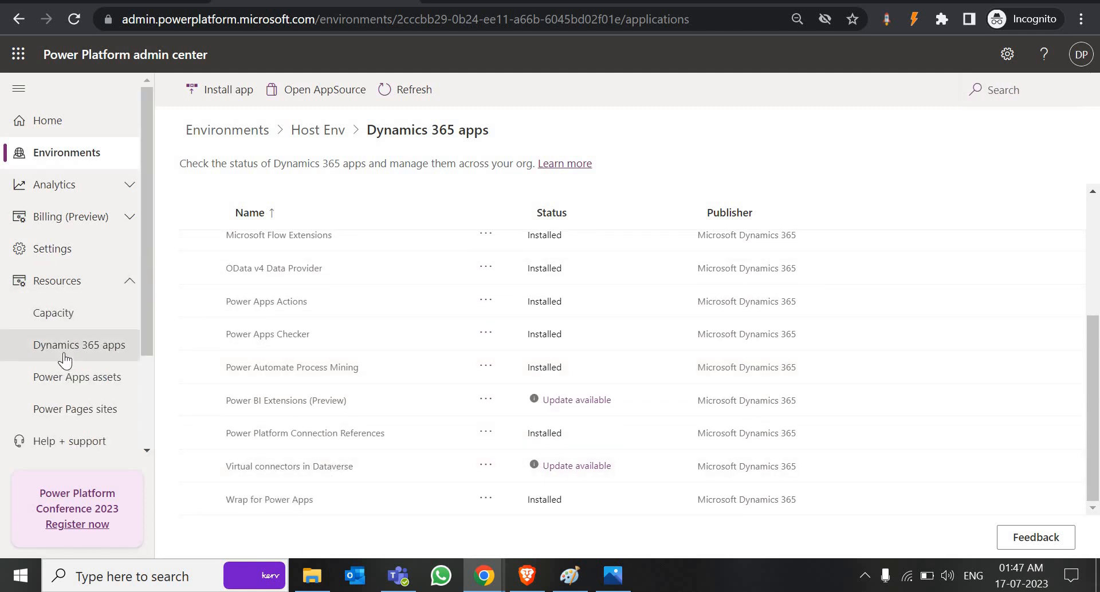
# Step: Find Power Platform Pipelines in the Dynamics 365 apps catalog by searching 'pipe' and choose Install
pyautogui.click(97, 347)
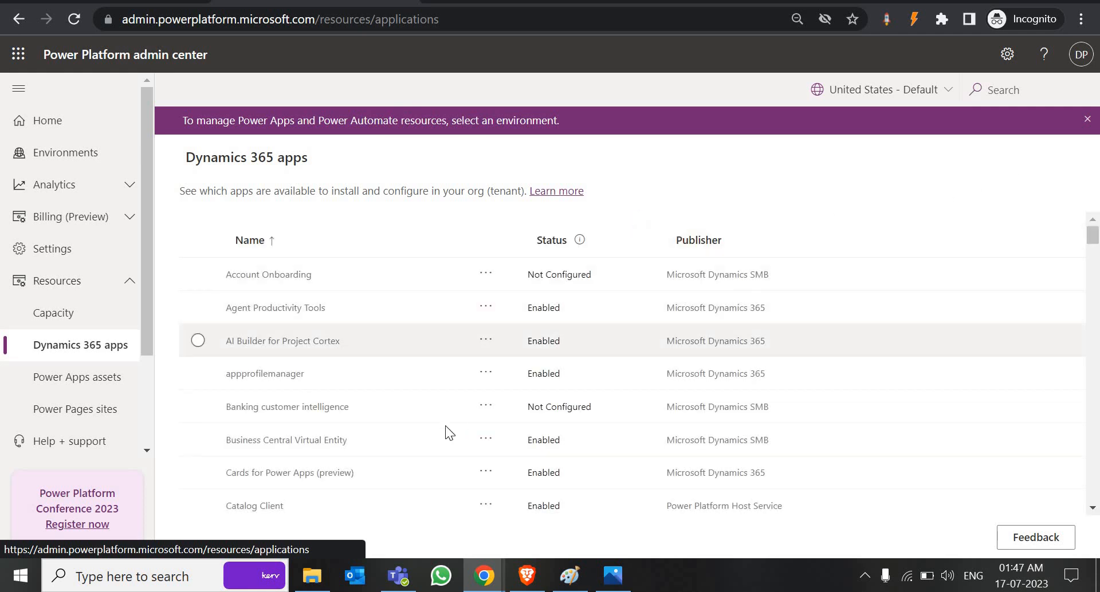
pyautogui.scroll(-3, 445, 425)
pyautogui.click(1088, 119)
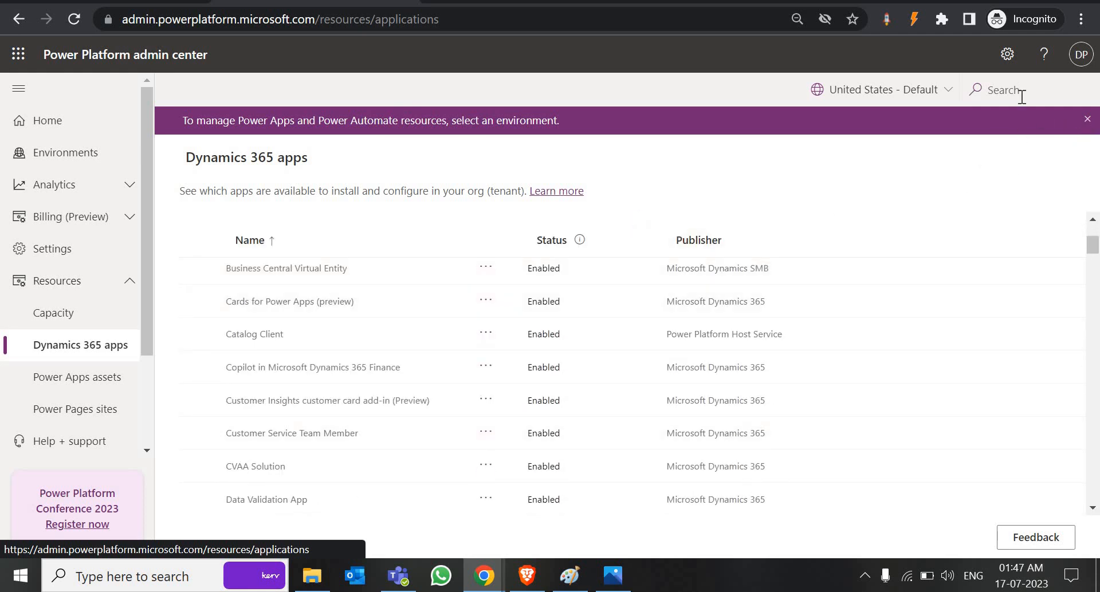
pyautogui.click(1021, 94)
pyautogui.write('pipe')
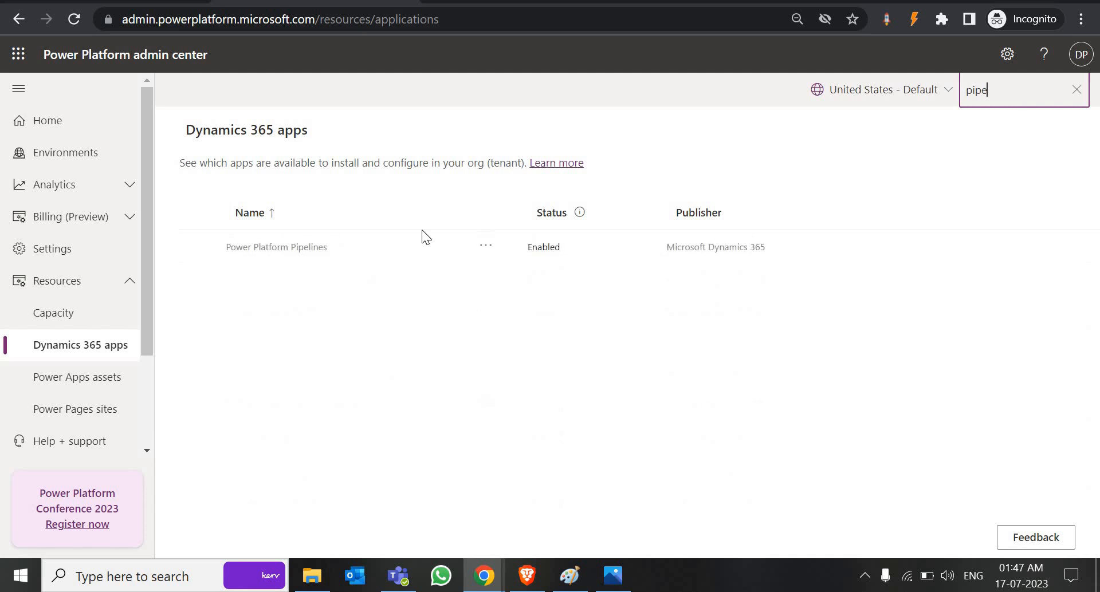
pyautogui.click(486, 252)
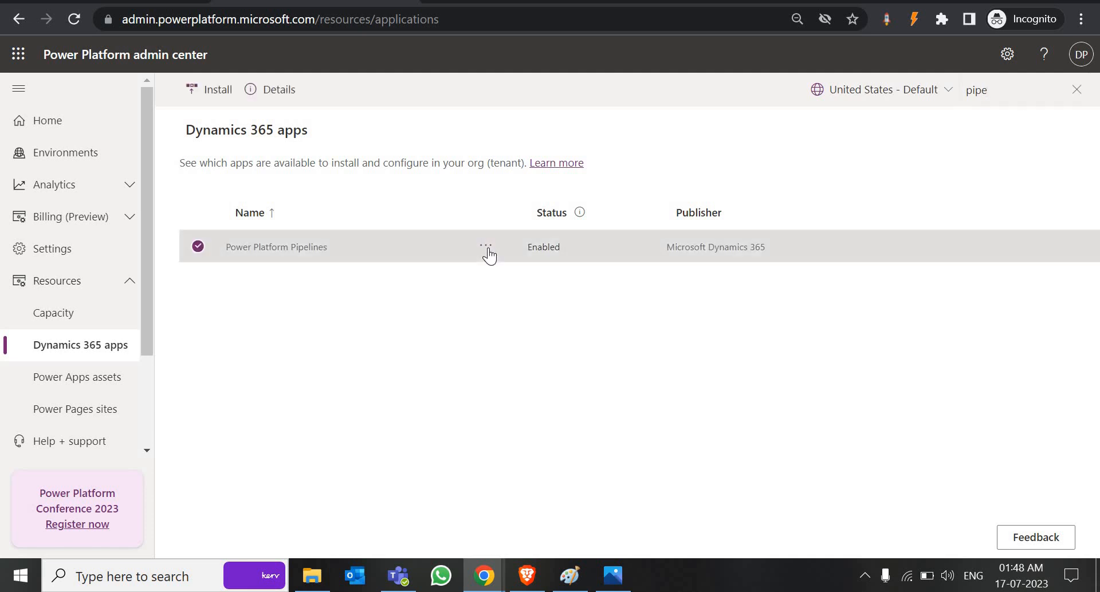
pyautogui.click(487, 247)
pyautogui.click(504, 267)
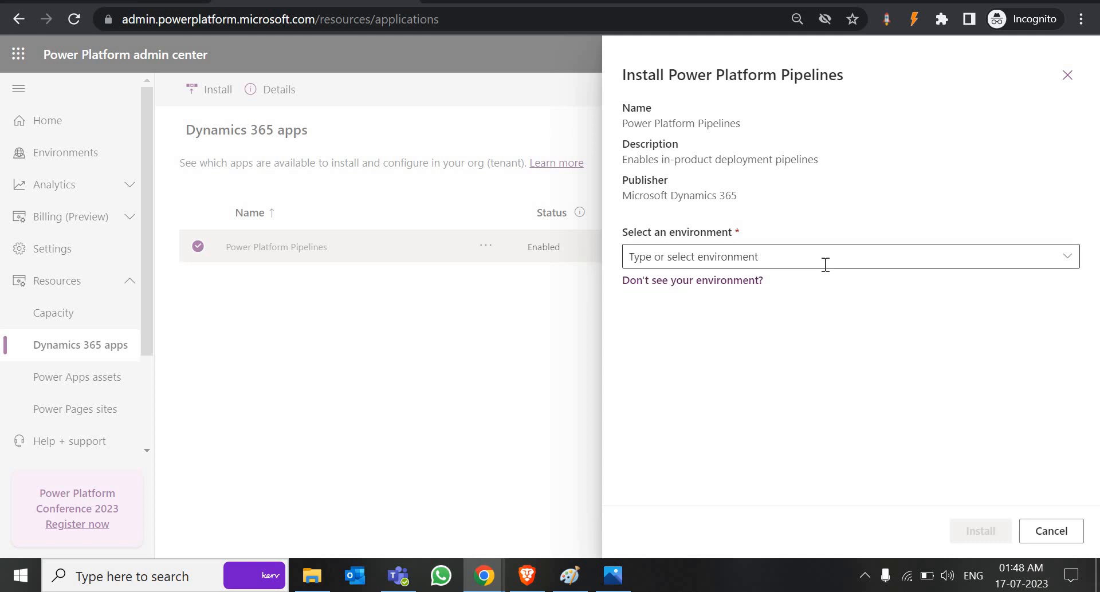
# Step: Target Host Env, accept the terms of service, and install the pipelines package
pyautogui.click(1068, 257)
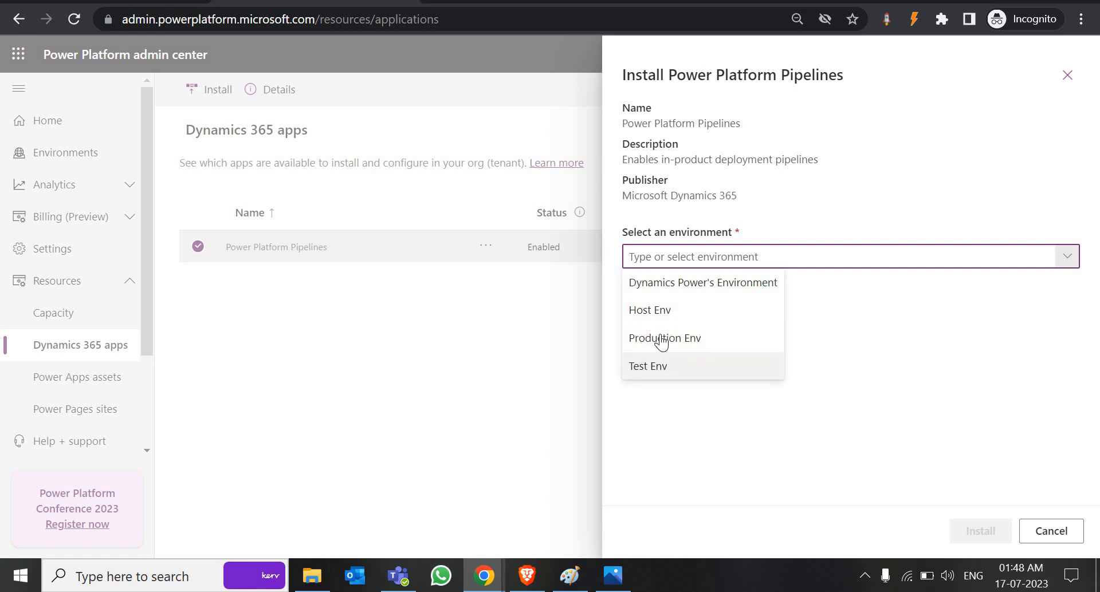
pyautogui.click(686, 310)
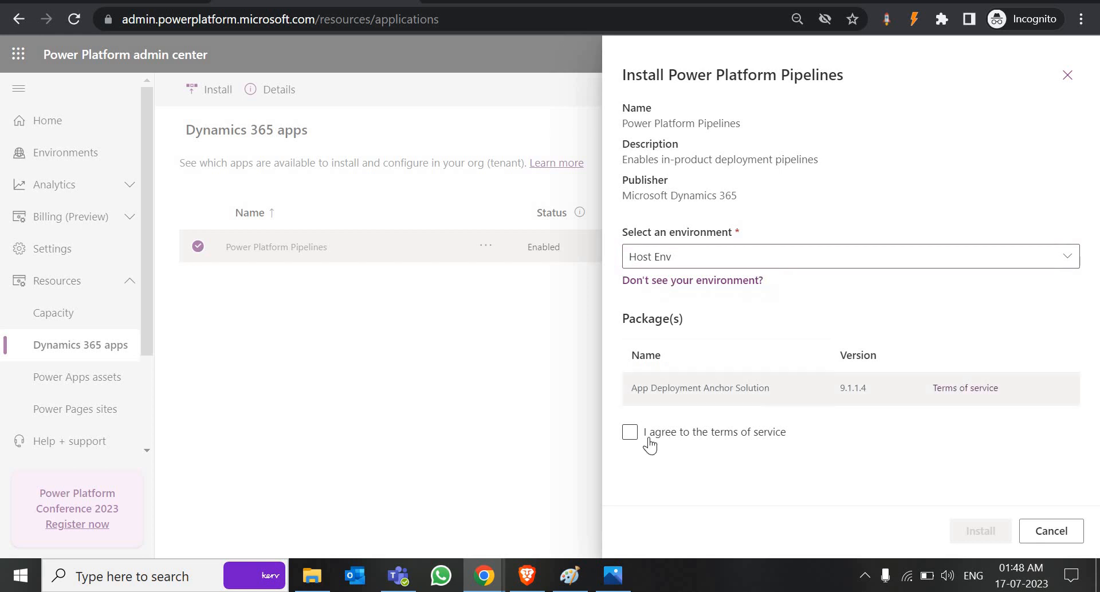
pyautogui.click(631, 435)
pyautogui.click(631, 440)
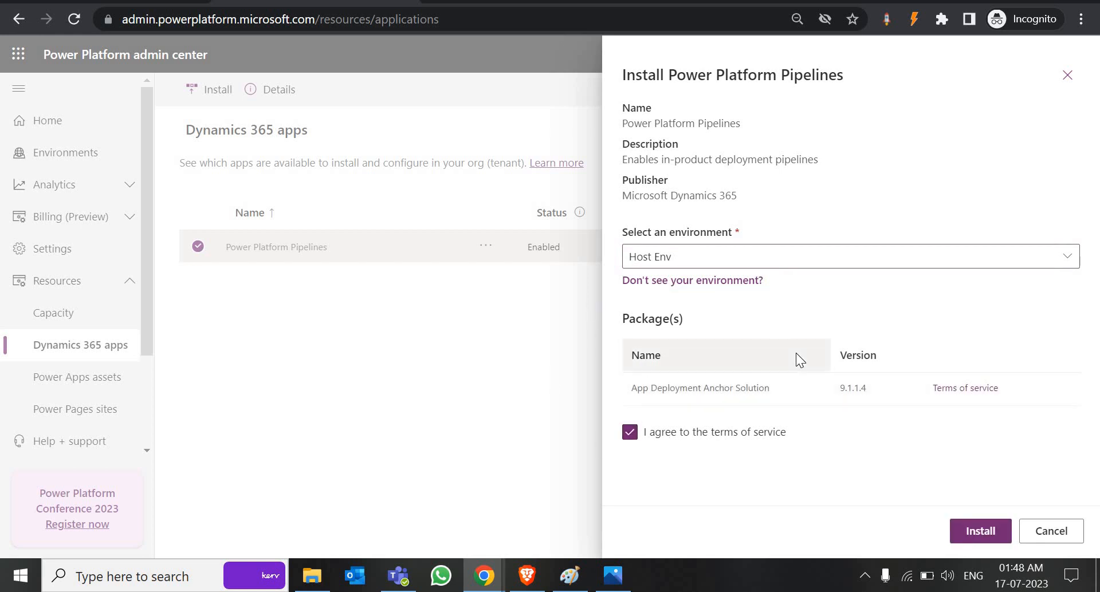
pyautogui.click(986, 532)
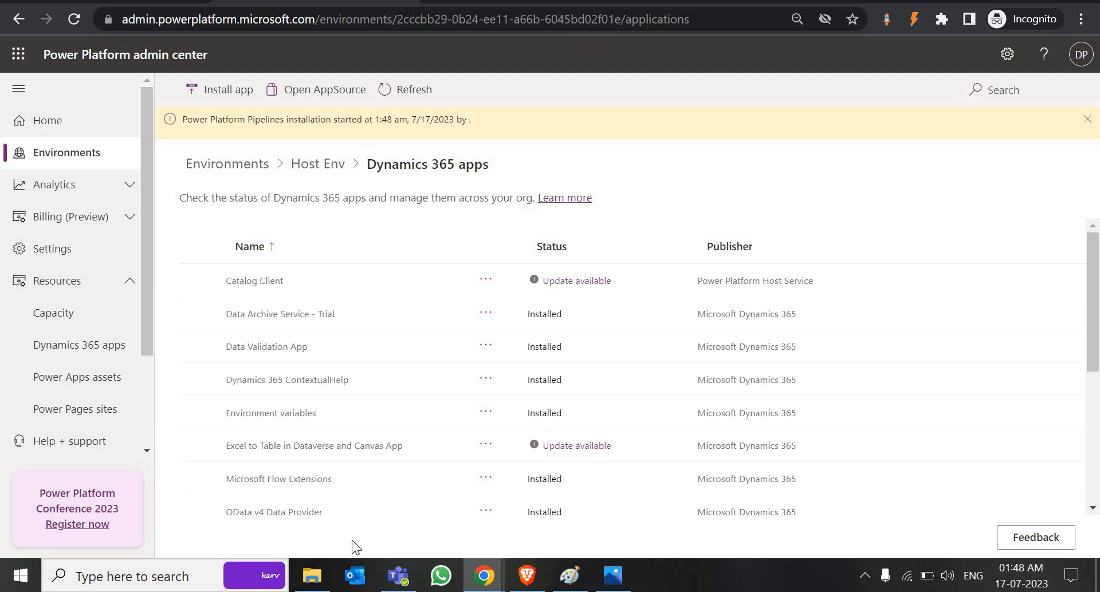
# Step: Open the 'deploting to test' screenshot from the Desktop in Photos and view the next one
pyautogui.click(312, 575)
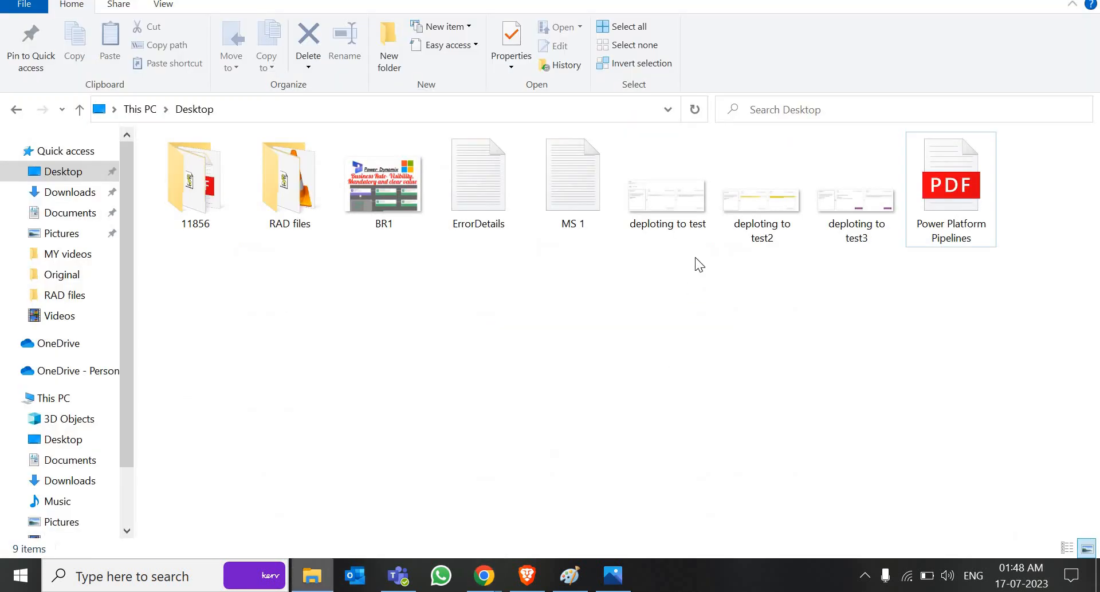
pyautogui.doubleClick(676, 205)
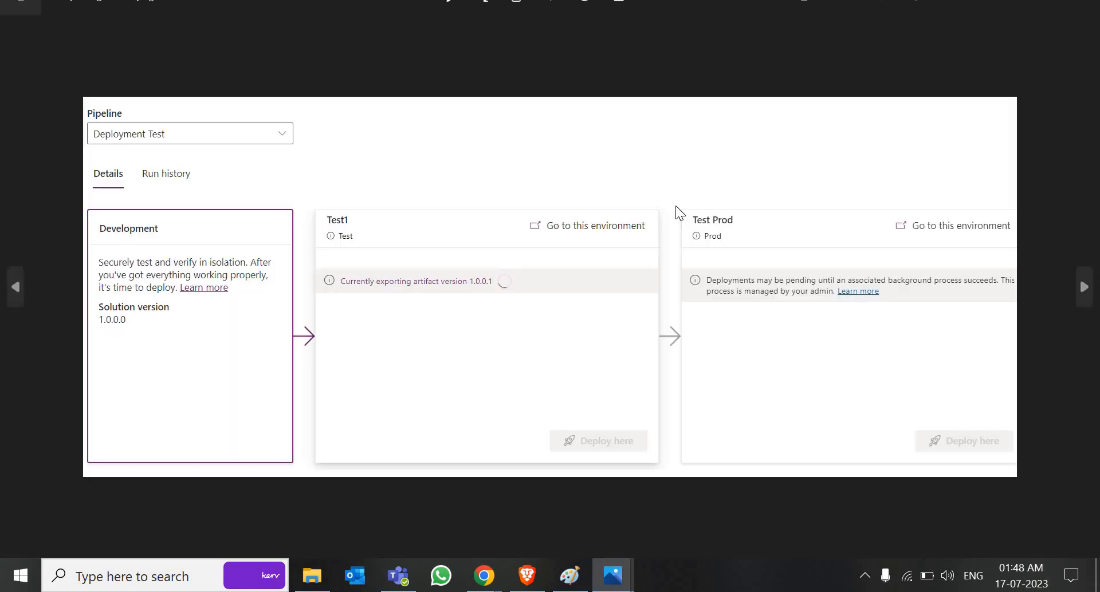
pyautogui.press('Right')
pyautogui.press('Right')
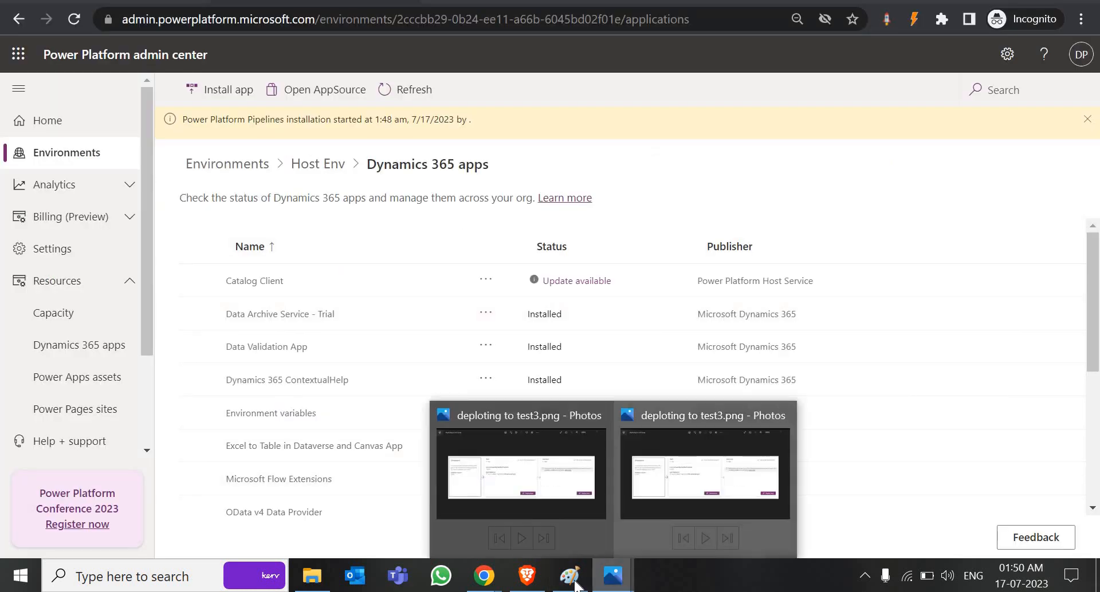
pyautogui.moveTo(569, 576)
pyautogui.click(662, 494)
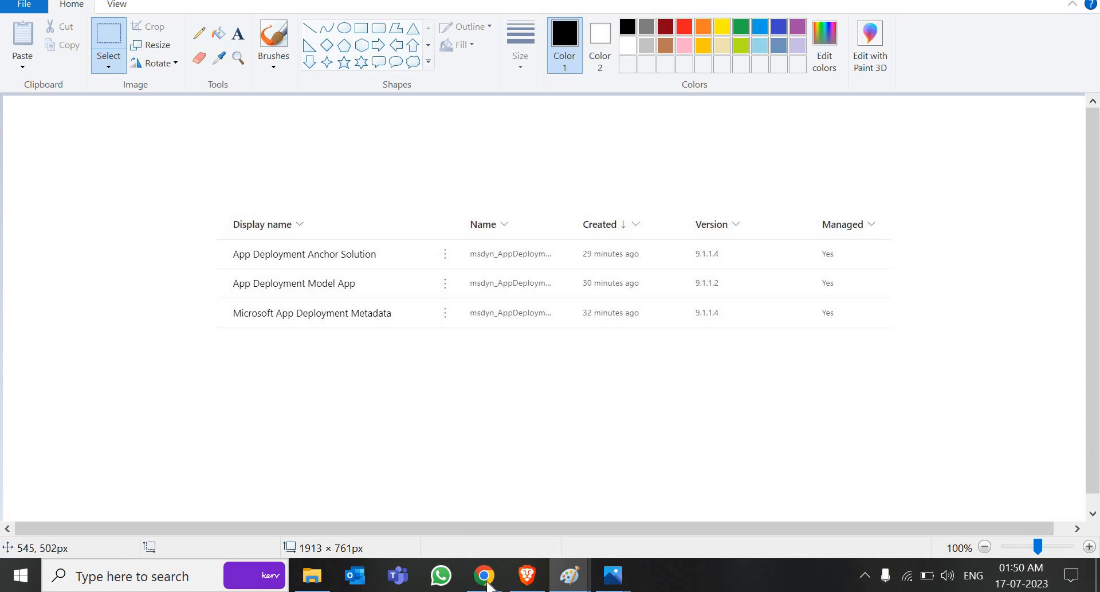
pyautogui.moveTo(484, 576)
pyautogui.click(568, 510)
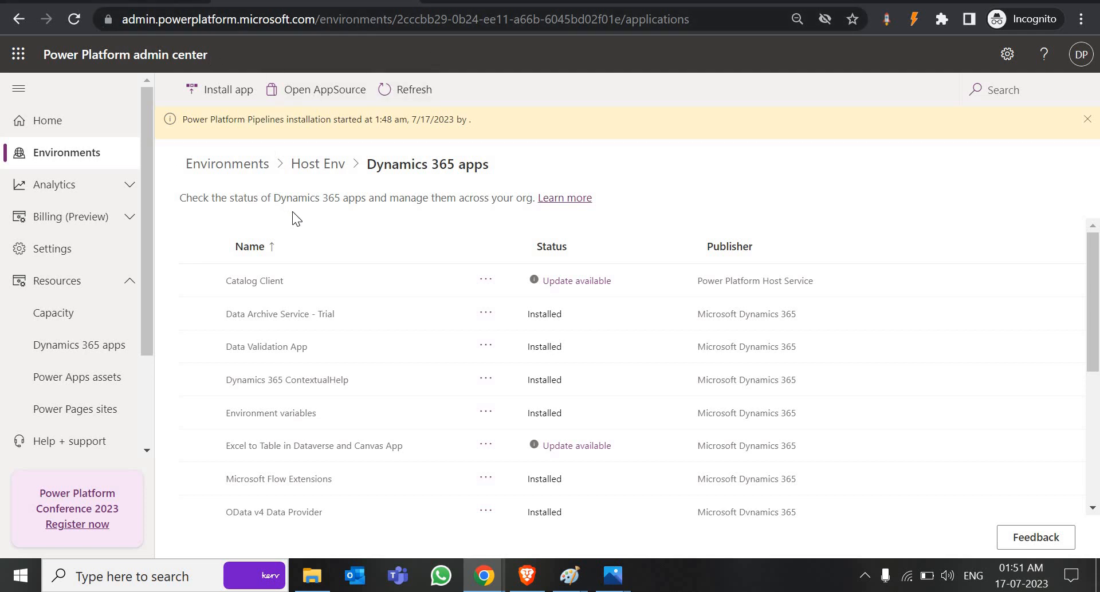
# Step: Bring the Power Apps tab up full-screen and open its Solutions page
pyautogui.hotkey('ctrl', 't')
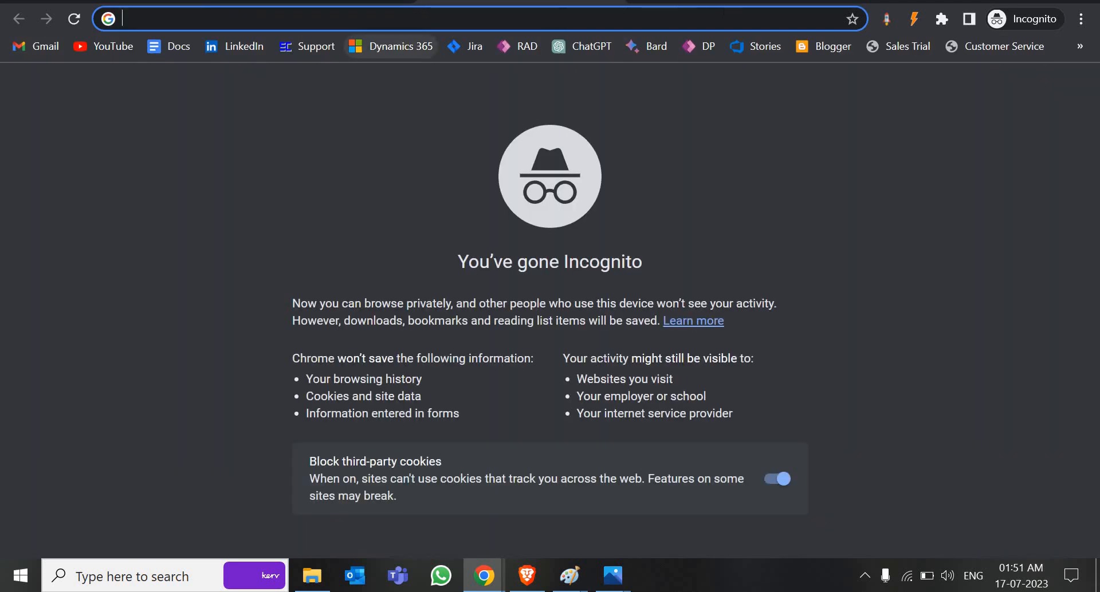
pyautogui.moveTo(740, 1)
pyautogui.mouseDown()
pyautogui.moveTo(636, 23)
pyautogui.moveTo(508, 15)
pyautogui.moveTo(470, 40)
pyautogui.mouseUp()
pyautogui.click(206, 28)
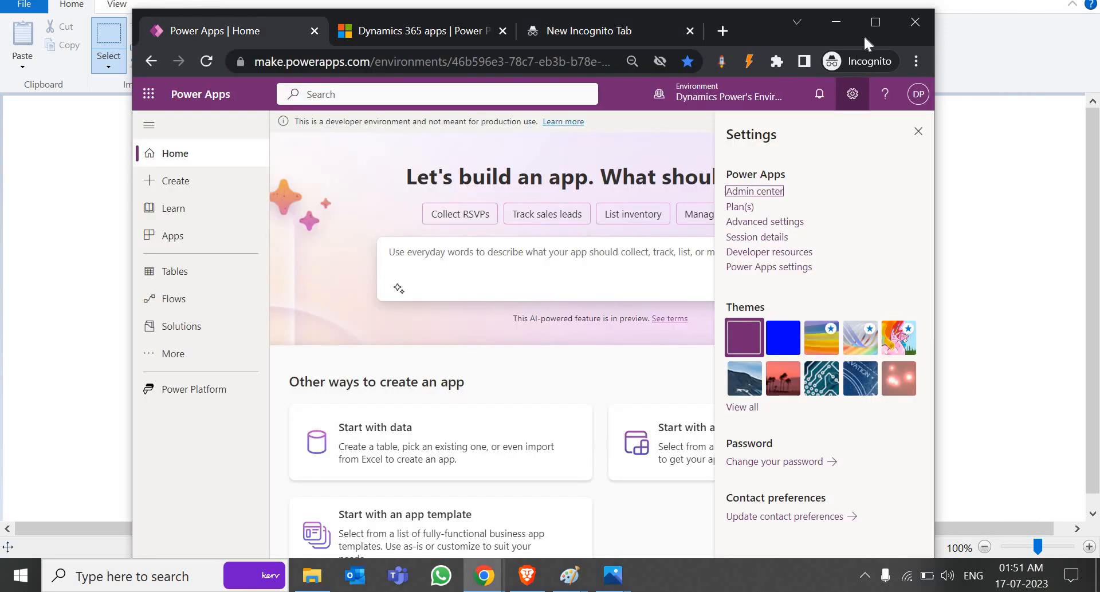
pyautogui.click(866, 27)
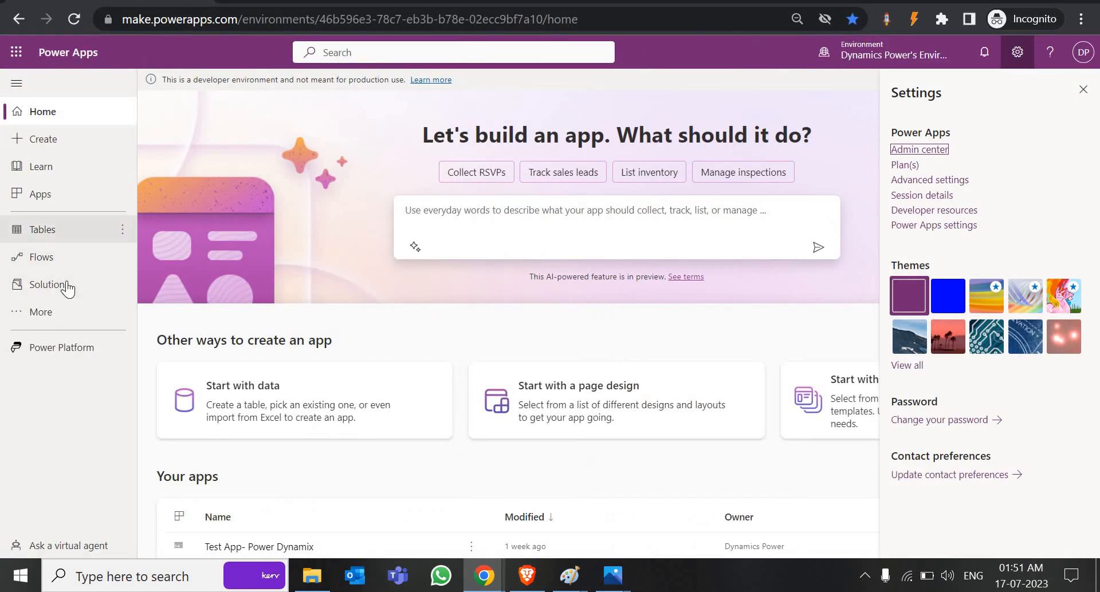
pyautogui.click(67, 284)
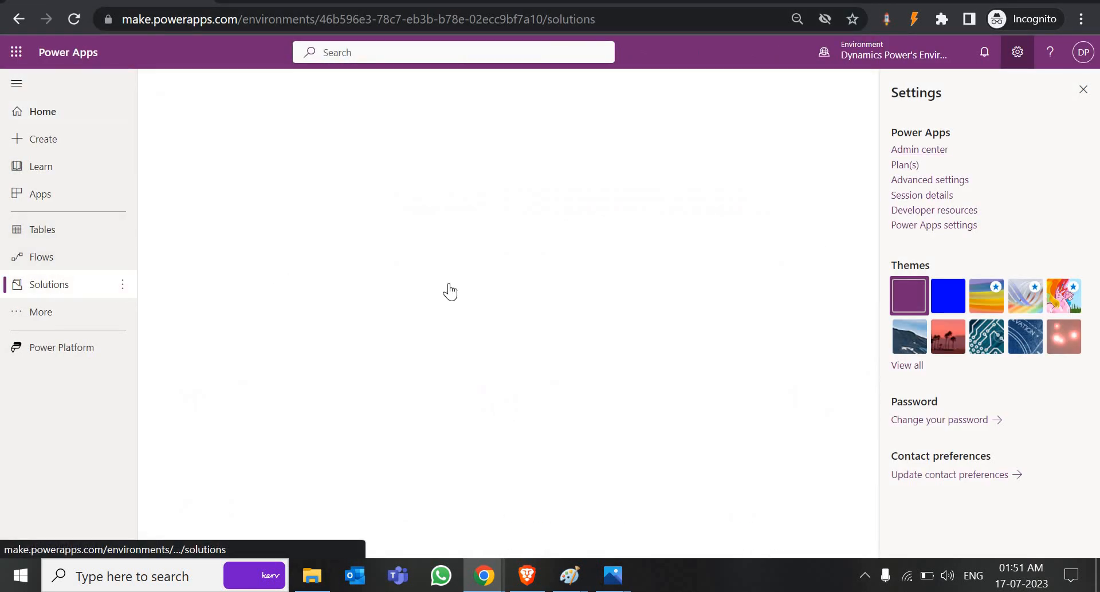
pyautogui.click(1082, 89)
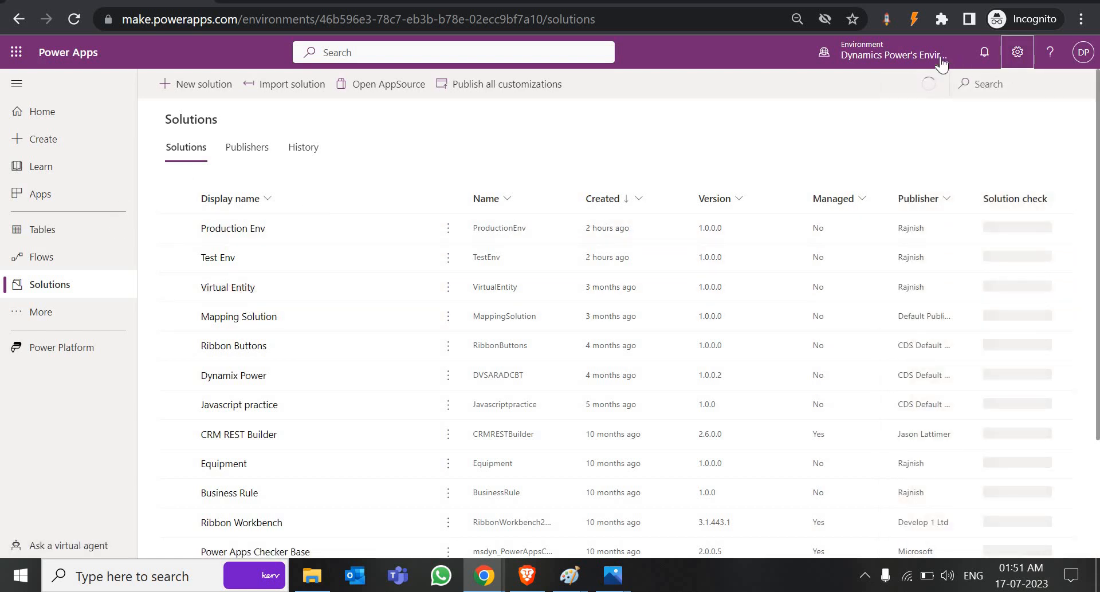
# Step: Switch the environment to Host Env to list its App Deployment pipeline solutions
pyautogui.click(888, 54)
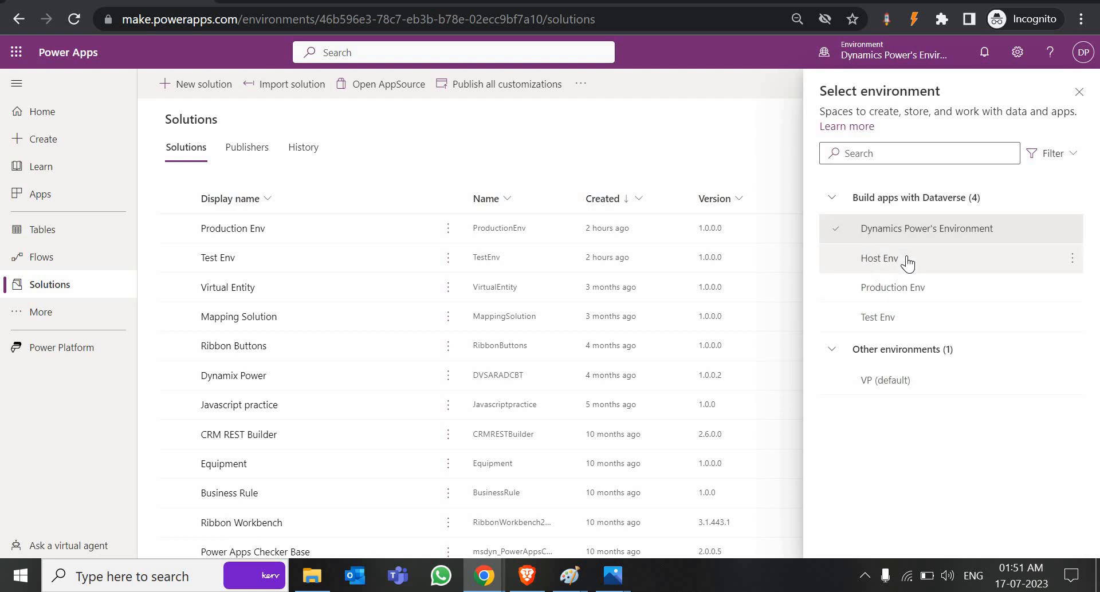
pyautogui.click(908, 262)
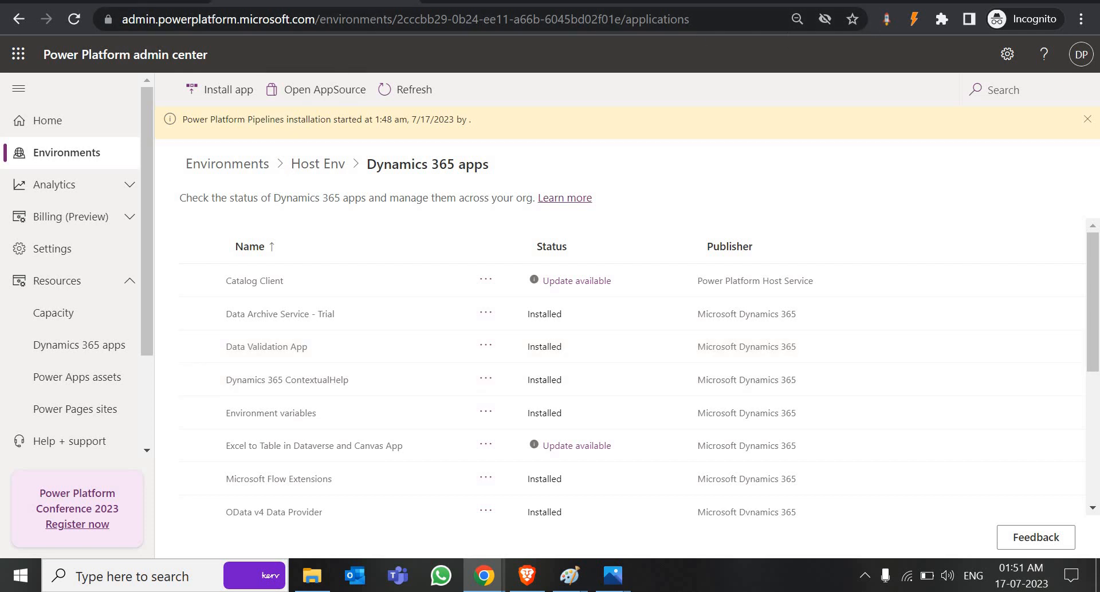
pyautogui.press('super+Down')
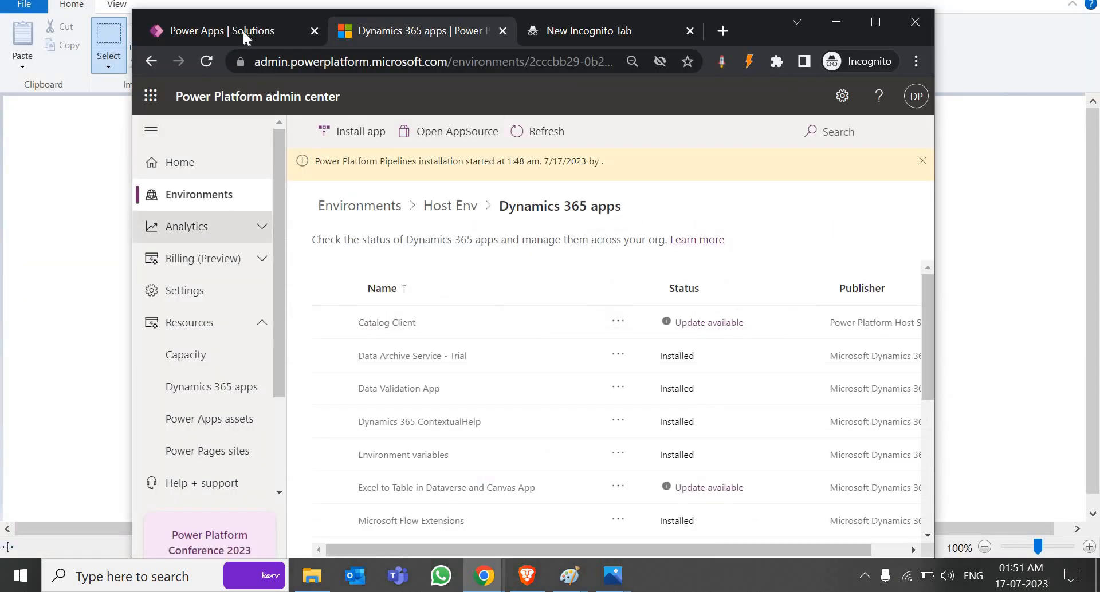
pyautogui.click(243, 33)
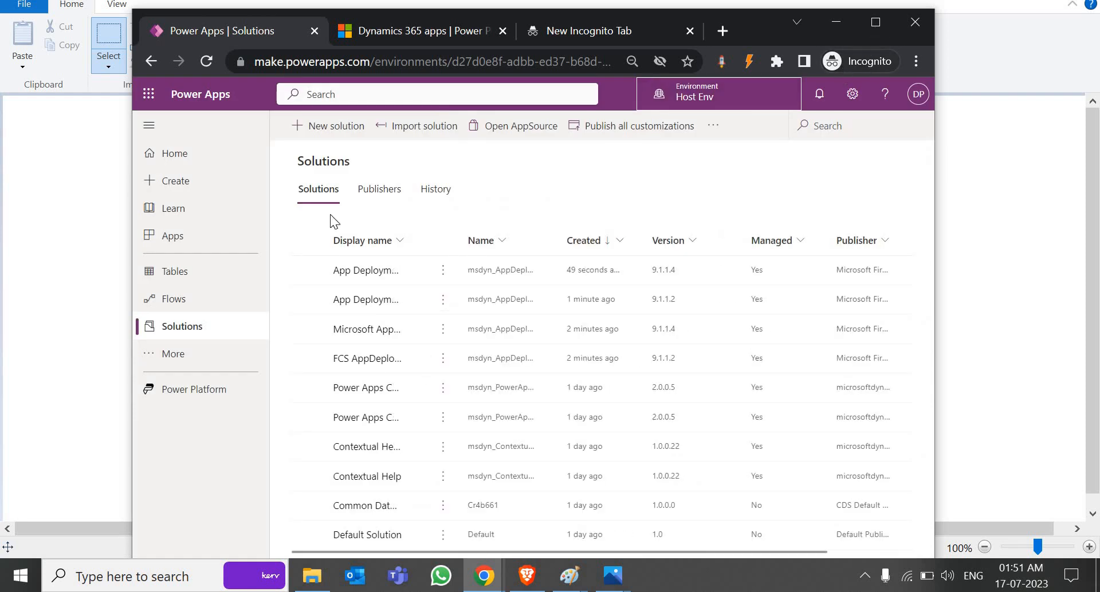
pyautogui.press('super+Up')
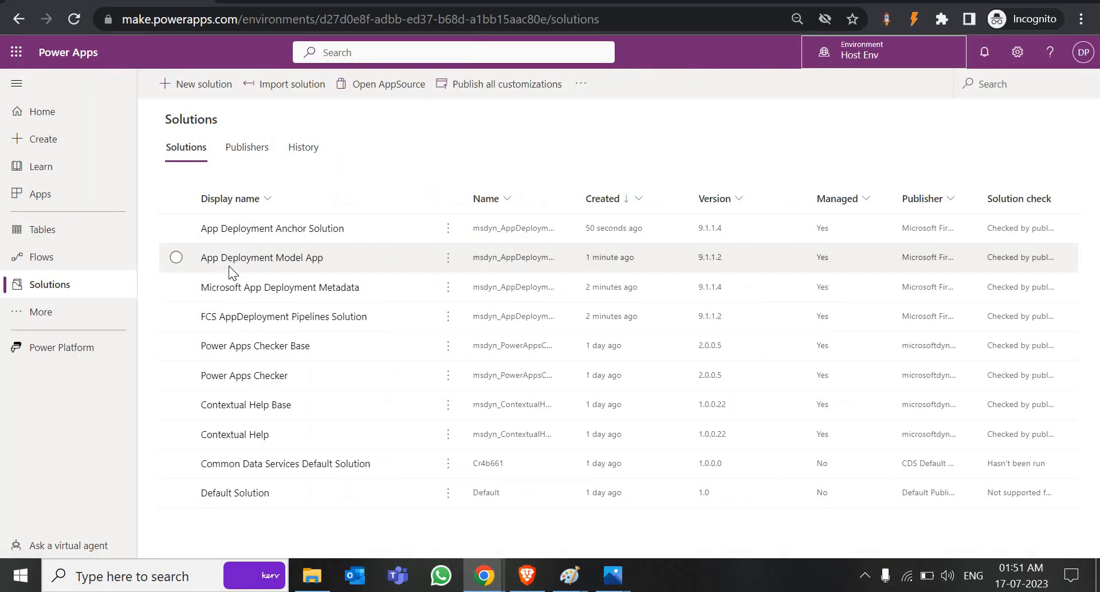
# Step: Play the Deployment Pipeline Configuration app from the App Deployment Model App solution's Apps list
pyautogui.click(292, 257)
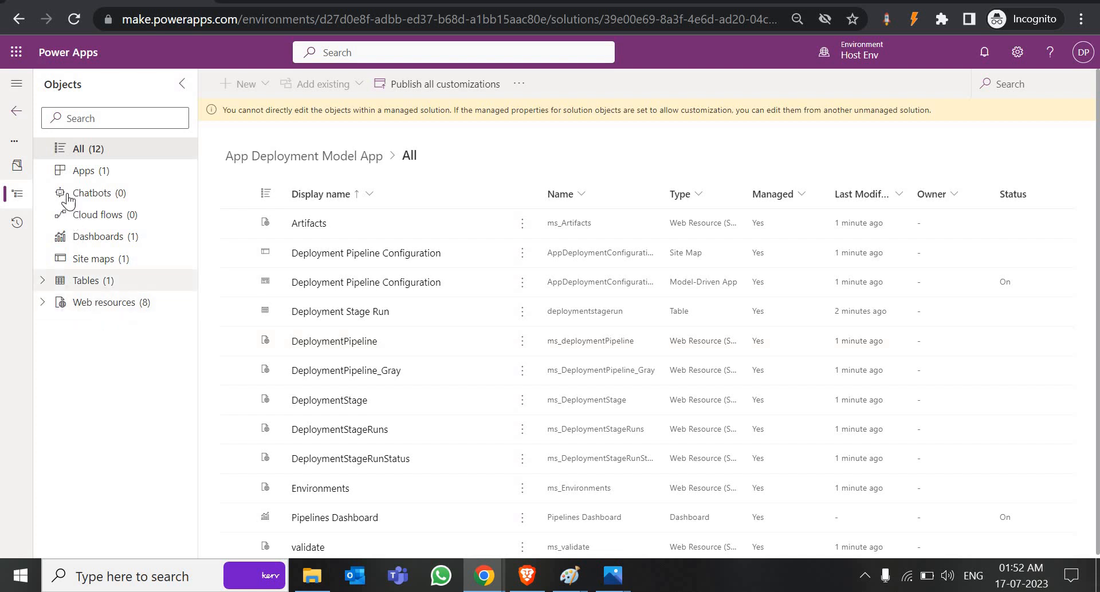
pyautogui.click(75, 172)
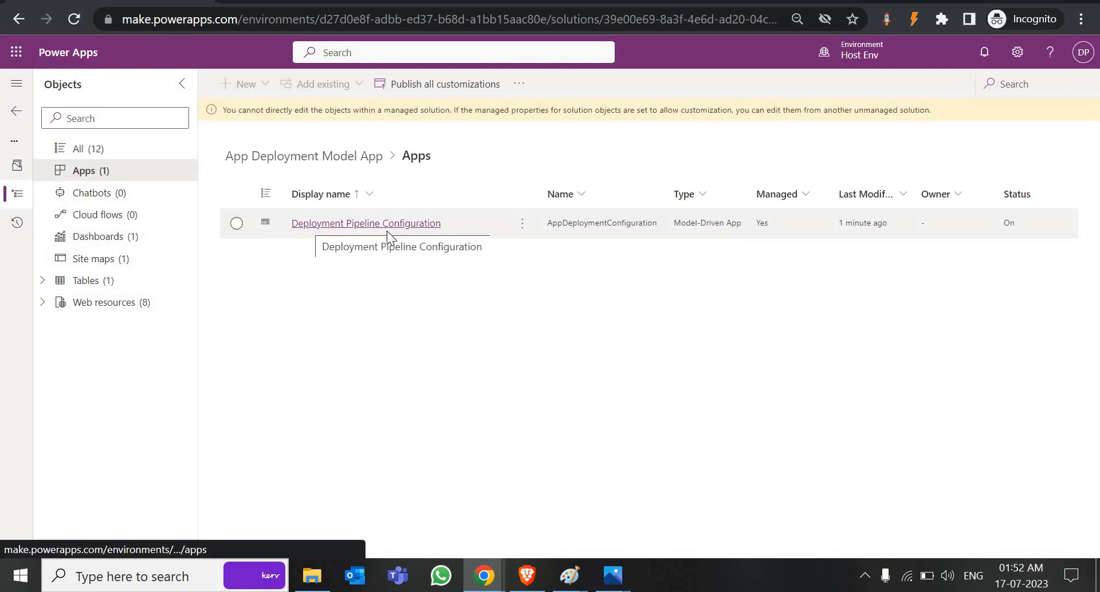
pyautogui.click(522, 228)
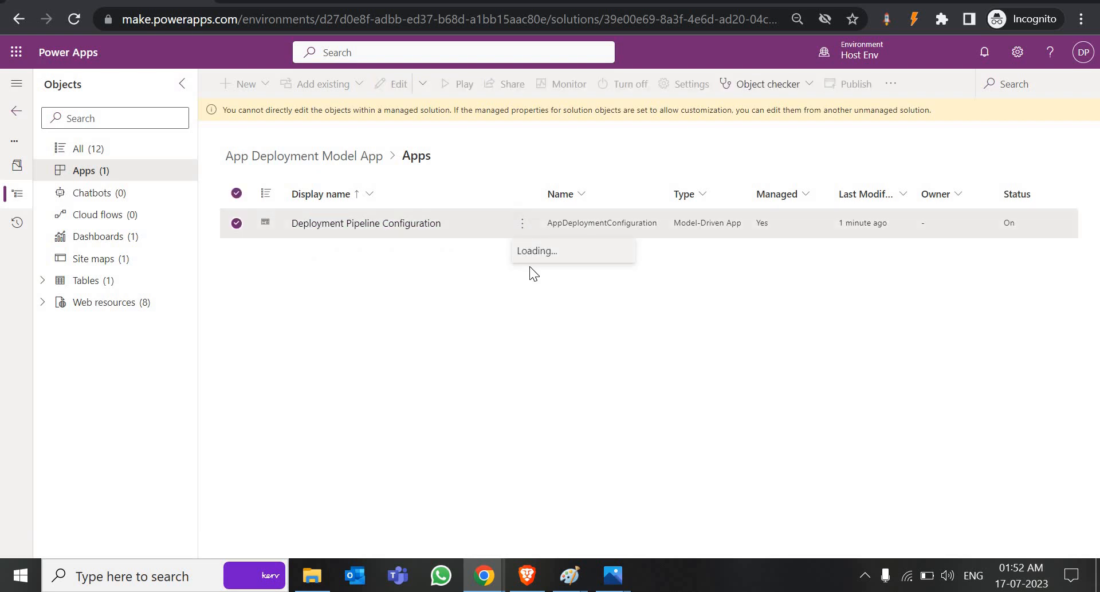
pyautogui.click(543, 277)
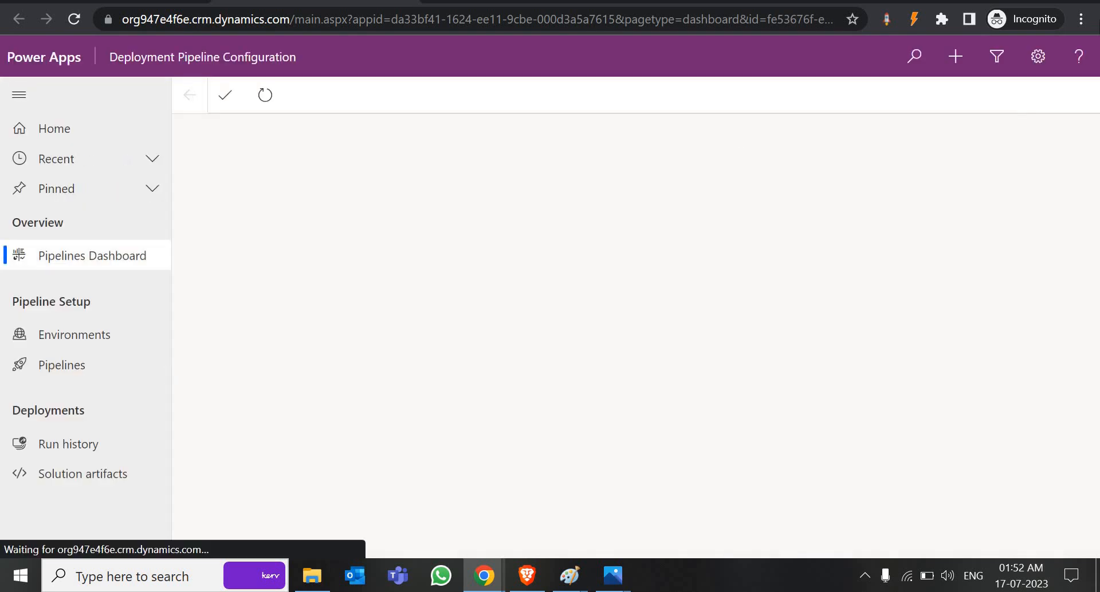
# Step: Zoom to 90%, confirm the Environments list is empty after signing in, then return to admin center
pyautogui.hotkey('alt', 'f')
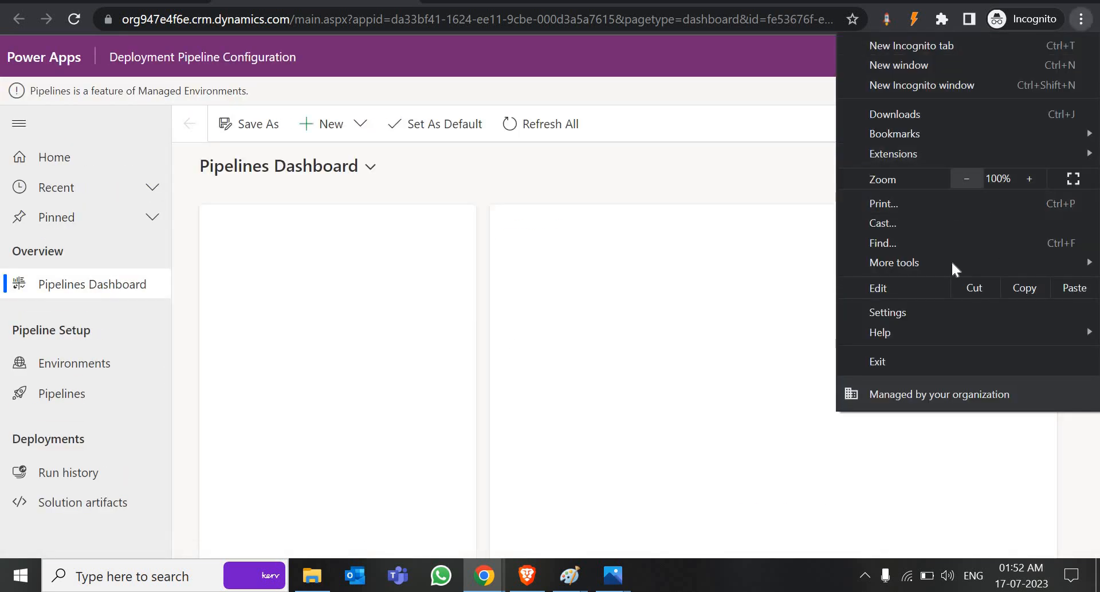
pyautogui.hotkey('ctrl', '-')
pyautogui.click(96, 259)
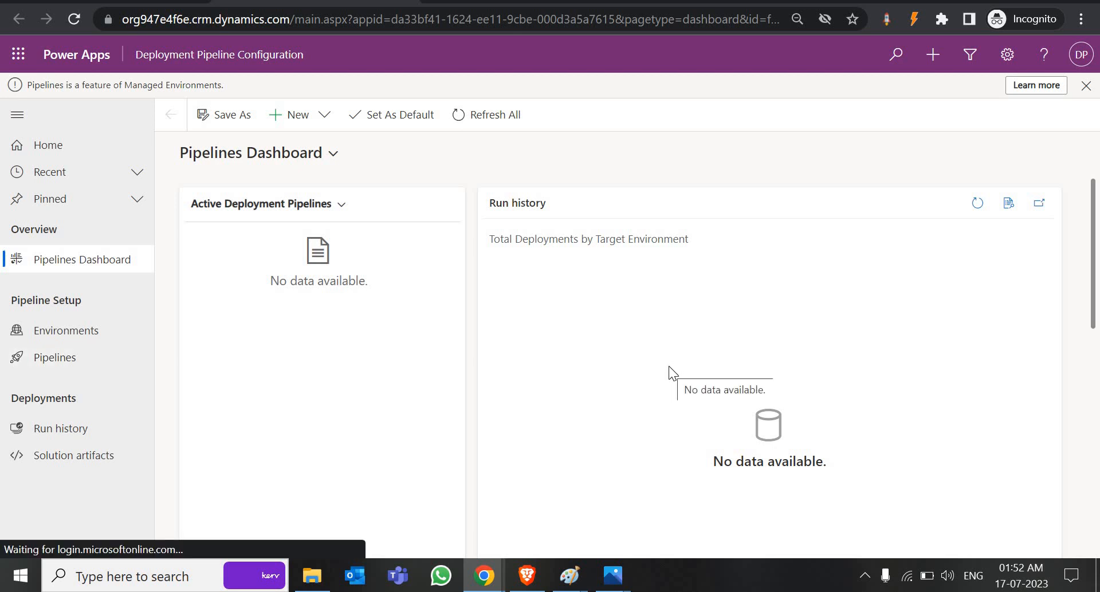
pyautogui.click(73, 338)
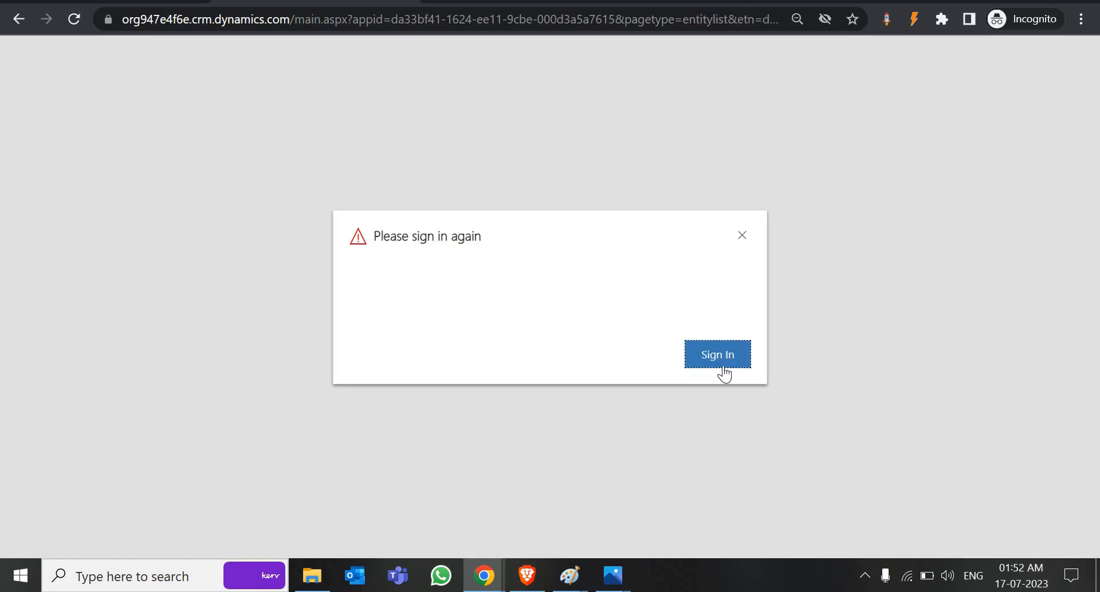
pyautogui.click(721, 361)
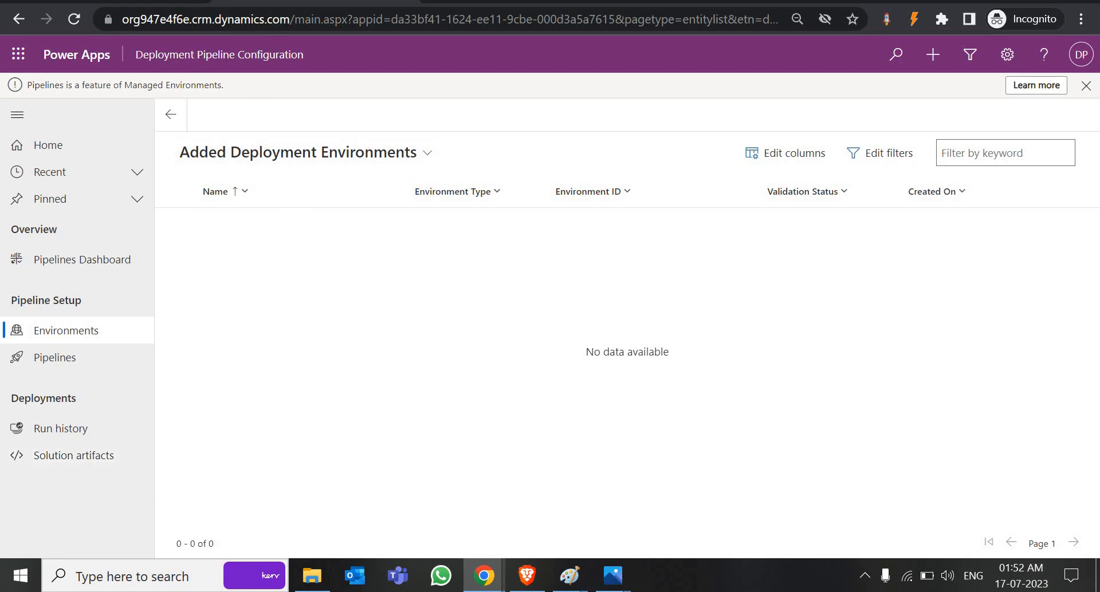
pyautogui.click(520, 1)
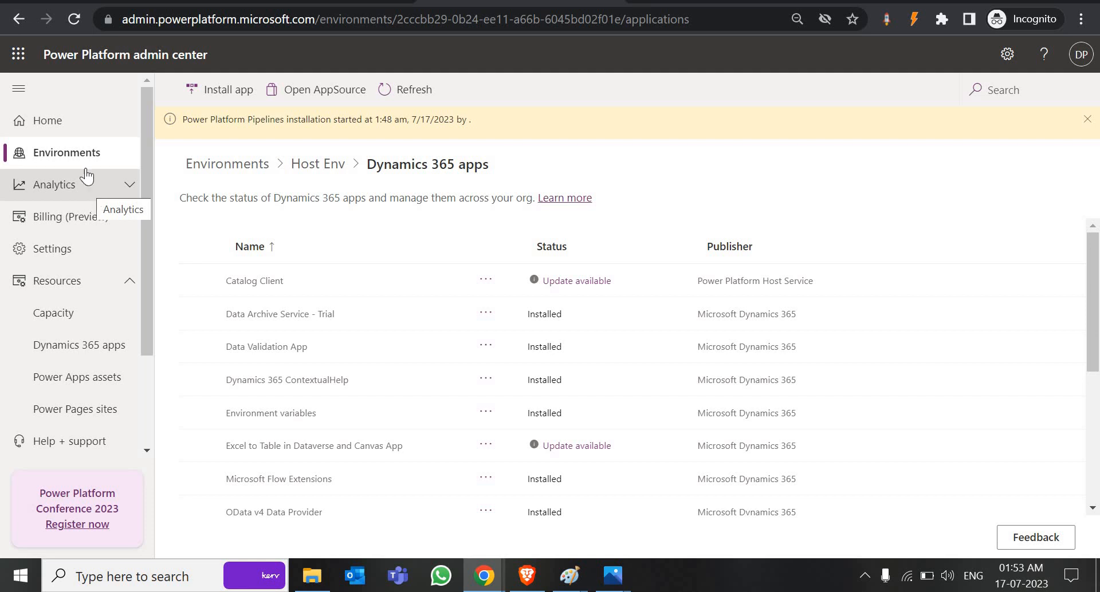
# Step: Enable Managed Environments for Dynamics Power's Environment
pyautogui.click(75, 153)
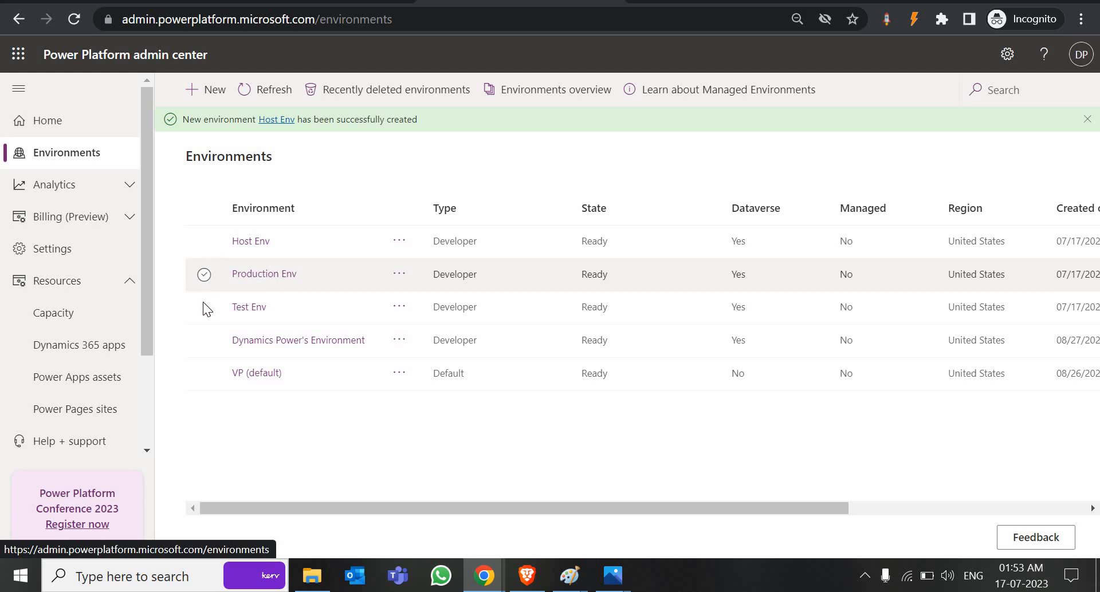
pyautogui.click(204, 307)
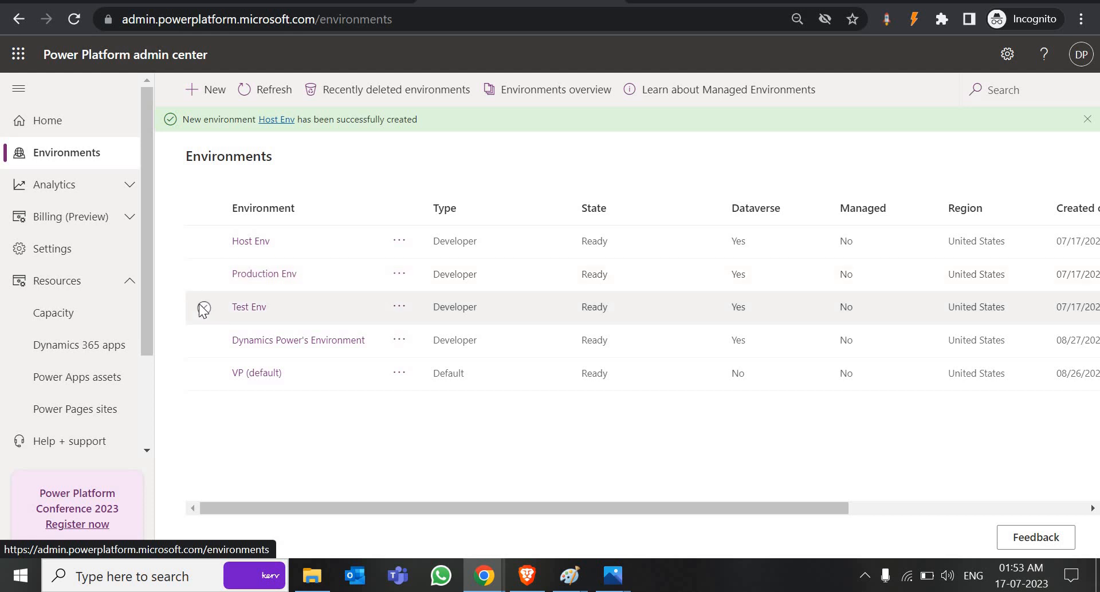
pyautogui.click(206, 340)
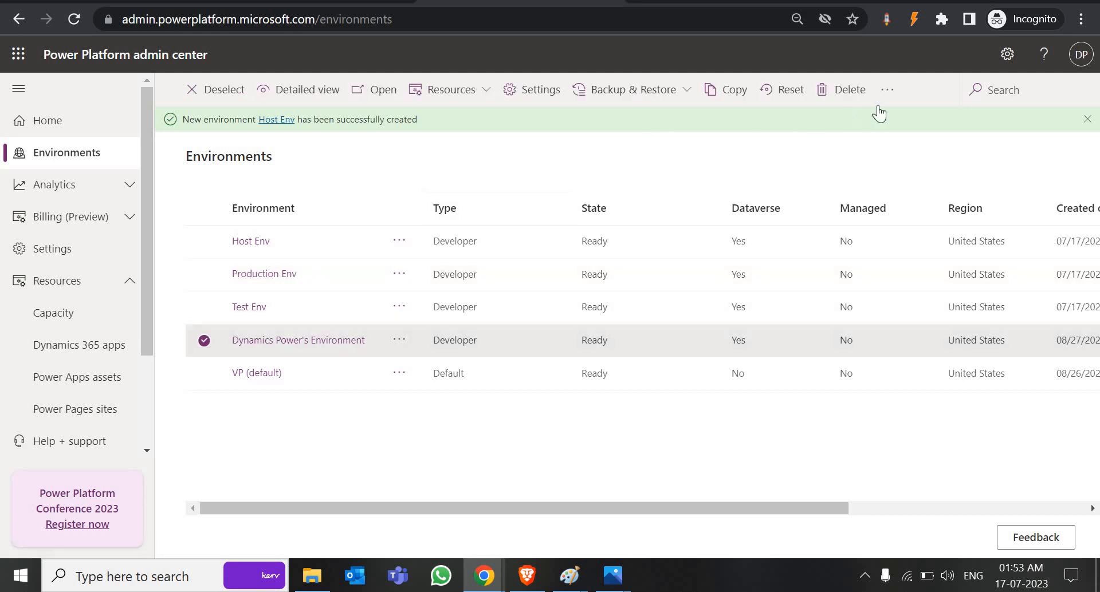
pyautogui.click(887, 90)
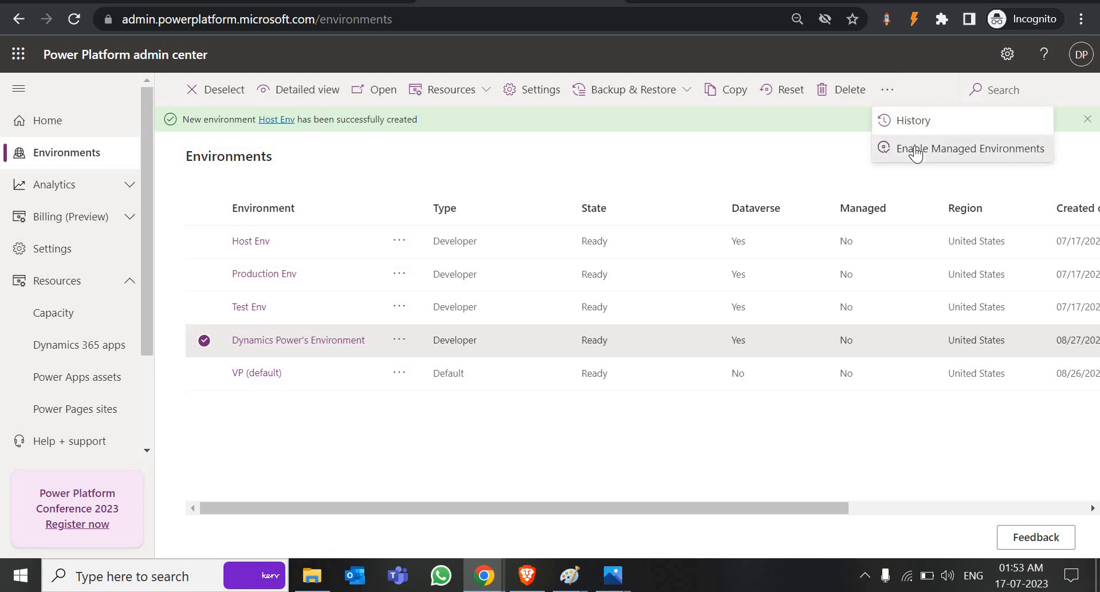
pyautogui.click(916, 150)
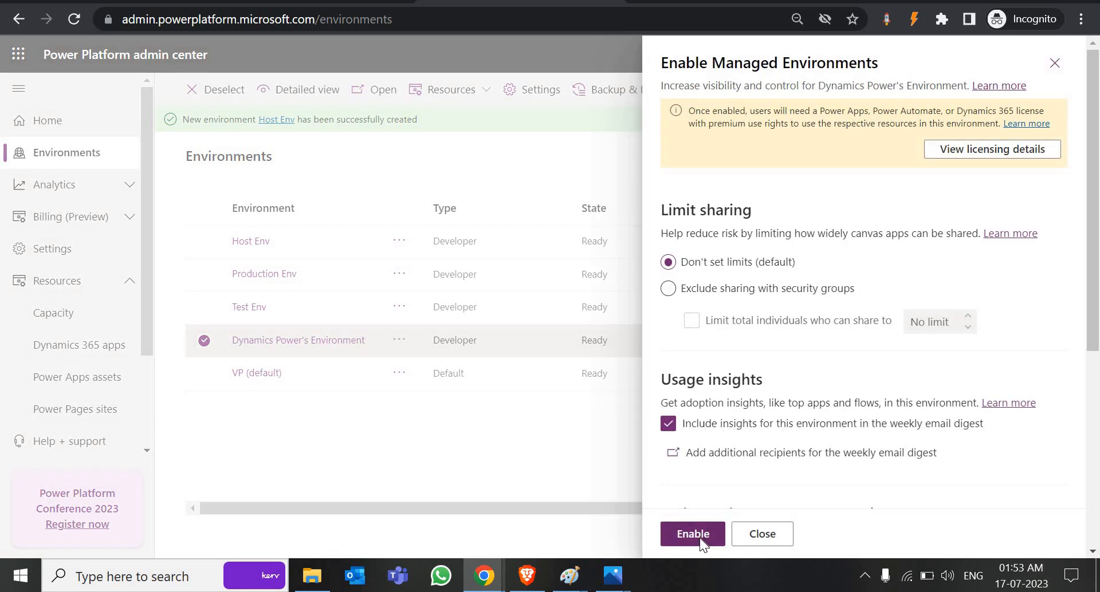
pyautogui.click(700, 538)
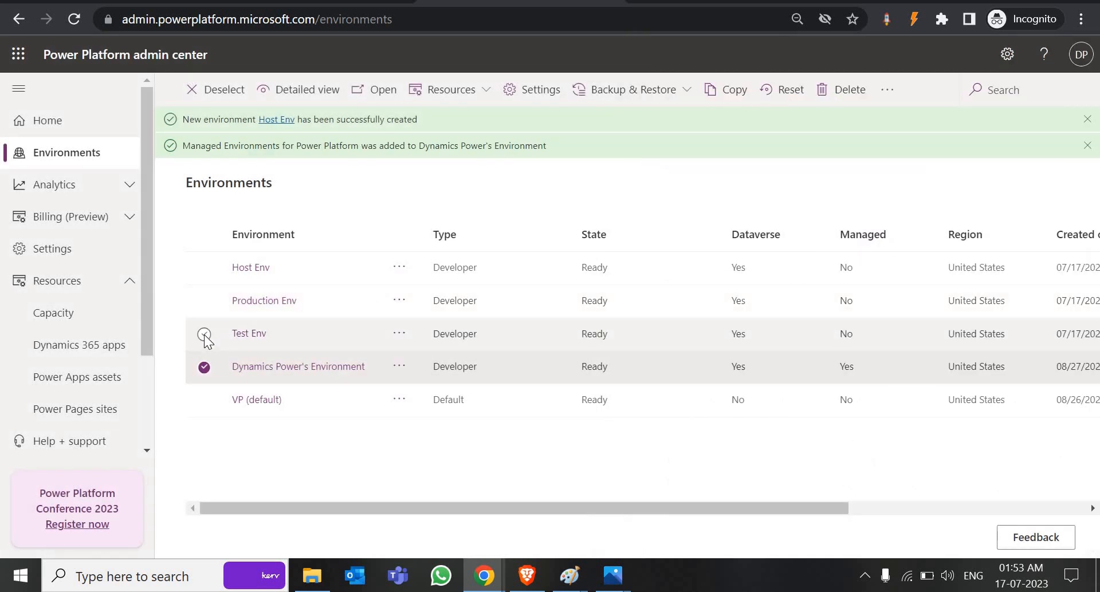
# Step: Enable Managed Environments for Test Env and Production Env
pyautogui.click(204, 335)
pyautogui.click(887, 90)
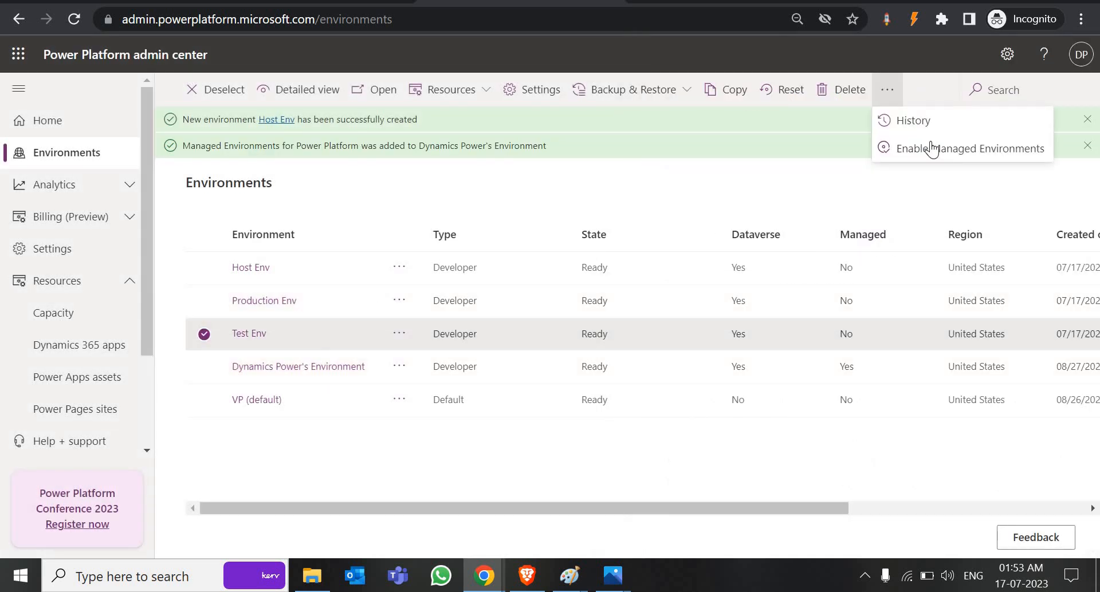
pyautogui.click(925, 153)
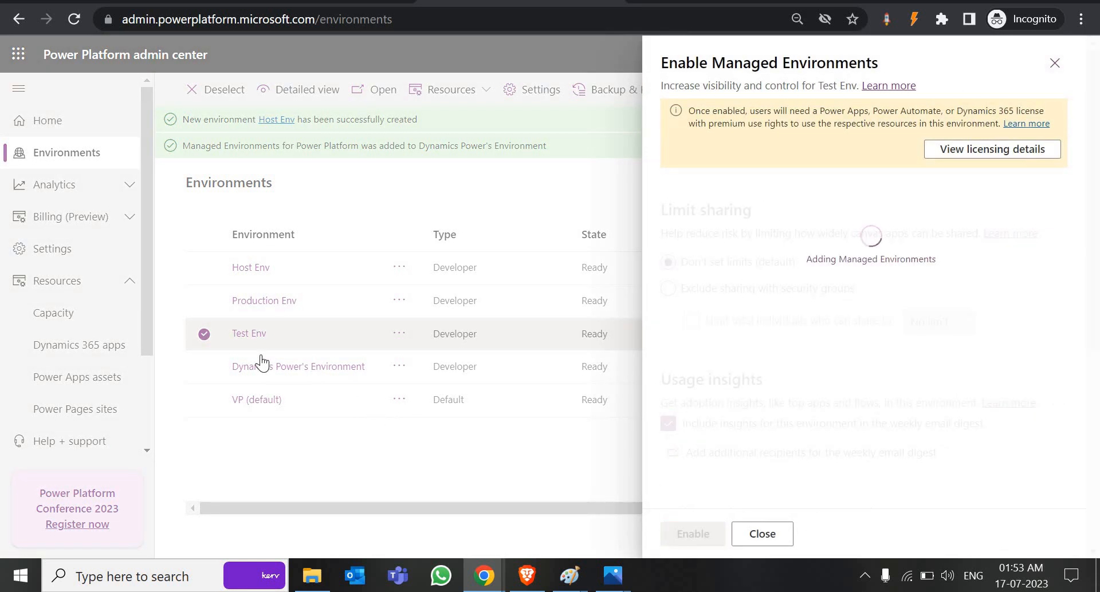
pyautogui.click(209, 302)
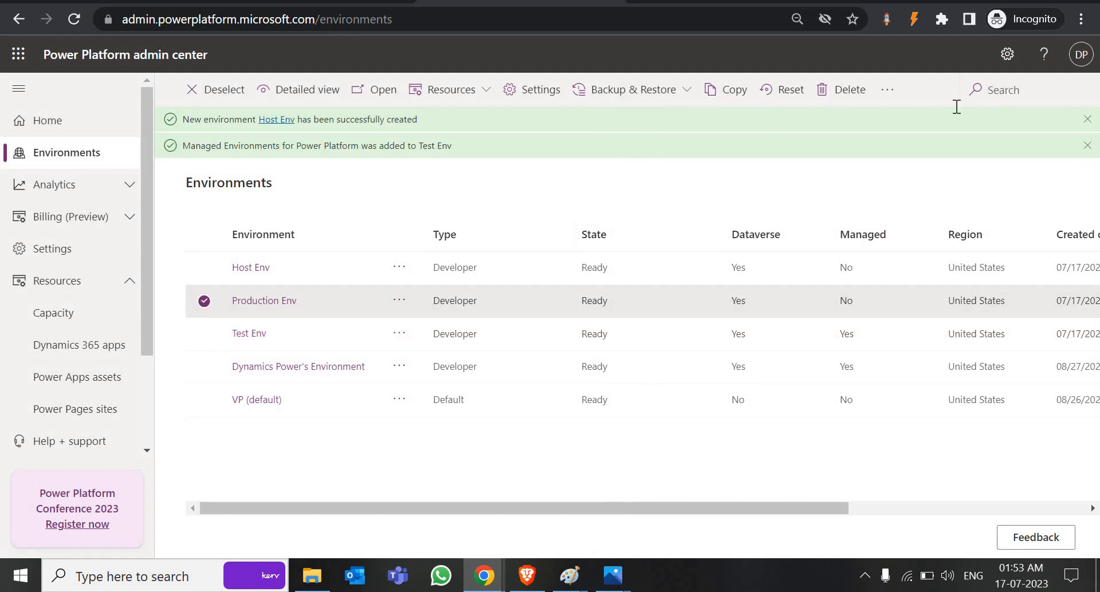
pyautogui.click(889, 93)
pyautogui.click(920, 152)
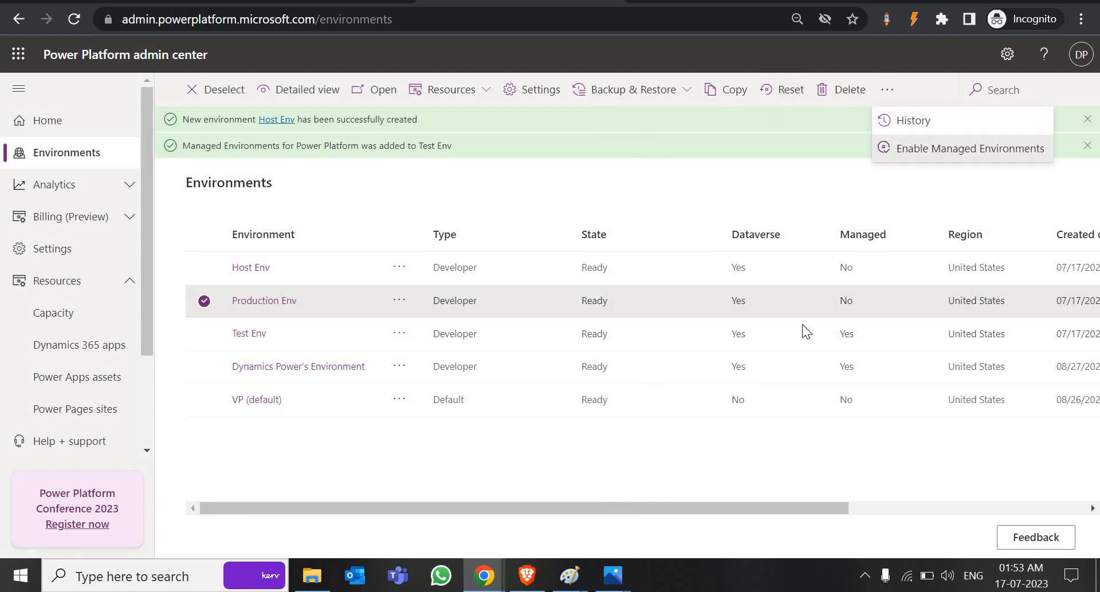
pyautogui.click(696, 534)
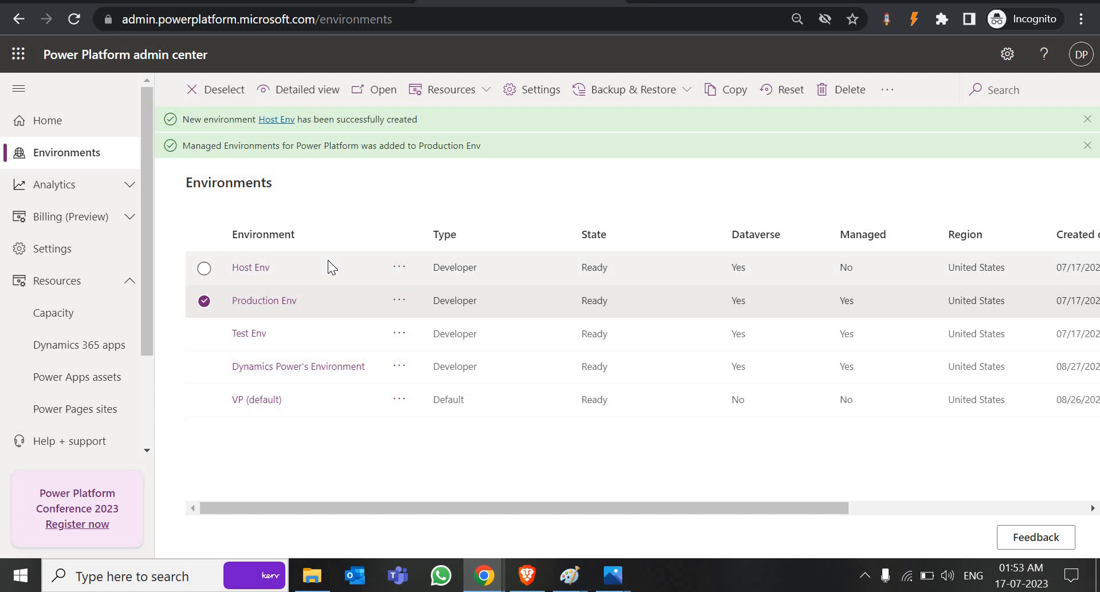
# Step: Paste Production Env's Environment ID into a new Notepad note after 'Prod-'
pyautogui.click(261, 303)
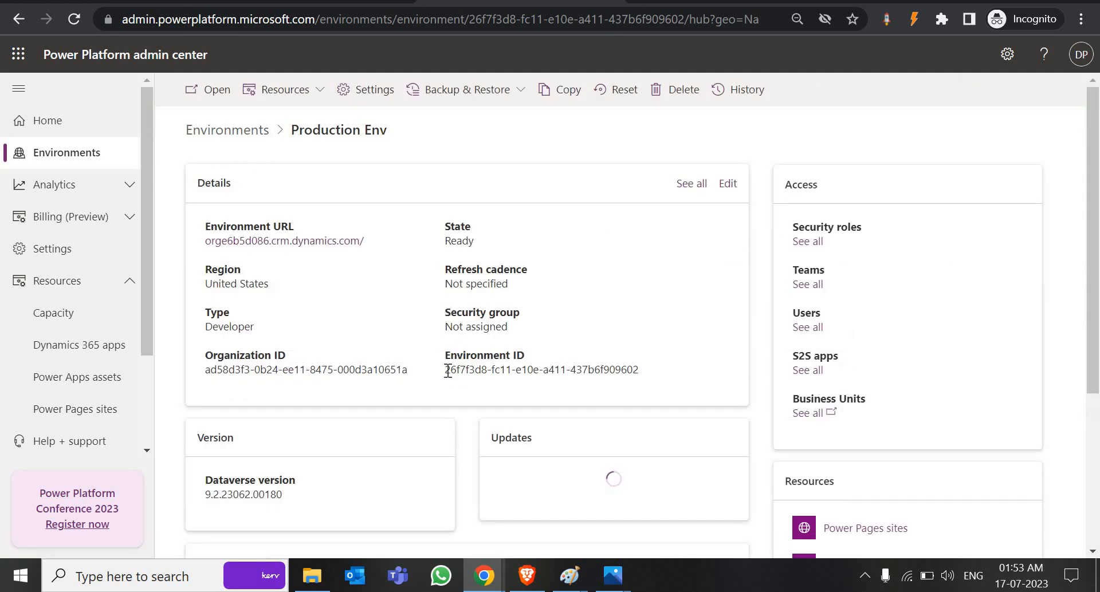
pyautogui.tripleClick(609, 377)
pyautogui.hotkey('ctrl', 'c')
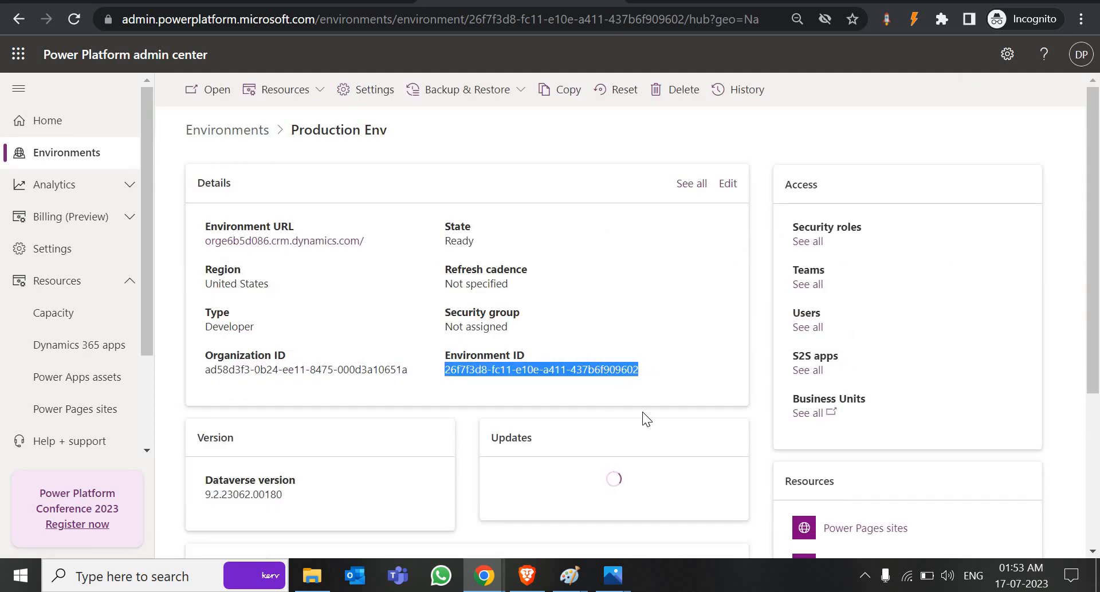
pyautogui.click(179, 578)
pyautogui.write('not')
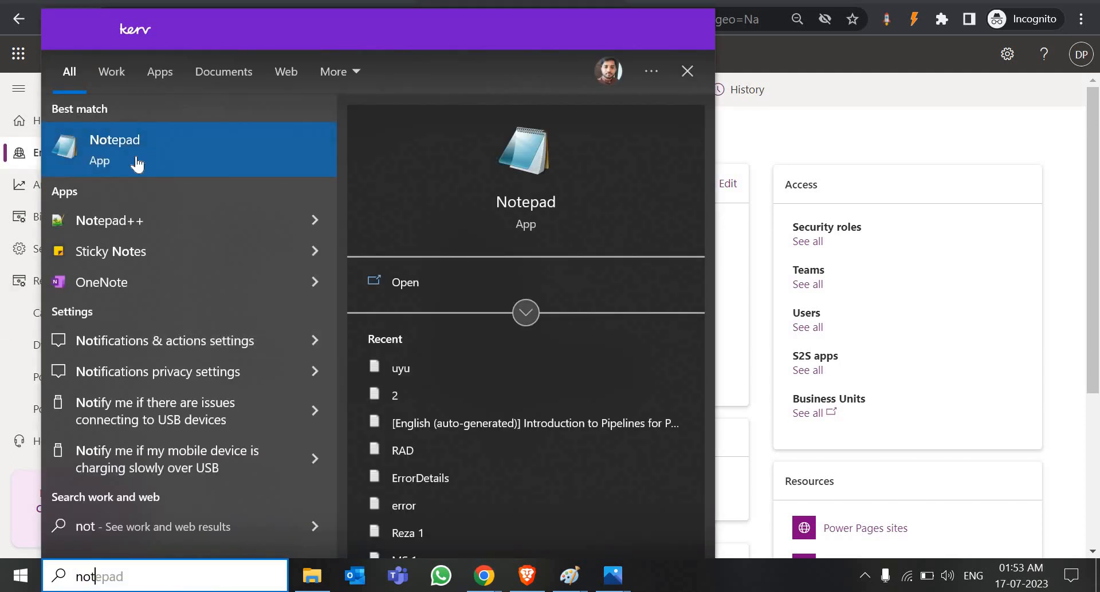
pyautogui.click(135, 153)
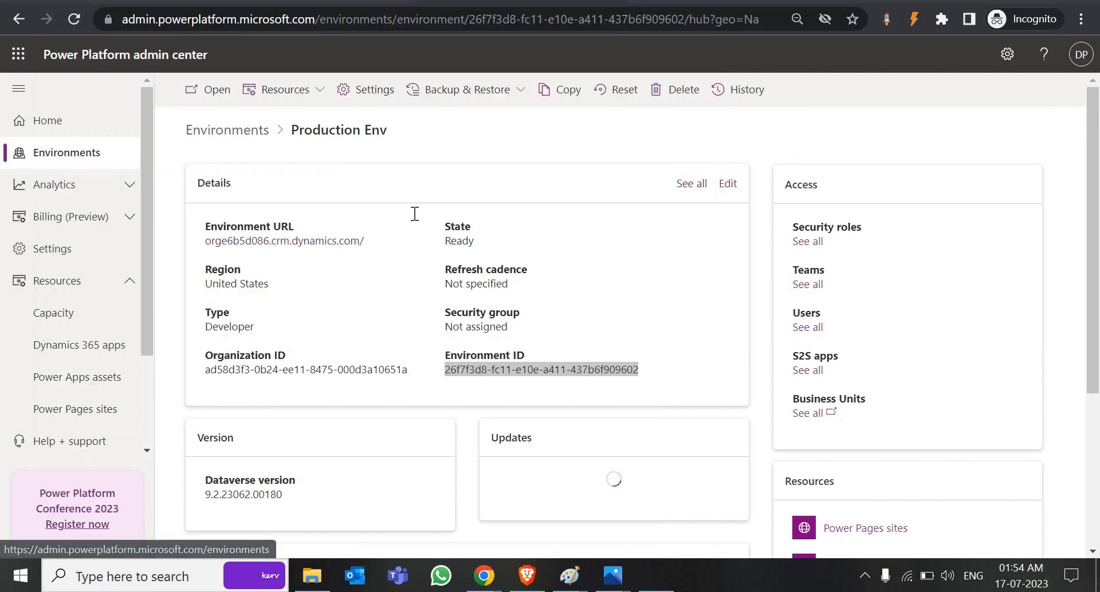
pyautogui.write('Pro')
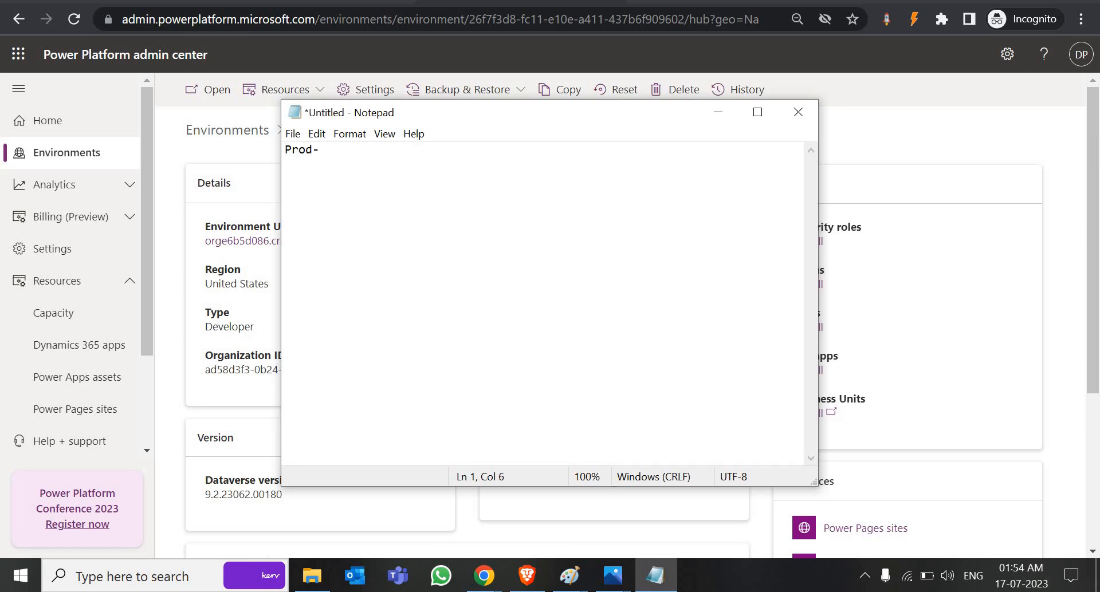
pyautogui.write('d-')
pyautogui.hotkey('ctrl', 'v')
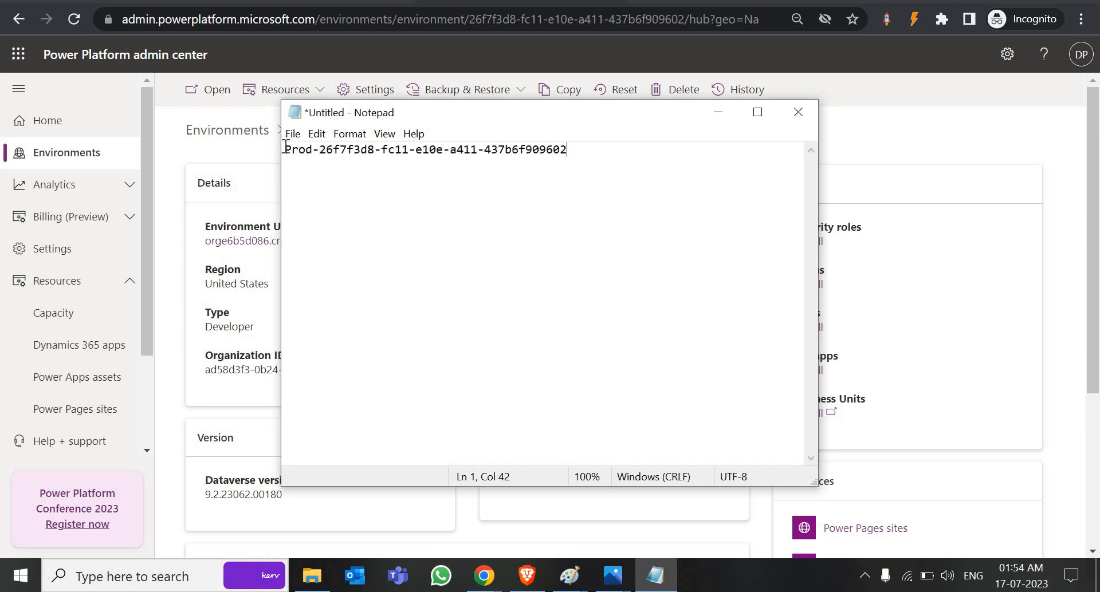
# Step: Add Test Env's Environment ID to the note after the Test label
pyautogui.click(89, 165)
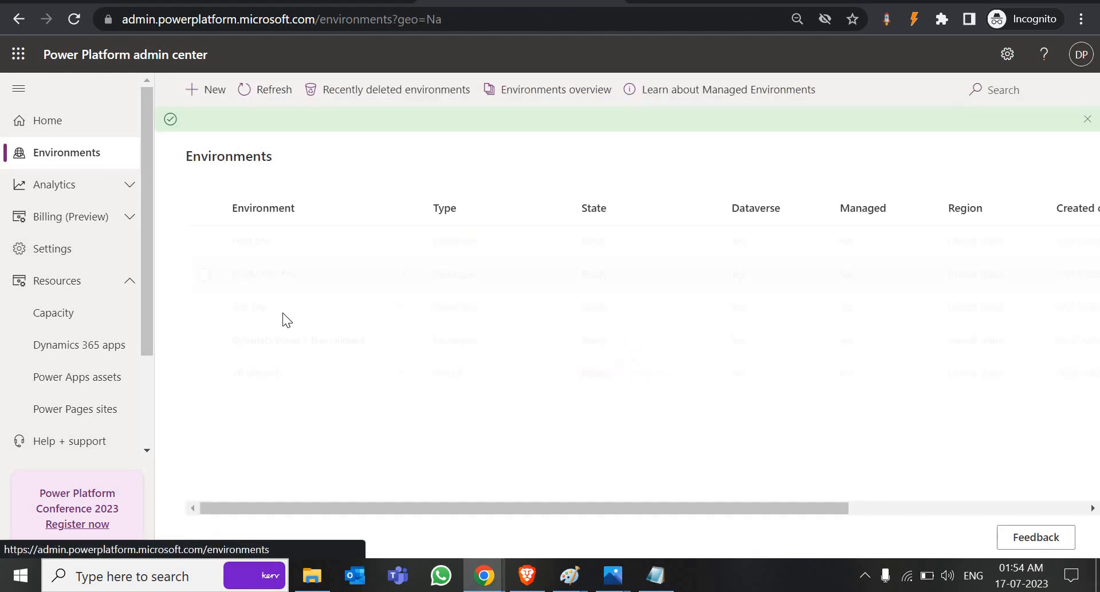
pyautogui.click(250, 309)
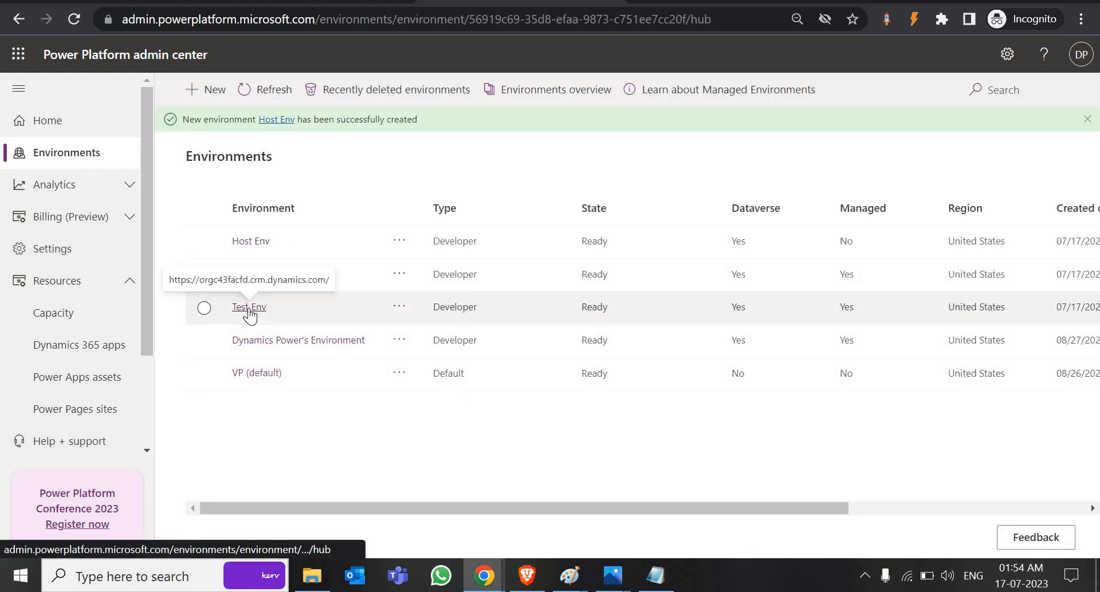
pyautogui.moveTo(451, 369)
pyautogui.mouseDown()
pyautogui.moveTo(644, 373)
pyautogui.moveTo(437, 370)
pyautogui.moveTo(446, 376)
pyautogui.mouseUp()
pyautogui.hotkey('ctrl', 'c')
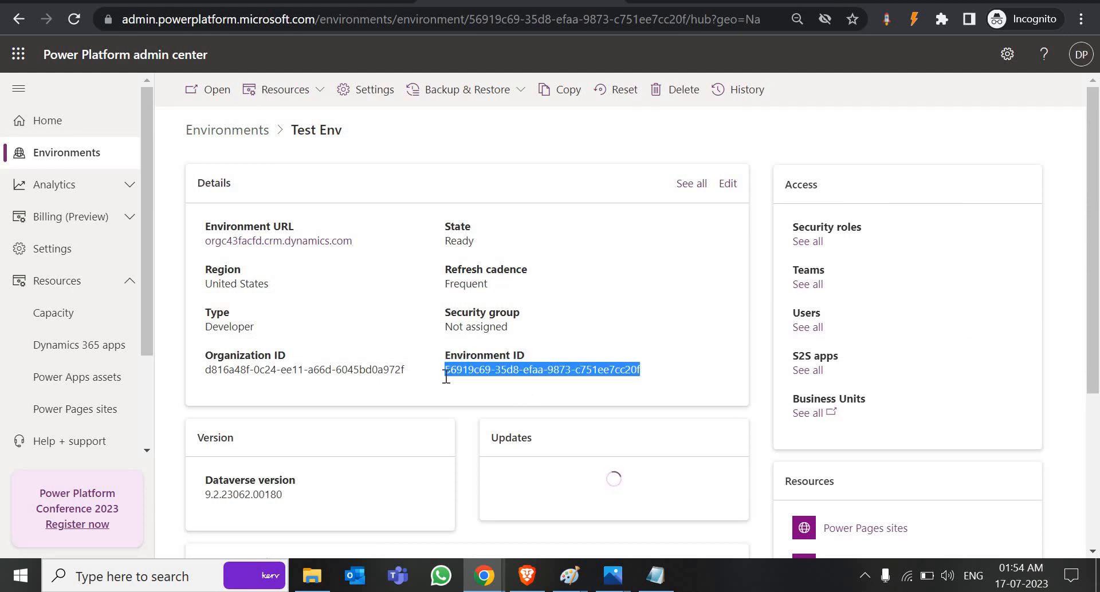
pyautogui.click(656, 575)
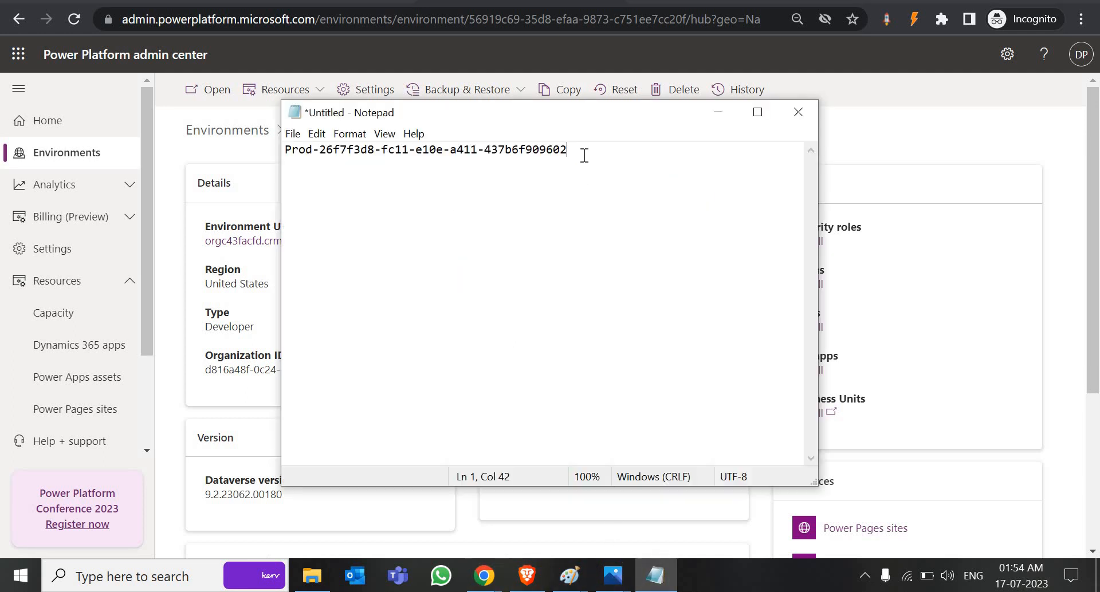
pyautogui.write('Test-')
pyautogui.hotkey('ctrl', 'v')
# Step: Add Dynamics Power's Environment ID to the note after 'Dev-'
pyautogui.click(243, 133)
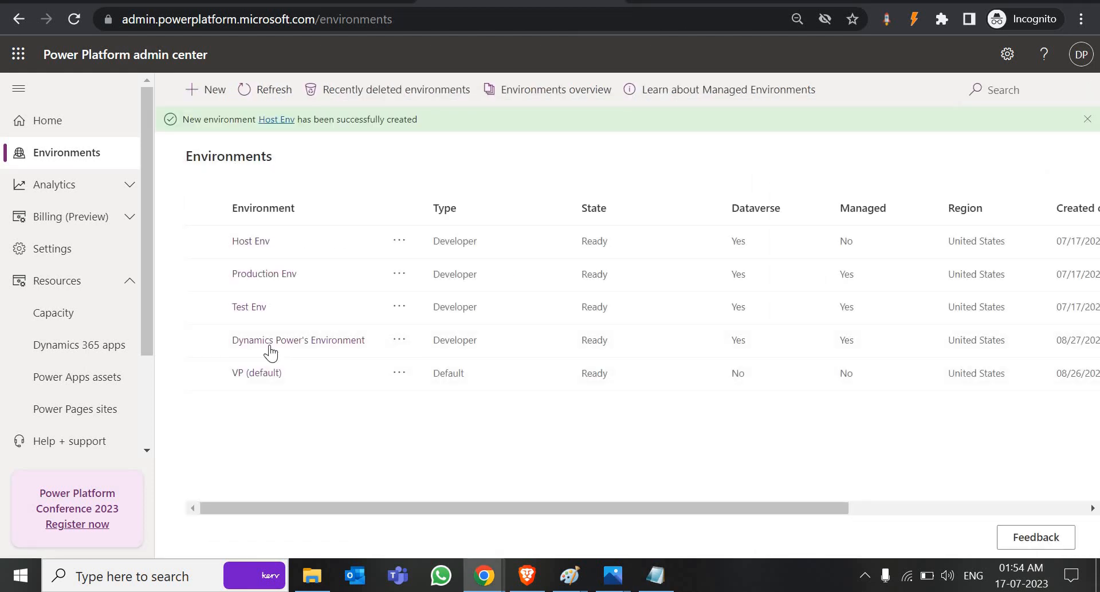
pyautogui.click(269, 346)
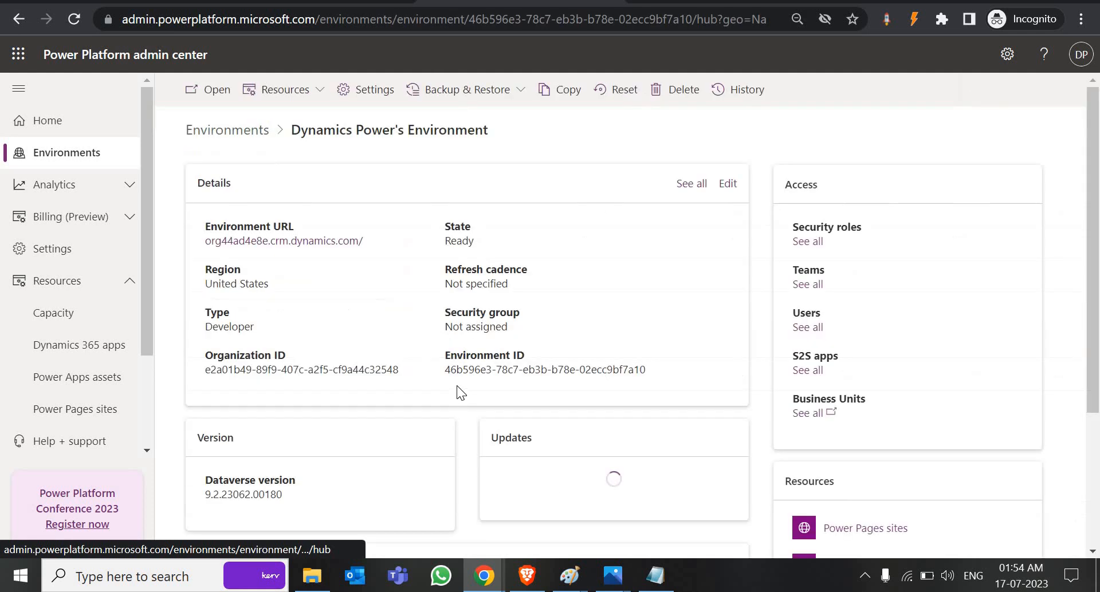
pyautogui.moveTo(446, 369); pyautogui.dragTo(647, 377)
pyautogui.hotkey('ctrl', 'c')
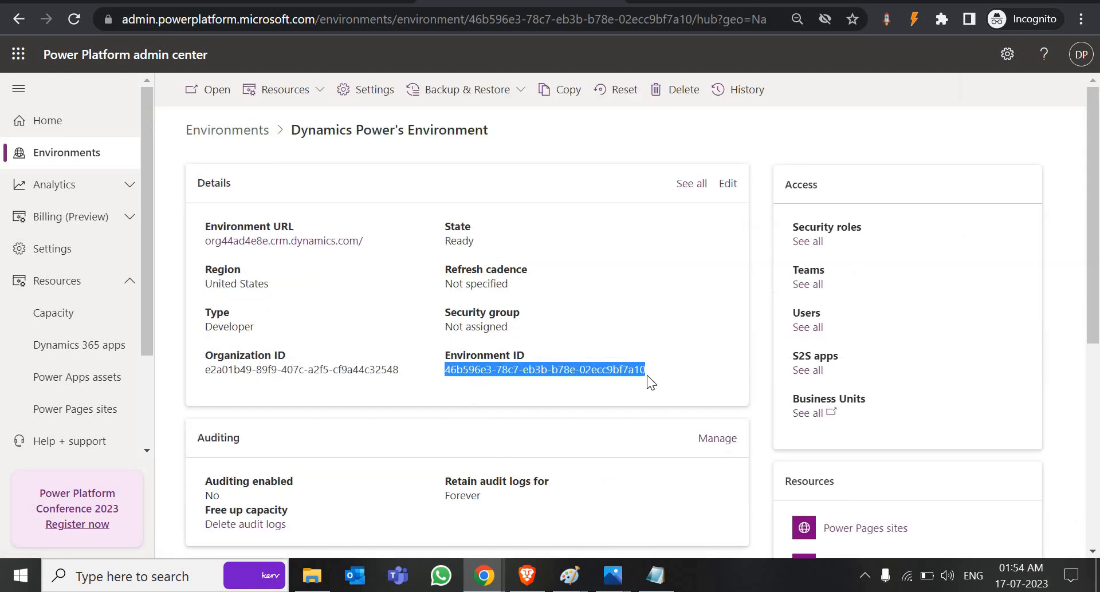
pyautogui.click(655, 576)
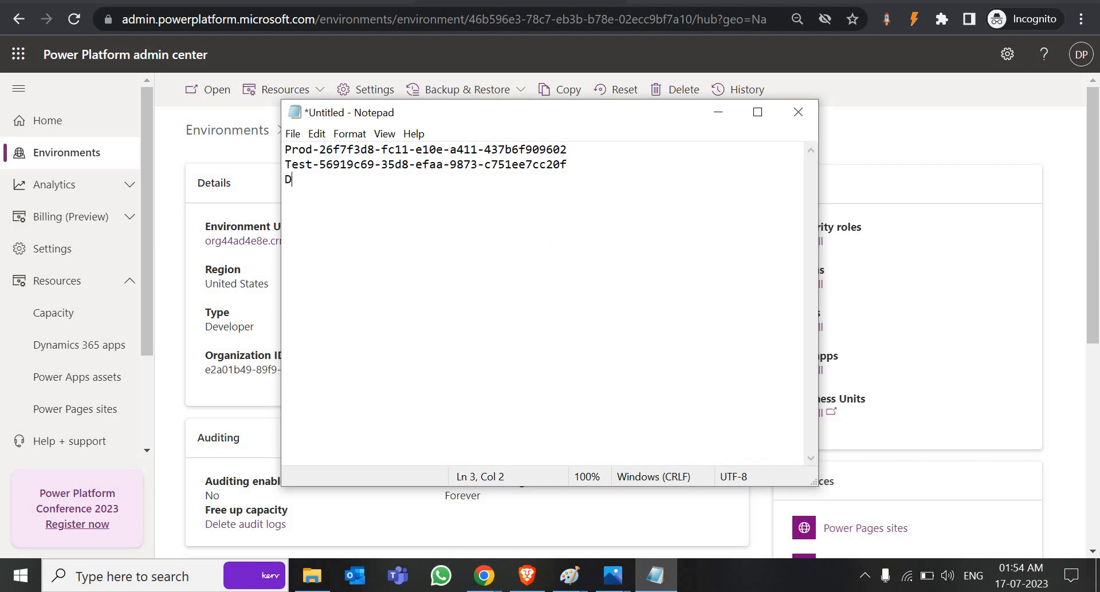
pyautogui.hotkey('ctrl', 'v')
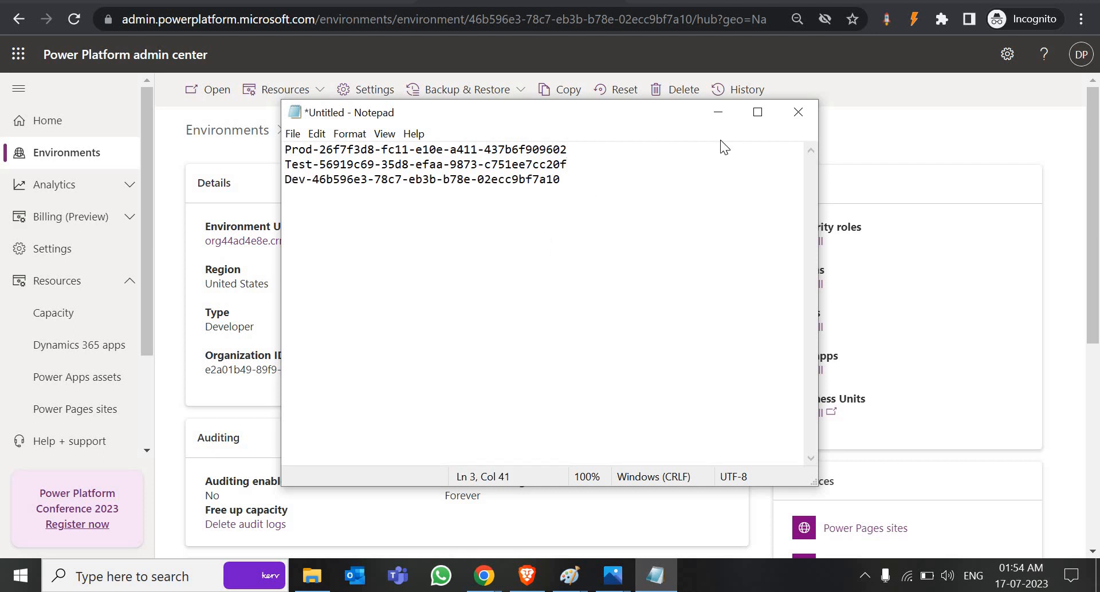
pyautogui.click(718, 116)
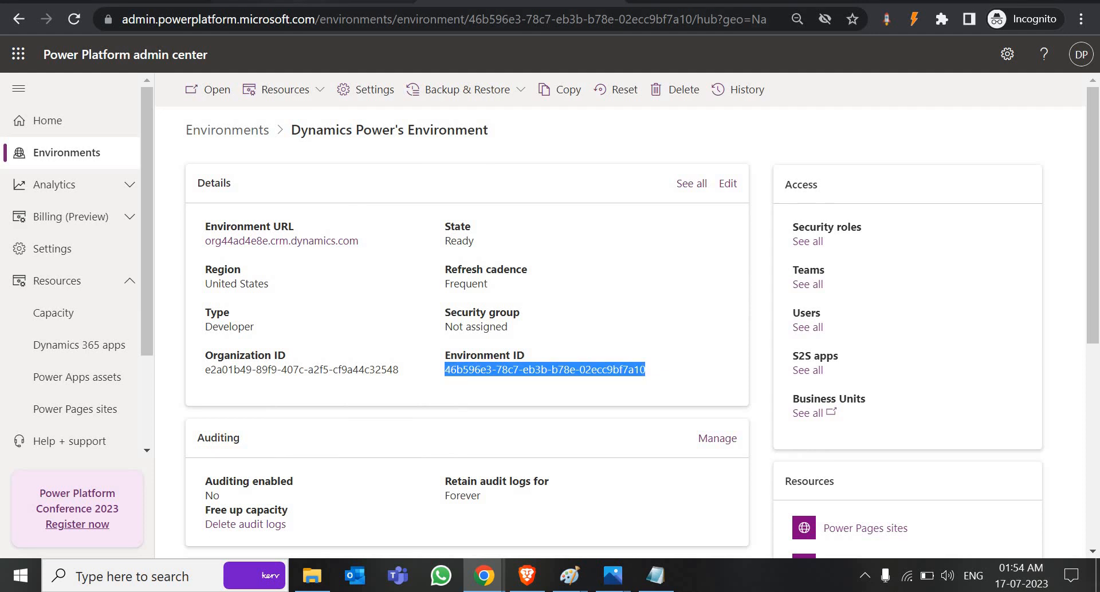
pyautogui.click(300, 2)
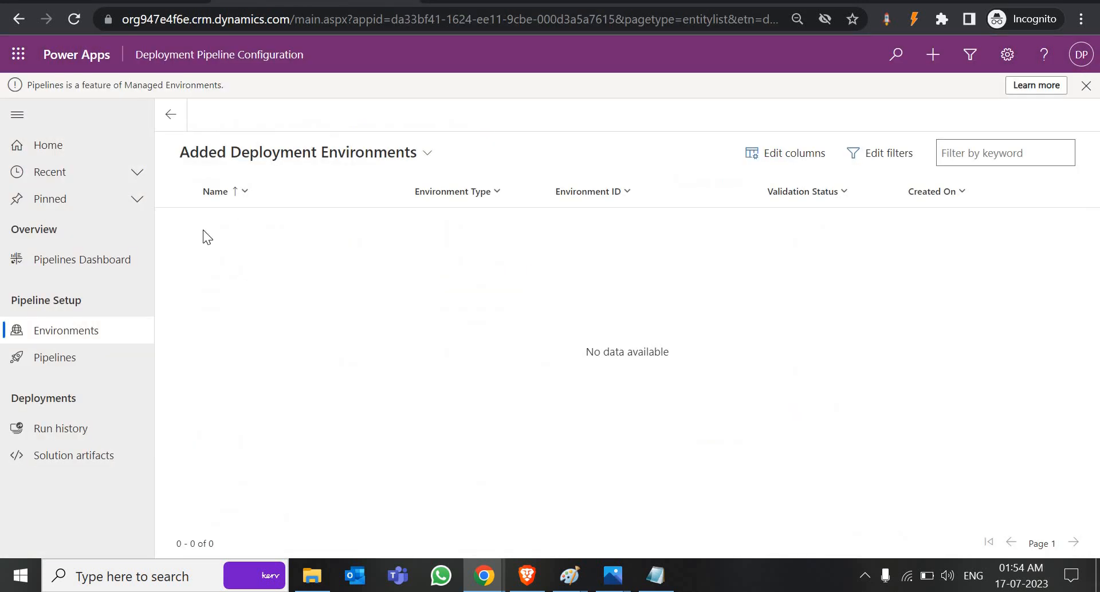
# Step: Reload the still-empty Added Deployment Environments list and page, then bring up the pipeline page
pyautogui.click(81, 338)
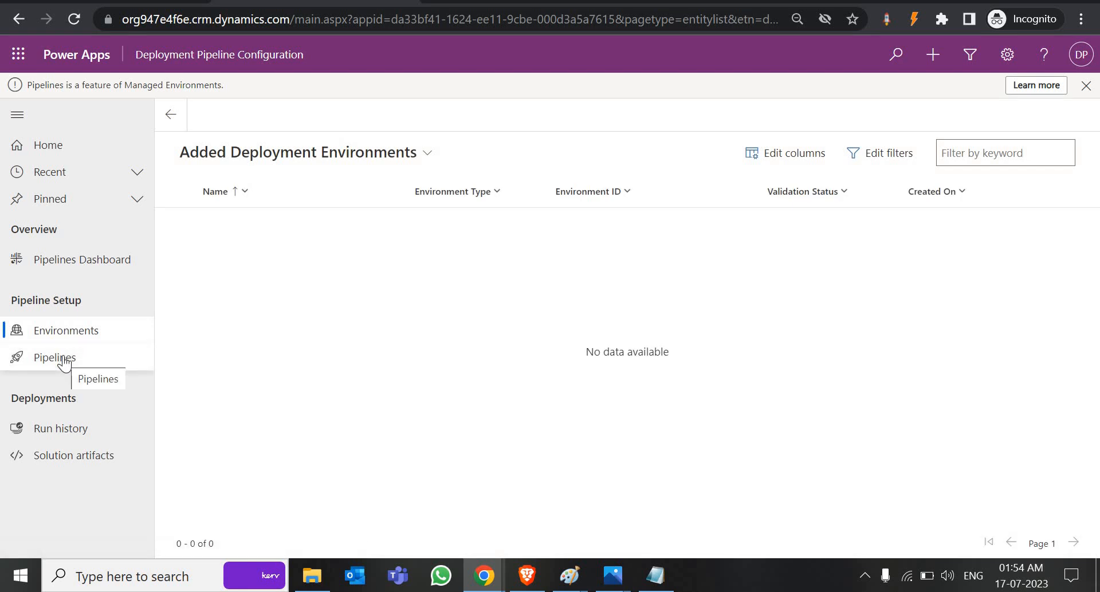
pyautogui.click(85, 340)
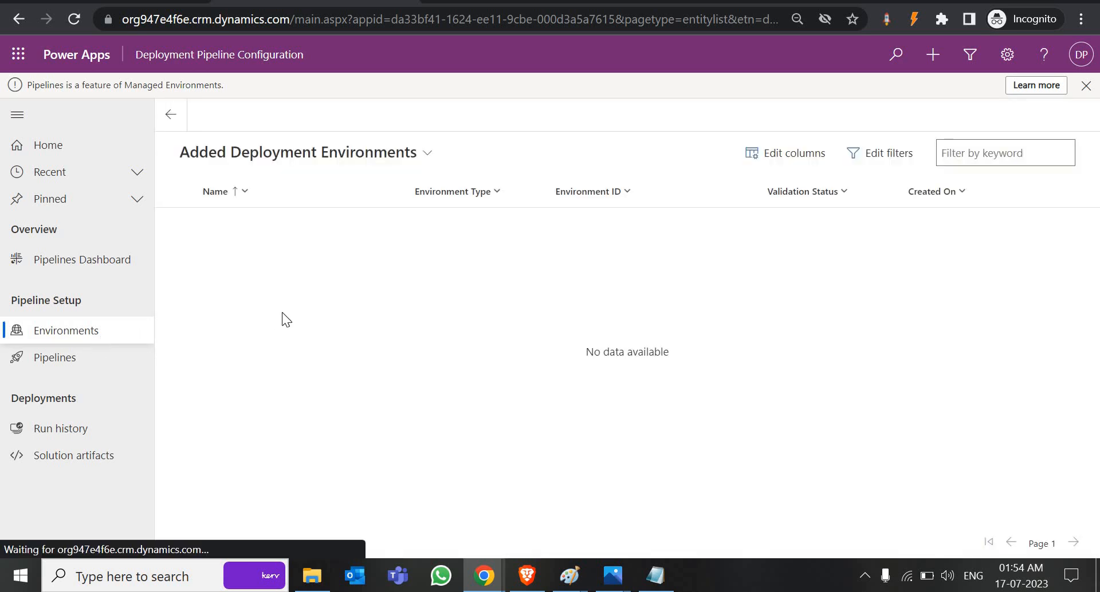
pyautogui.click(417, 162)
pyautogui.click(286, 216)
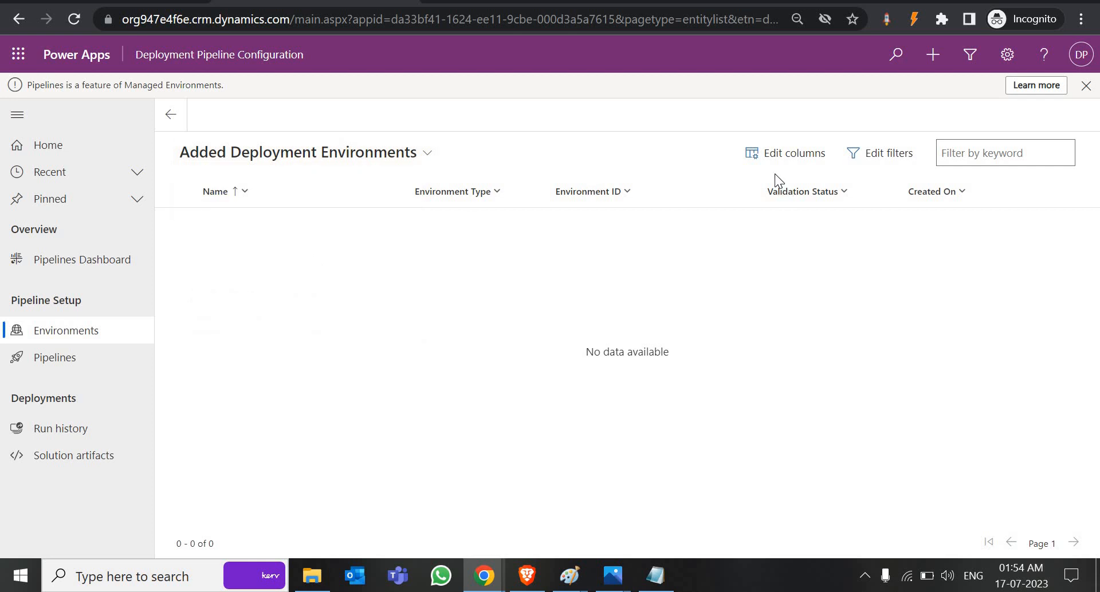
pyautogui.click(75, 339)
pyautogui.click(408, 155)
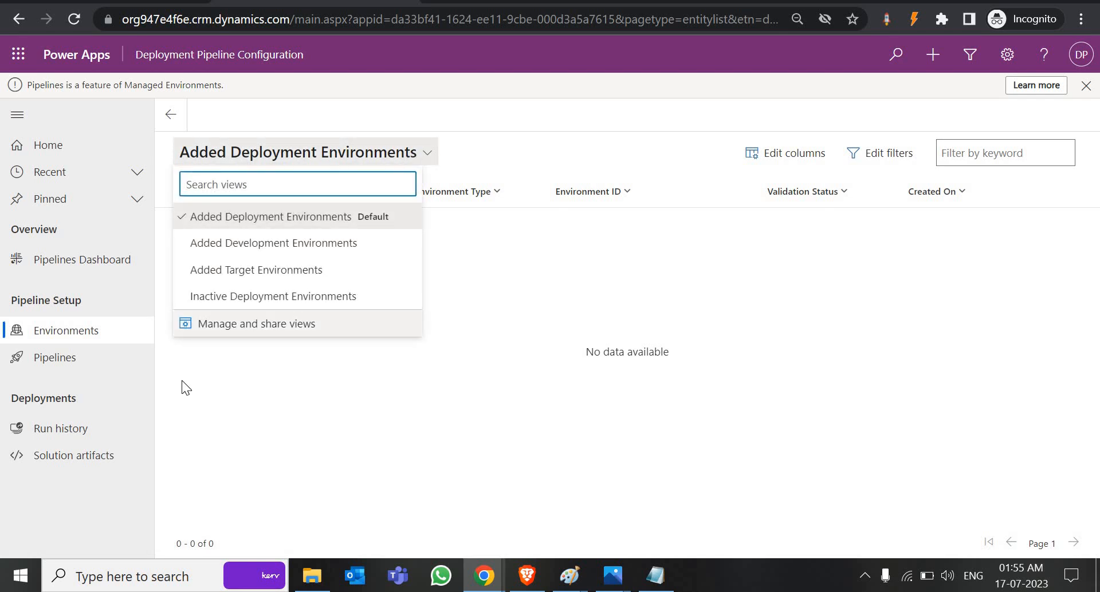
pyautogui.click(111, 332)
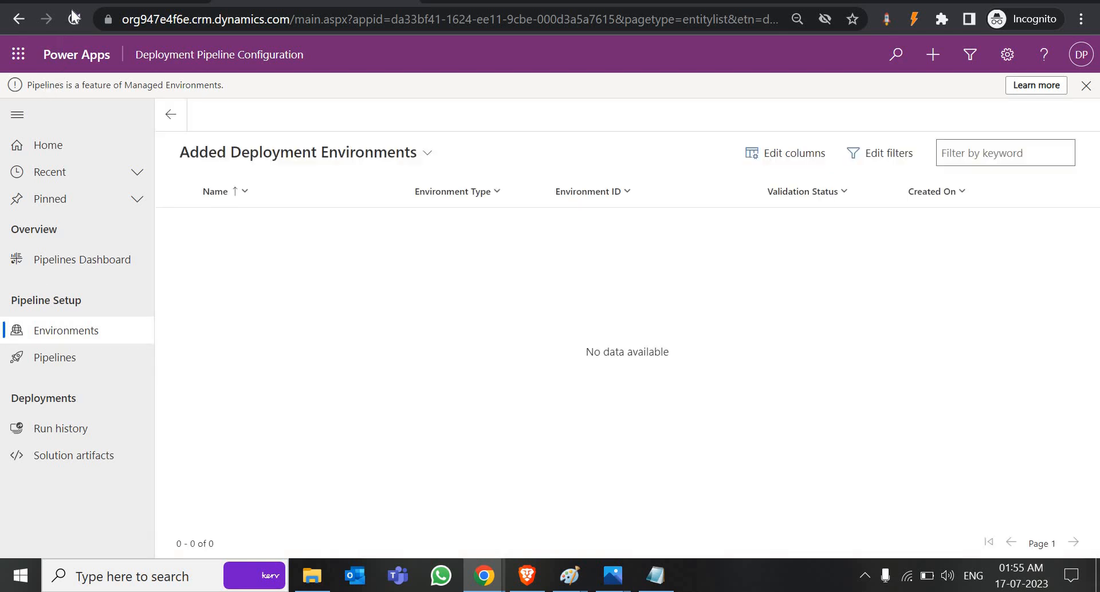
pyautogui.click(74, 19)
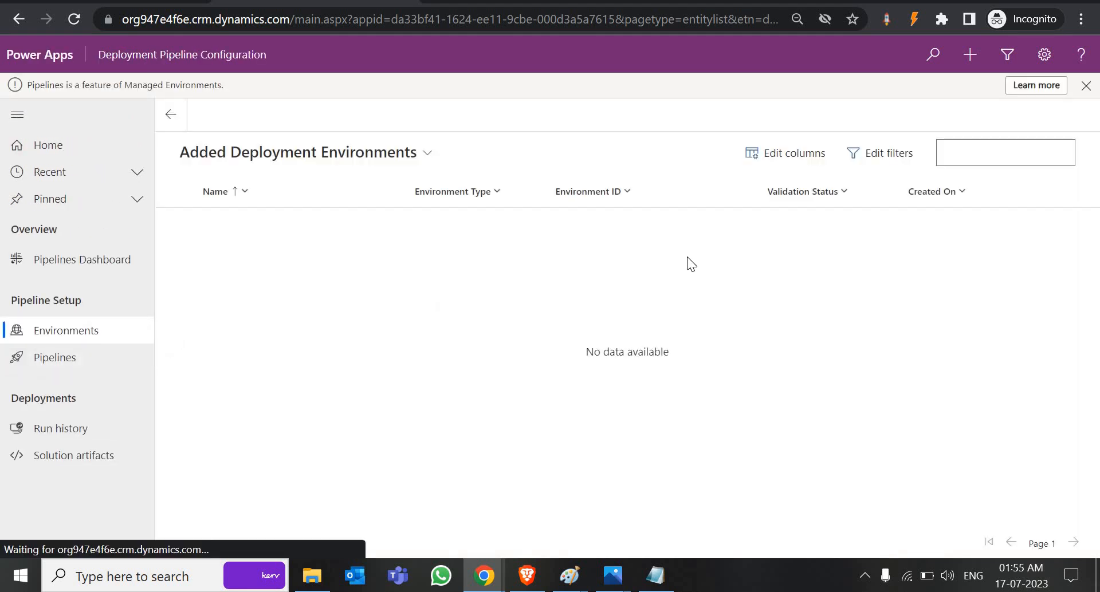
pyautogui.click(529, 578)
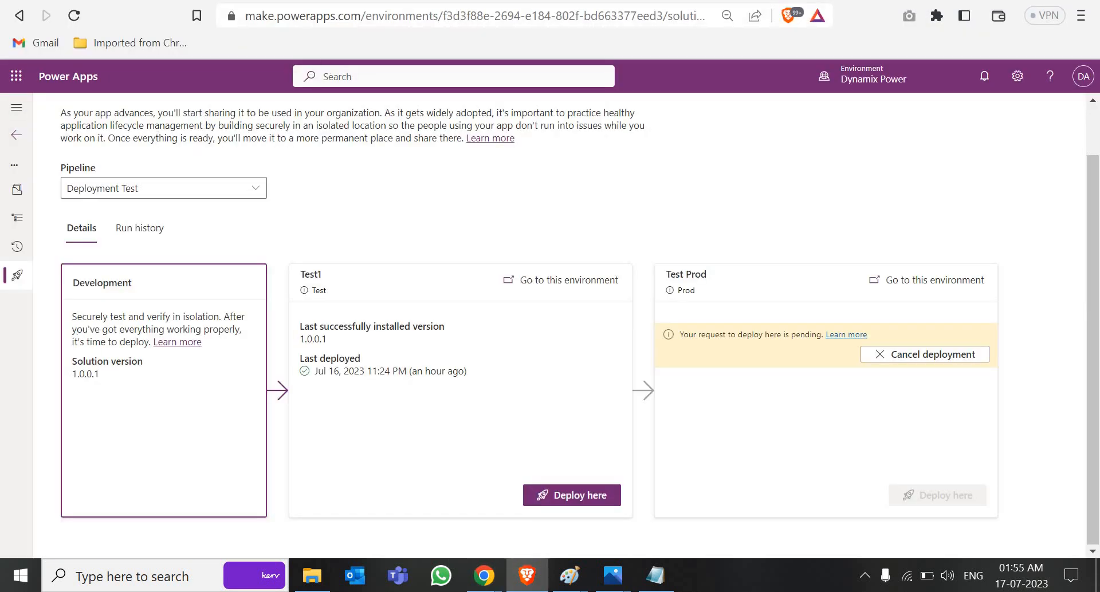
# Step: Reconnect to the server and refresh the deployment environments list, keeping the current view
pyautogui.hotkey('ctrl', 'Tab')
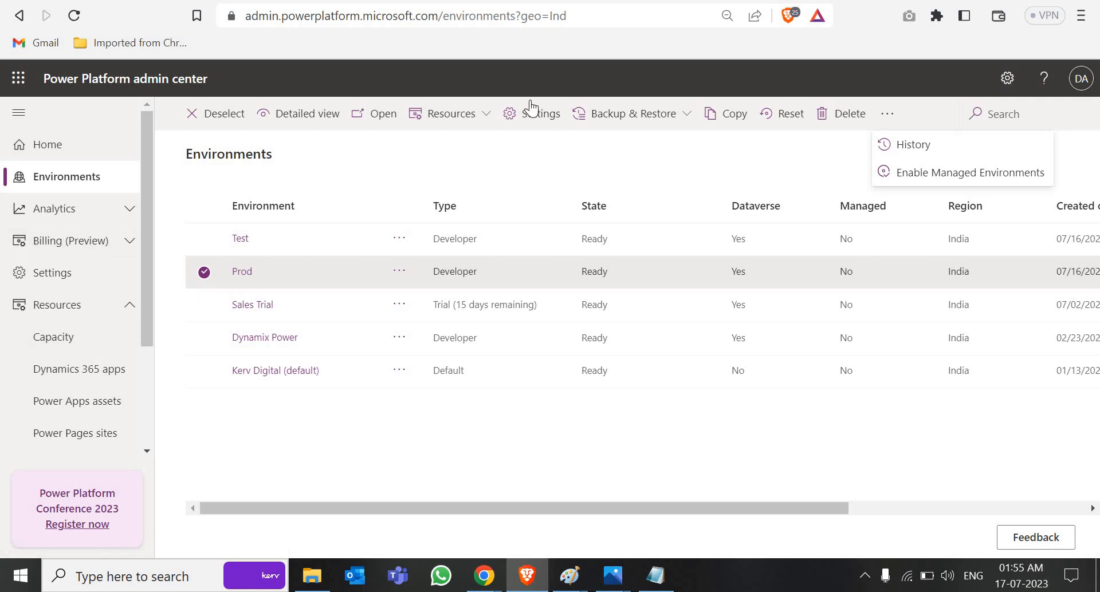
pyautogui.hotkey('ctrl', 'Tab')
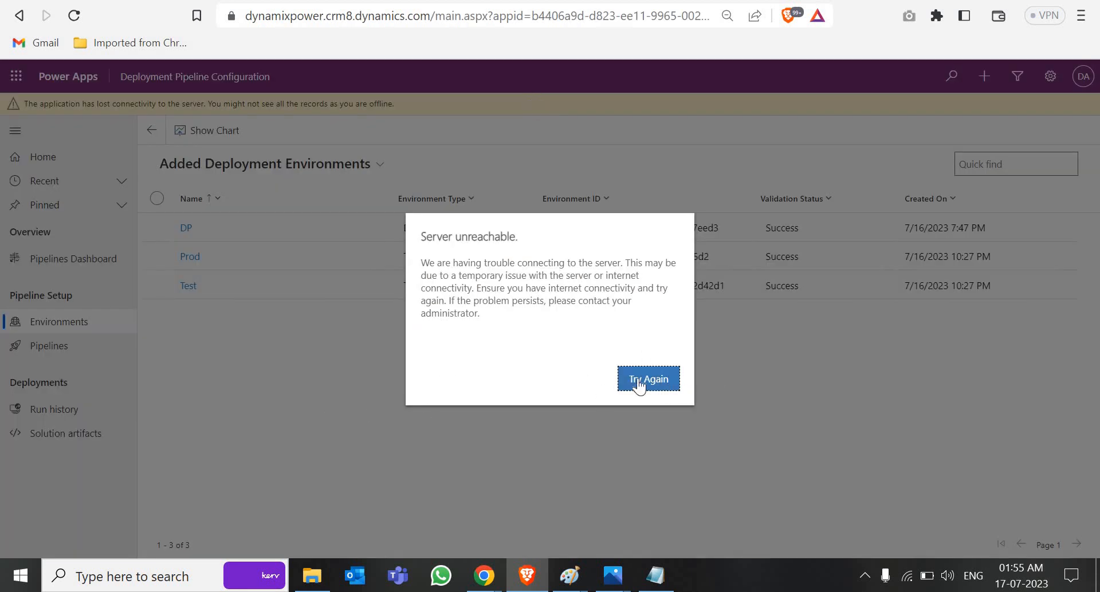
pyautogui.click(654, 384)
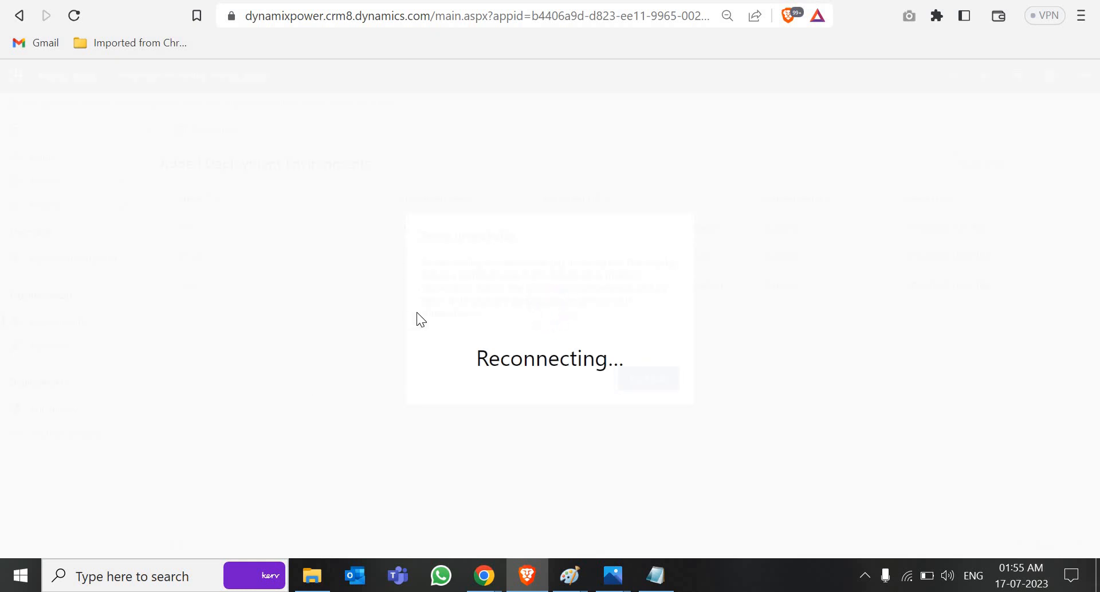
pyautogui.click(75, 303)
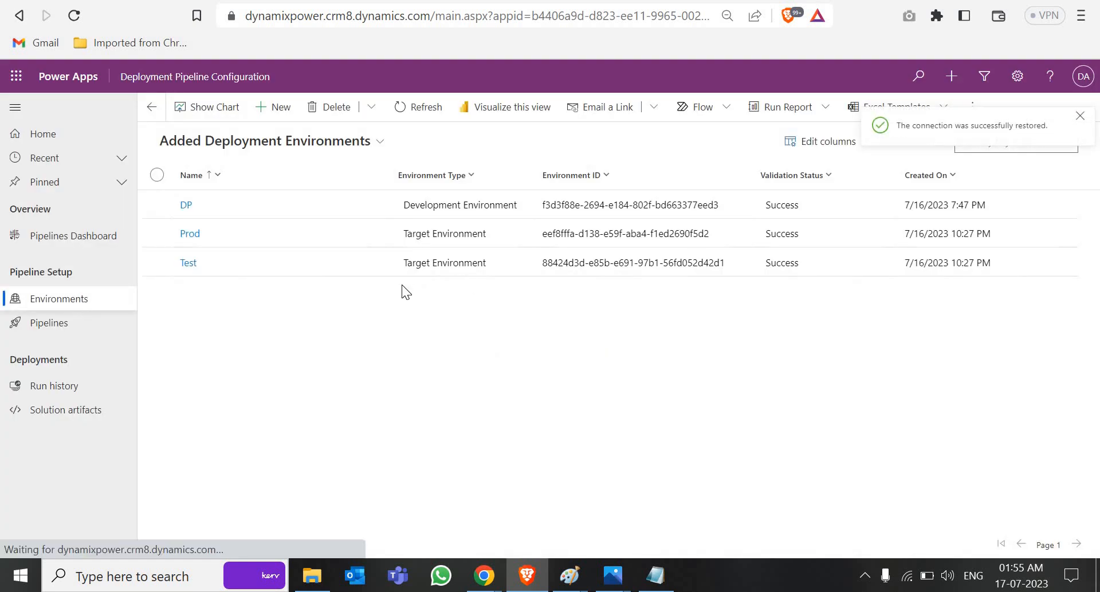
pyautogui.click(1080, 119)
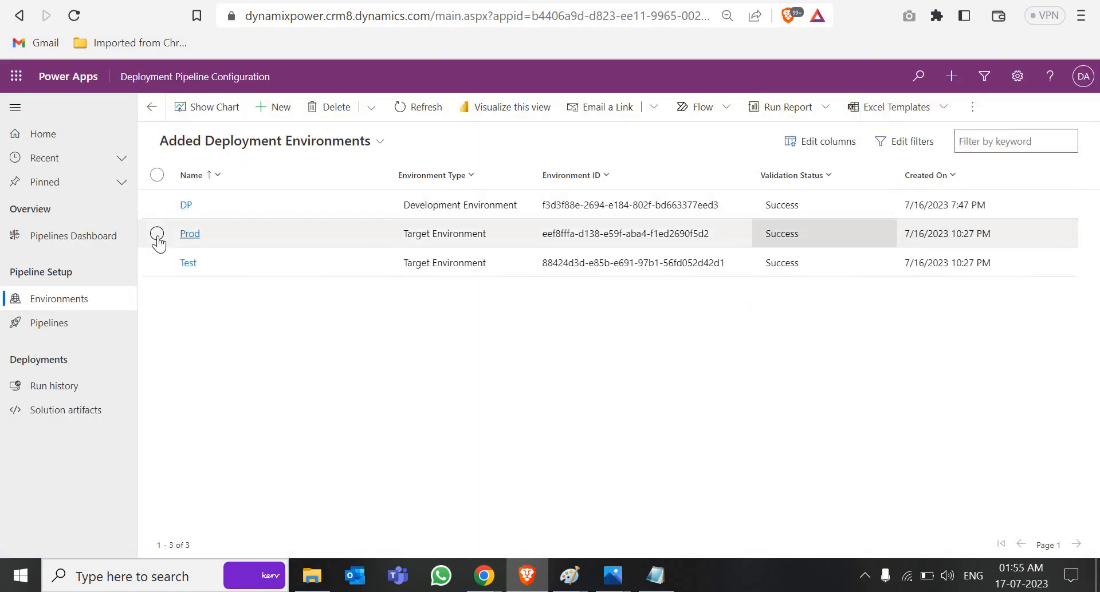
pyautogui.click(345, 150)
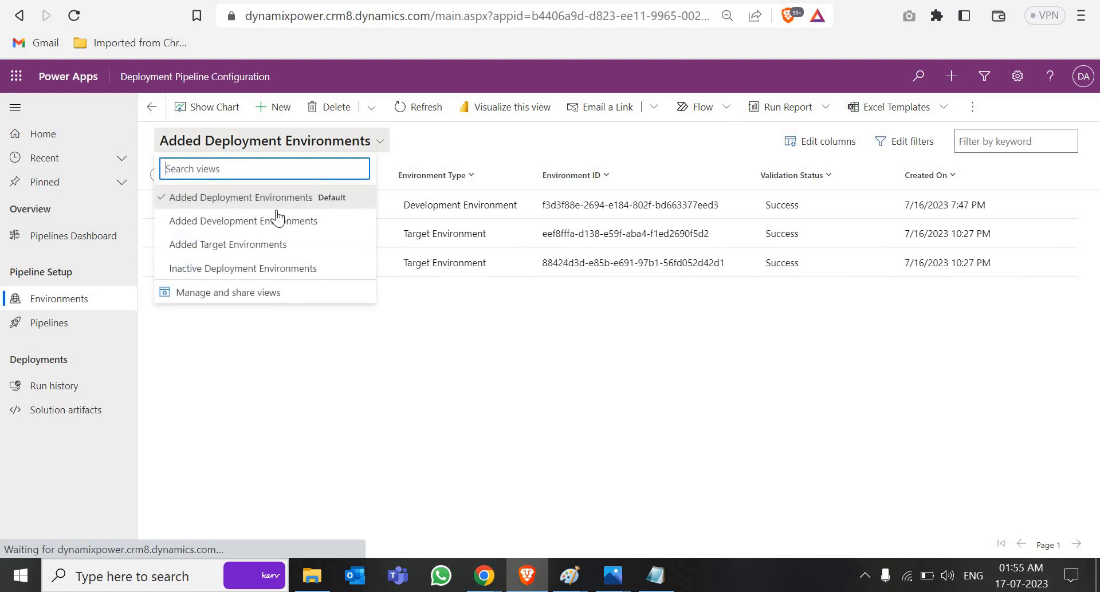
pyautogui.click(259, 341)
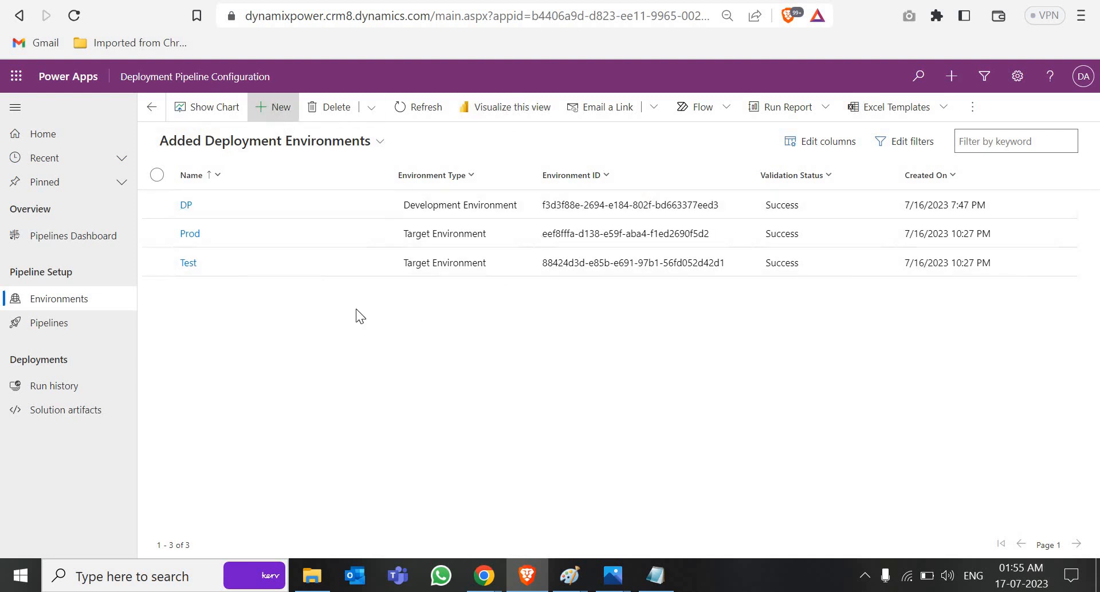
# Step: Sign in again in the other browser, check admin center environments, then return to the pipeline list
pyautogui.click(590, 514)
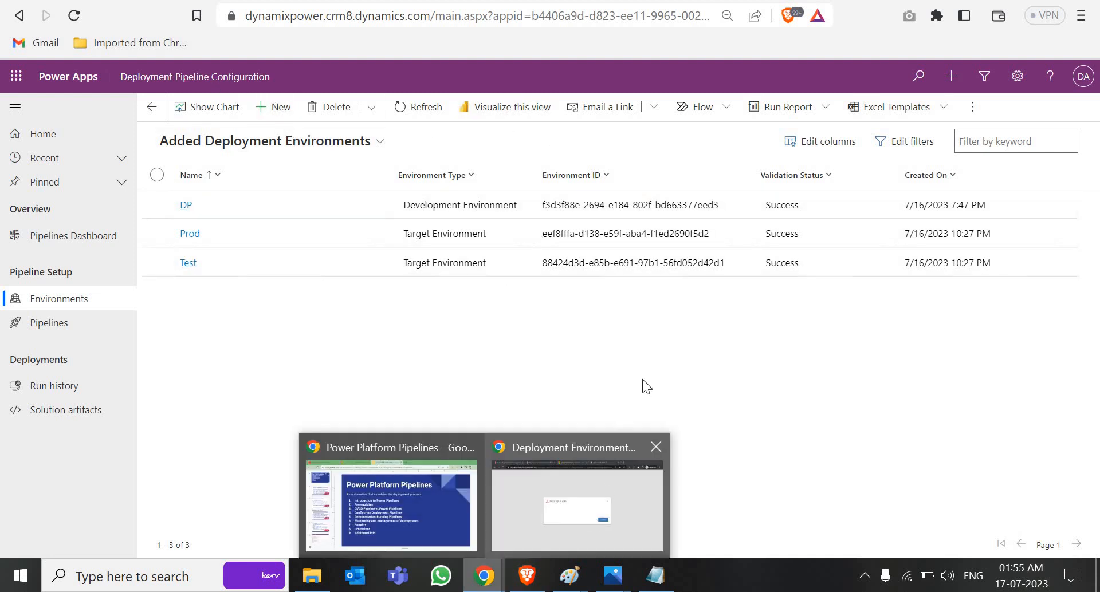
pyautogui.click(723, 356)
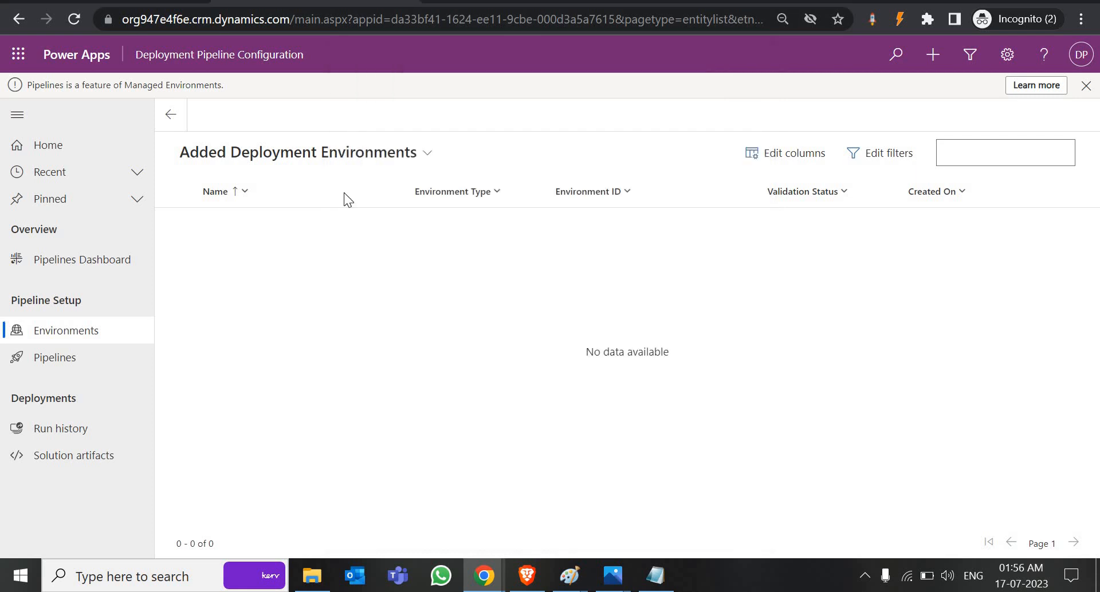
pyautogui.click(516, 2)
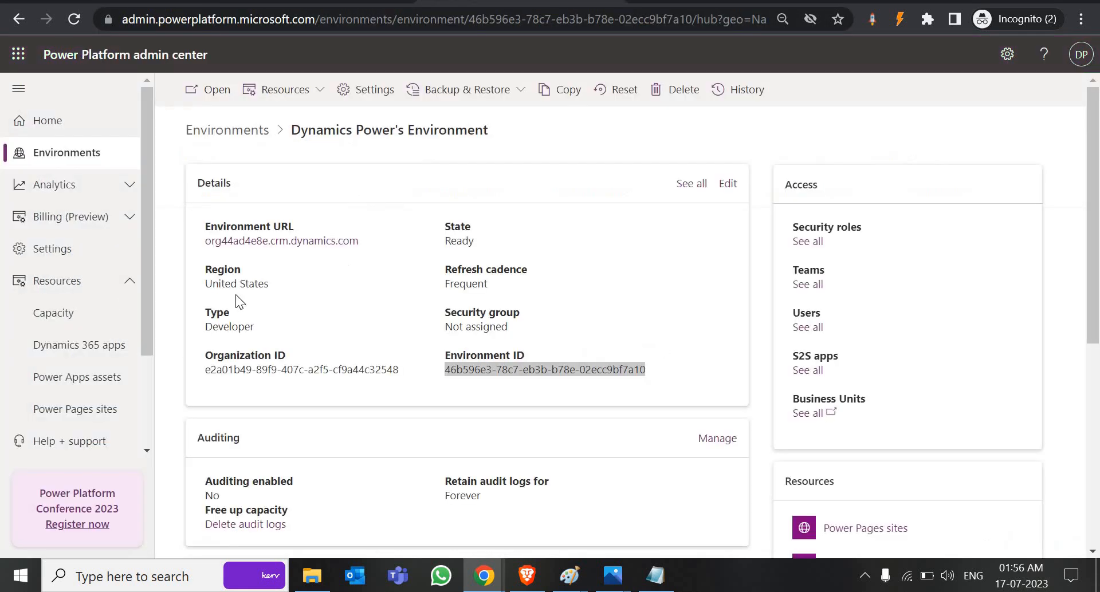
pyautogui.click(77, 156)
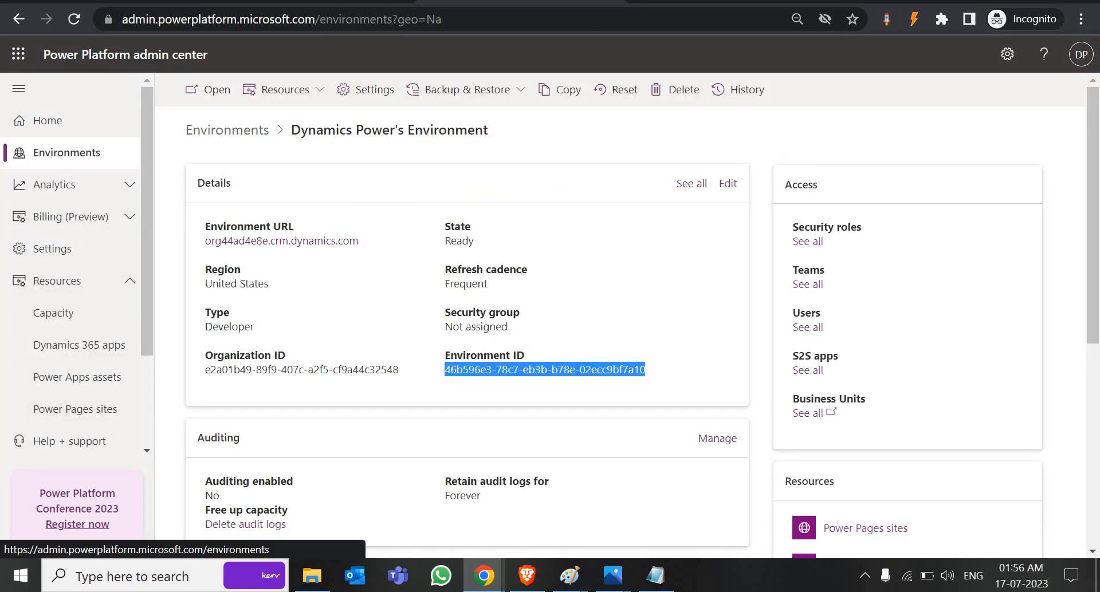
pyautogui.click(275, 1)
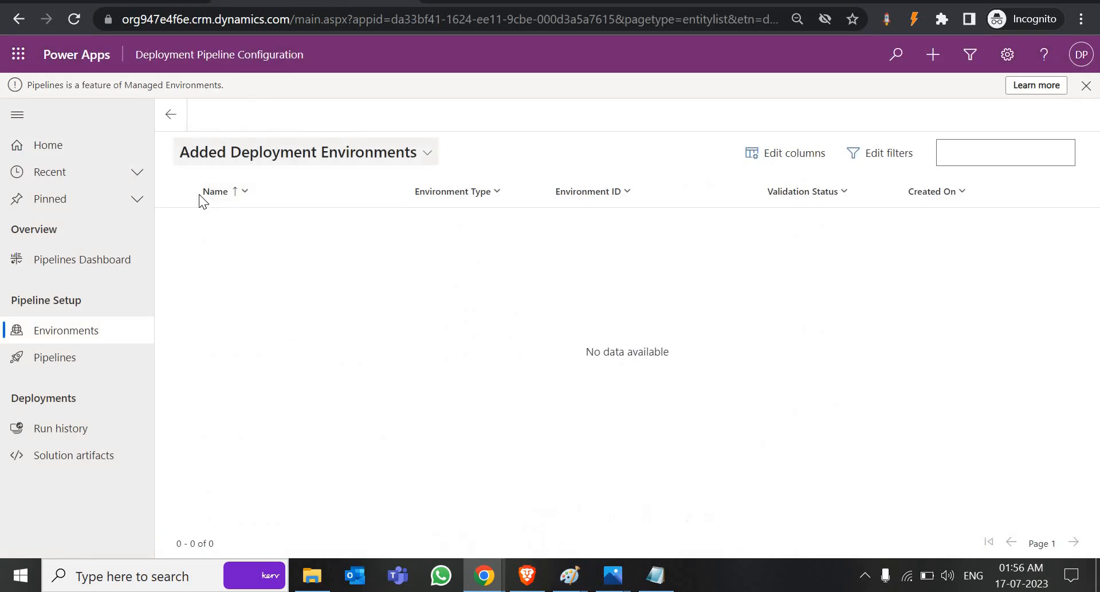
# Step: Start a new deployment environment named 'Devlopment' with type Development Environment
pyautogui.moveTo(484, 576)
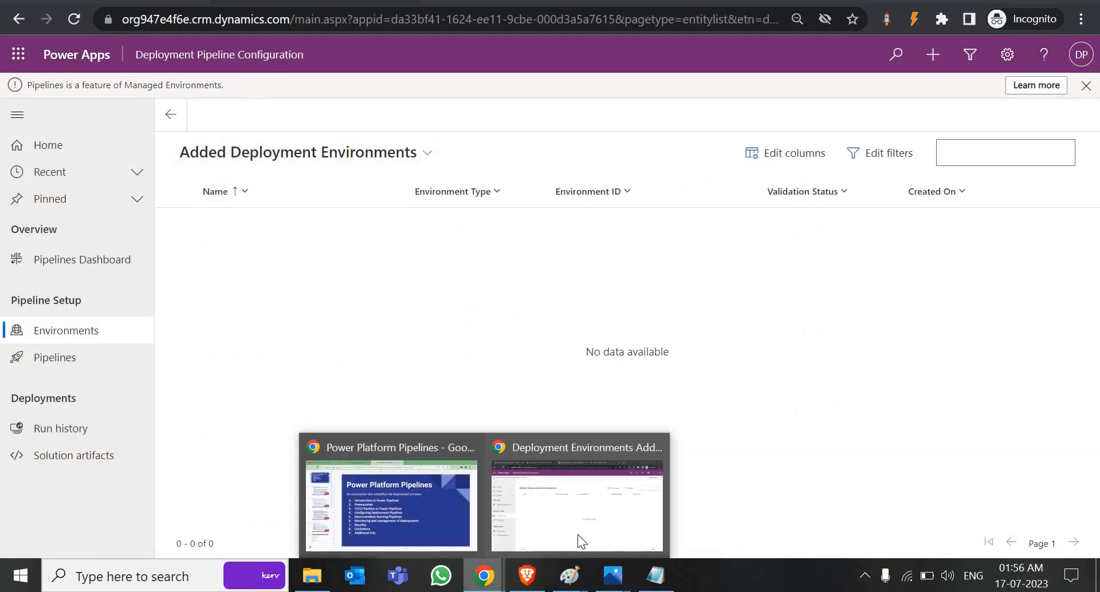
pyautogui.click(527, 576)
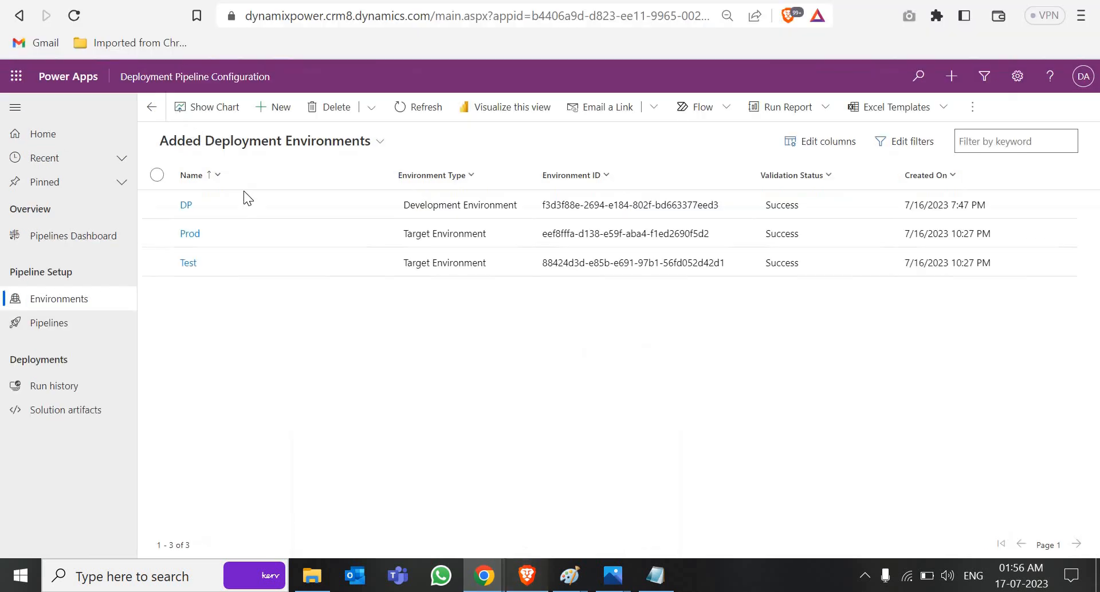
pyautogui.click(281, 109)
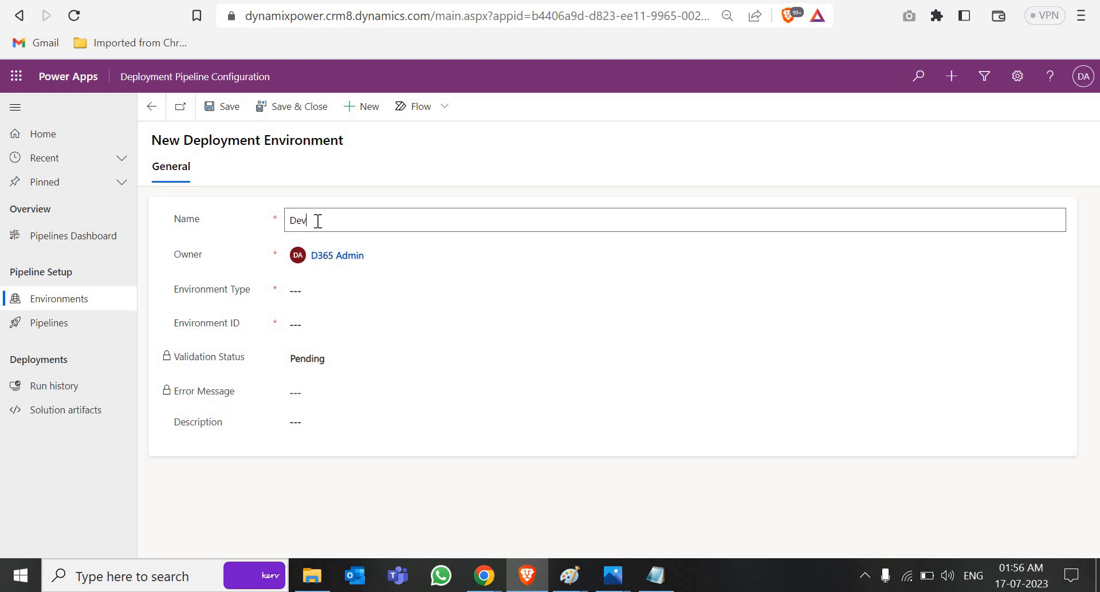
pyautogui.click(318, 221)
pyautogui.write('Devlopment')
pyautogui.click(346, 290)
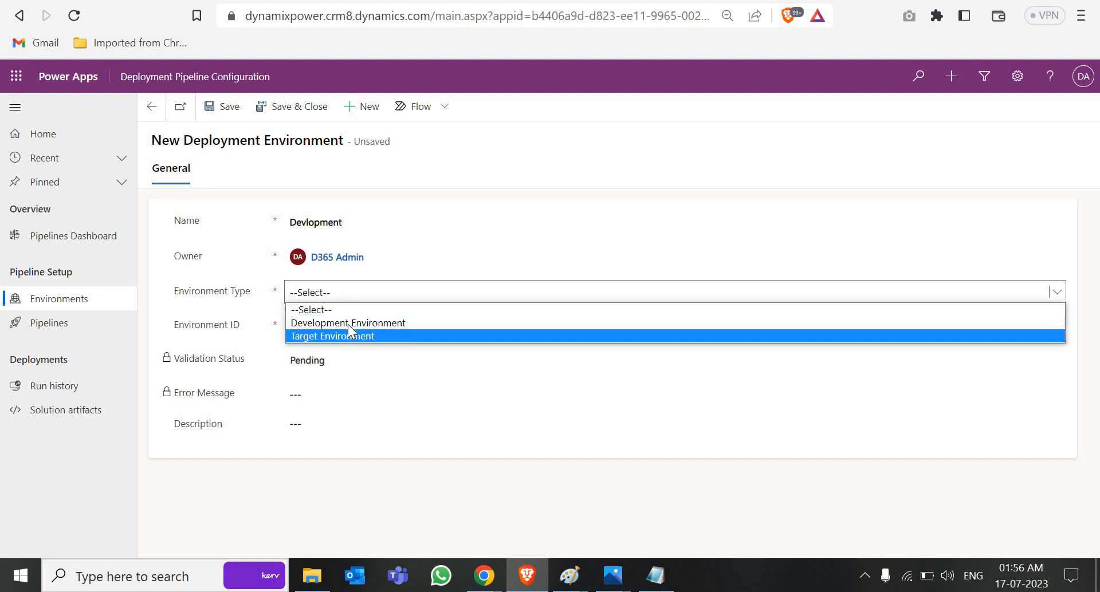
pyautogui.click(347, 323)
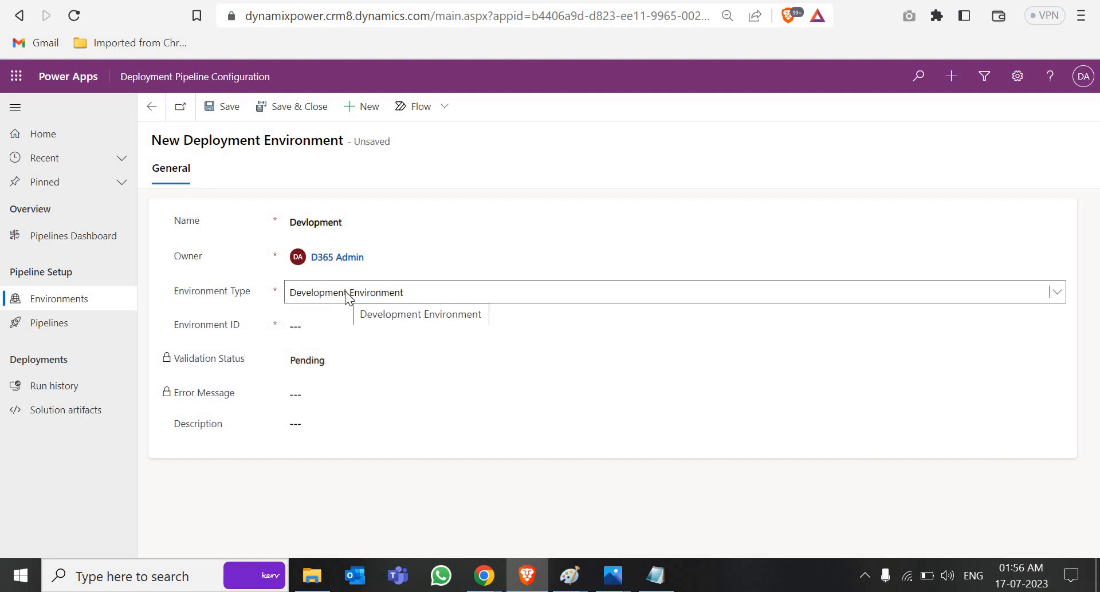
pyautogui.click(347, 296)
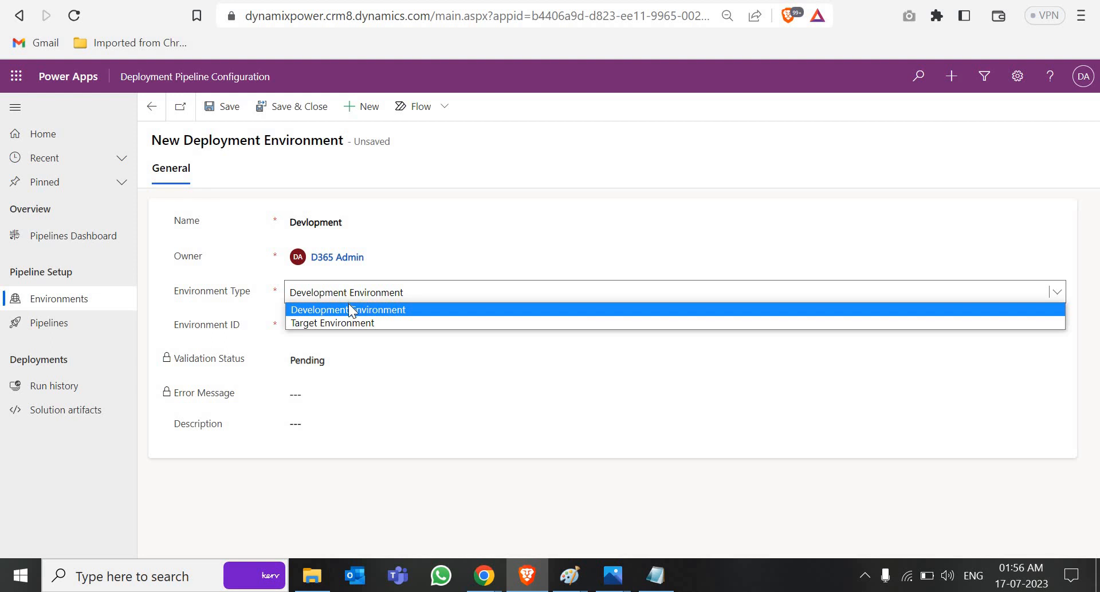
pyautogui.click(349, 309)
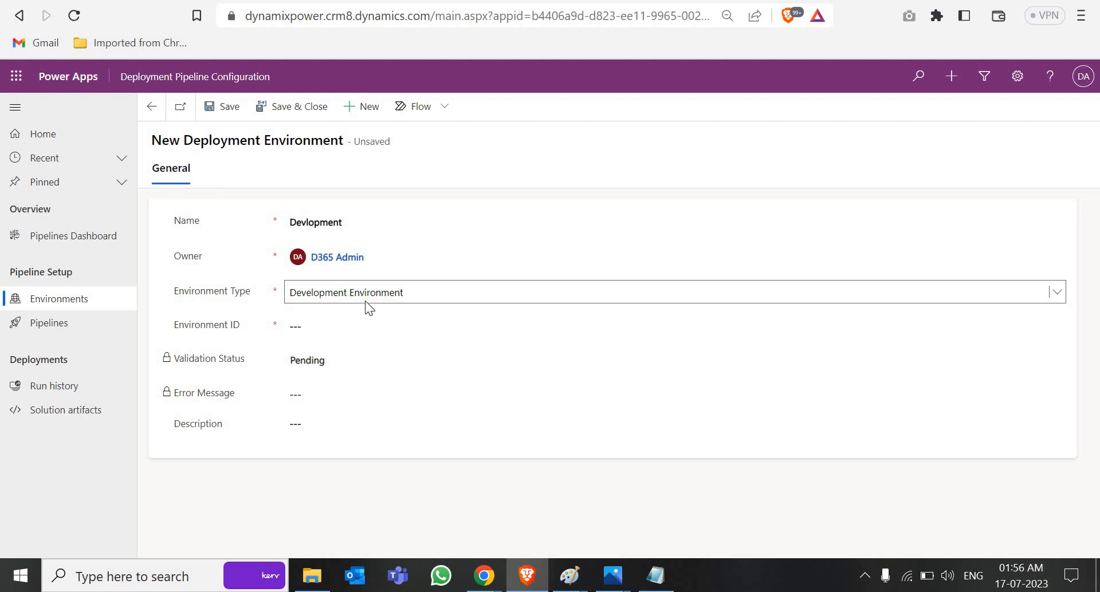
# Step: Paste the Dev environment ID from the Notepad note into Environment ID
pyautogui.click(343, 328)
pyautogui.click(658, 576)
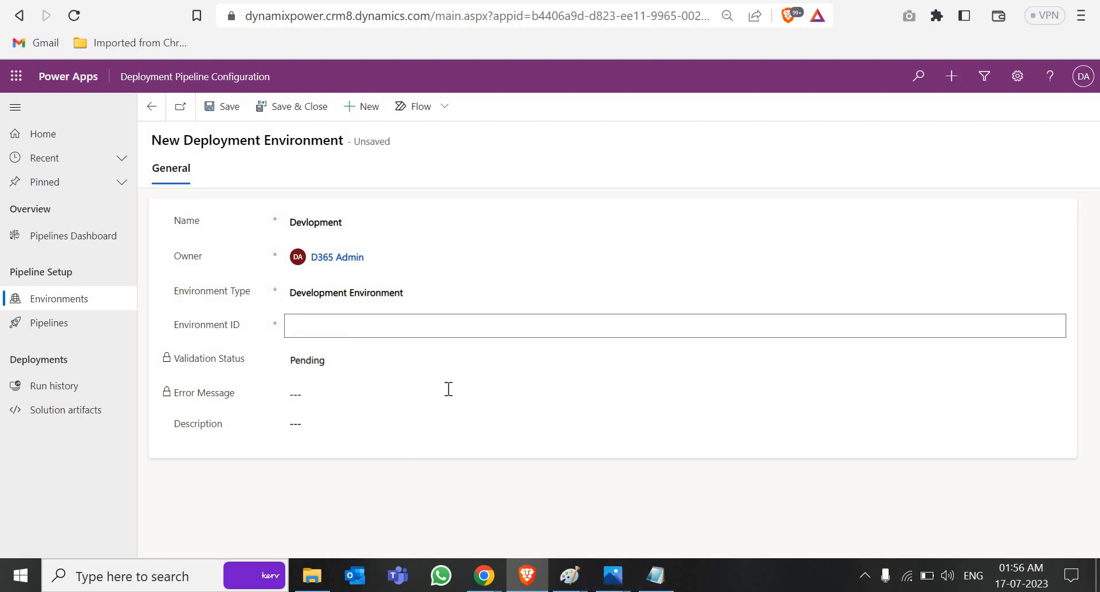
pyautogui.moveTo(561, 179); pyautogui.dragTo(312, 179)
pyautogui.hotkey('ctrl', 'c')
pyautogui.click(222, 533)
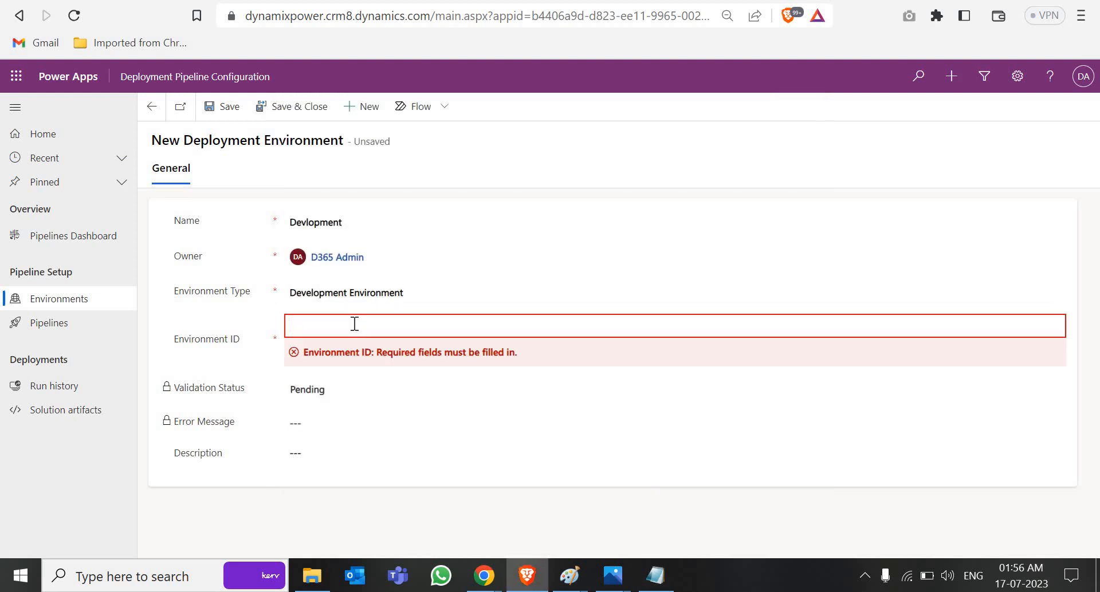
pyautogui.click(355, 323)
pyautogui.hotkey('ctrl', 'v')
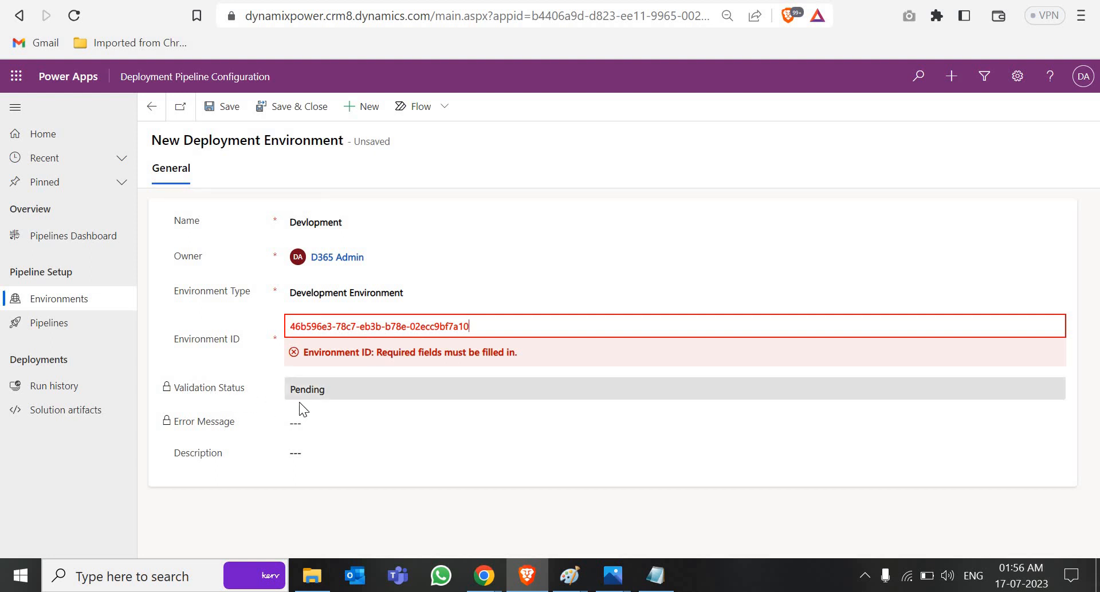
pyautogui.click(491, 581)
pyautogui.click(573, 499)
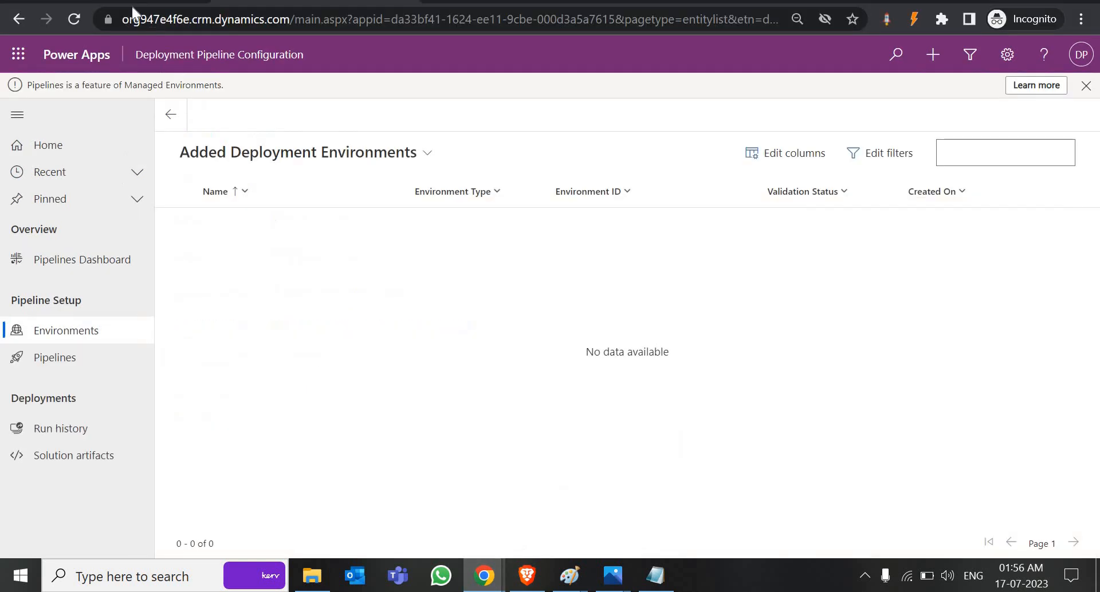
# Step: Confirm the second account has no Added Target Environments and no pipelines
pyautogui.click(74, 19)
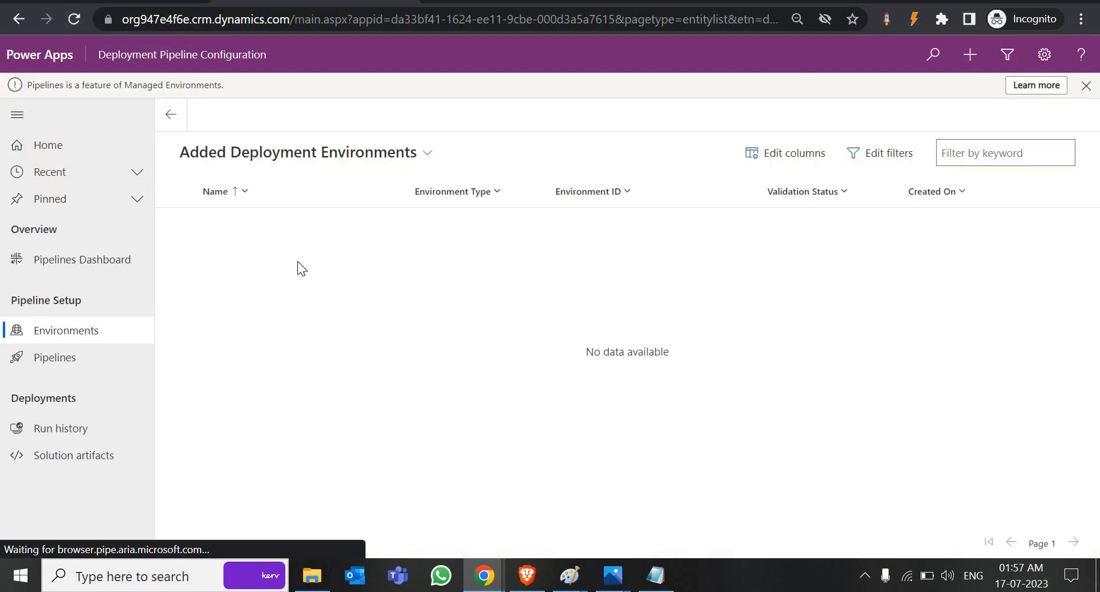
pyautogui.click(422, 155)
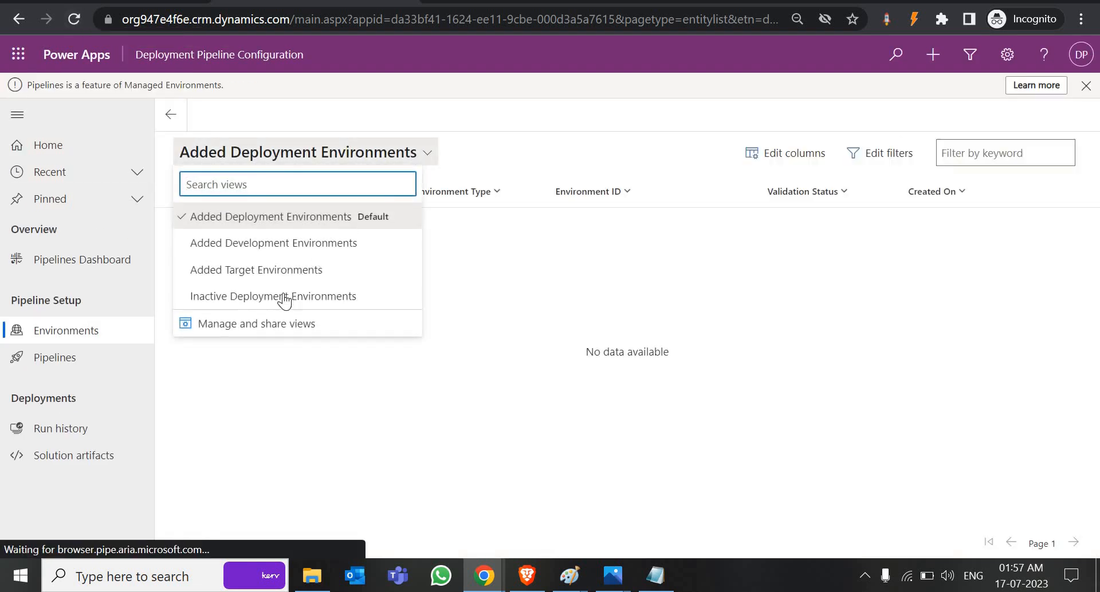
pyautogui.click(274, 270)
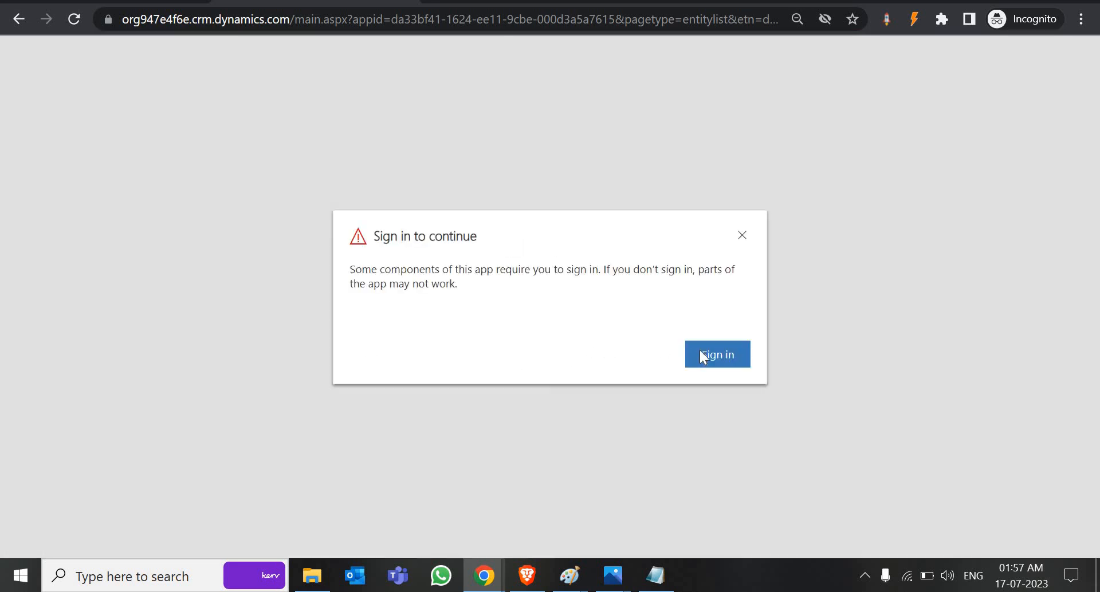
pyautogui.click(703, 357)
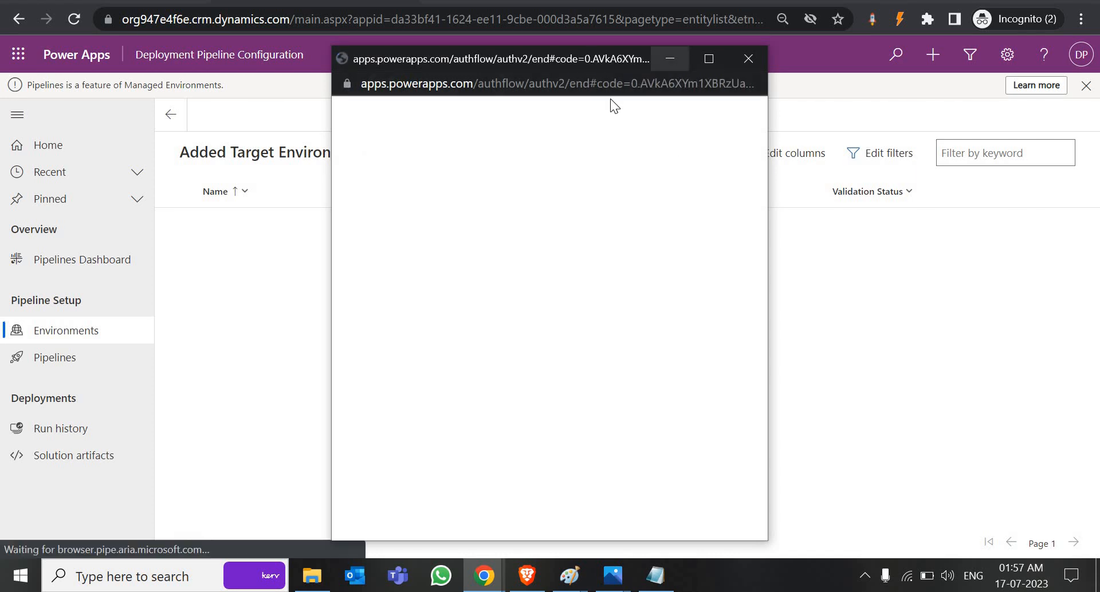
pyautogui.click(175, 112)
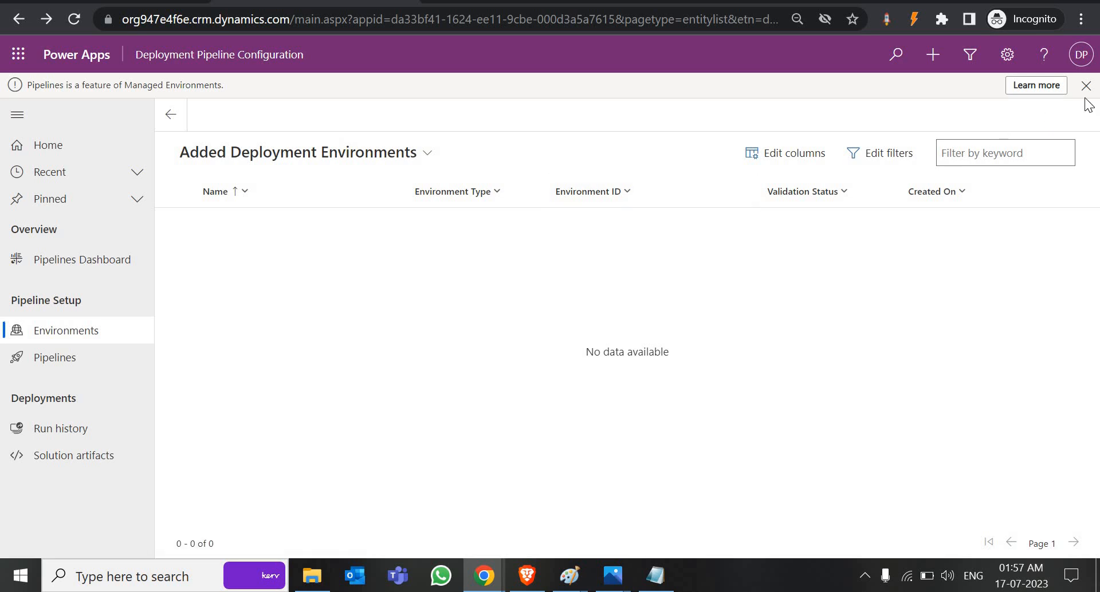
pyautogui.click(71, 330)
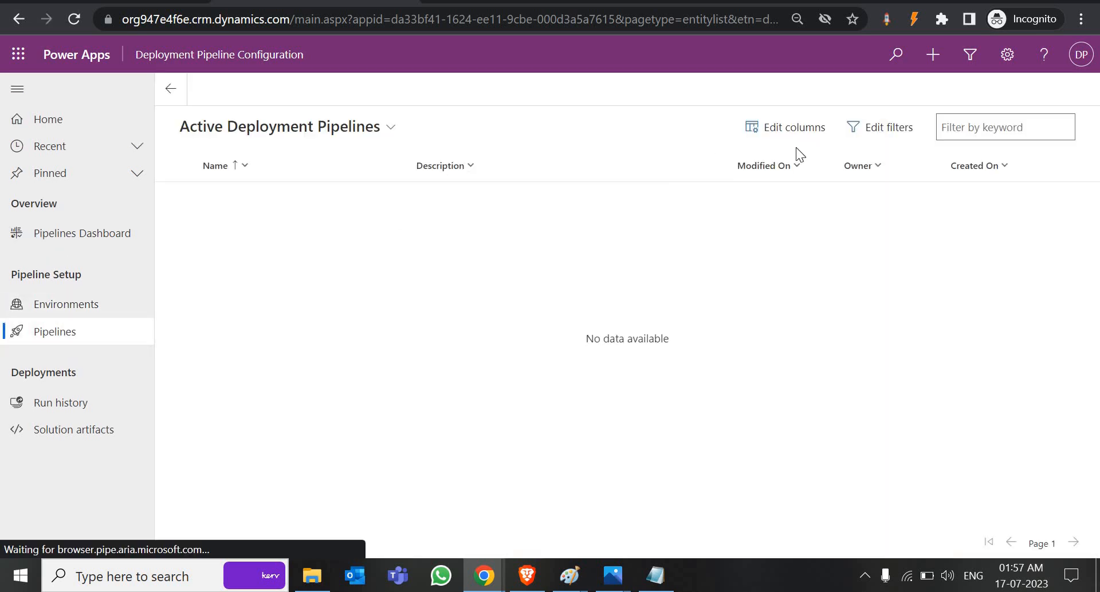
pyautogui.click(85, 304)
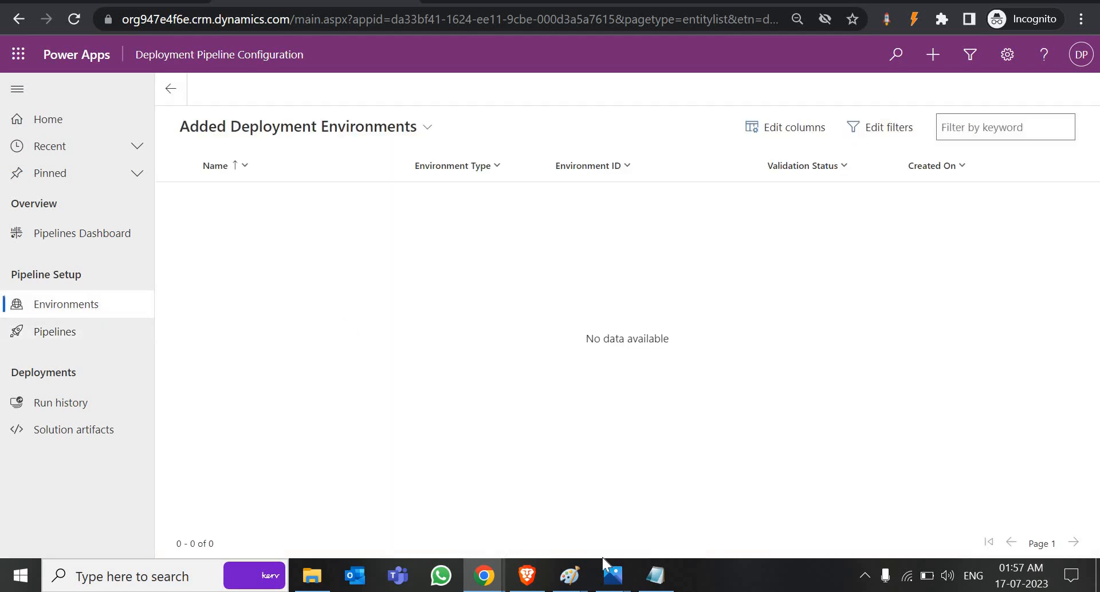
# Step: Reload the second account's environments list and return to the unsaved Devlopment form
pyautogui.click(492, 583)
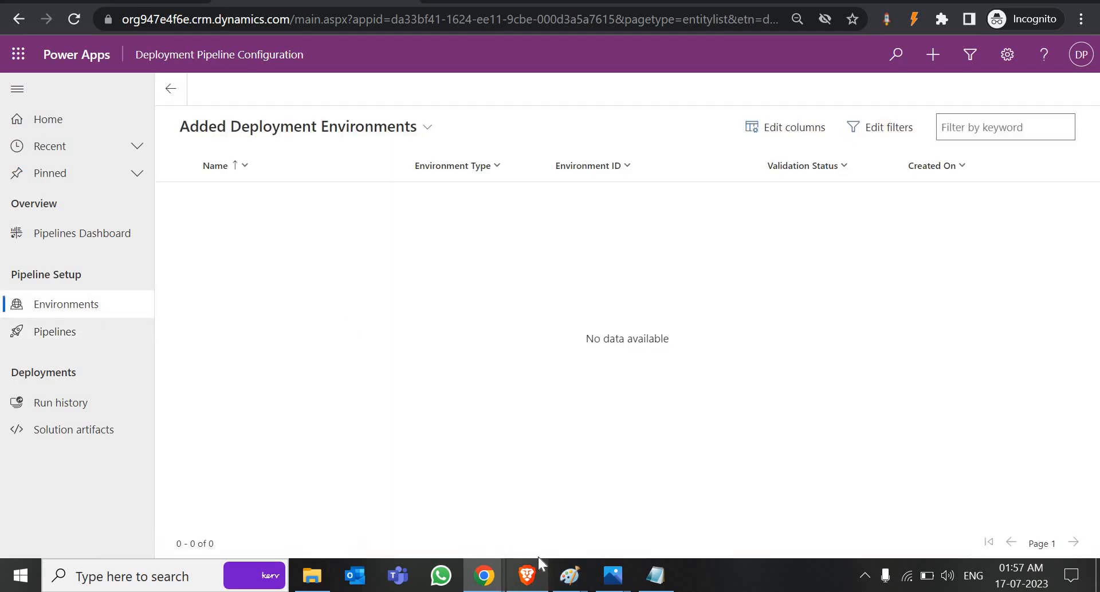
pyautogui.click(98, 313)
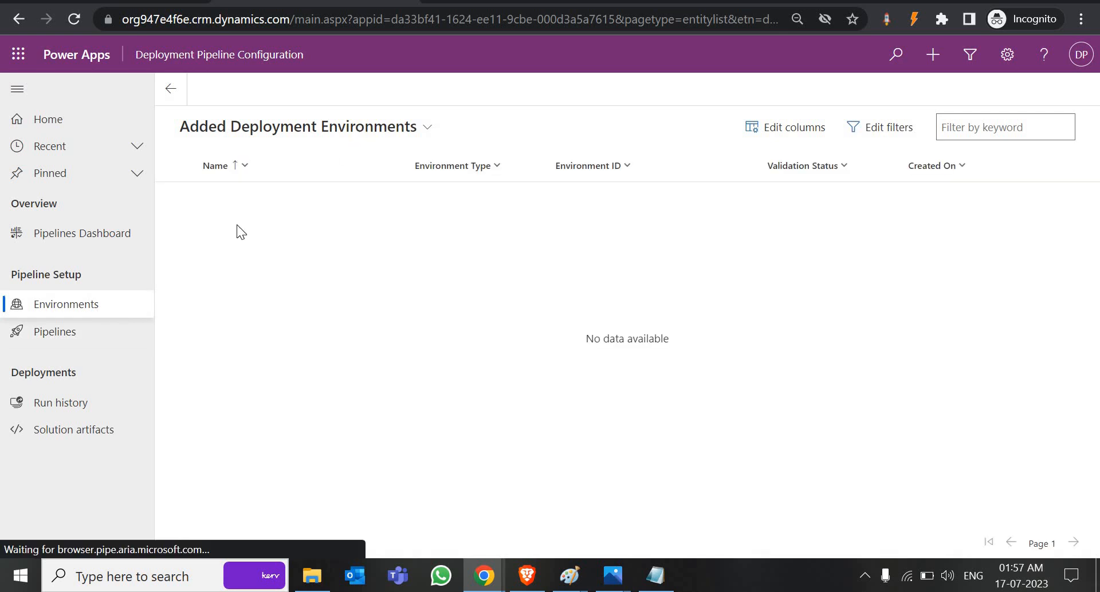
pyautogui.hotkey('alt', 'Tab')
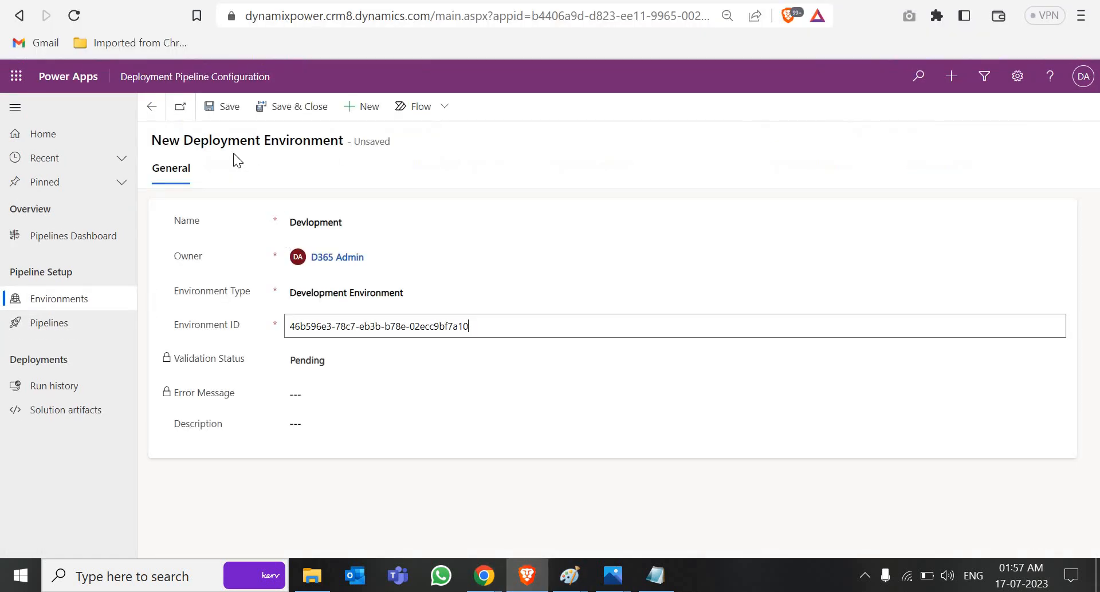
# Step: Discard the unsaved Devlopment record and delete the DP, Prod and Test environment records
pyautogui.click(68, 309)
pyautogui.click(492, 378)
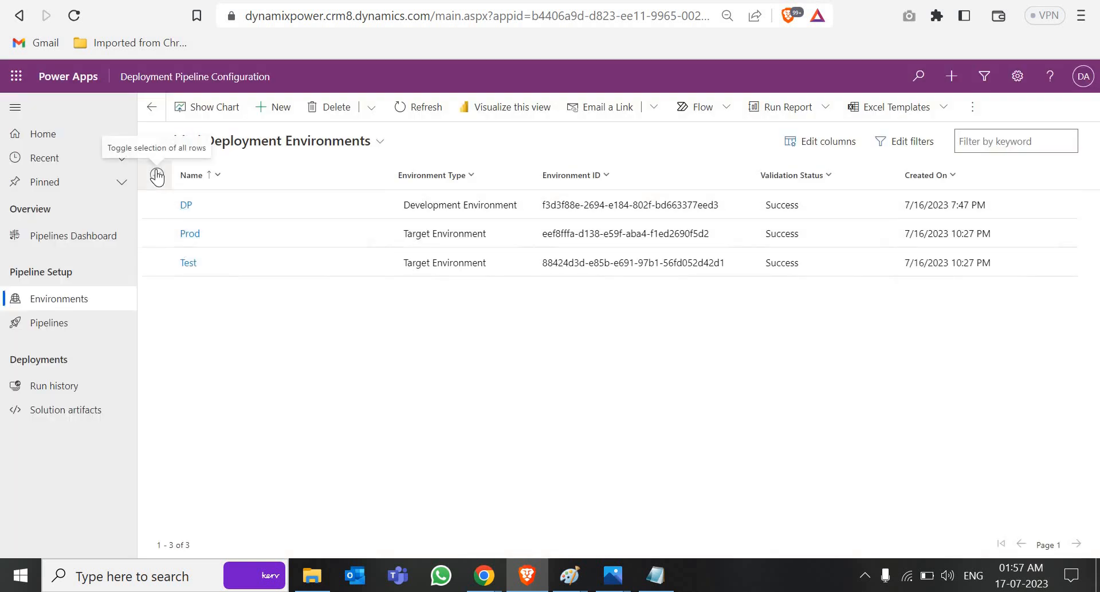
pyautogui.click(157, 175)
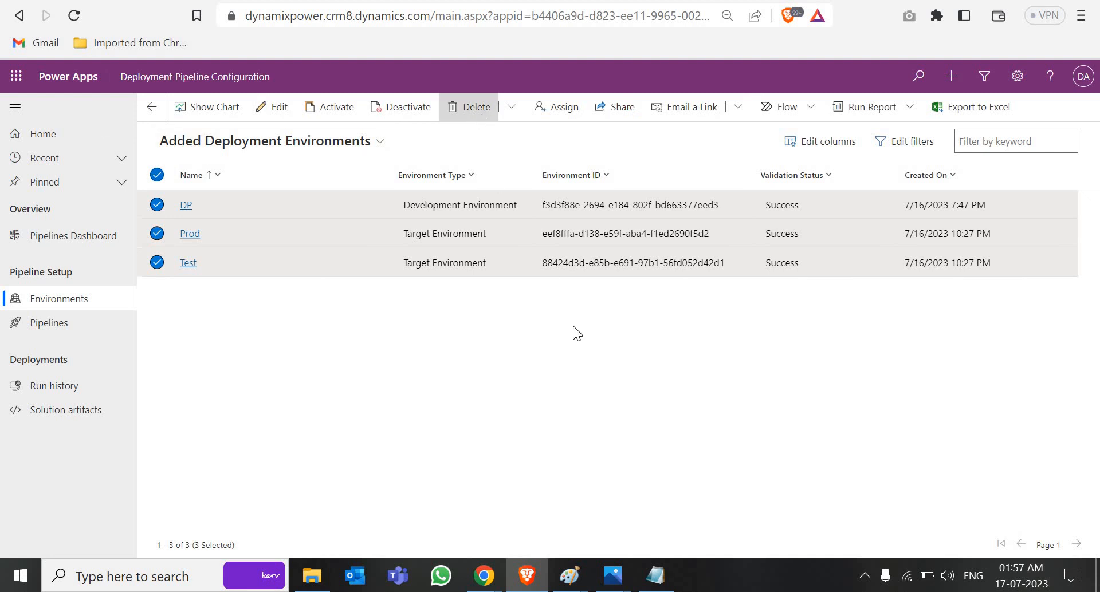
pyautogui.press('Return')
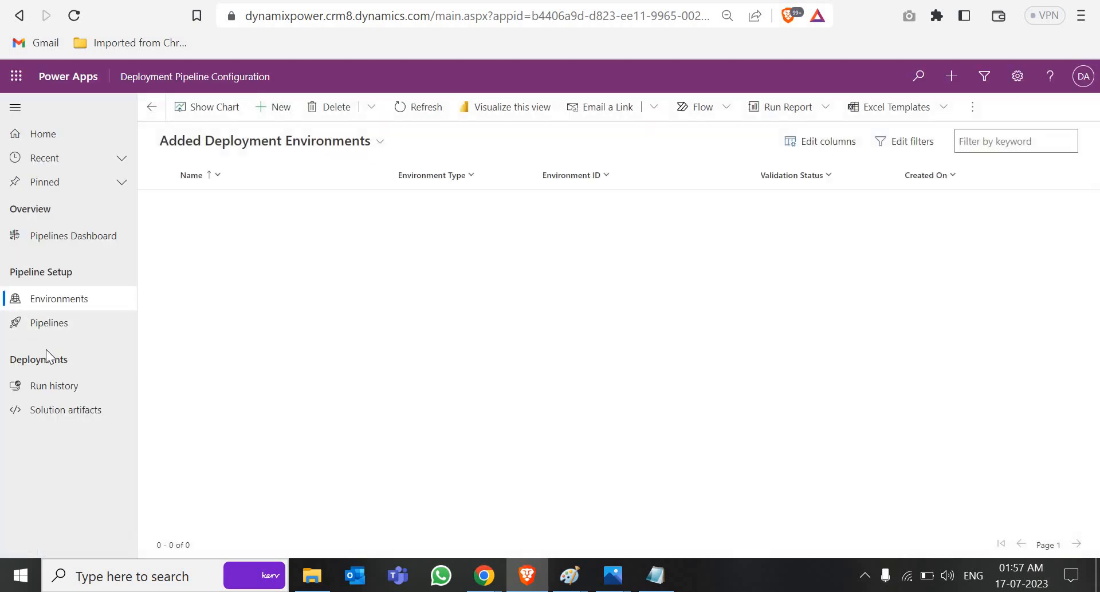
# Step: Delete the Deployment Test pipeline, then return to the environments list
pyautogui.click(45, 325)
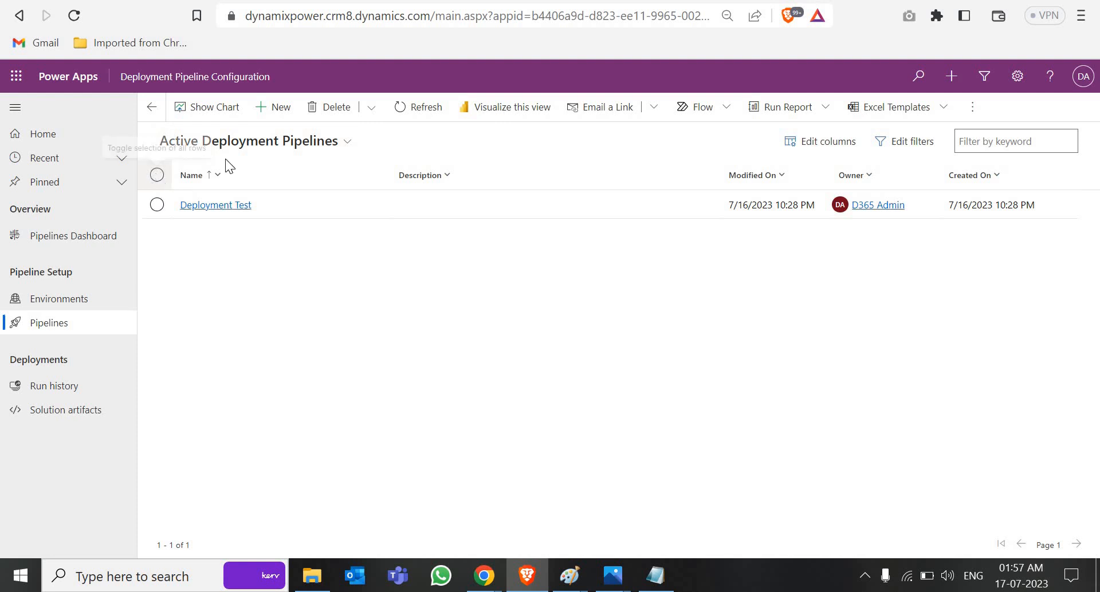
pyautogui.click(156, 175)
pyautogui.click(463, 109)
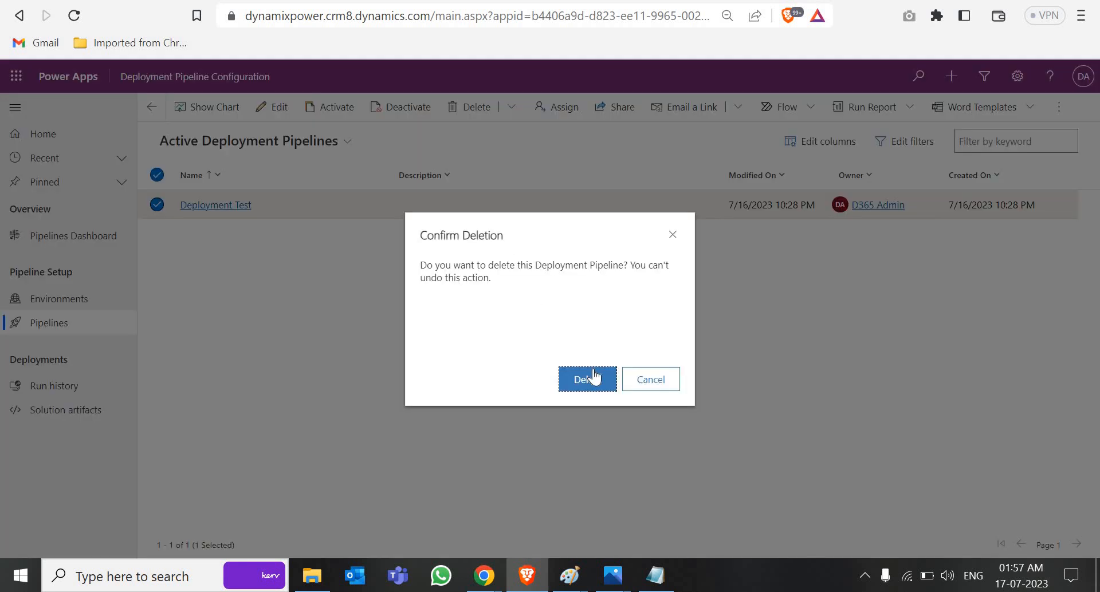
pyautogui.click(591, 378)
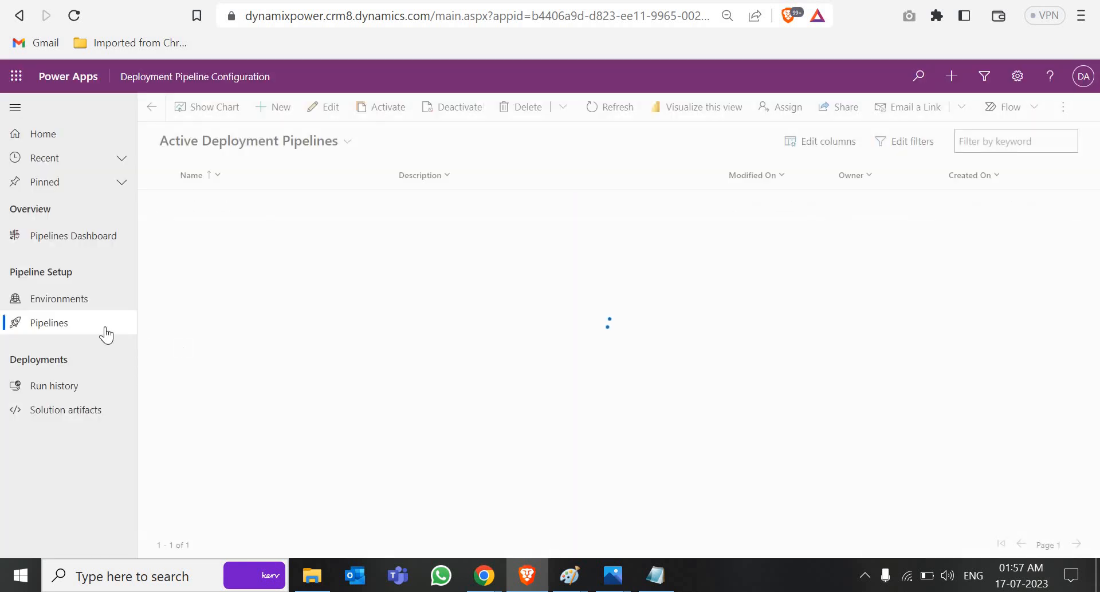
pyautogui.click(75, 301)
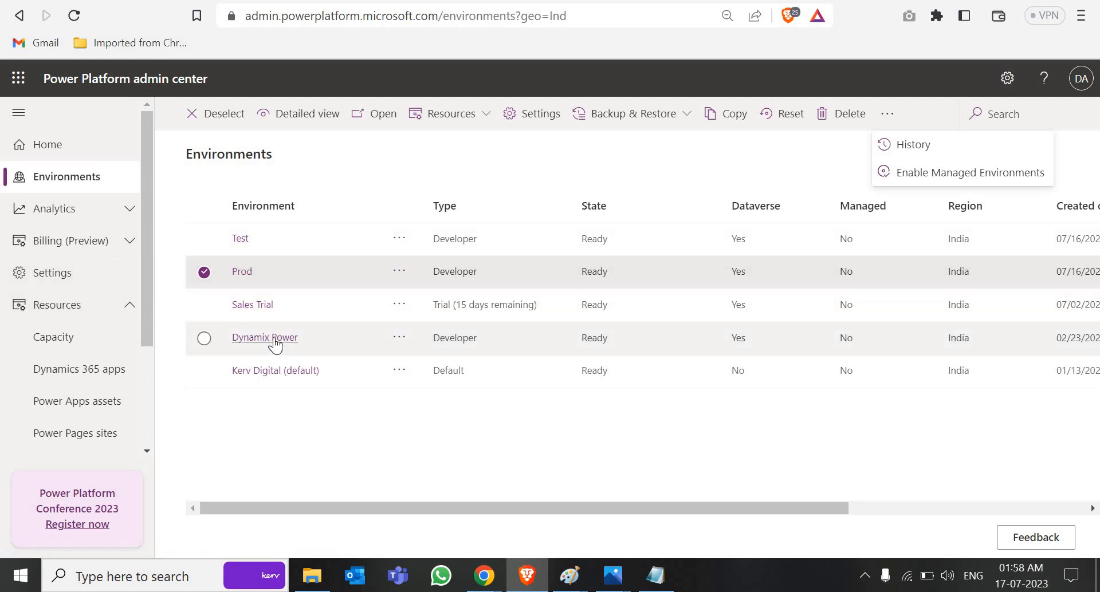
# Step: Copy the Environment ID from the Dynamix Power environment's details page
pyautogui.click(279, 345)
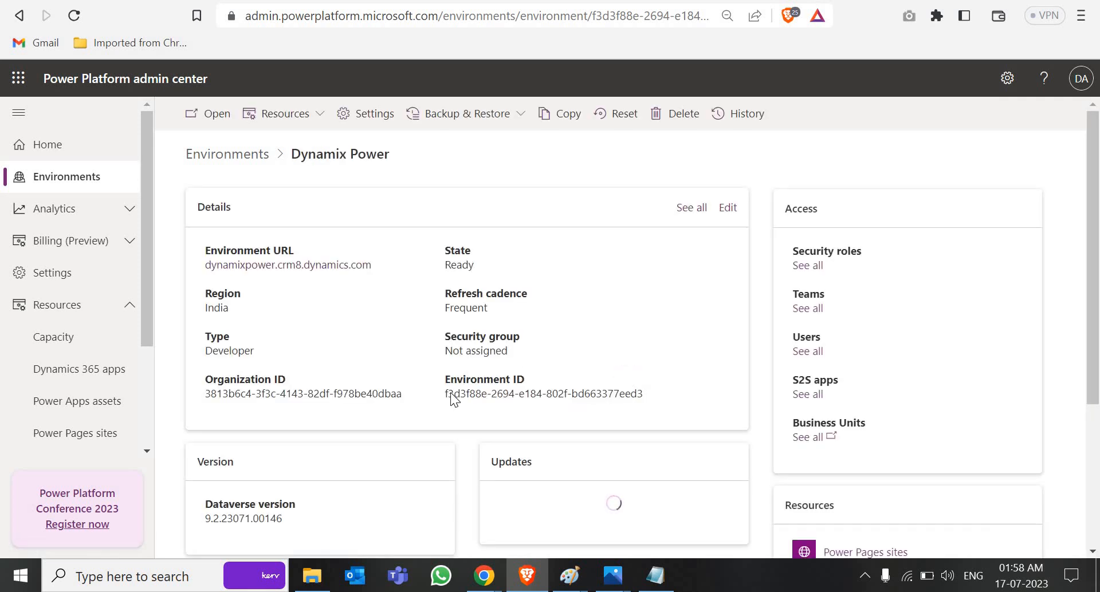
pyautogui.moveTo(553, 394); pyautogui.dragTo(445, 394)
pyautogui.moveTo(631, 402); pyautogui.dragTo(644, 398)
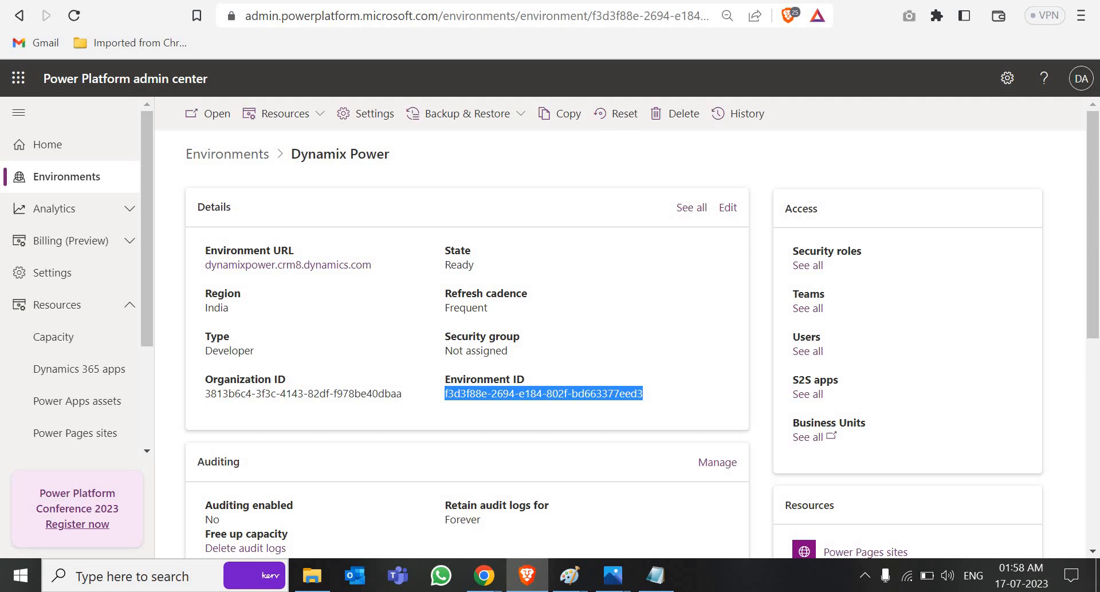
pyautogui.click(474, 1)
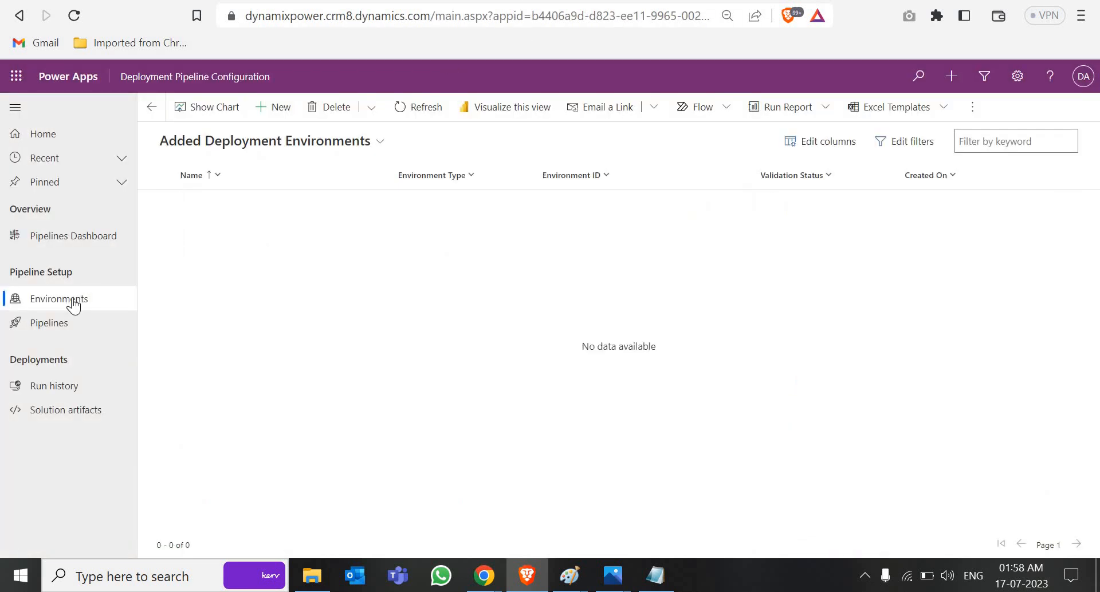
# Step: Save a 'Development' environment of Development Environment type with ID f3d3f88e-2694-e184-802f-bd663377eed3, then refresh its validation
pyautogui.click(273, 109)
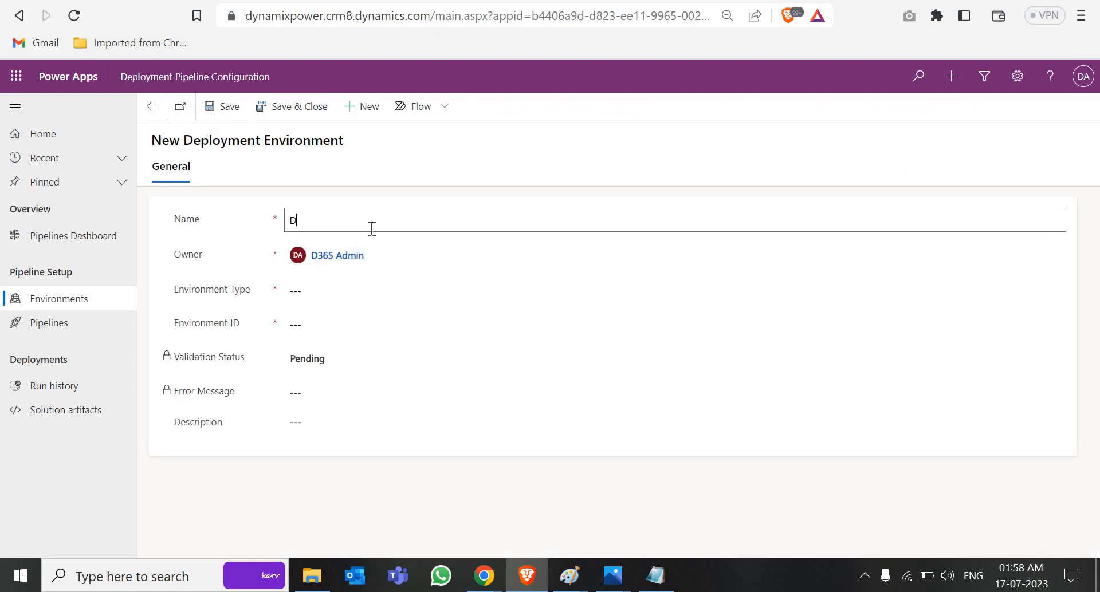
pyautogui.click(355, 295)
pyautogui.click(358, 320)
pyautogui.click(346, 324)
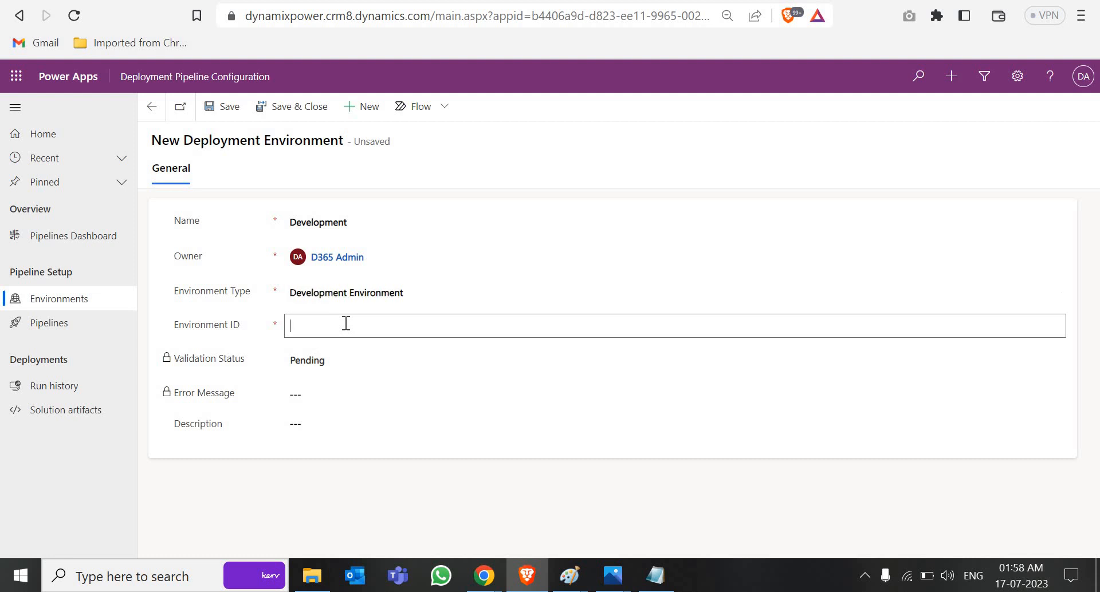
pyautogui.write('f3d3f88e-2694-e184-802f-bd663377eed3')
pyautogui.click(223, 106)
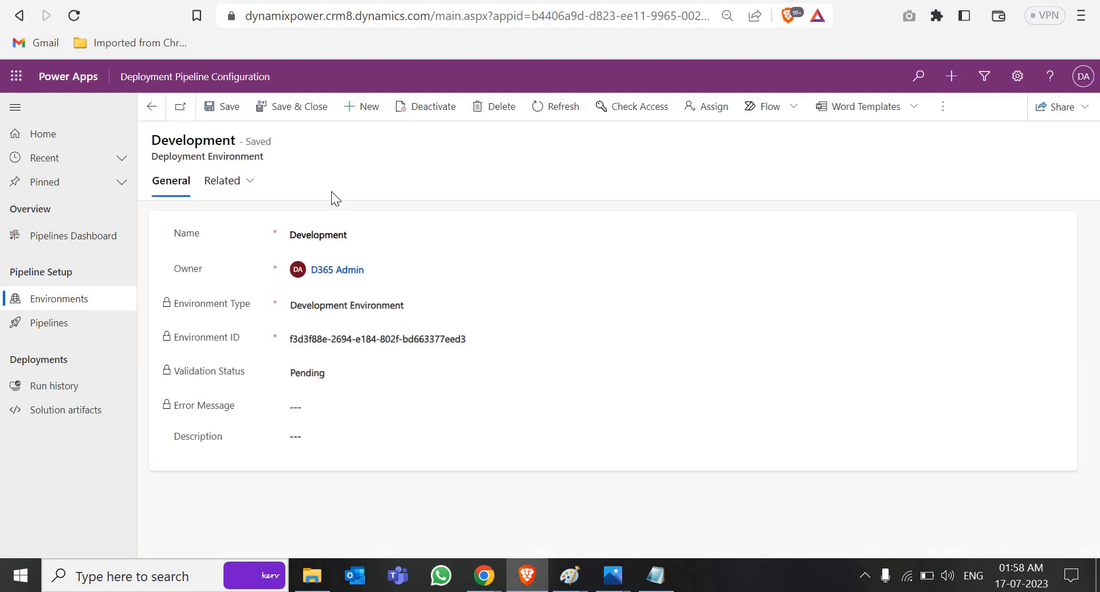
pyautogui.click(572, 119)
pyautogui.click(447, 0)
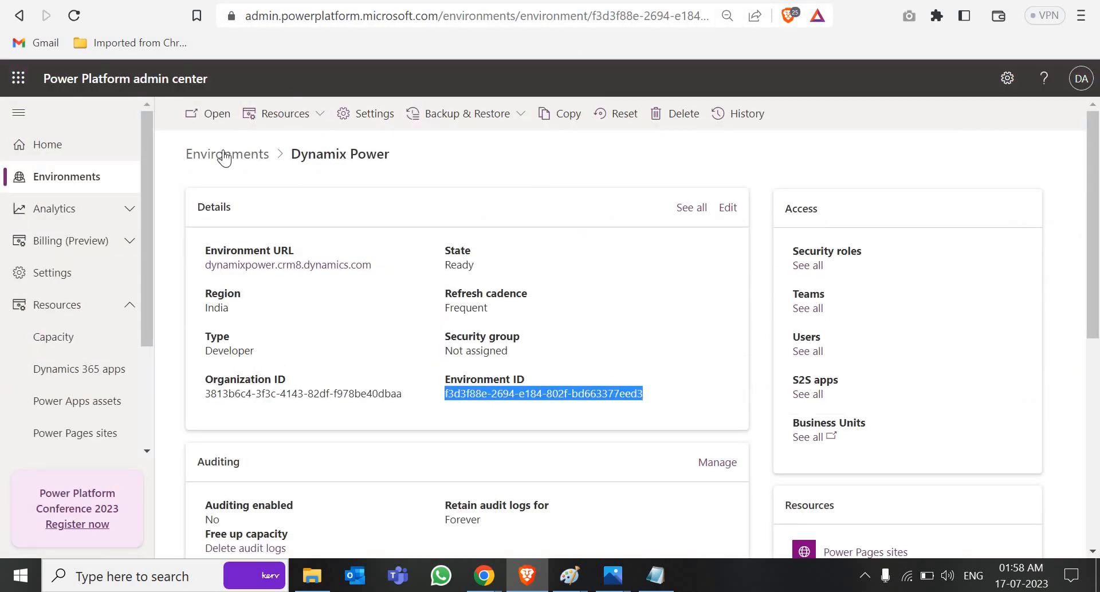
# Step: Copy the Test environment's Environment ID from the admin center
pyautogui.click(222, 151)
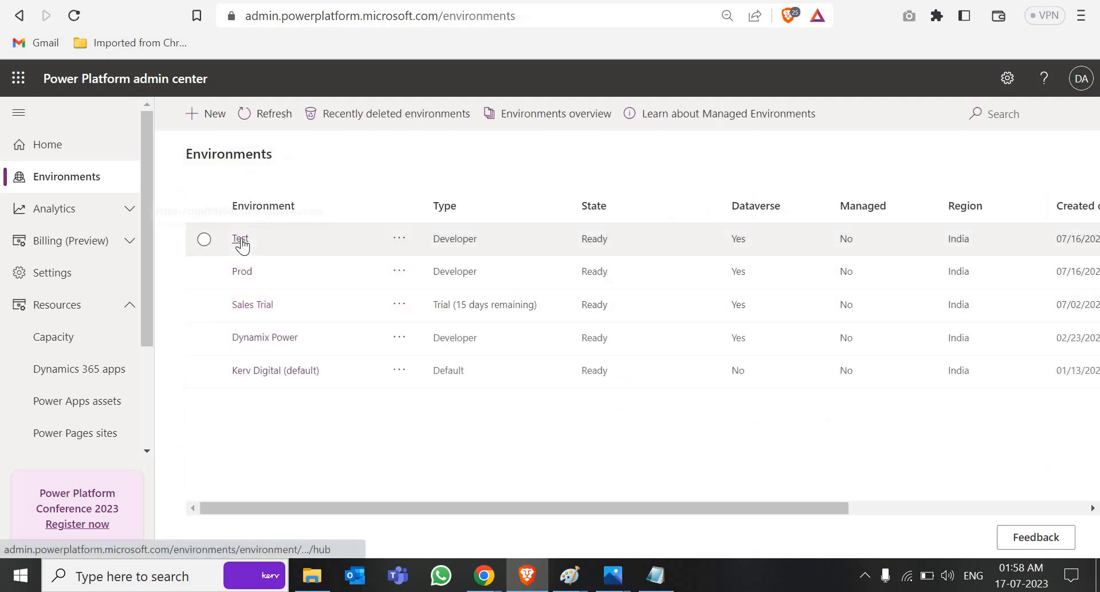
pyautogui.click(241, 241)
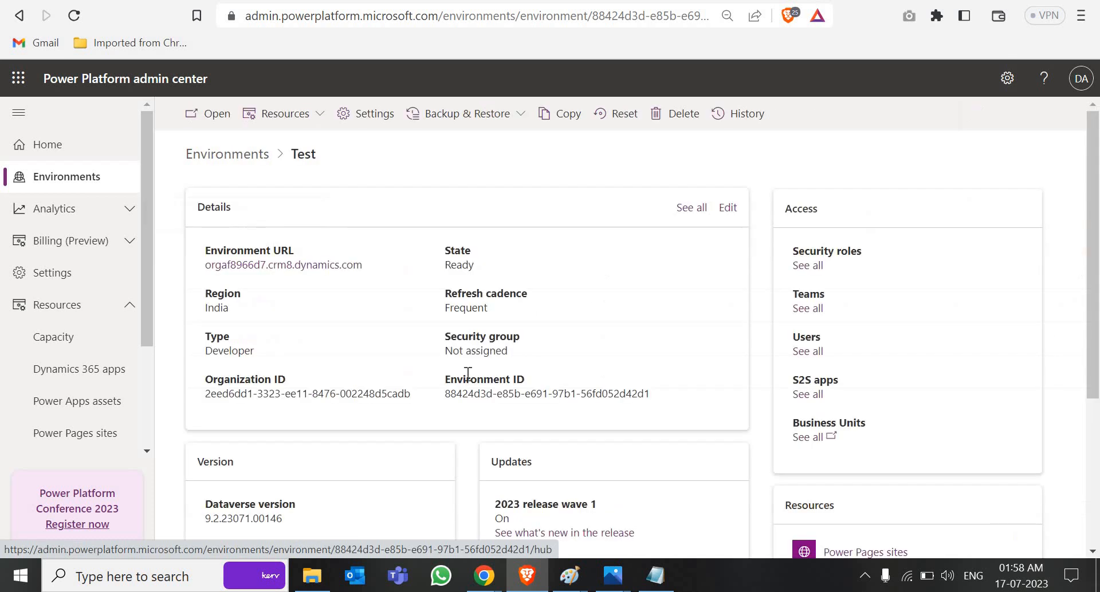
pyautogui.moveTo(446, 394); pyautogui.dragTo(652, 397)
pyautogui.hotkey('ctrl', 'c')
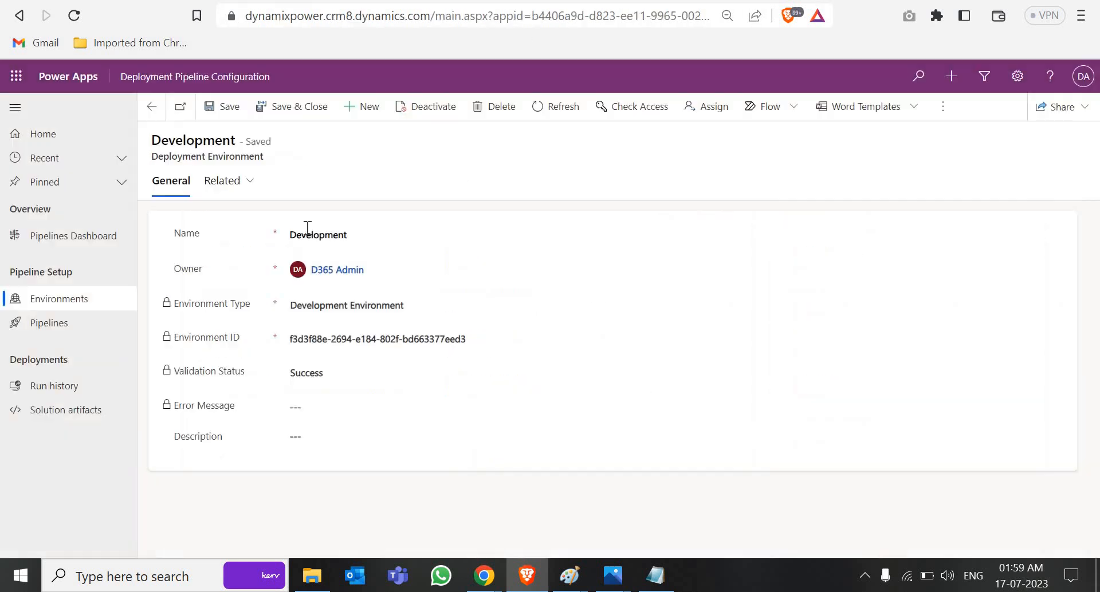
# Step: Save a 'Test environment' Target Environment record with ID 88424d3d-e85b-e691-97b1-56fd052d42d1
pyautogui.click(378, 106)
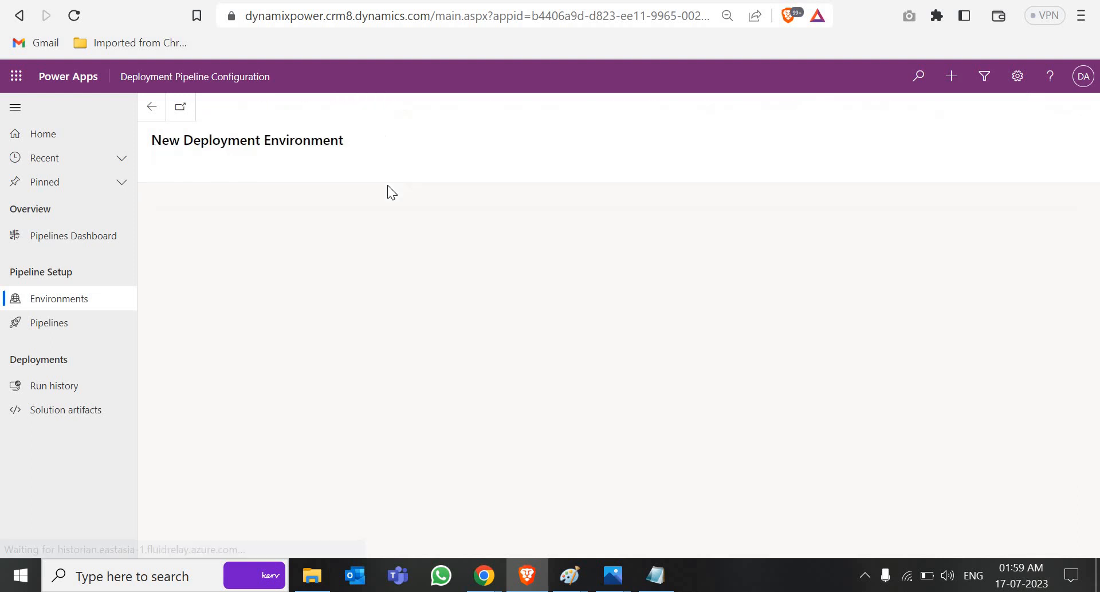
pyautogui.click(322, 223)
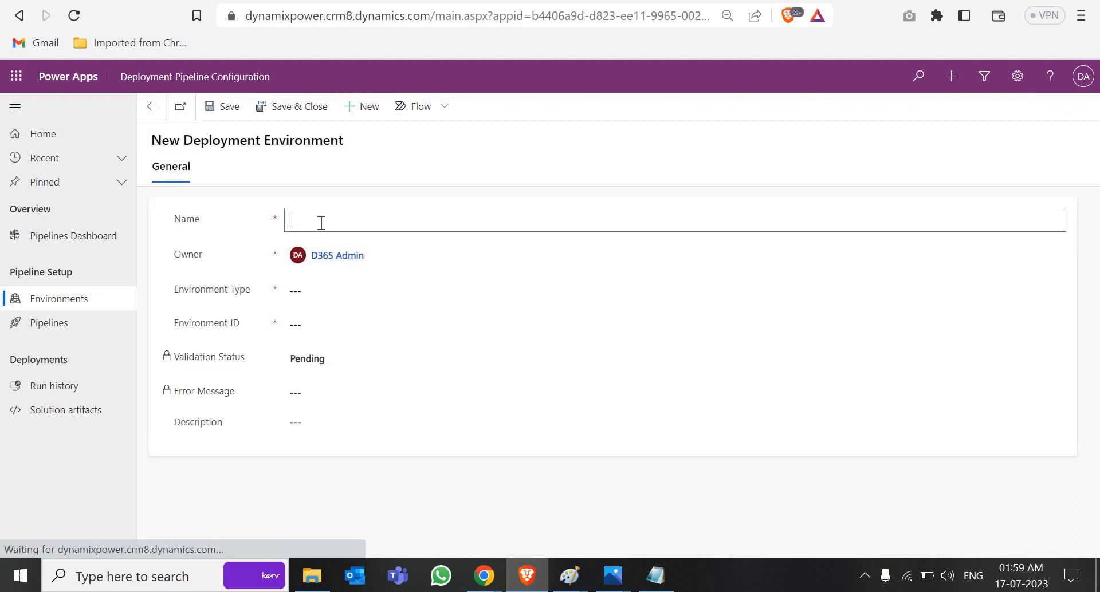
pyautogui.write('Test')
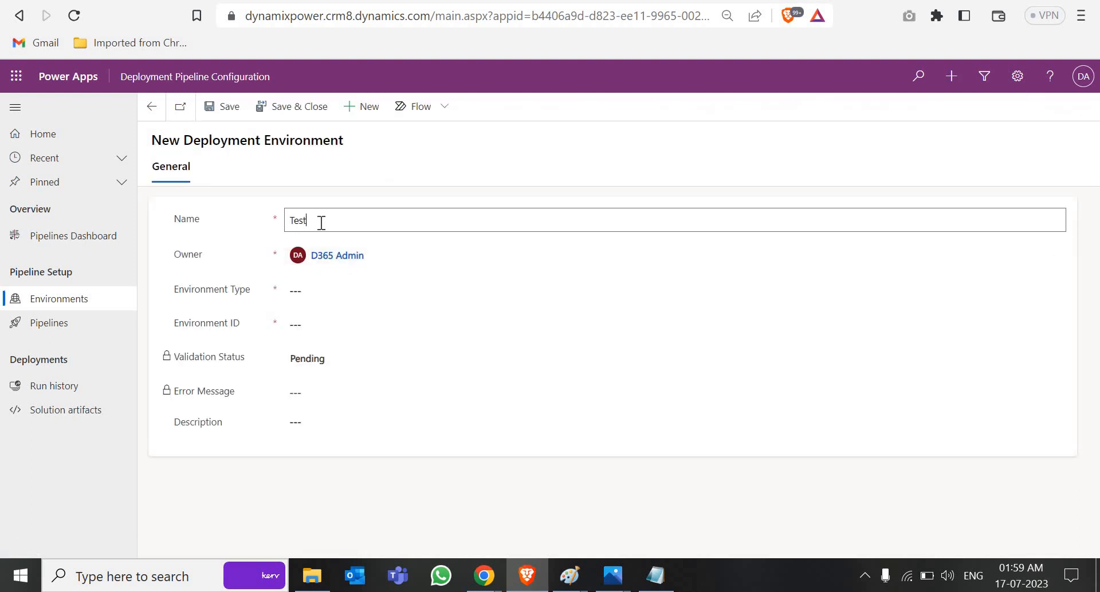
pyautogui.write(' environment')
pyautogui.click(343, 287)
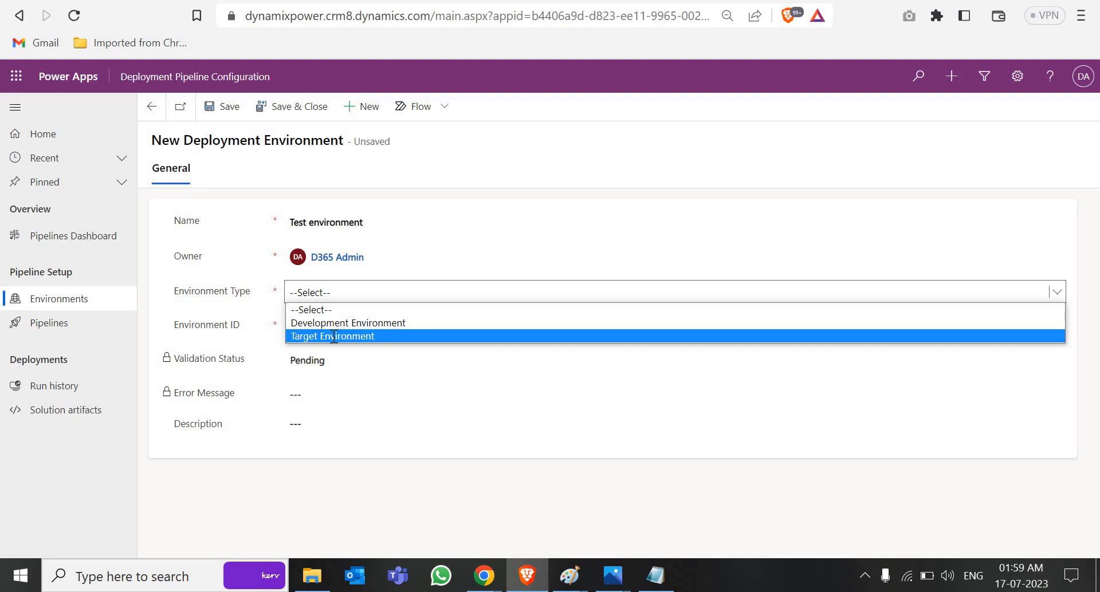
pyautogui.click(332, 335)
pyautogui.click(332, 336)
pyautogui.hotkey('ctrl', 'v')
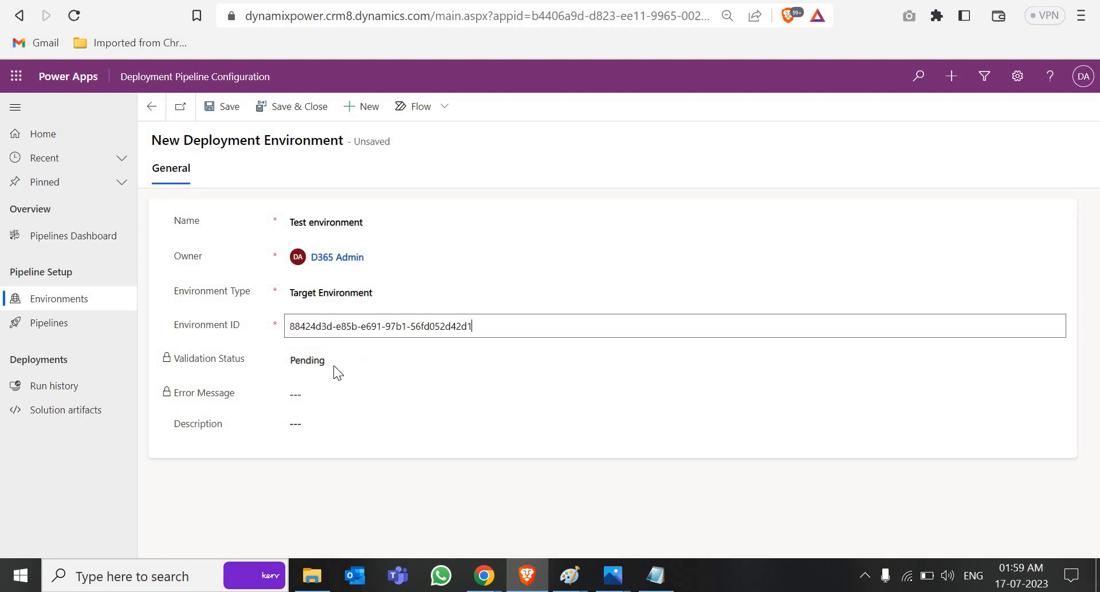
pyautogui.click(224, 110)
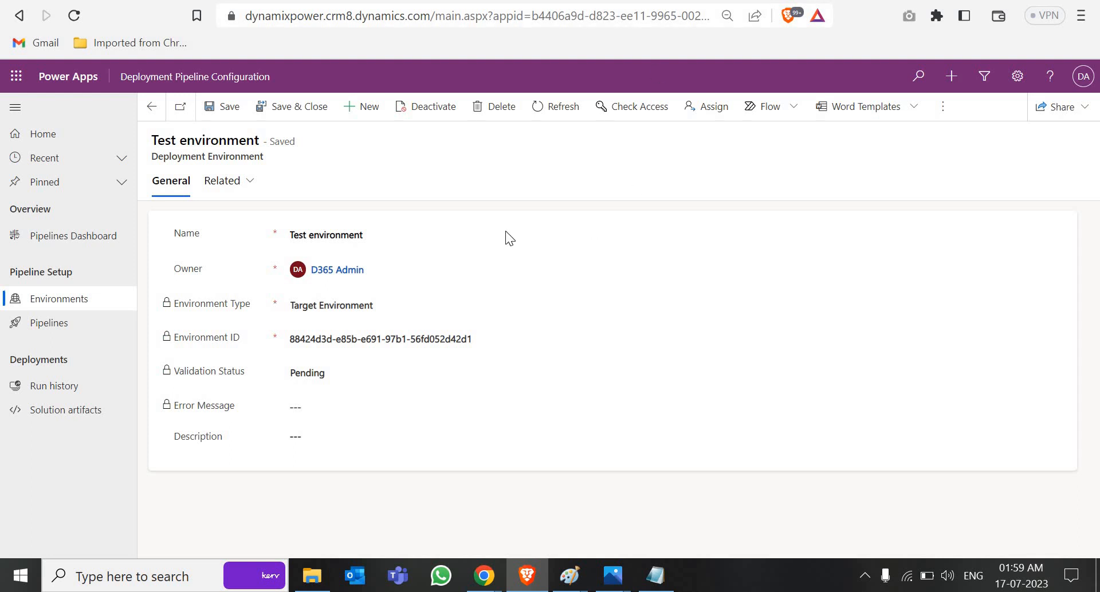
pyautogui.hotkey('ctrl', 'Tab')
pyautogui.click(220, 159)
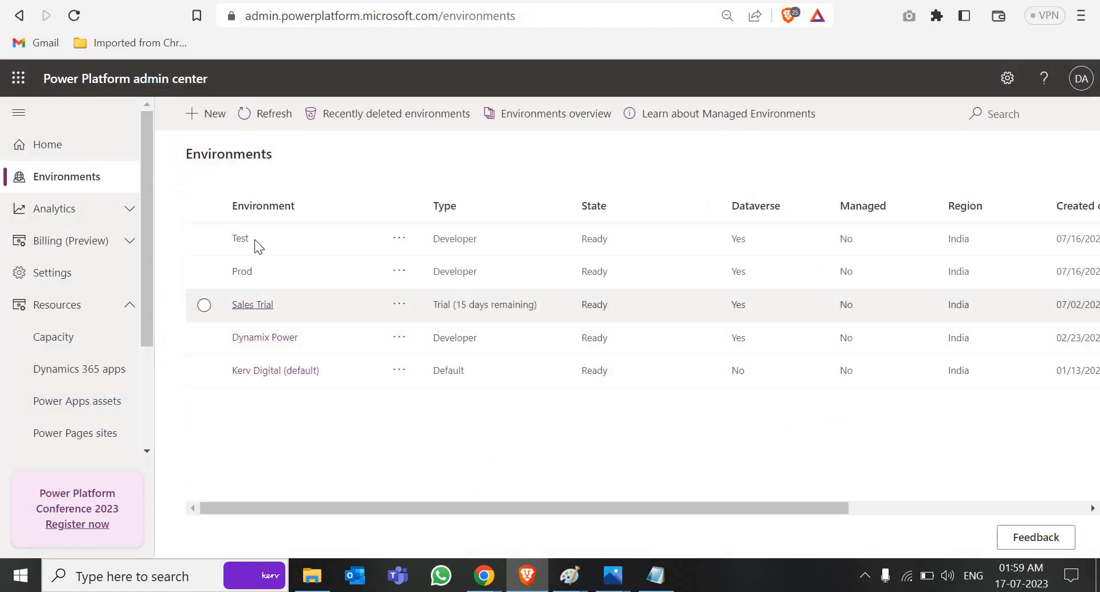
# Step: Copy the Prod environment's Environment ID, checking the copied value in the address bar
pyautogui.click(243, 274)
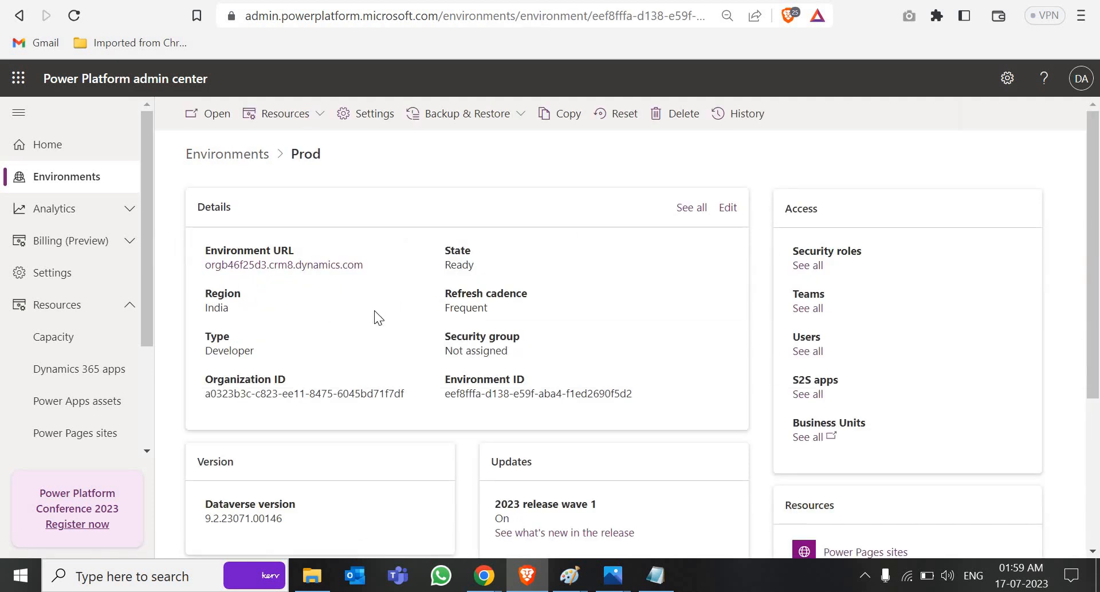
pyautogui.moveTo(442, 394)
pyautogui.mouseDown()
pyautogui.moveTo(618, 400)
pyautogui.moveTo(446, 396)
pyautogui.mouseUp()
pyautogui.click(630, 401)
pyautogui.click(540, 369)
pyautogui.moveTo(445, 378); pyautogui.dragTo(643, 396)
pyautogui.hotkey('ctrl', 'c')
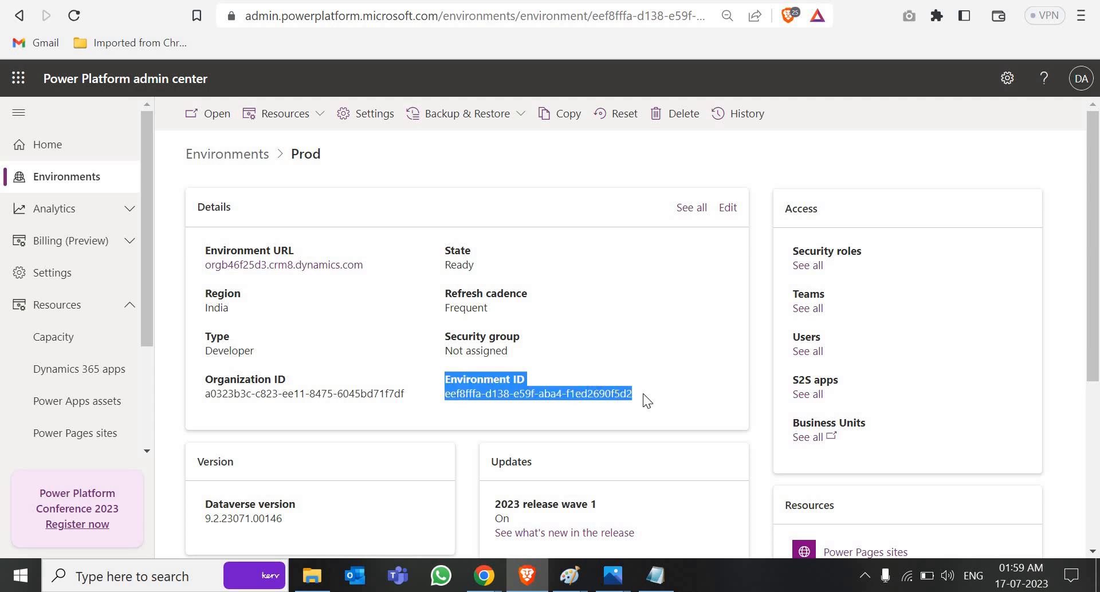
pyautogui.click(563, 15)
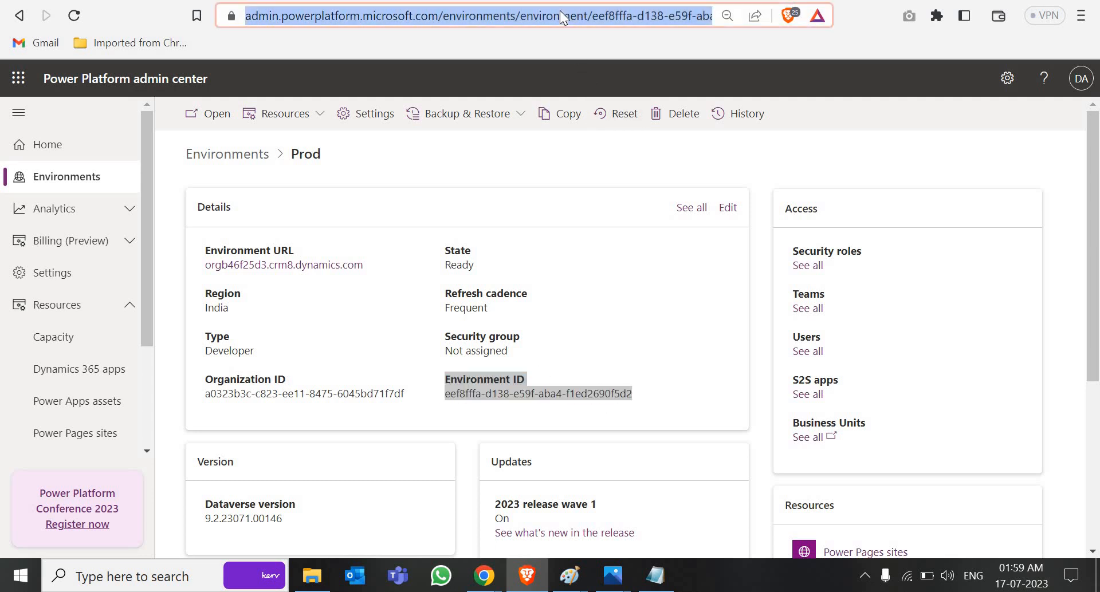
pyautogui.hotkey('ctrl', 'v')
pyautogui.hotkey('shift', 'Left')
pyautogui.hotkey('shift', 'Left')
pyautogui.hotkey('shift', 'Left')
pyautogui.hotkey('shift', 'Left')
pyautogui.hotkey('shift', 'Left')
pyautogui.hotkey('shift', 'Left')
pyautogui.hotkey('shift', 'Left')
pyautogui.hotkey('shift', 'Left')
pyautogui.hotkey('shift', 'Left')
pyautogui.hotkey('shift', 'Left')
pyautogui.hotkey('shift', 'Left')
pyautogui.hotkey('shift', 'Left')
pyautogui.hotkey('shift', 'Left')
pyautogui.hotkey('shift', 'Left')
pyautogui.hotkey('shift', 'Left')
pyautogui.hotkey('shift', 'Left')
pyautogui.hotkey('shift', 'Left')
pyautogui.hotkey('shift', 'Left')
pyautogui.hotkey('shift', 'Left')
pyautogui.hotkey('shift', 'Left')
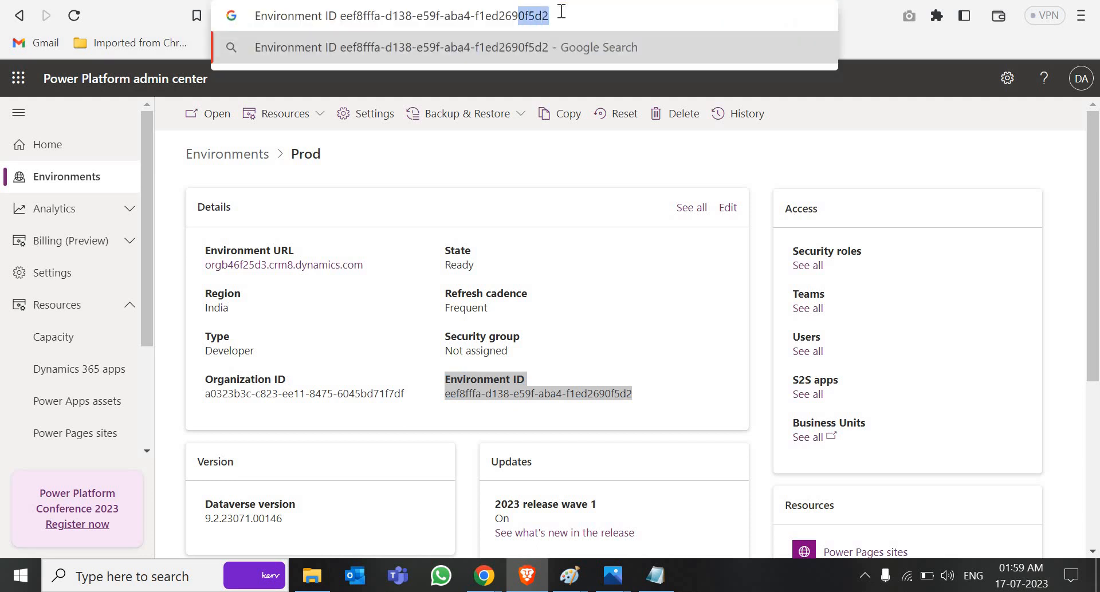
pyautogui.hotkey('shift', 'Left')
pyautogui.hotkey('shift', 'Left')
pyautogui.hotkey('shift', 'Left')
pyautogui.hotkey('shift', 'Left')
pyautogui.hotkey('shift', 'Left')
pyautogui.hotkey('shift', 'Left')
pyautogui.hotkey('shift', 'Left')
pyautogui.hotkey('ctrl', 'c')
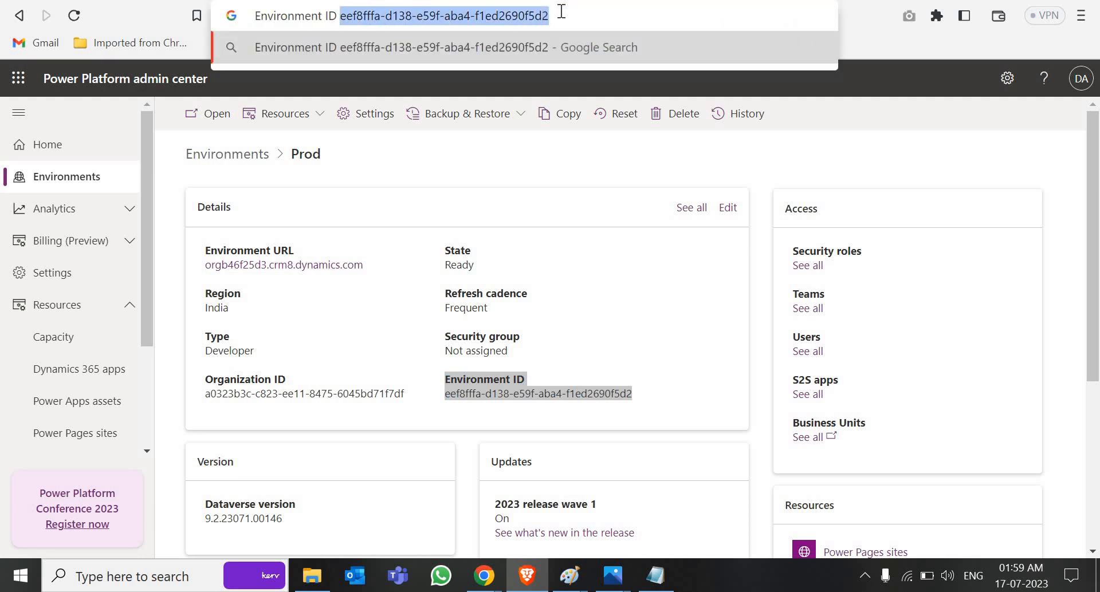
pyautogui.hotkey('ctrl', 'Tab')
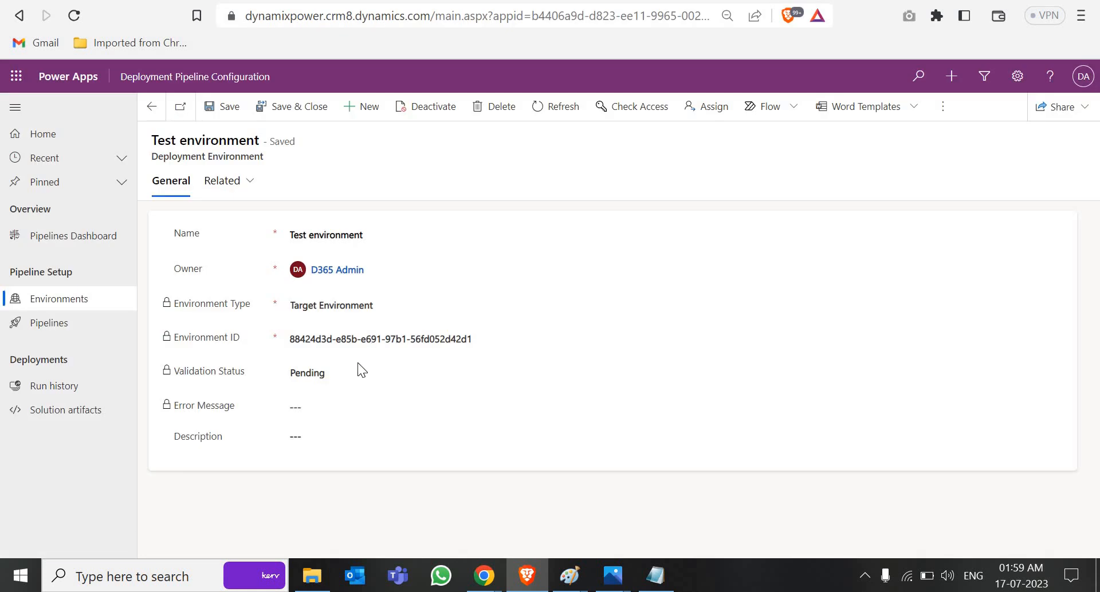
# Step: Save a 'Production envv' Target Environment record with the Prod ID and return to the environments list
pyautogui.click(573, 110)
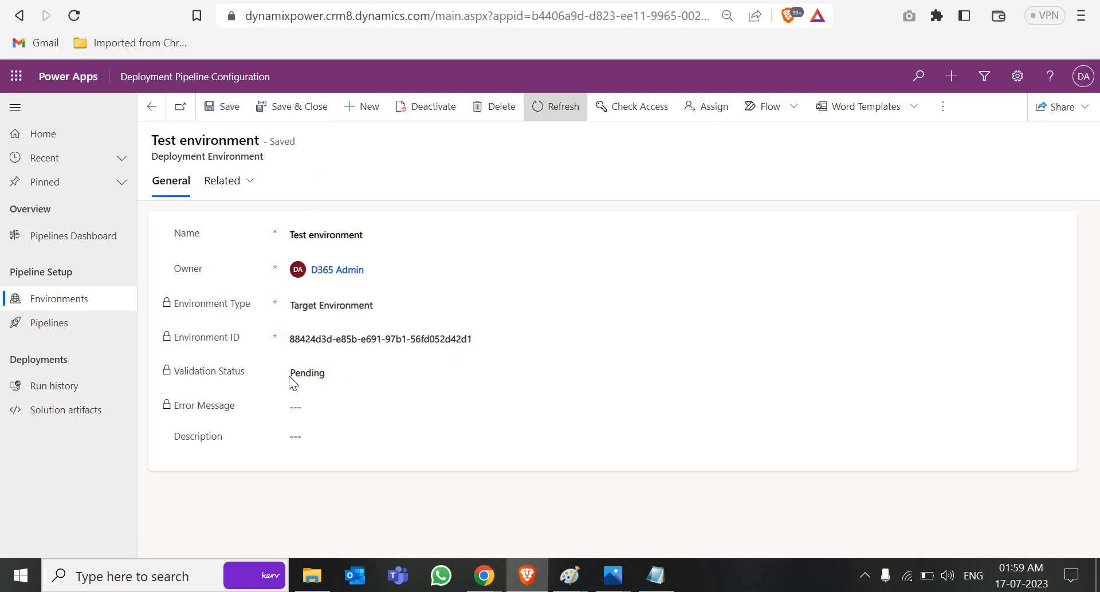
pyautogui.click(365, 108)
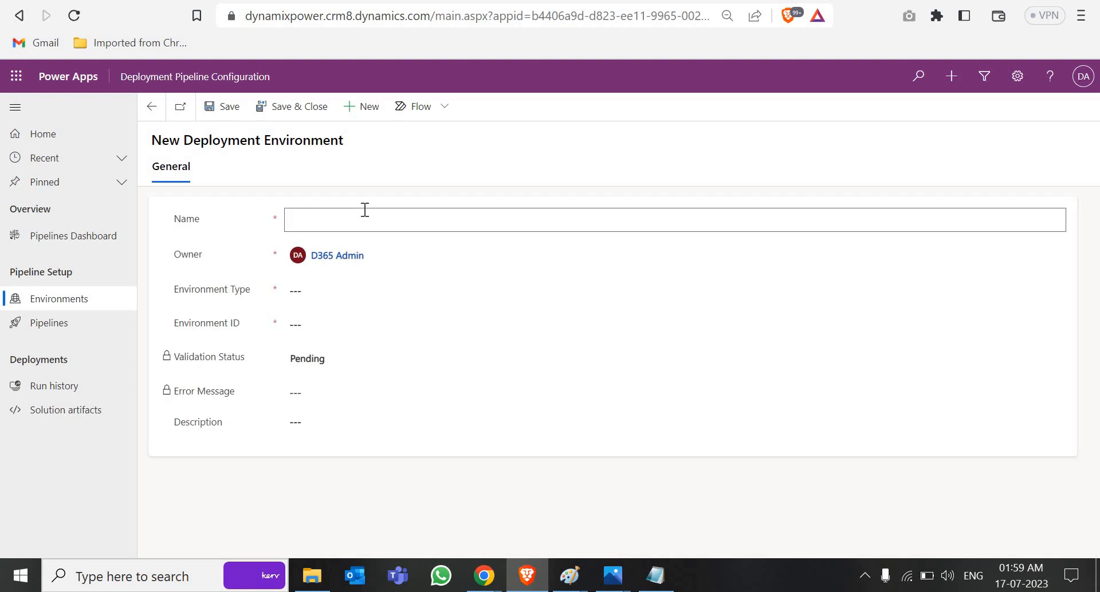
pyautogui.write('Prod')
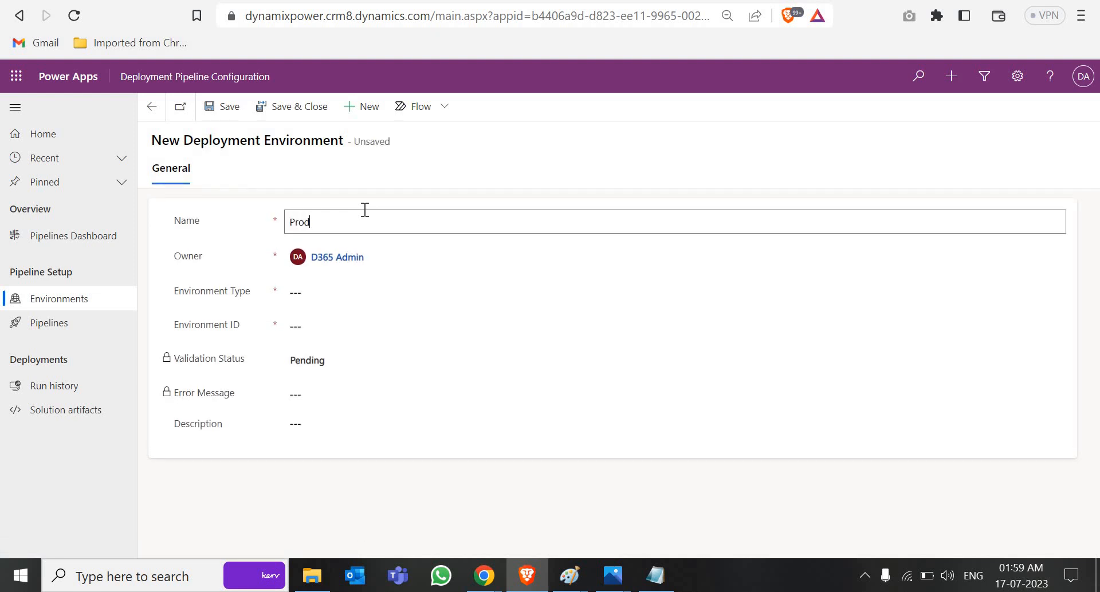
pyautogui.write('uction envv')
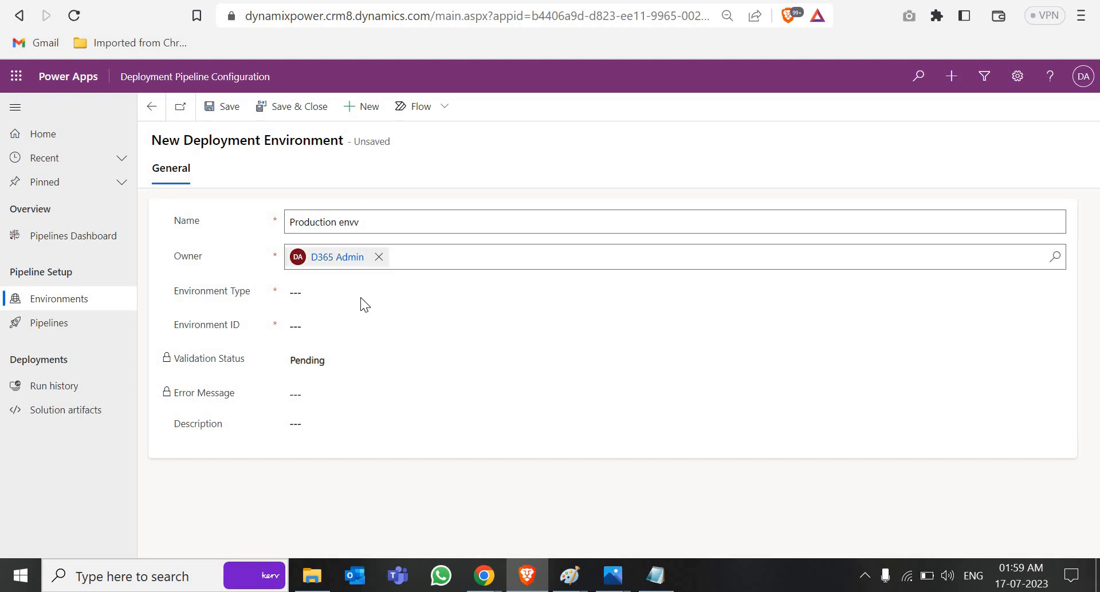
pyautogui.click(359, 294)
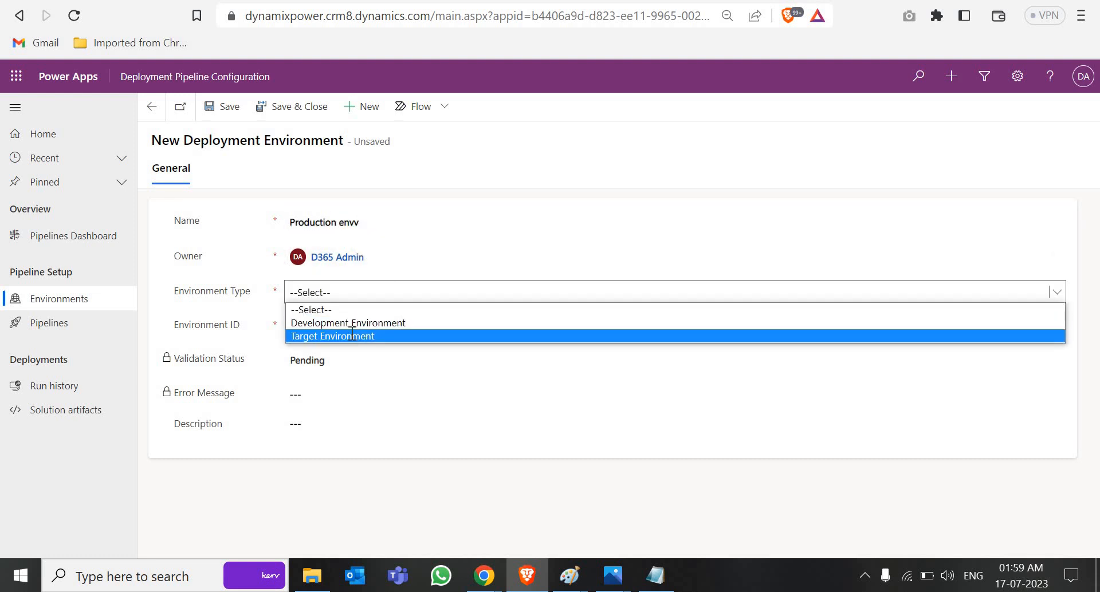
pyautogui.click(351, 336)
pyautogui.click(351, 299)
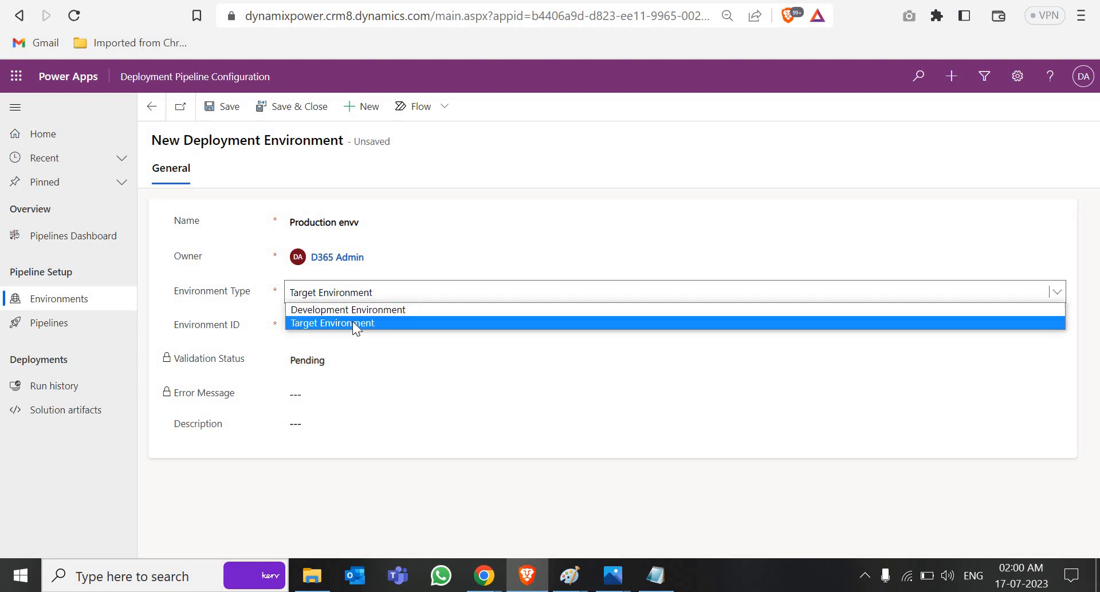
pyautogui.click(353, 323)
pyautogui.hotkey('ctrl', 'v')
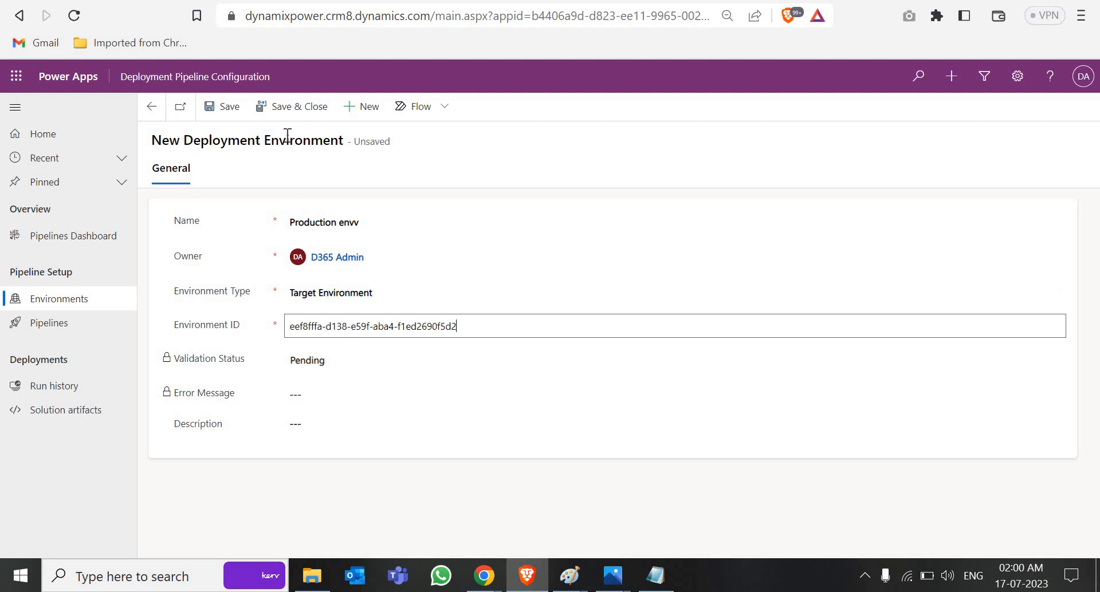
pyautogui.click(294, 108)
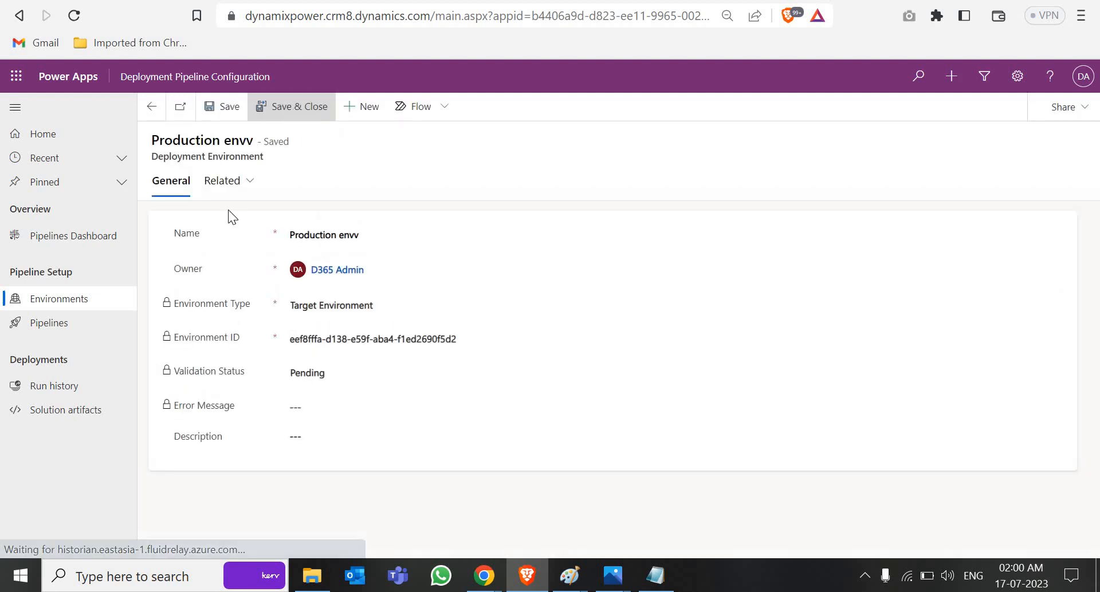
pyautogui.click(59, 304)
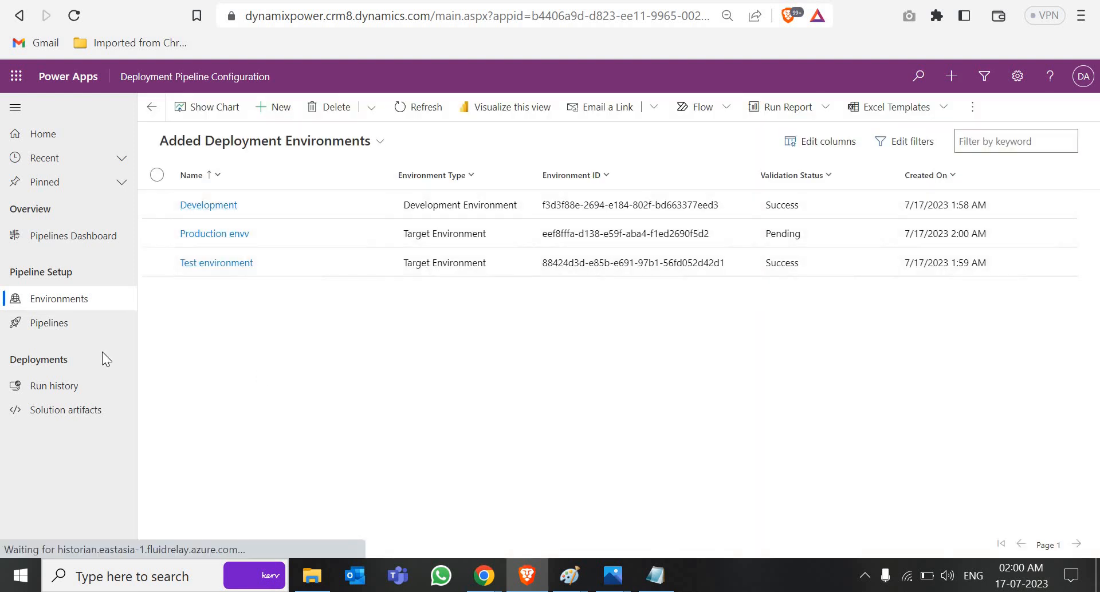
# Step: Save a new pipeline named 'Deployment power dynamix' with an empty description
pyautogui.click(86, 330)
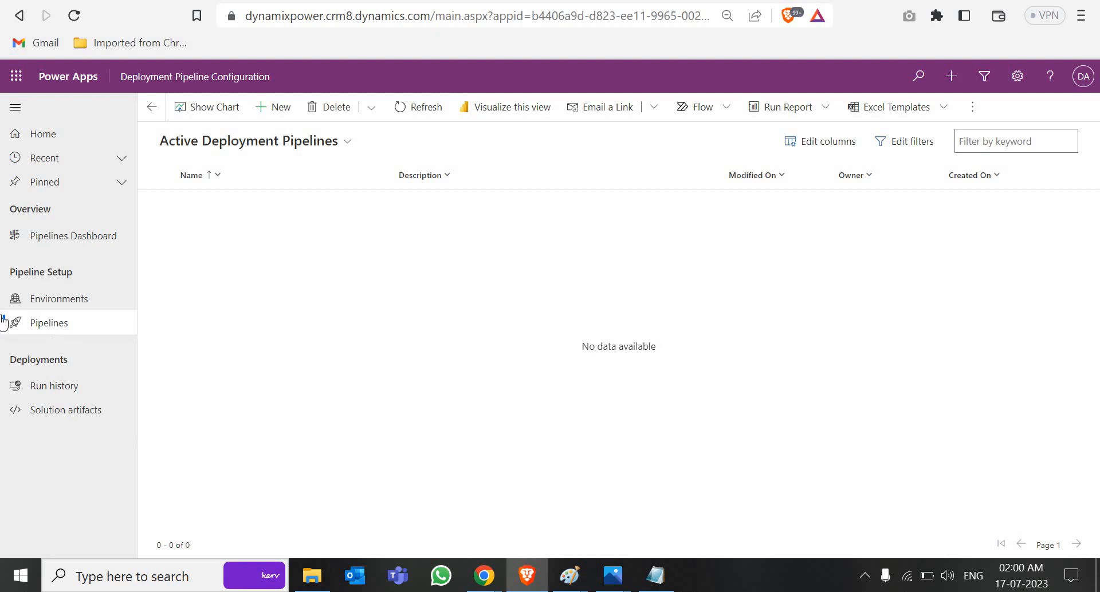
pyautogui.click(284, 110)
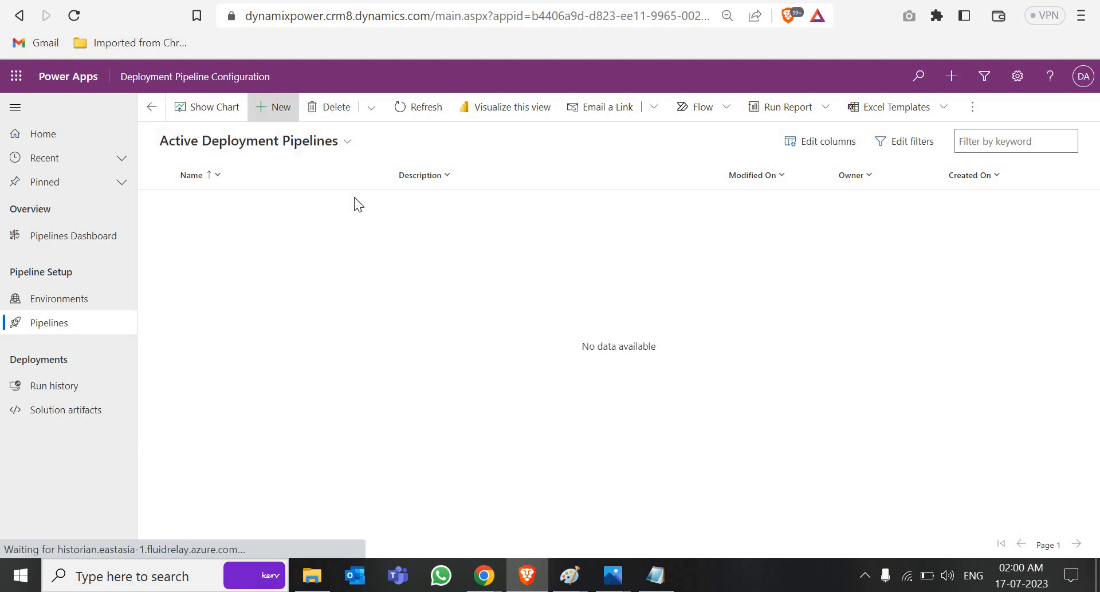
pyautogui.click(357, 258)
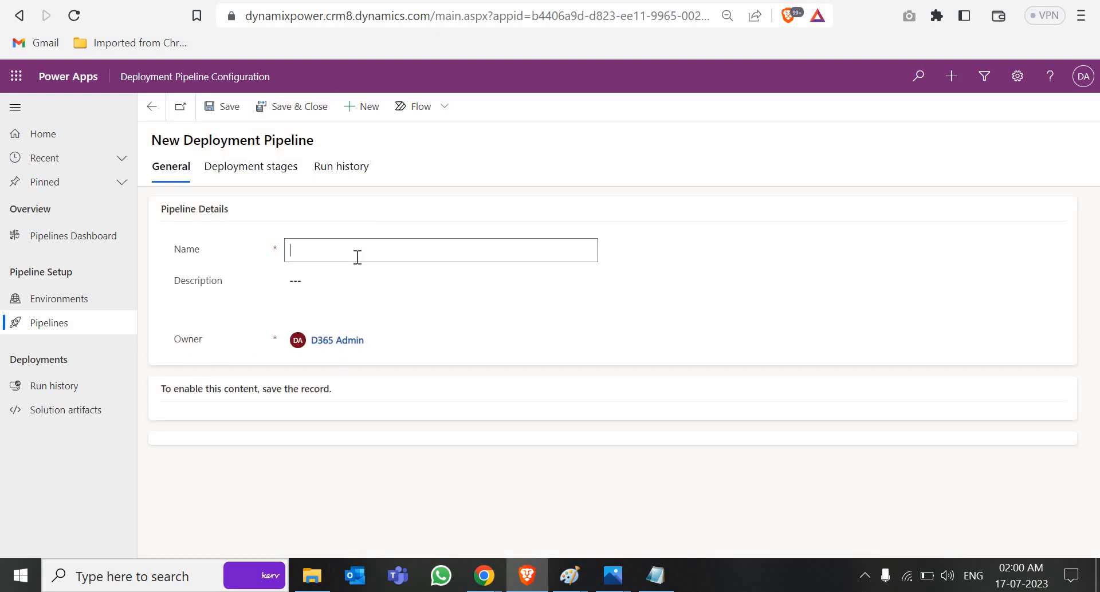
pyautogui.write('Deployment power dynamix')
pyautogui.click(350, 290)
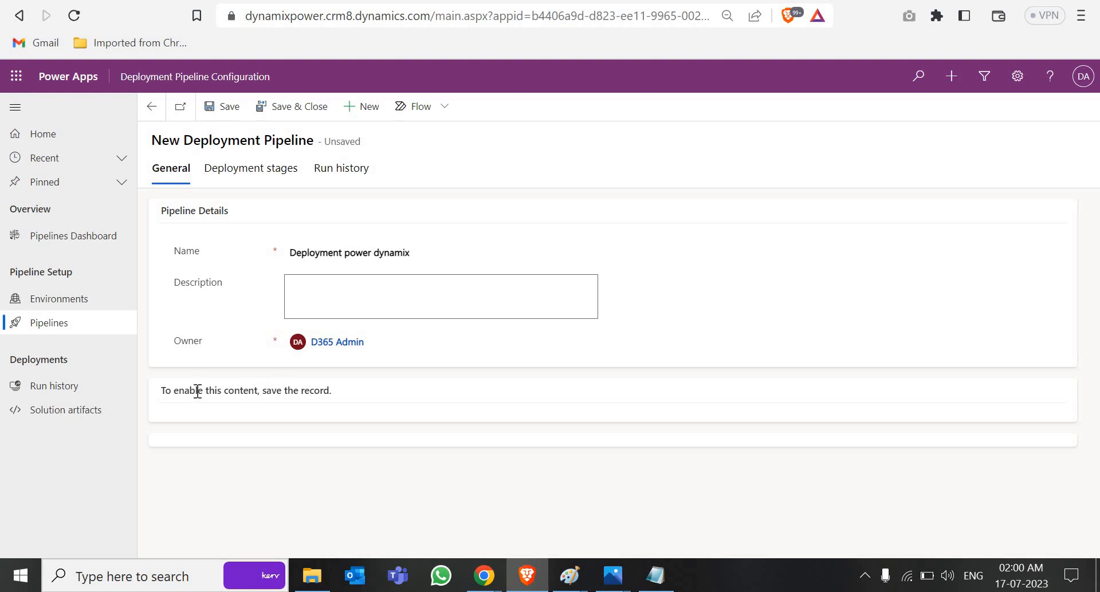
pyautogui.click(231, 111)
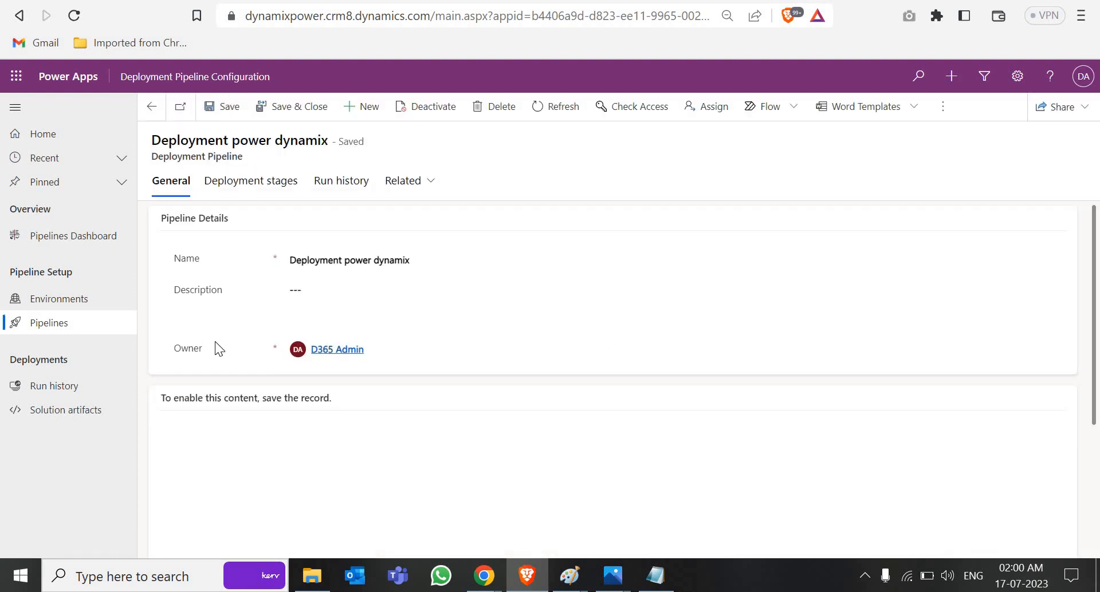
# Step: Add the existing Development environment under the pipeline's Linked Development Environments
pyautogui.scroll(-2, 232, 358)
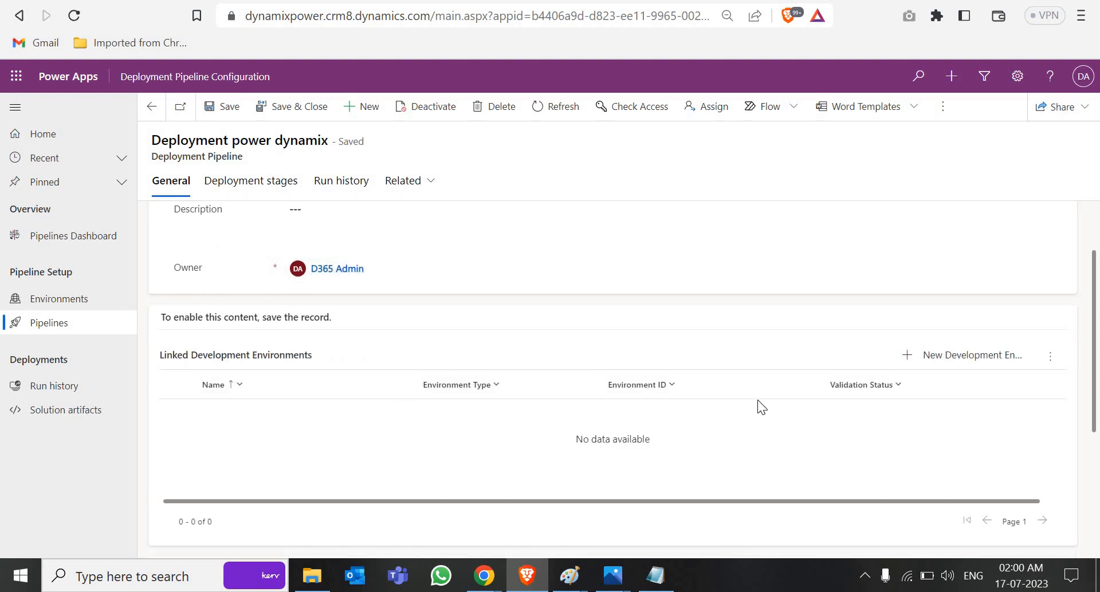
pyautogui.scroll(-2, 254, 267)
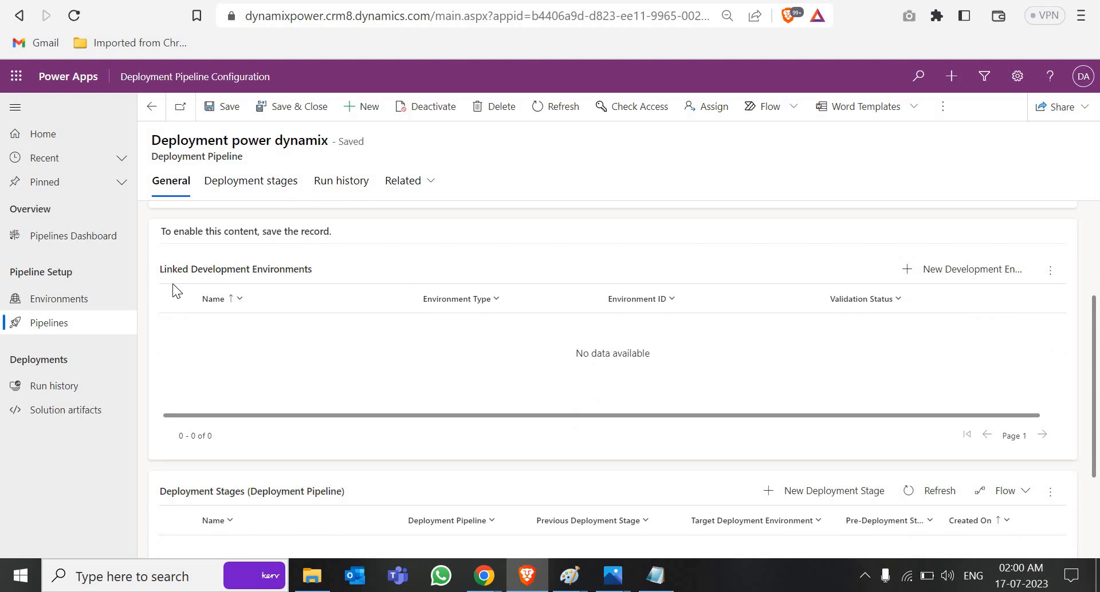
pyautogui.scroll(-2, 290, 363)
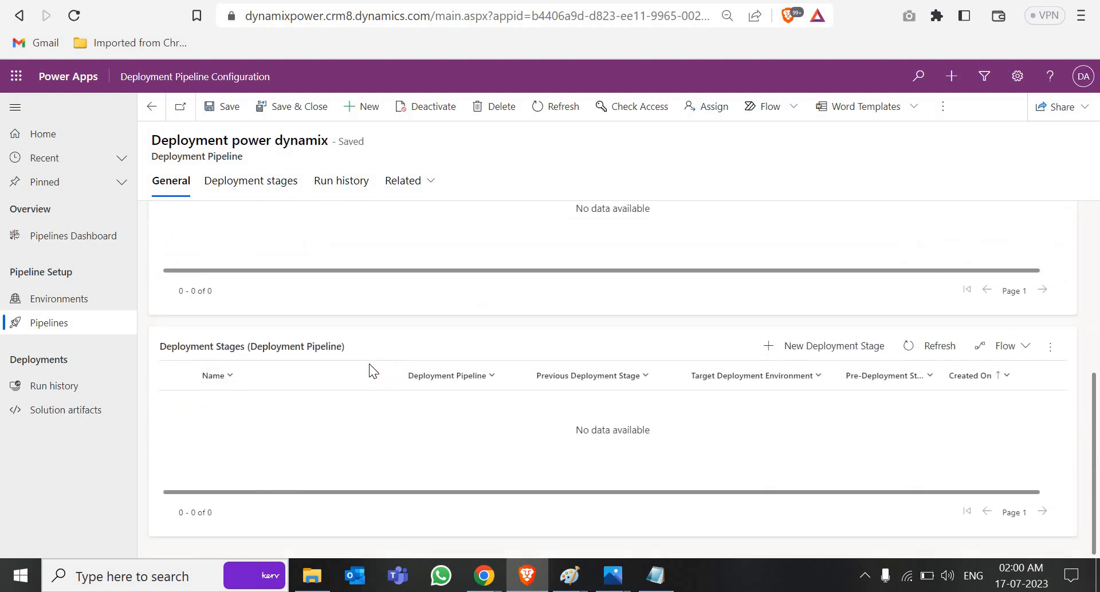
pyautogui.scroll(2, 997, 293)
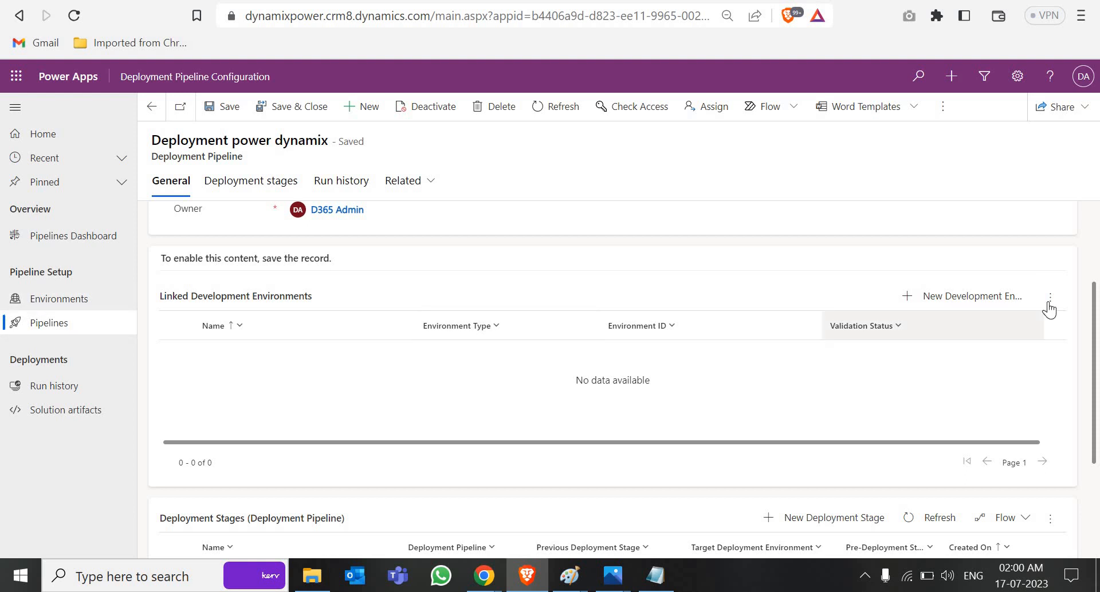
pyautogui.click(1049, 297)
pyautogui.click(961, 338)
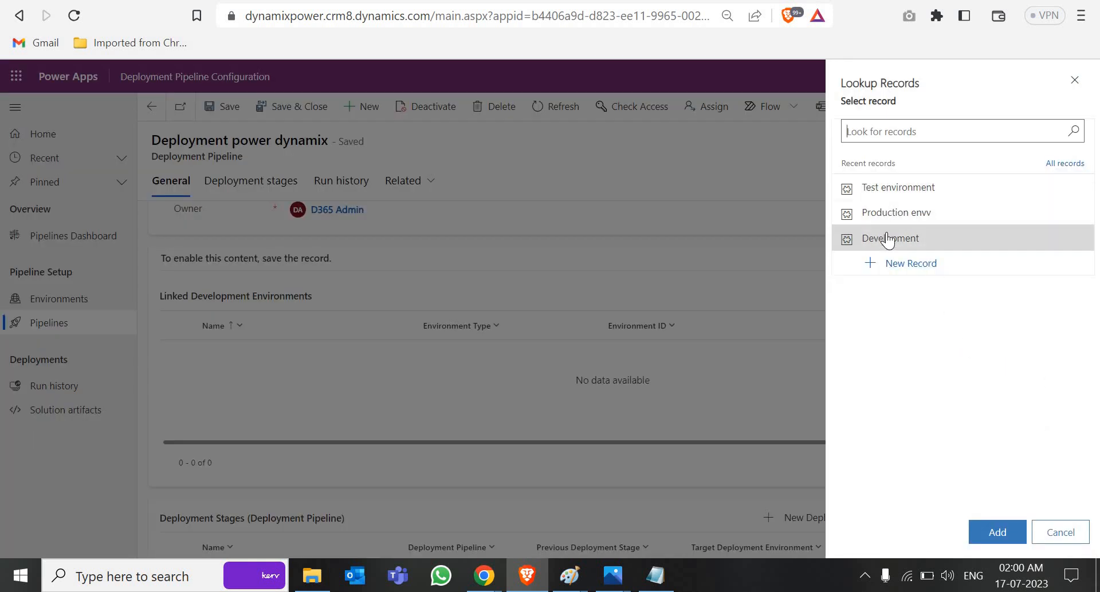
pyautogui.click(911, 239)
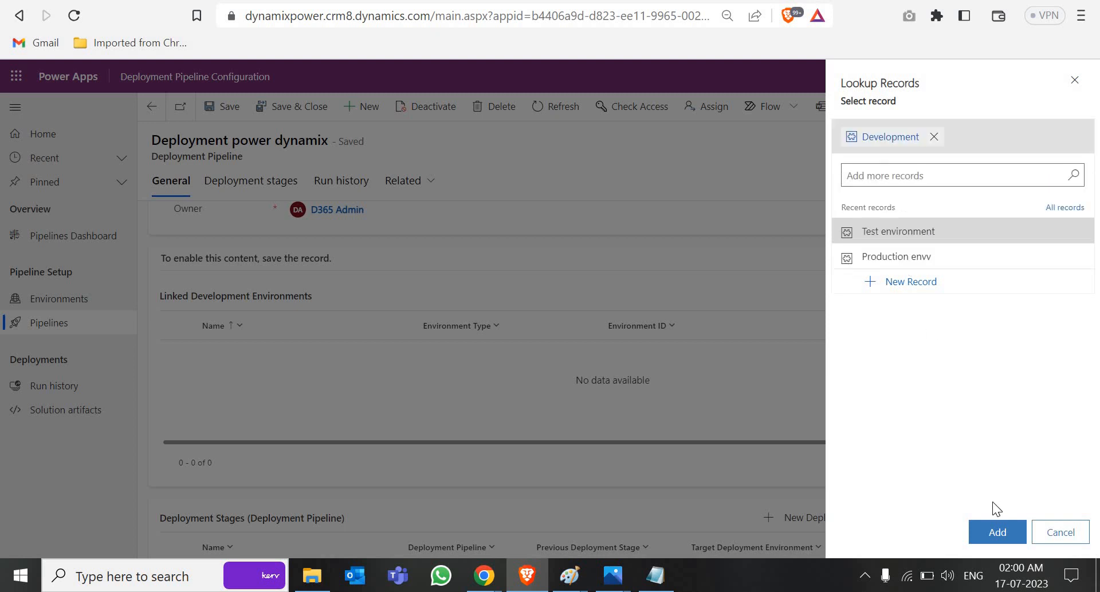
pyautogui.click(997, 532)
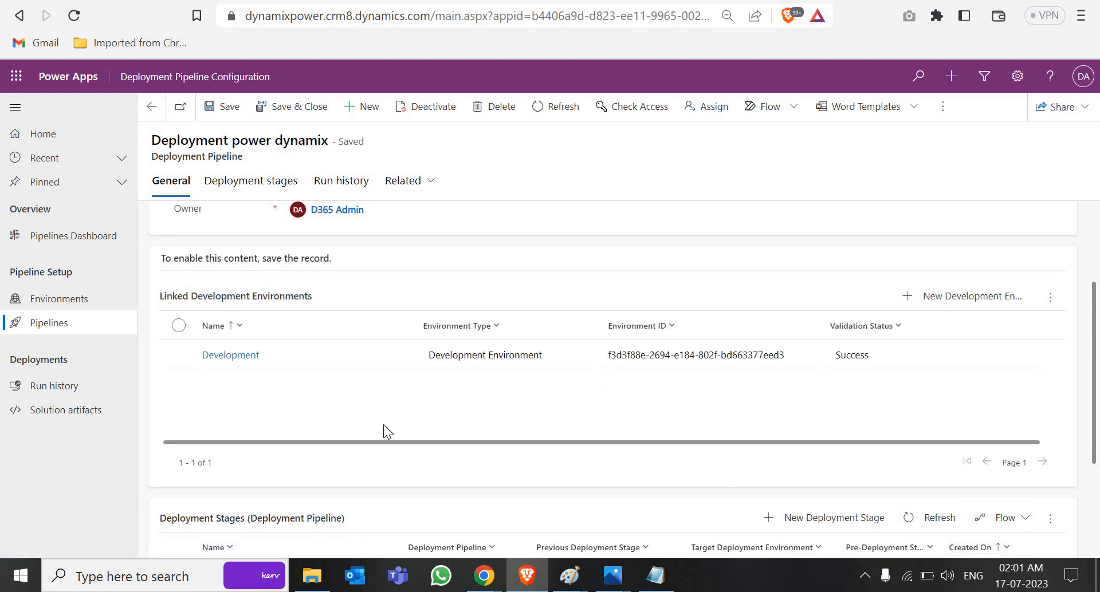
pyautogui.scroll(-3, 383, 424)
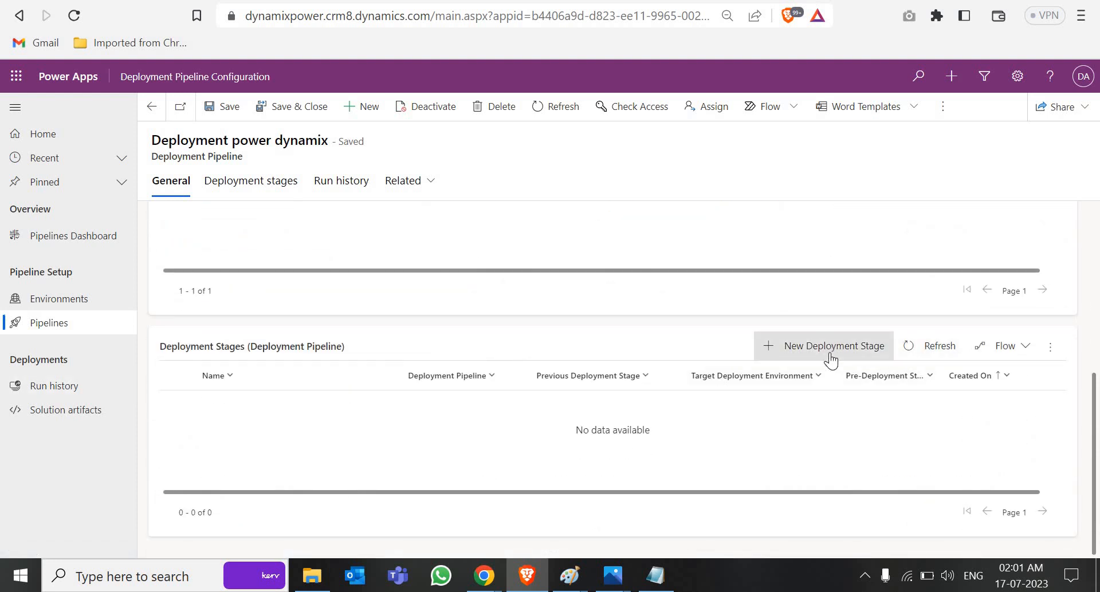
# Step: Save a 'Test deployment' stage whose target deployment environment is Test environment
pyautogui.click(865, 329)
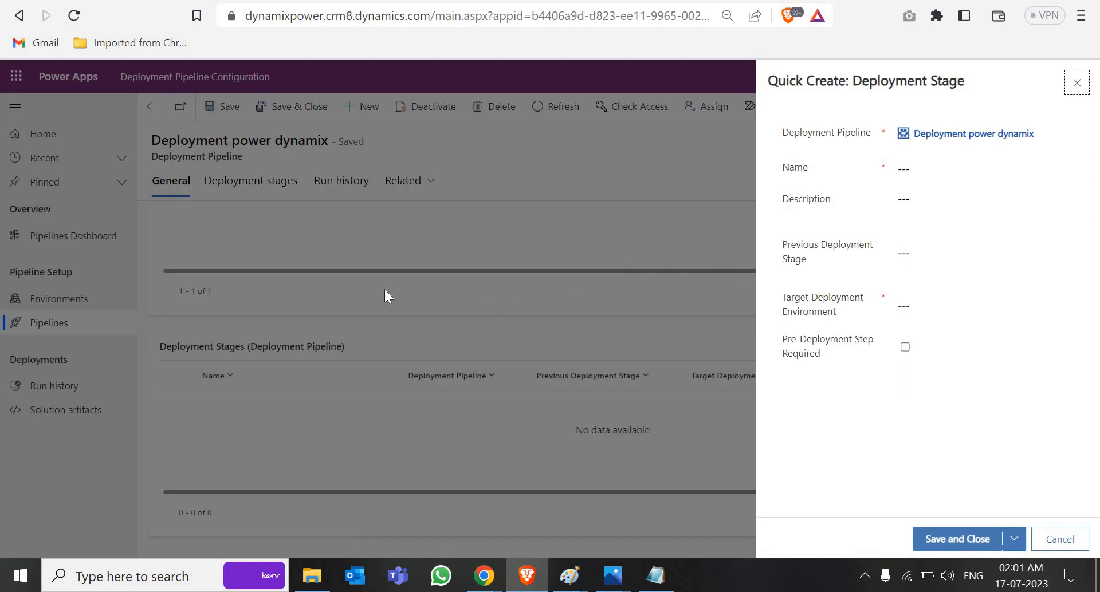
pyautogui.click(975, 169)
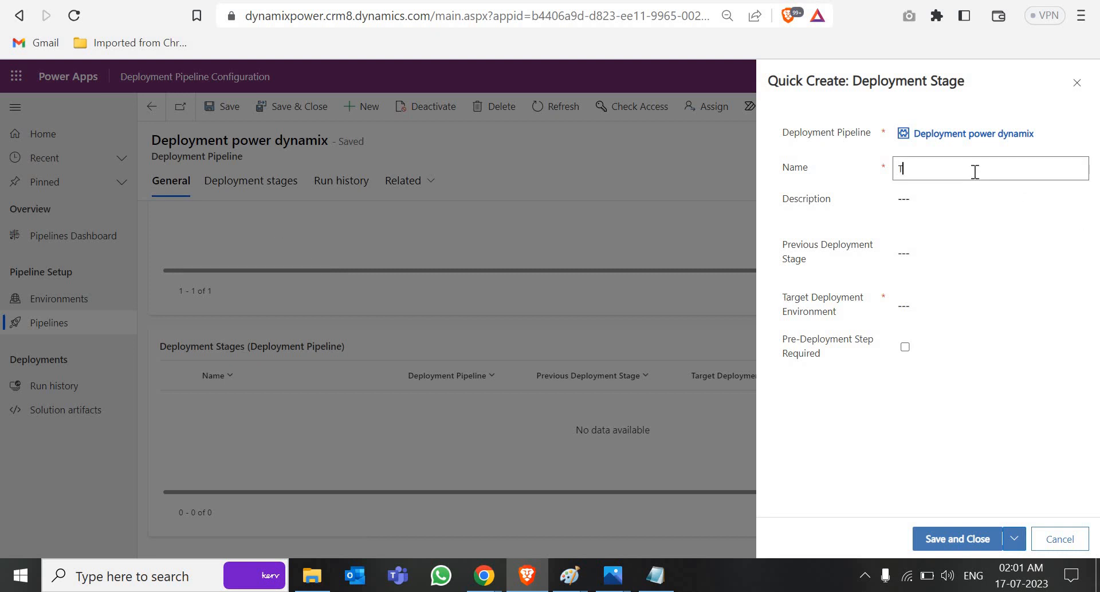
pyautogui.write('Test deployment')
pyautogui.click(919, 253)
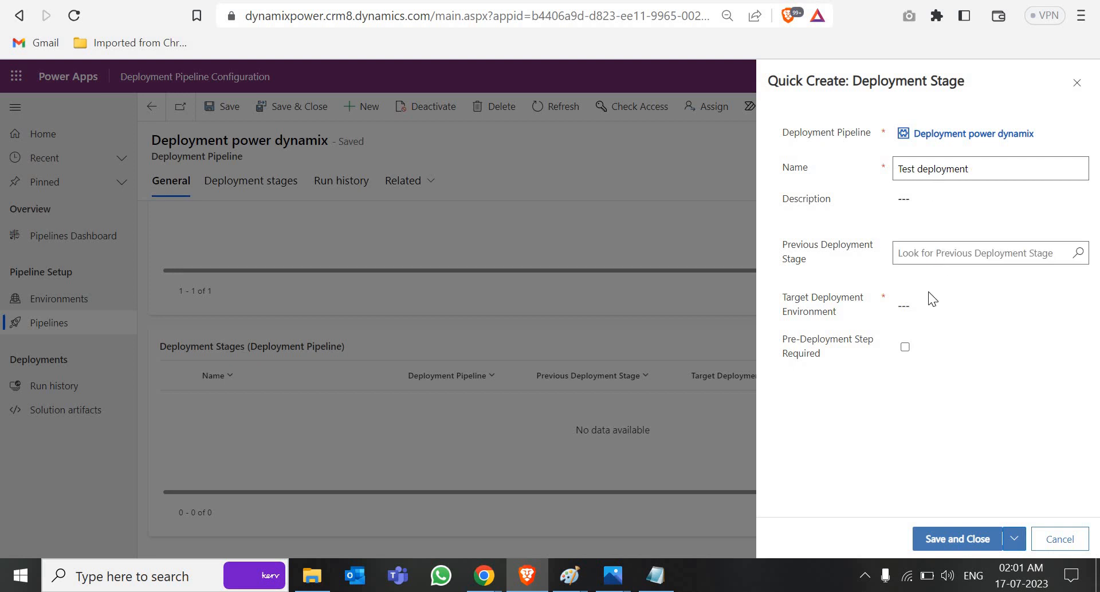
pyautogui.click(930, 310)
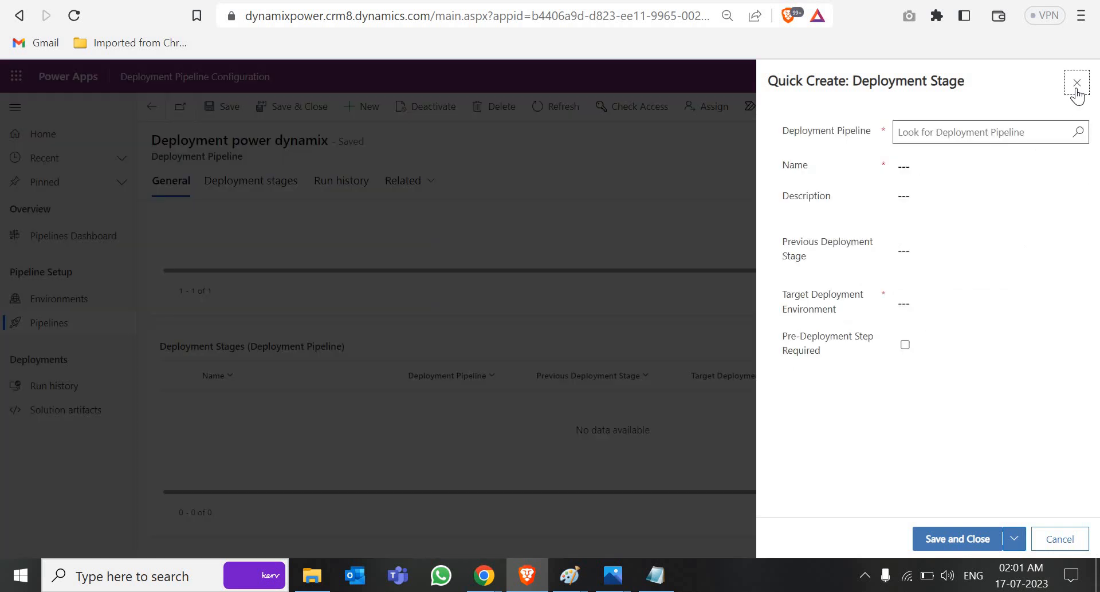
pyautogui.click(1059, 540)
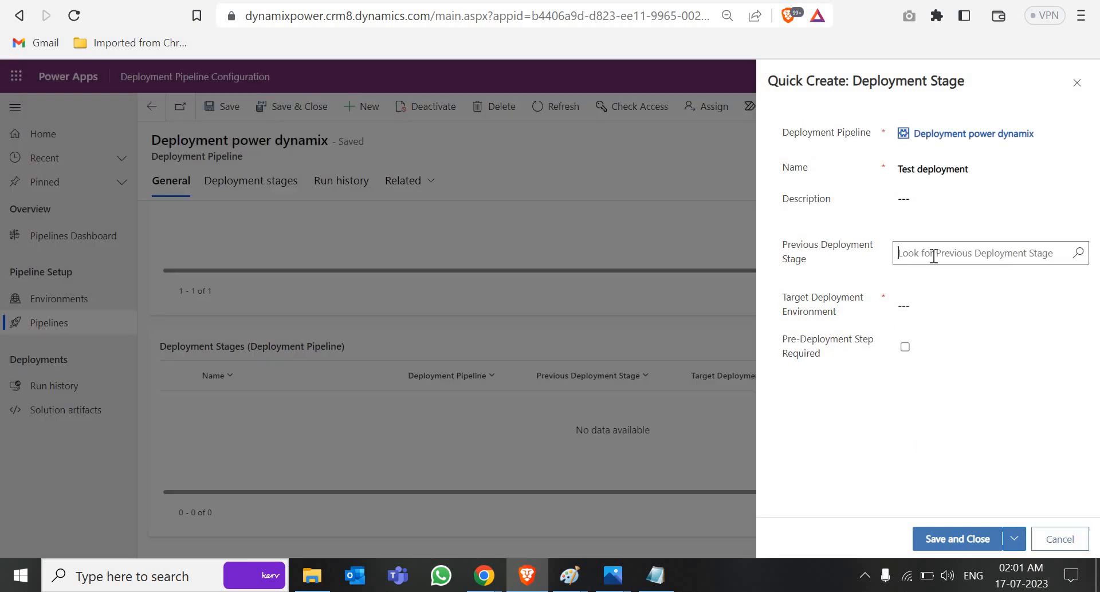
pyautogui.click(933, 256)
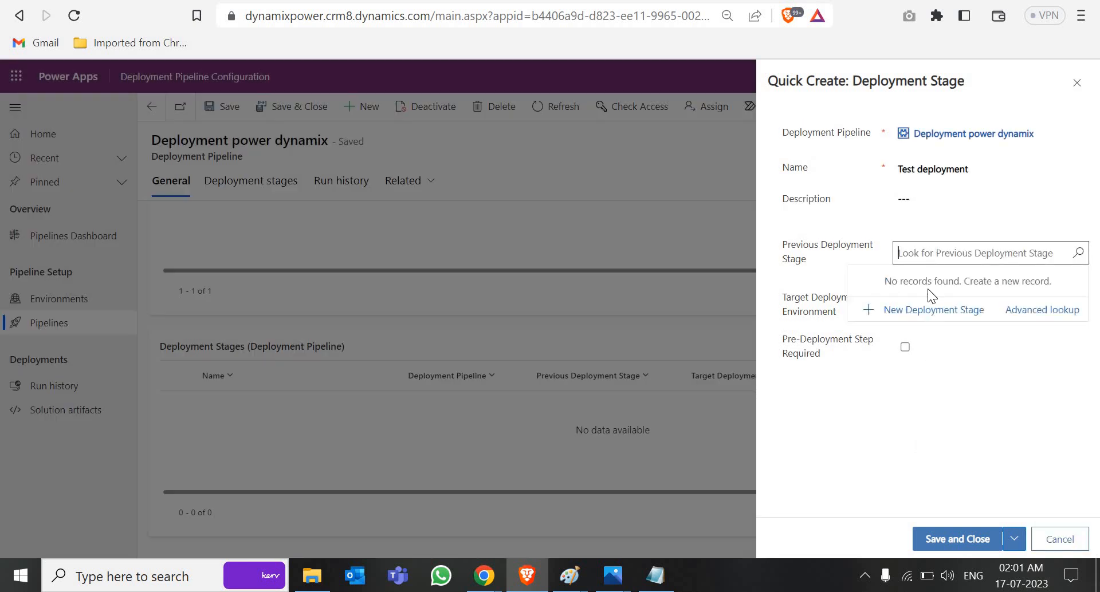
pyautogui.click(928, 305)
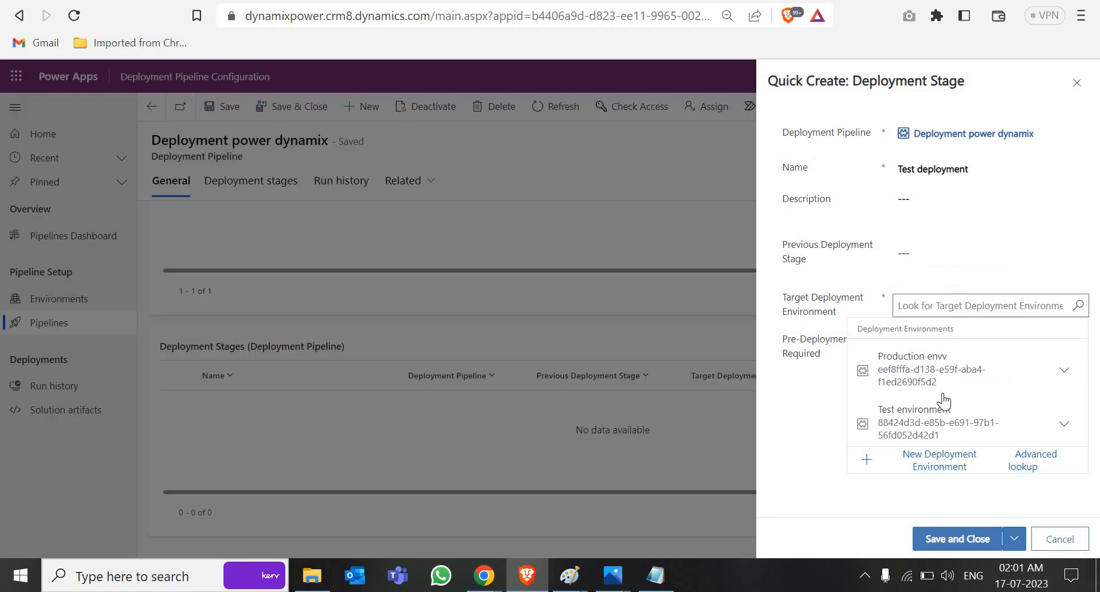
pyautogui.click(943, 423)
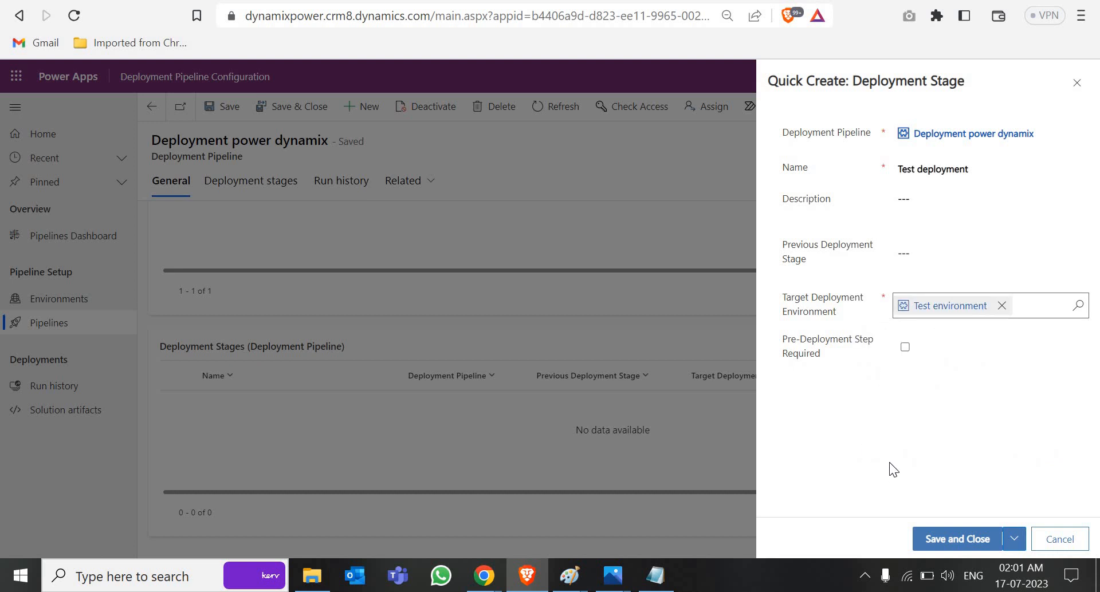
pyautogui.click(958, 541)
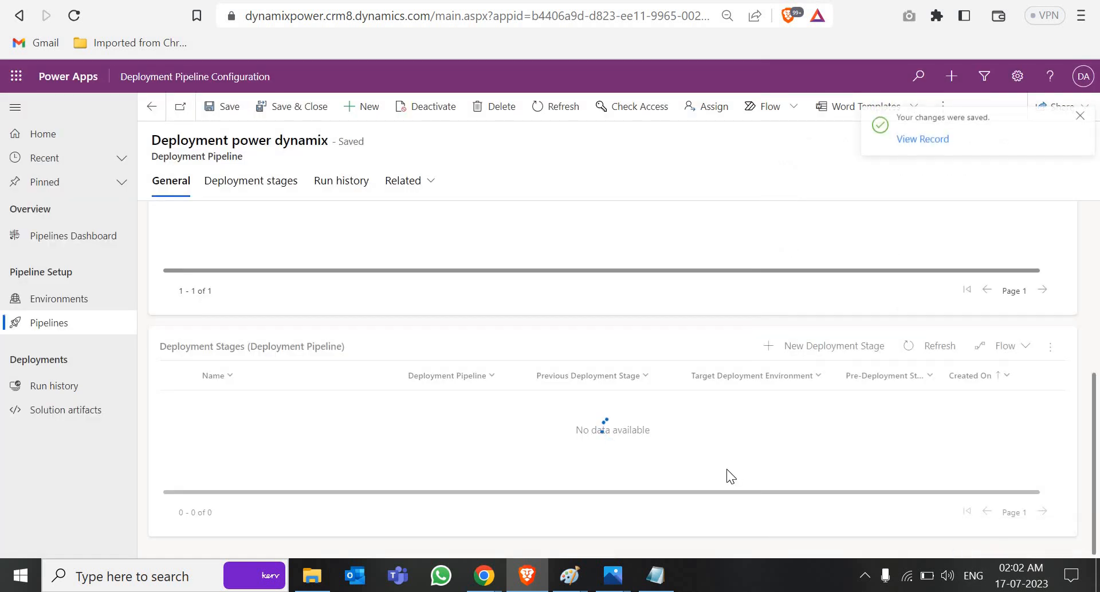
# Step: Save a 'Production Deployment' stage after Test deployment, targeting Production envv, with pre-deployment step required
pyautogui.click(851, 354)
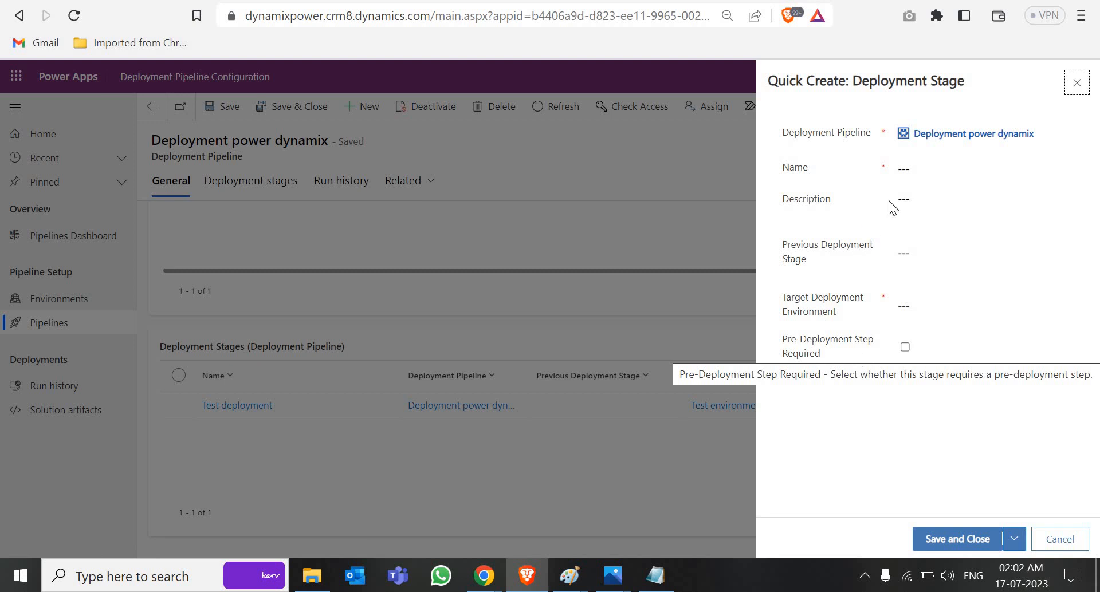
pyautogui.click(923, 176)
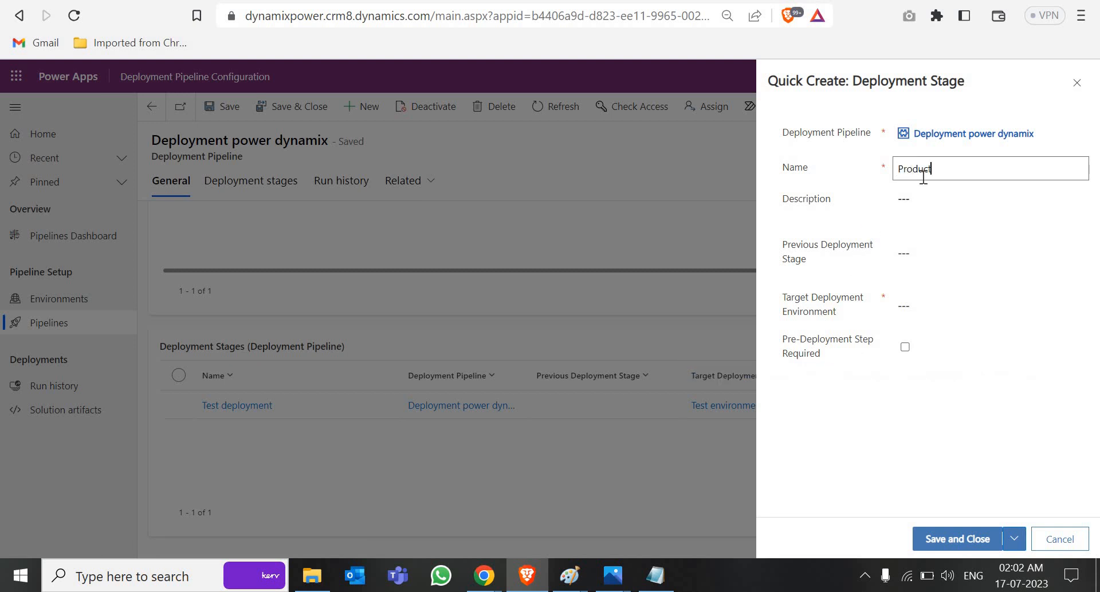
pyautogui.write('Production Deployment')
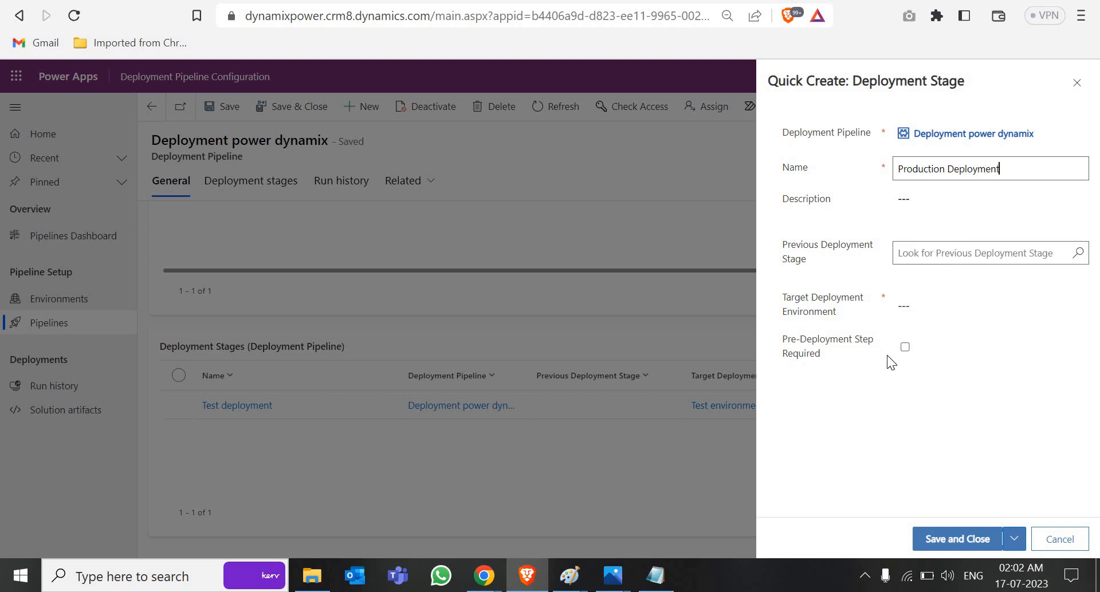
pyautogui.click(905, 347)
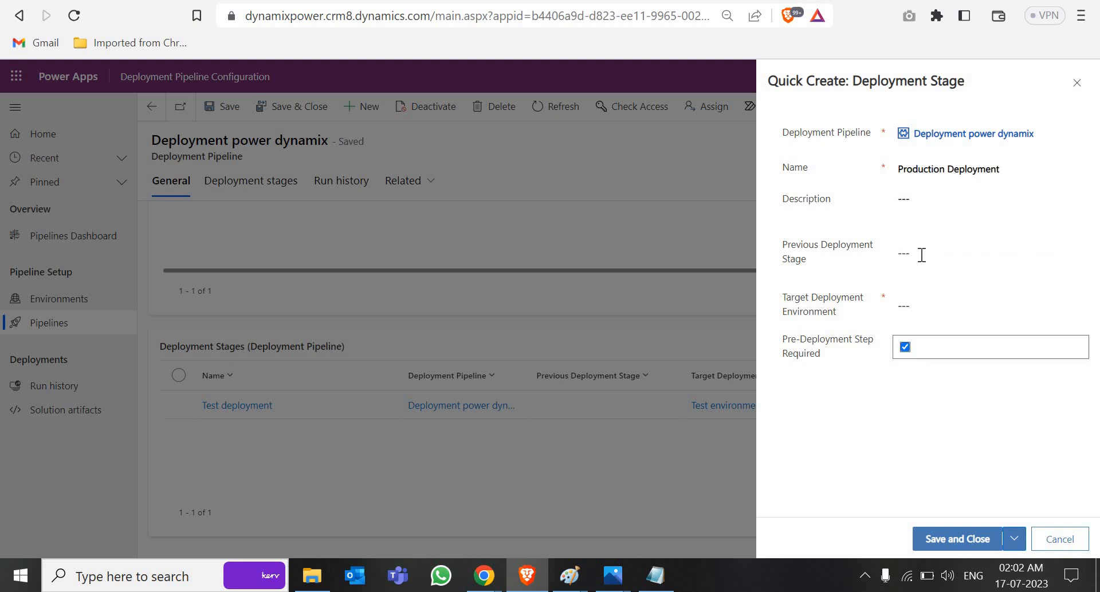
pyautogui.click(921, 254)
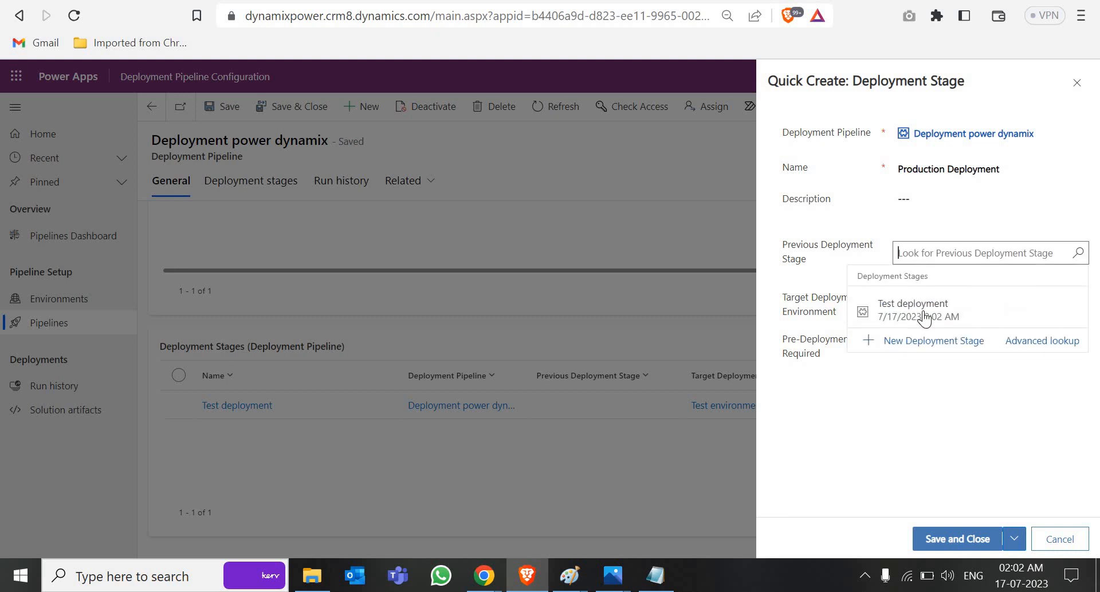
pyautogui.click(923, 315)
pyautogui.click(925, 306)
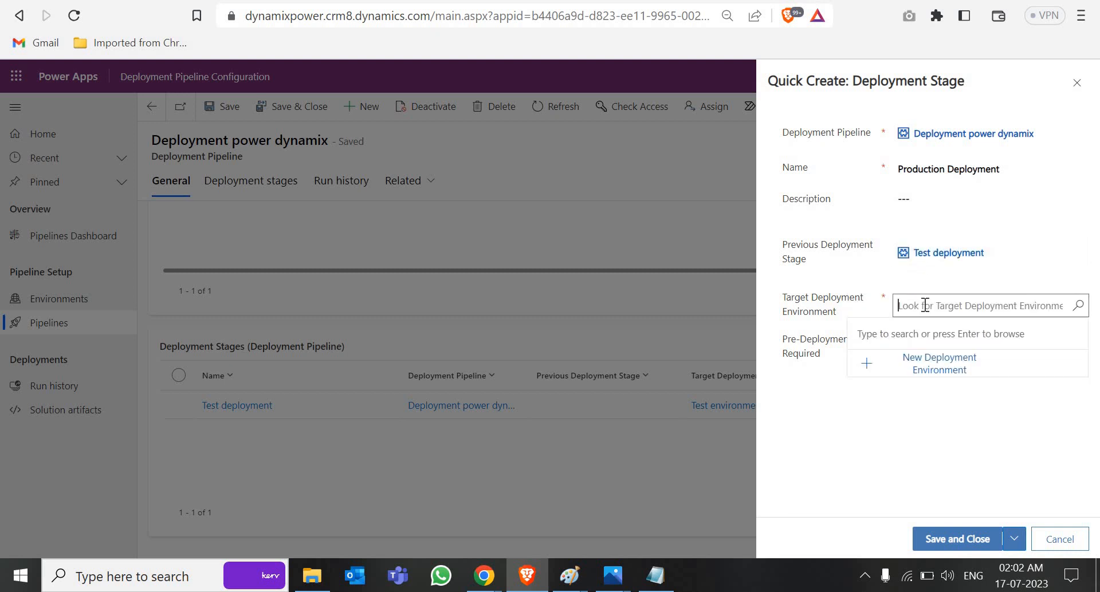
pyautogui.click(931, 373)
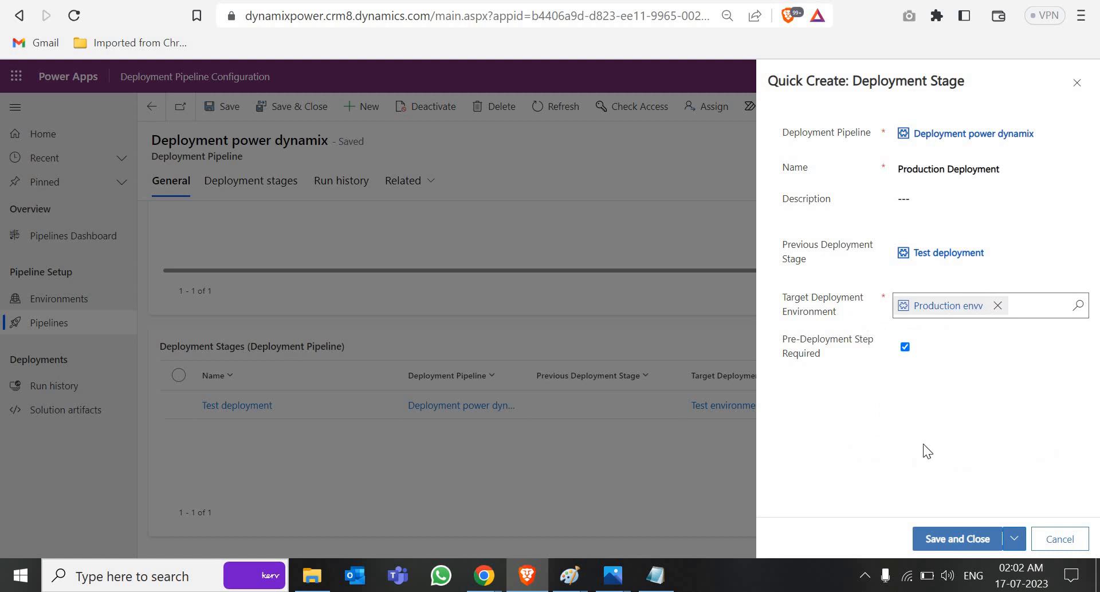
pyautogui.click(964, 540)
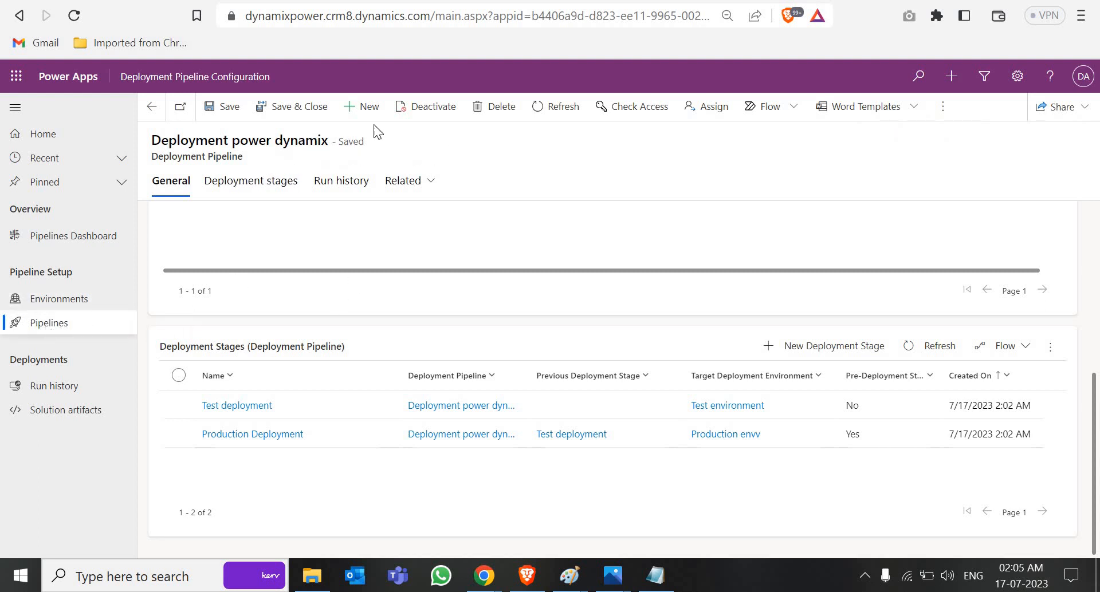
# Step: Refresh make.powerapps.com and select the Dynamix Power environment to list its solutions
pyautogui.hotkey('ctrl', 'Tab')
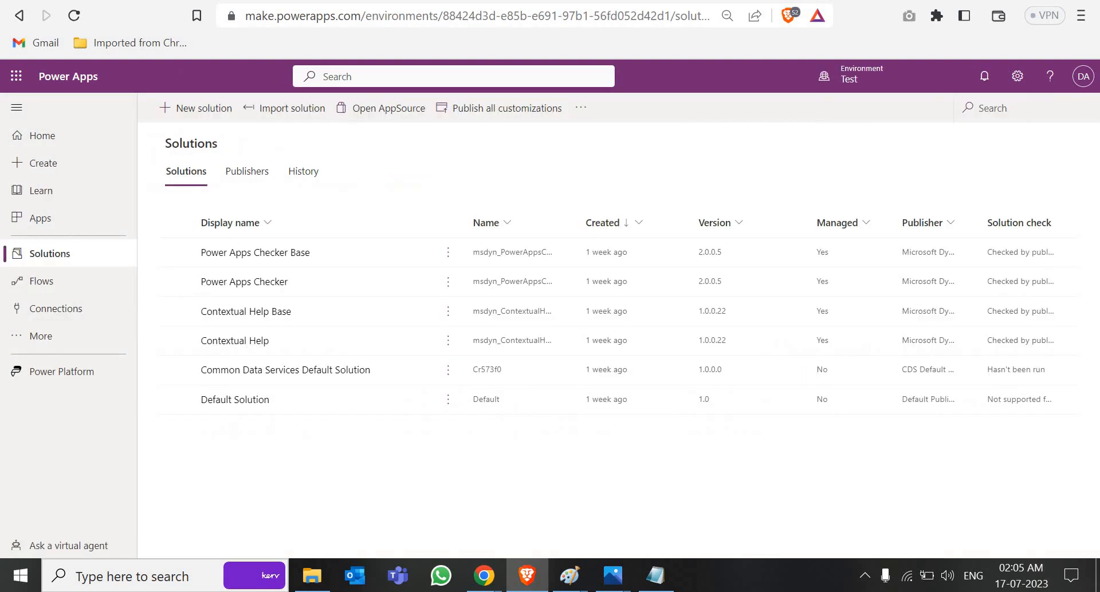
pyautogui.hotkey('ctrl', 'Tab')
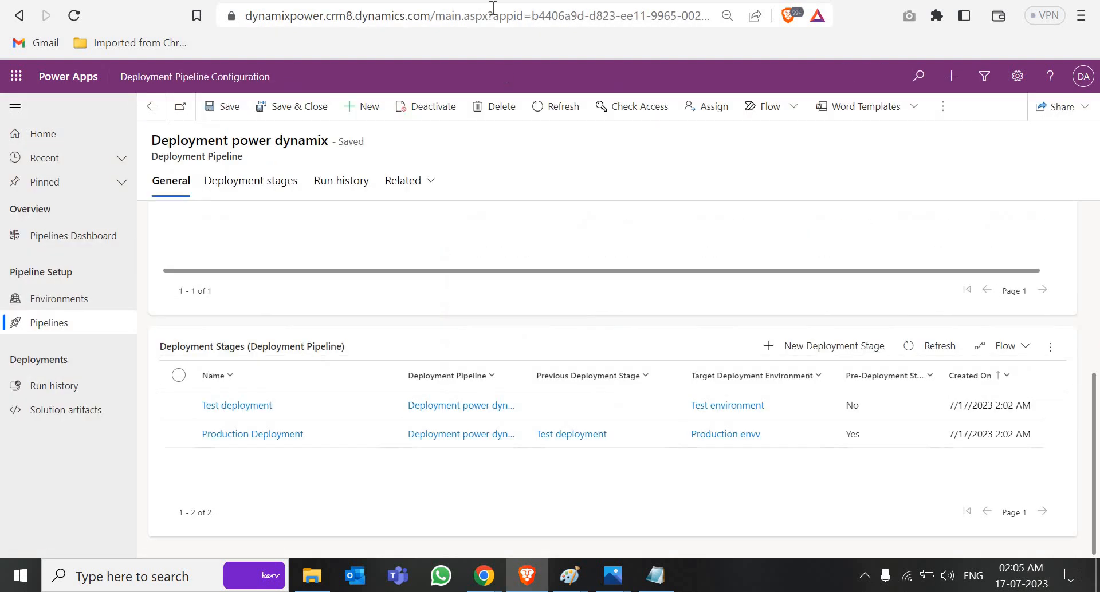
pyautogui.hotkey('ctrl', 'Tab')
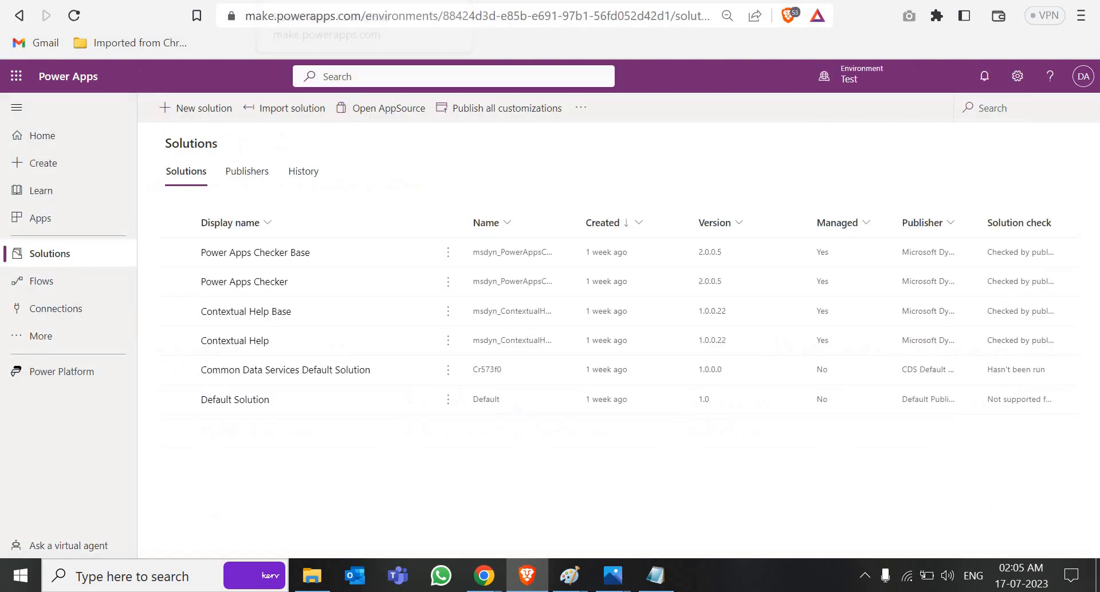
pyautogui.click(847, 76)
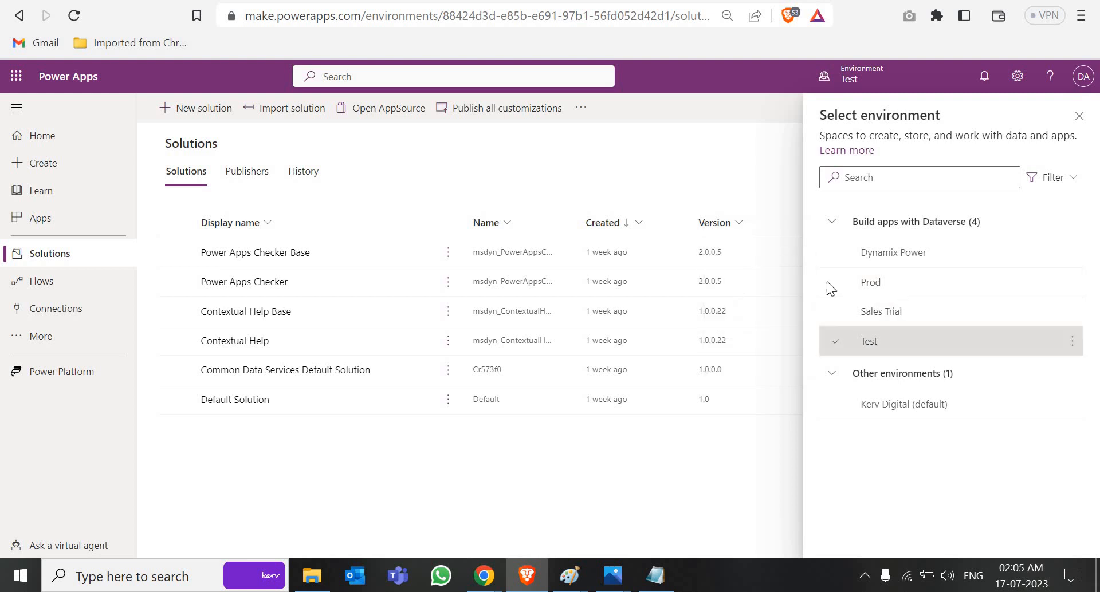
pyautogui.click(74, 15)
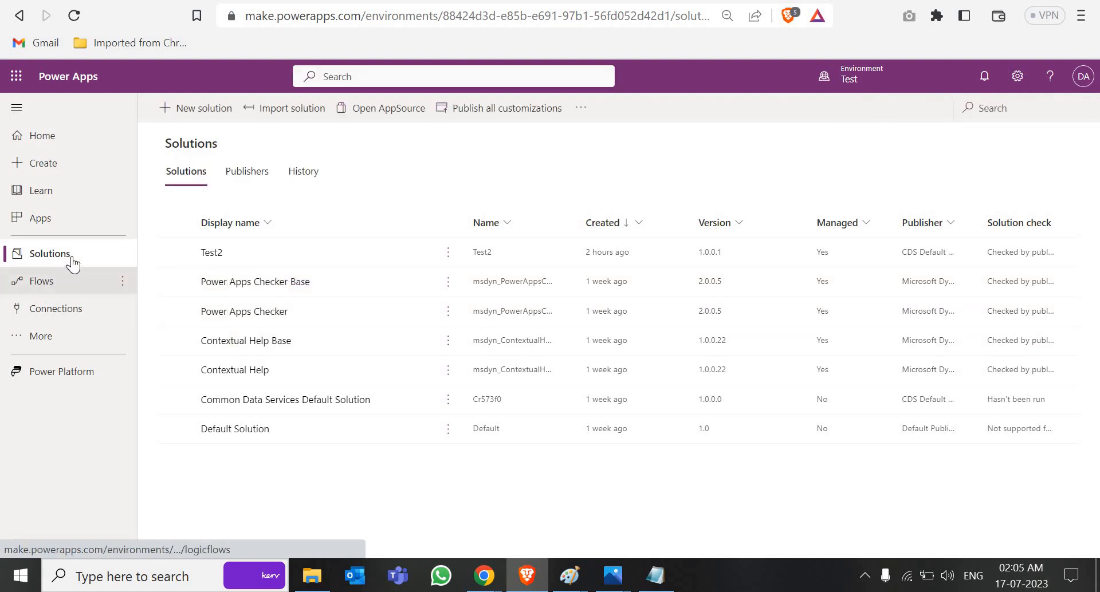
pyautogui.click(888, 83)
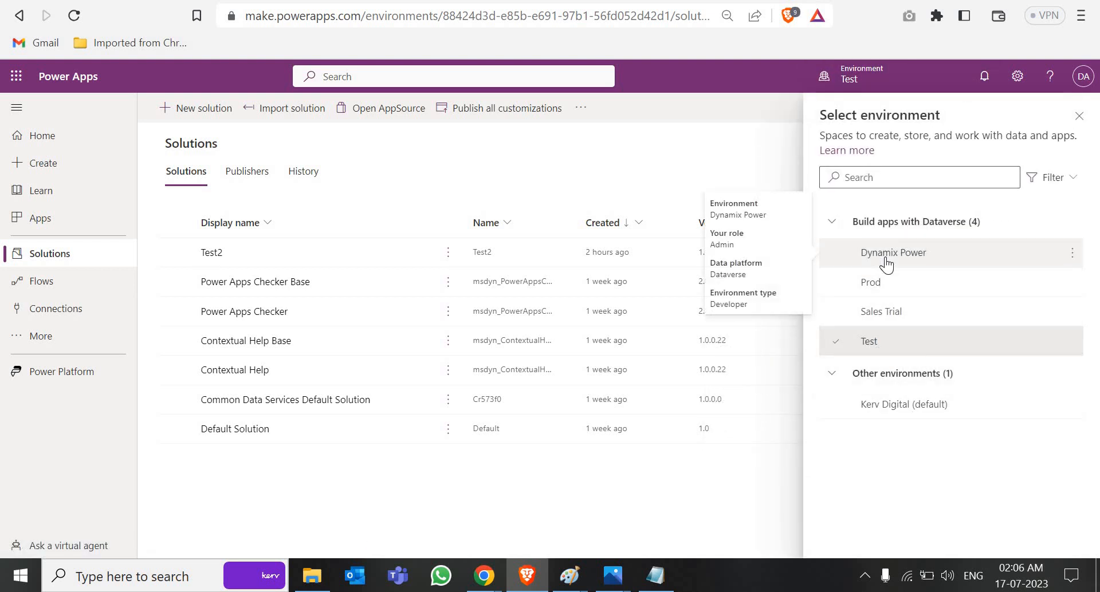
pyautogui.click(887, 262)
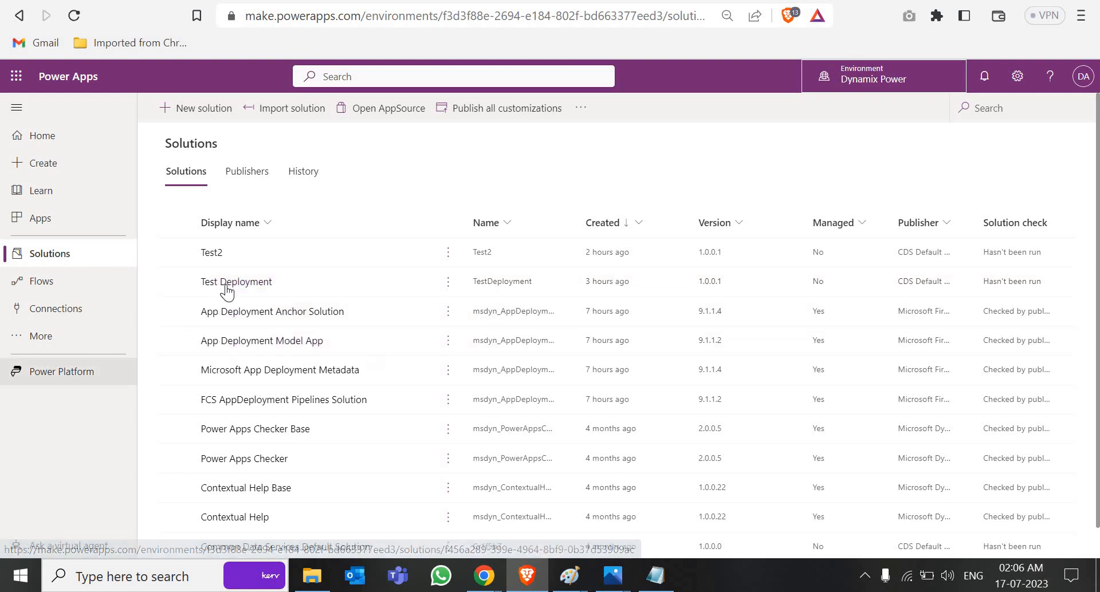
pyautogui.scroll(-1, 275, 438)
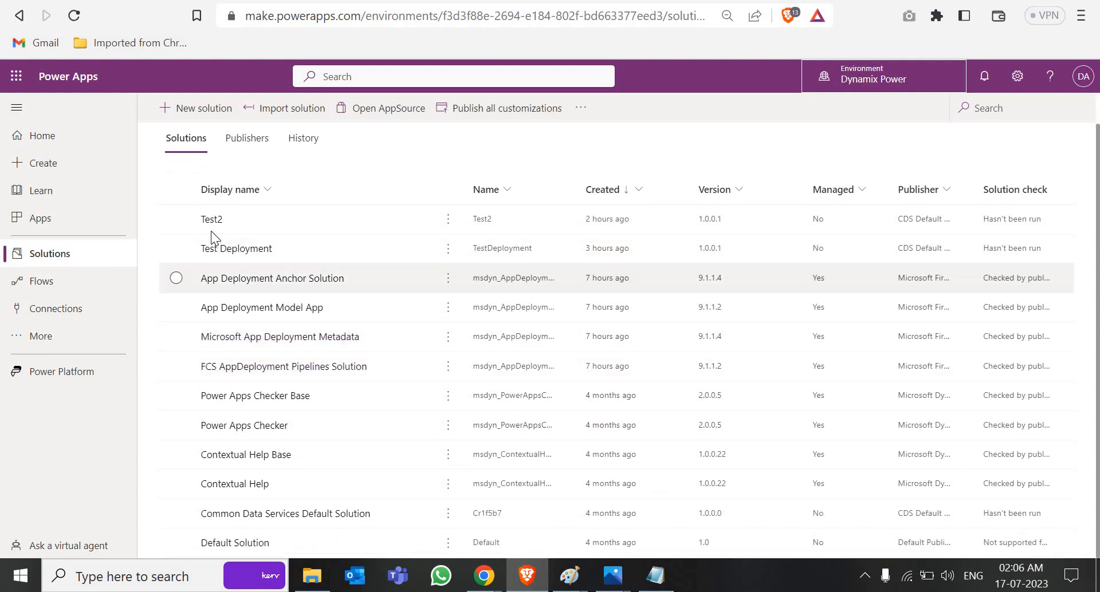
# Step: Create a solution with display name 'JUly 17' and CDS Default Publisher
pyautogui.click(190, 117)
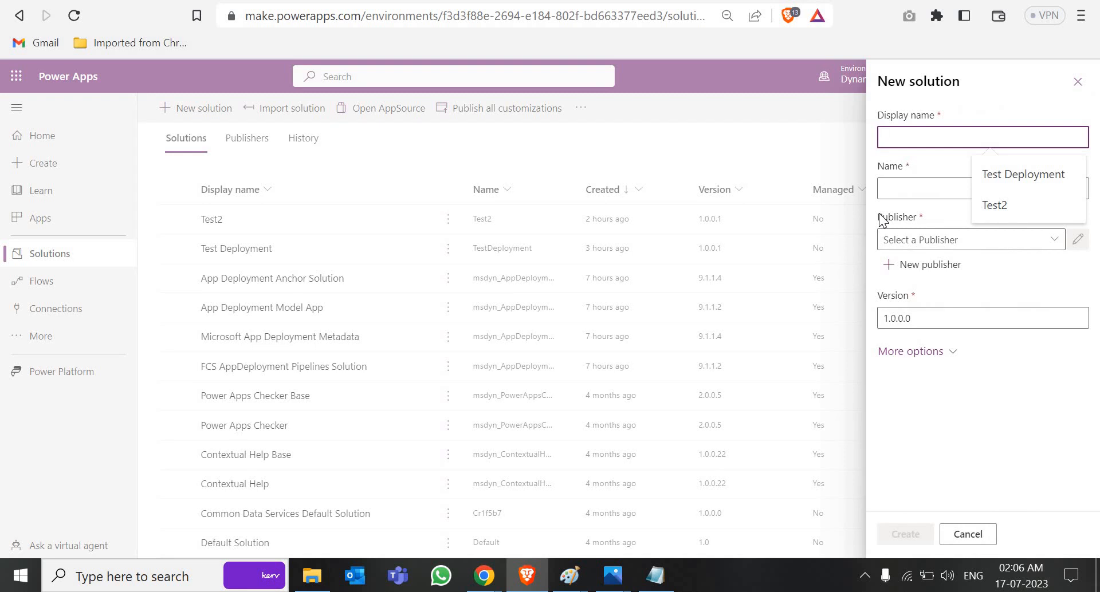
pyautogui.write('JUly 17')
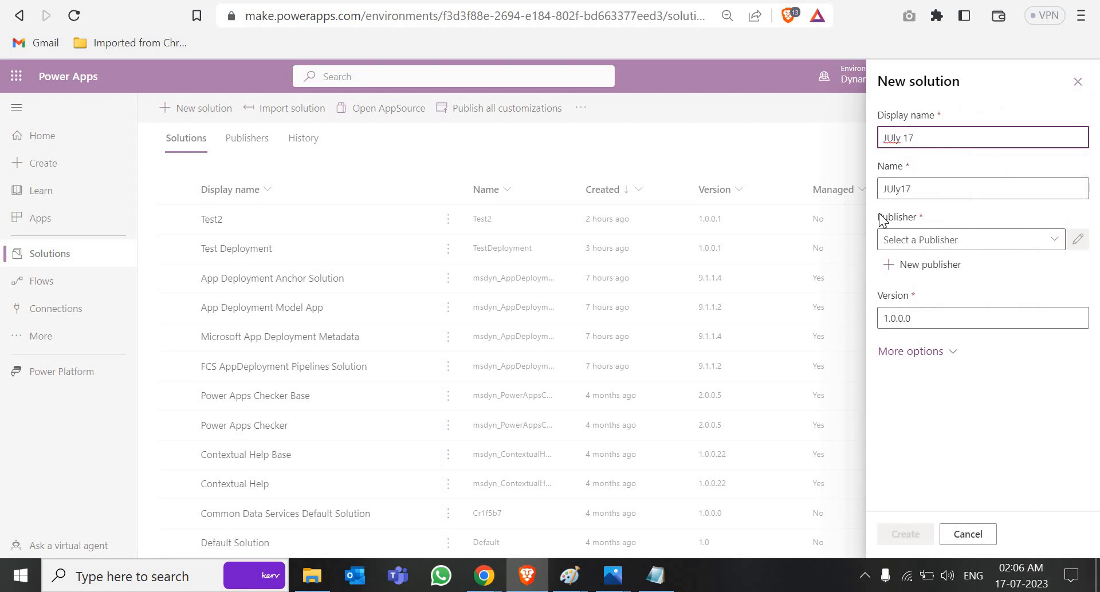
pyautogui.click(952, 238)
pyautogui.click(1055, 239)
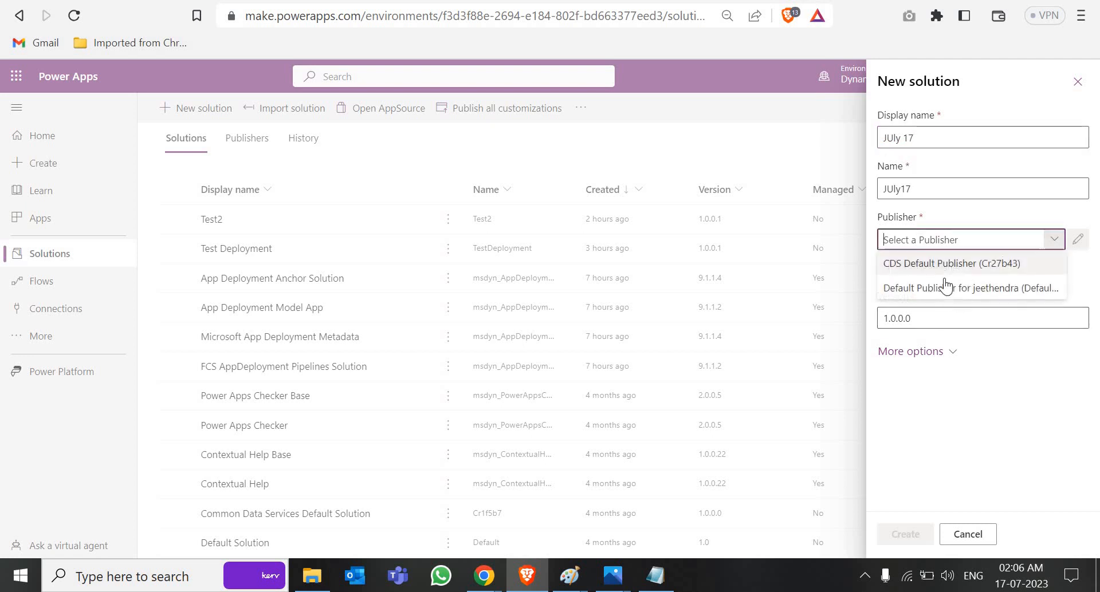
pyautogui.click(937, 266)
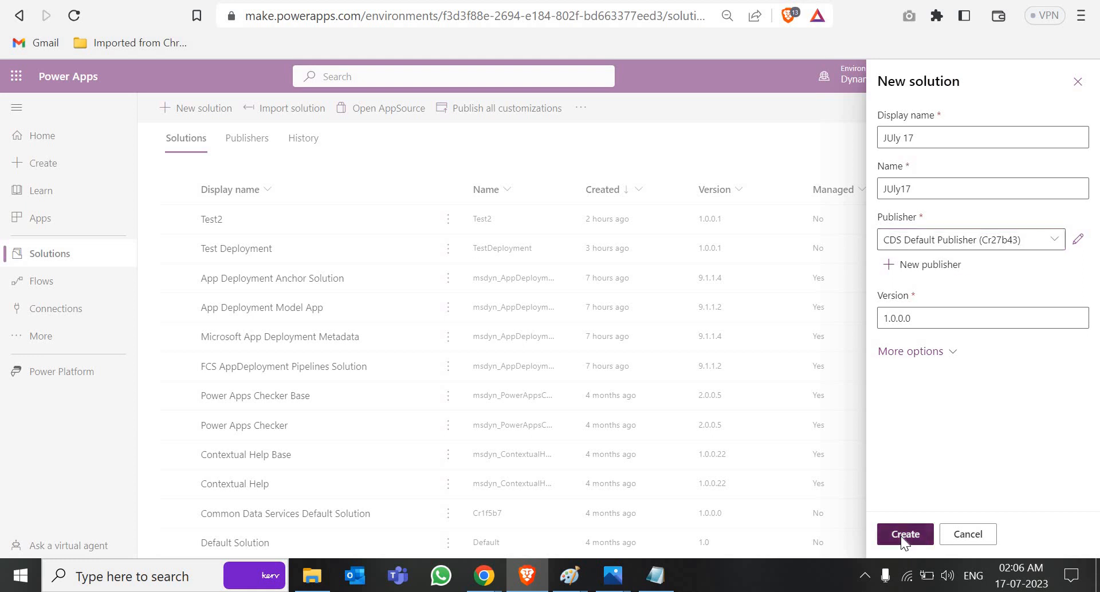
pyautogui.click(900, 537)
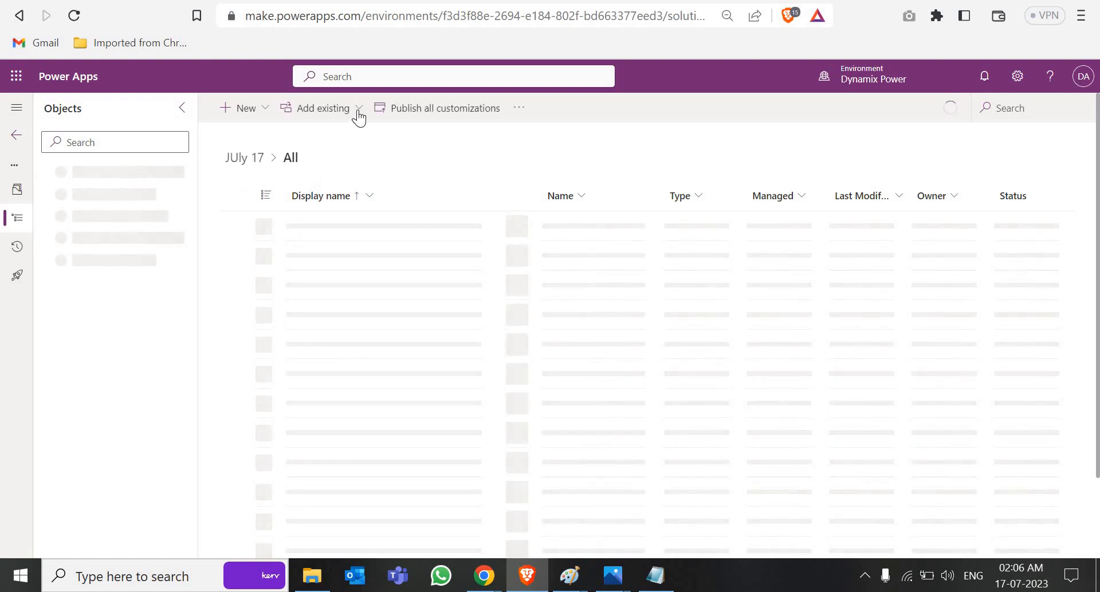
# Step: Add the existing AAD User, Account and Account (Sample Data) tables to JUly 17, including all objects
pyautogui.click(357, 115)
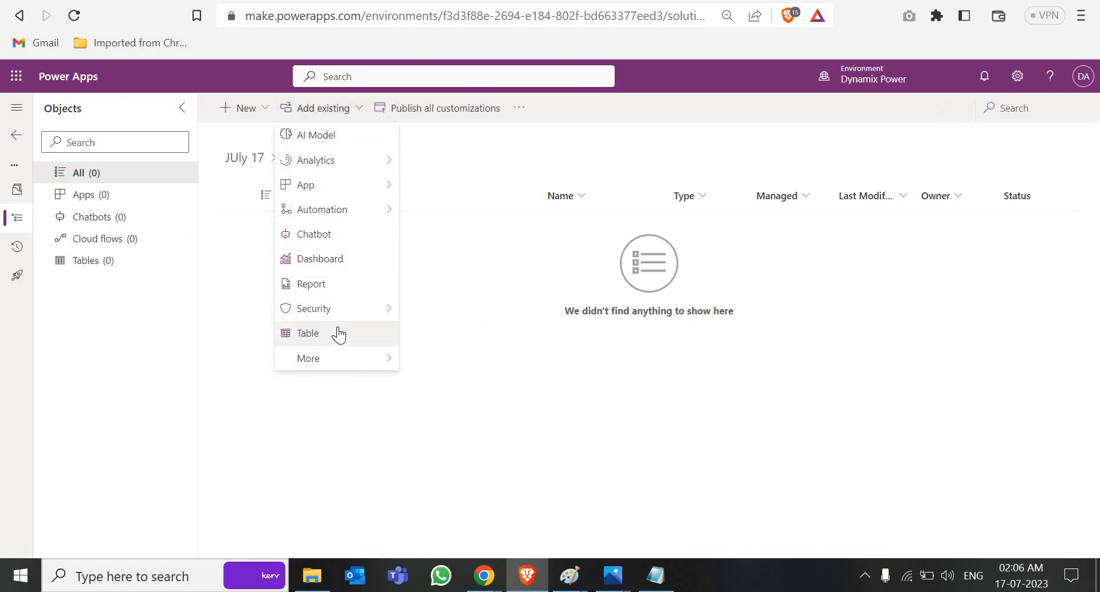
pyautogui.click(338, 334)
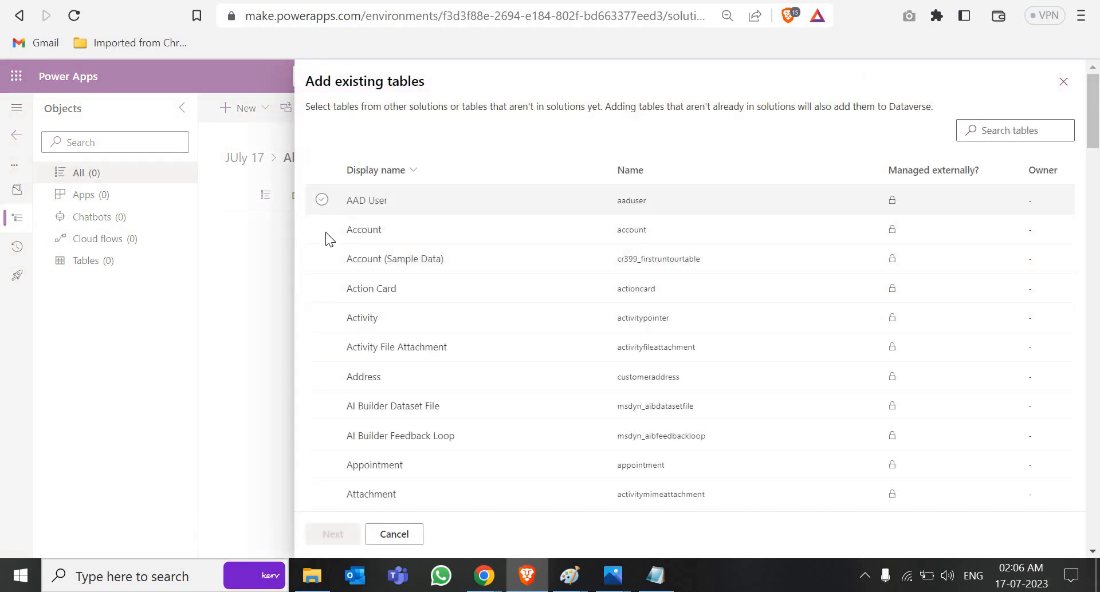
pyautogui.click(322, 199)
pyautogui.click(322, 229)
pyautogui.click(322, 258)
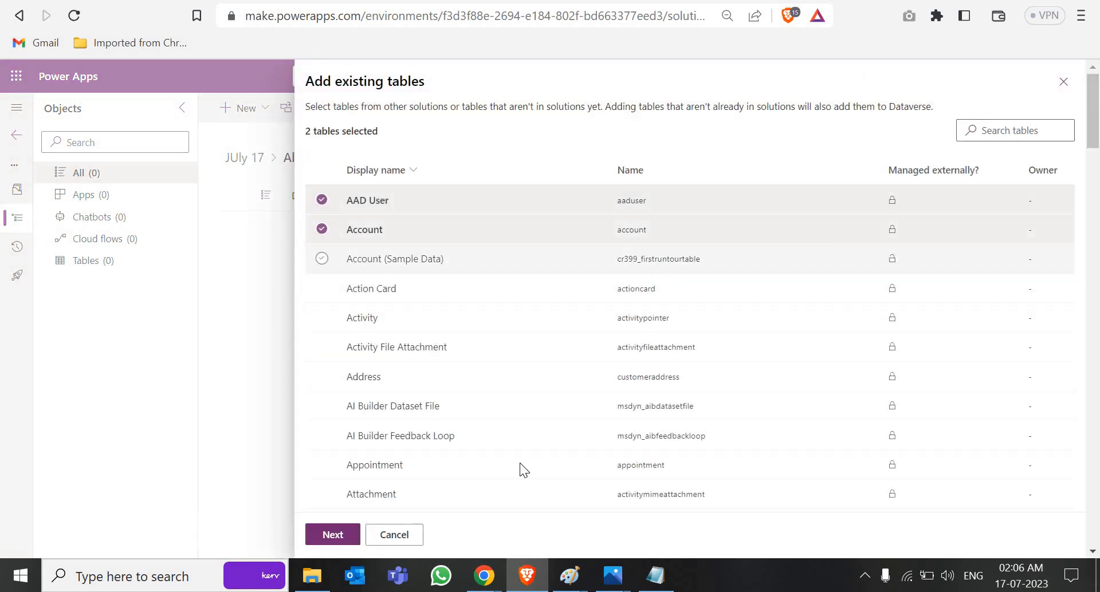
pyautogui.click(332, 538)
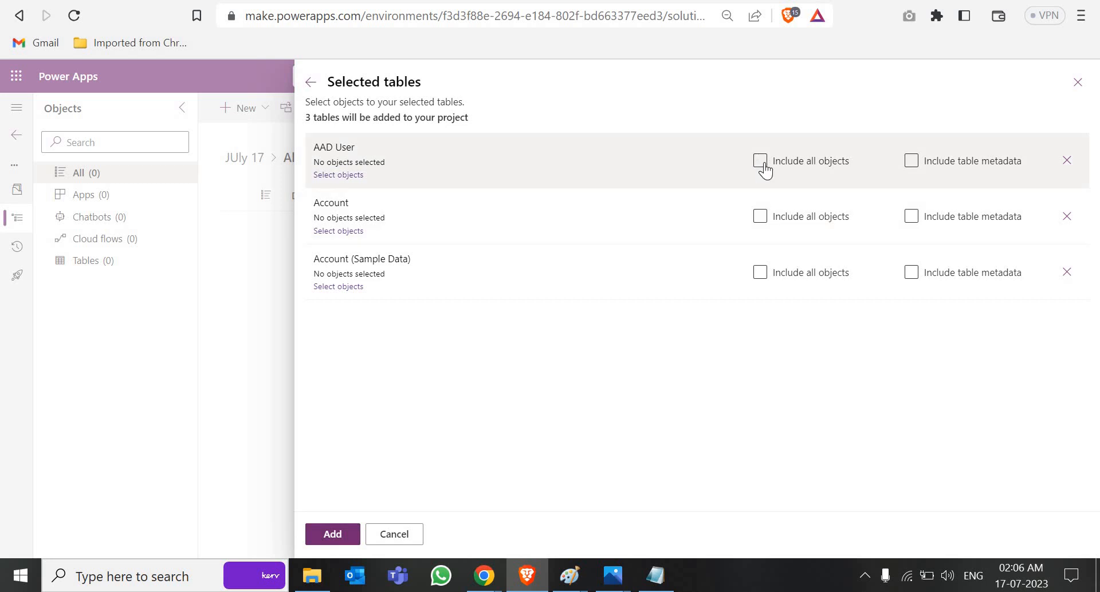
pyautogui.click(760, 273)
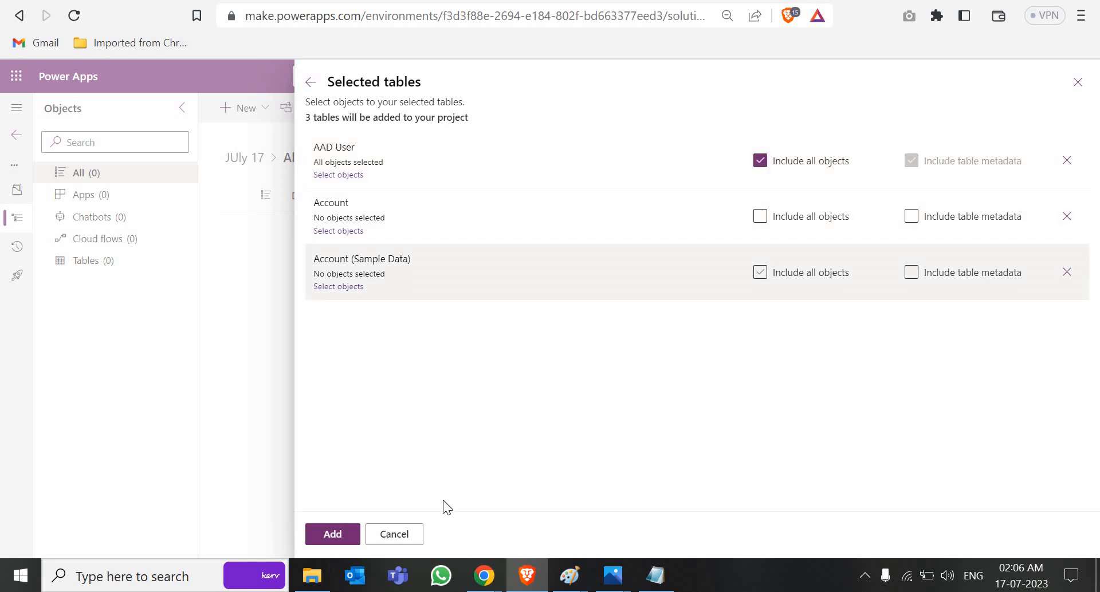
pyautogui.click(338, 536)
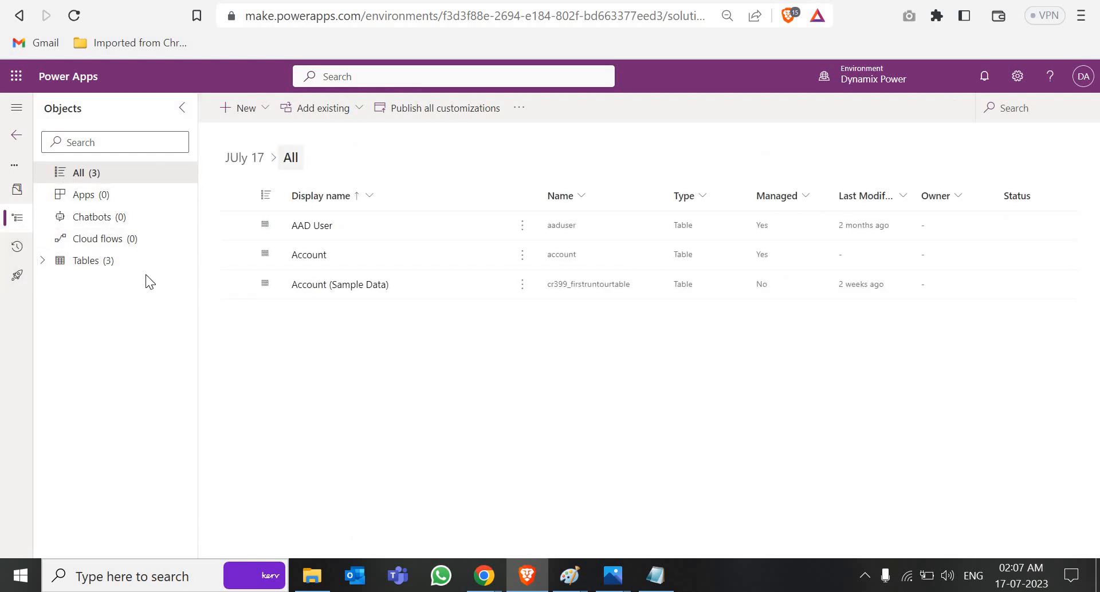
pyautogui.click(10, 116)
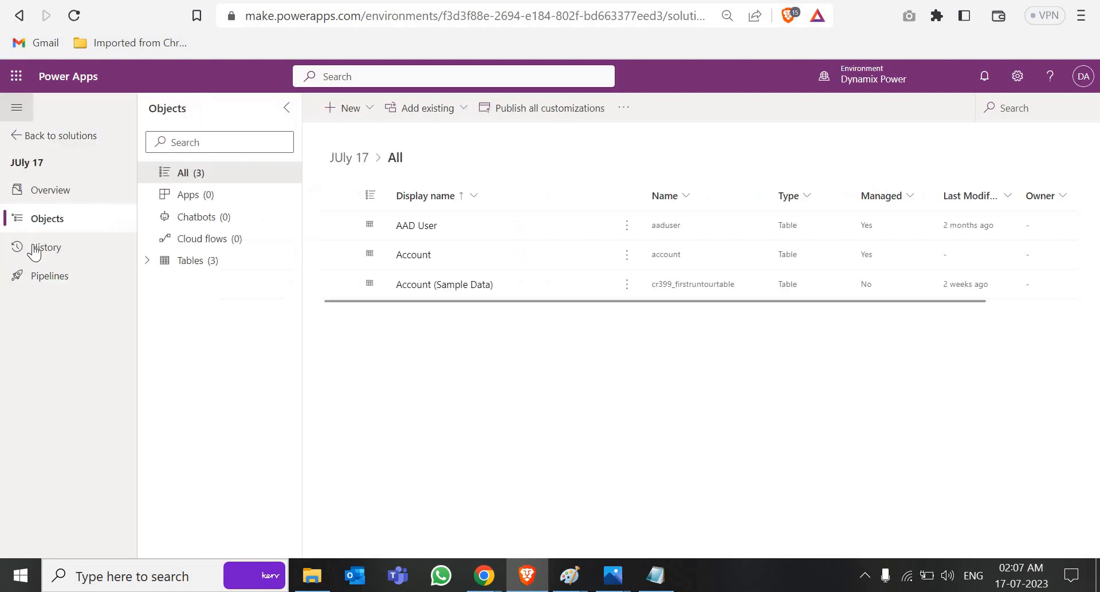
pyautogui.click(47, 278)
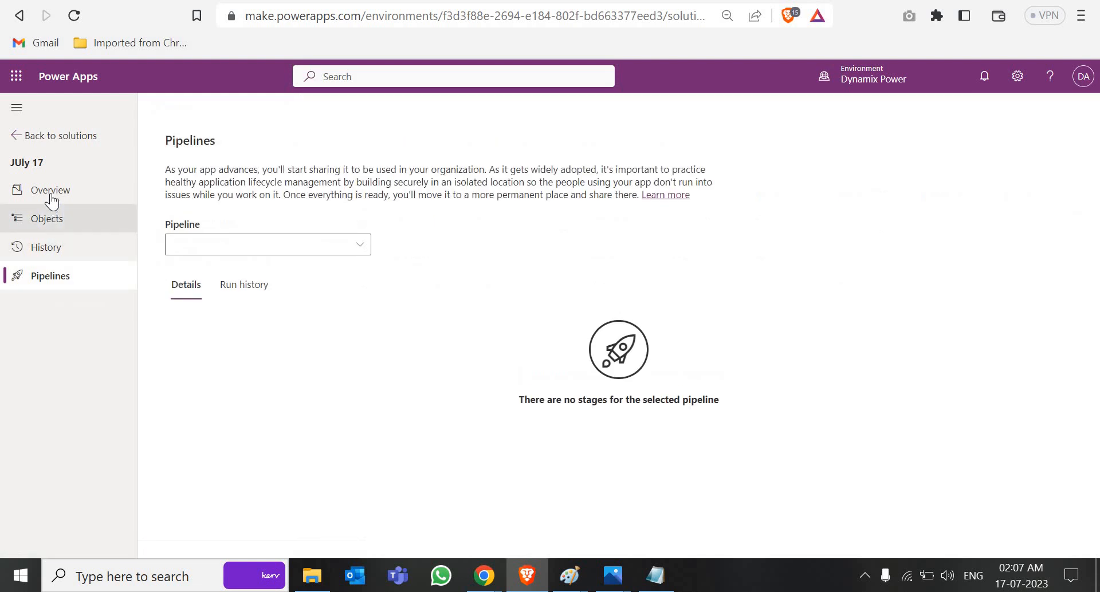
pyautogui.click(51, 196)
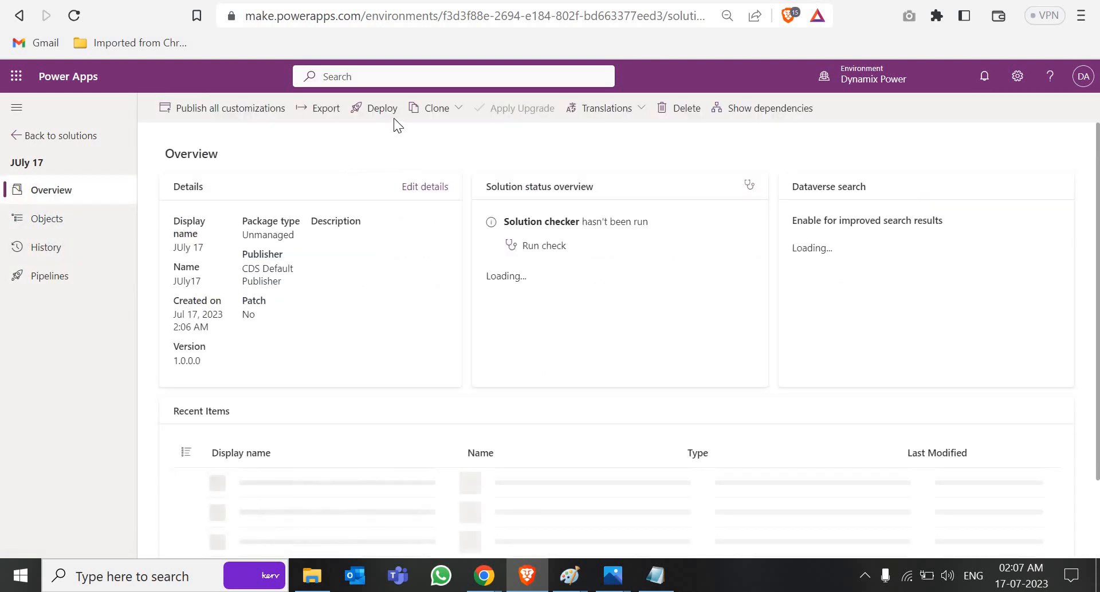
pyautogui.click(53, 281)
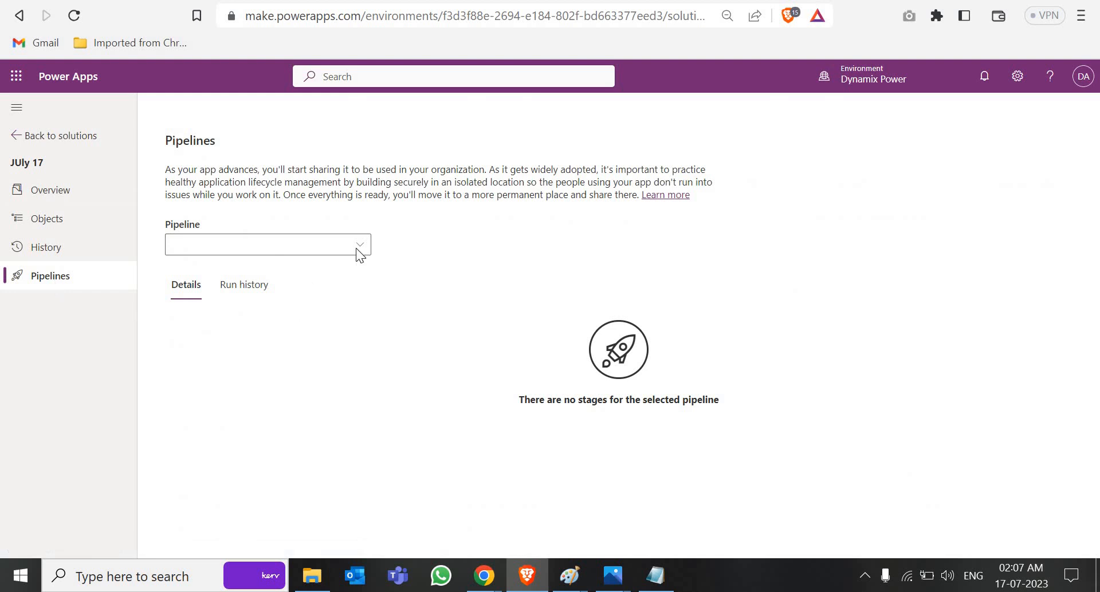
pyautogui.click(361, 247)
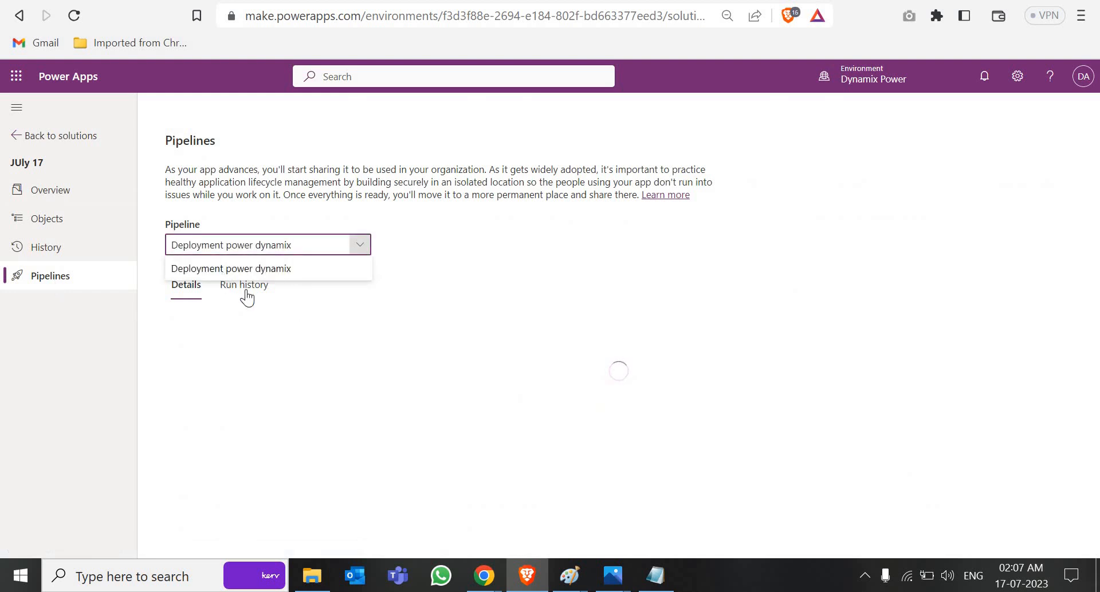
pyautogui.click(252, 269)
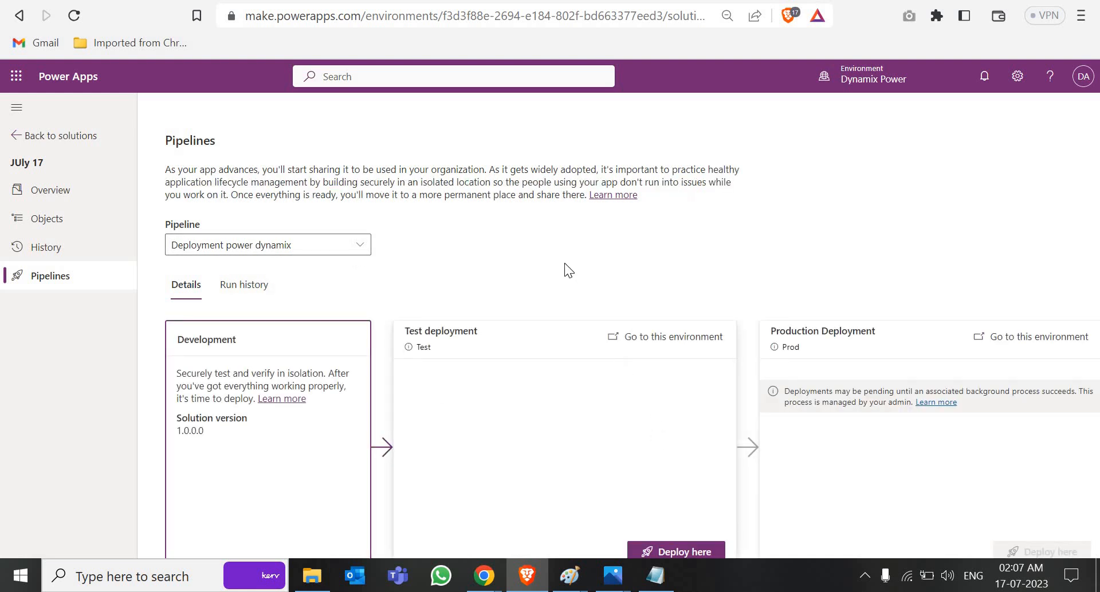
pyautogui.scroll(-1, 565, 263)
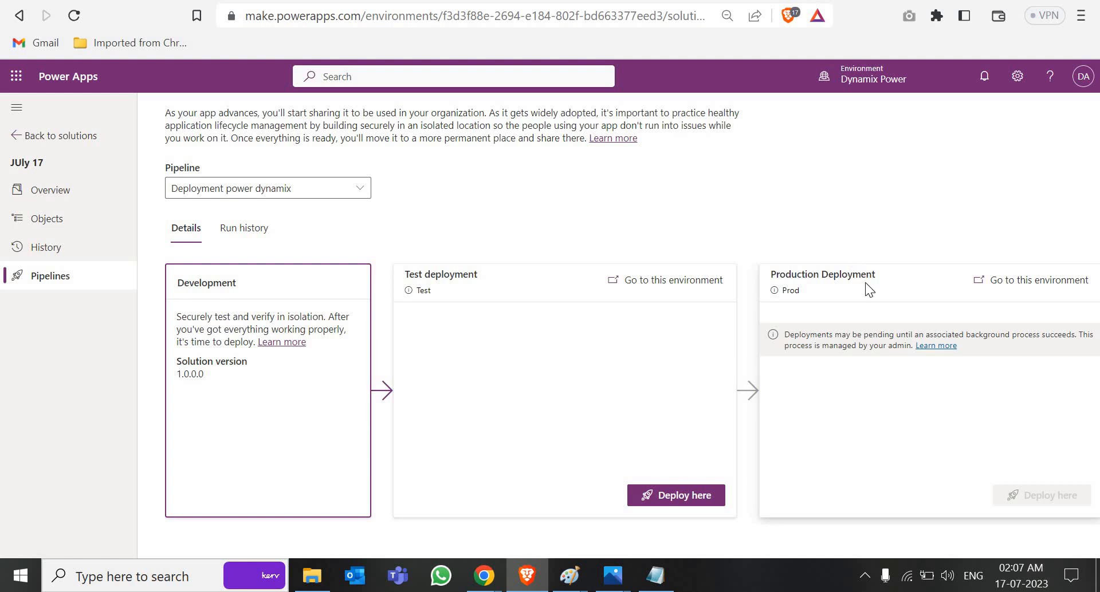
# Step: Deploy JUly 17 version 1.0.0.1 to the Test deployment stage
pyautogui.click(685, 497)
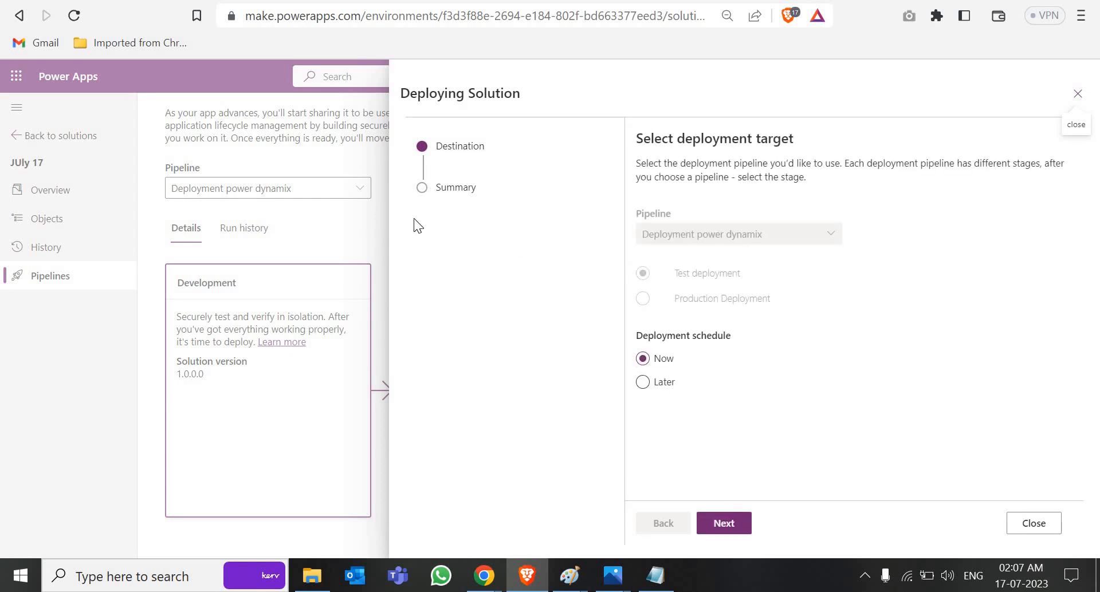
pyautogui.click(724, 523)
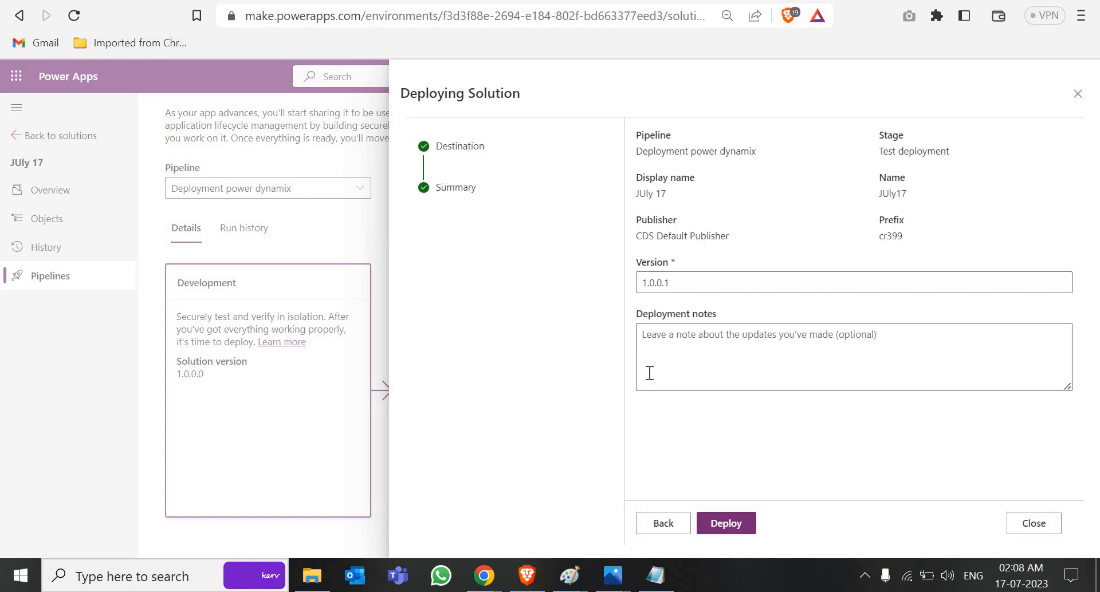
pyautogui.click(735, 528)
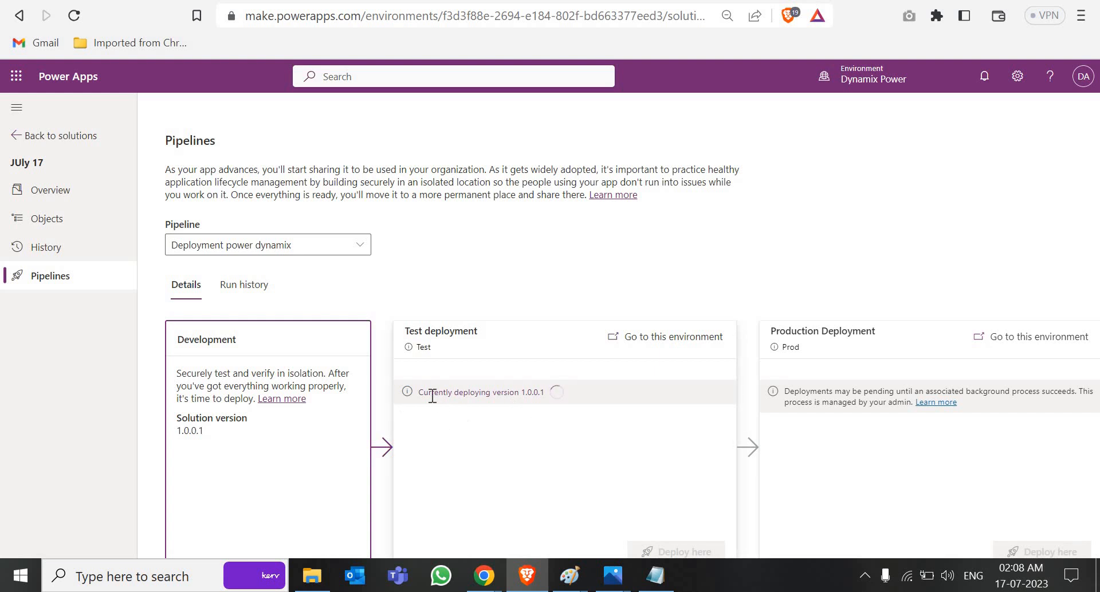
# Step: Highlight the Production Deployment stage title and its pending-deployment notice
pyautogui.scroll(-1, 526, 408)
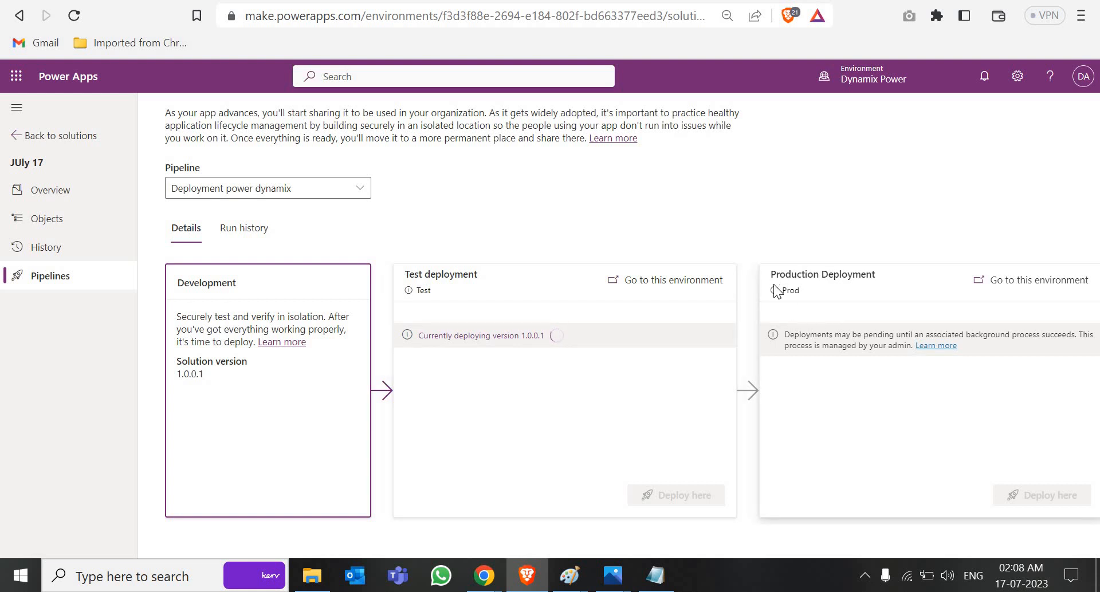
pyautogui.moveTo(774, 278); pyautogui.dragTo(859, 283)
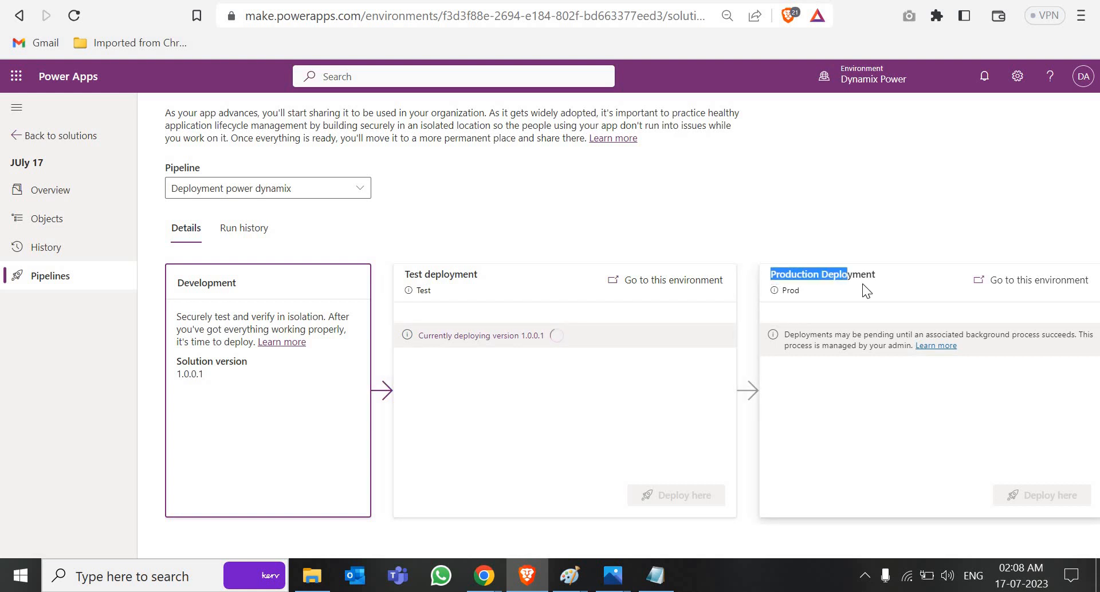
pyautogui.click(841, 325)
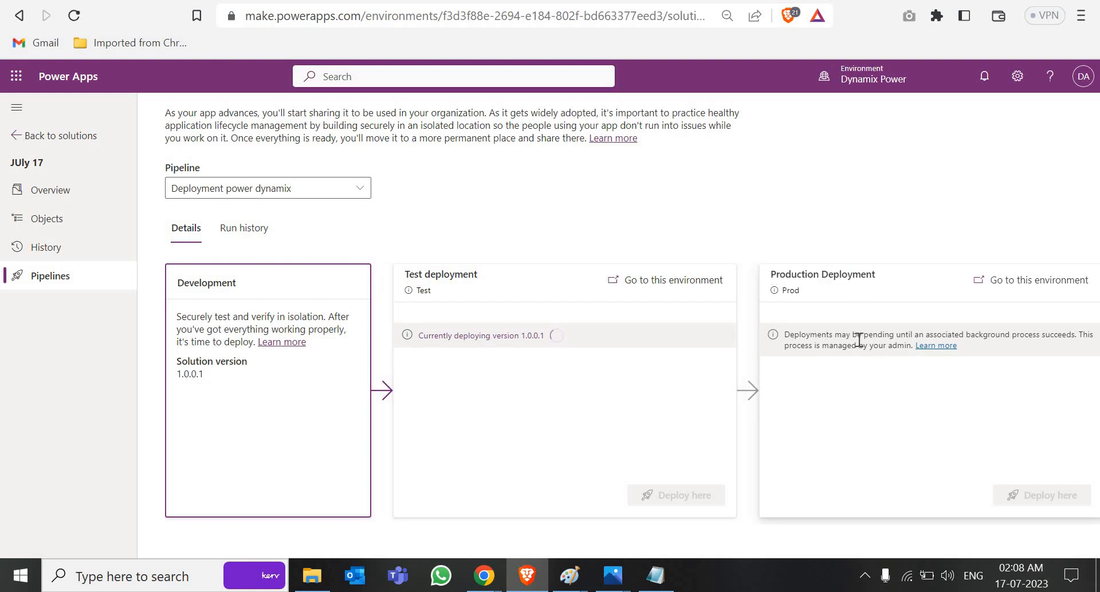
pyautogui.moveTo(874, 342); pyautogui.dragTo(857, 335)
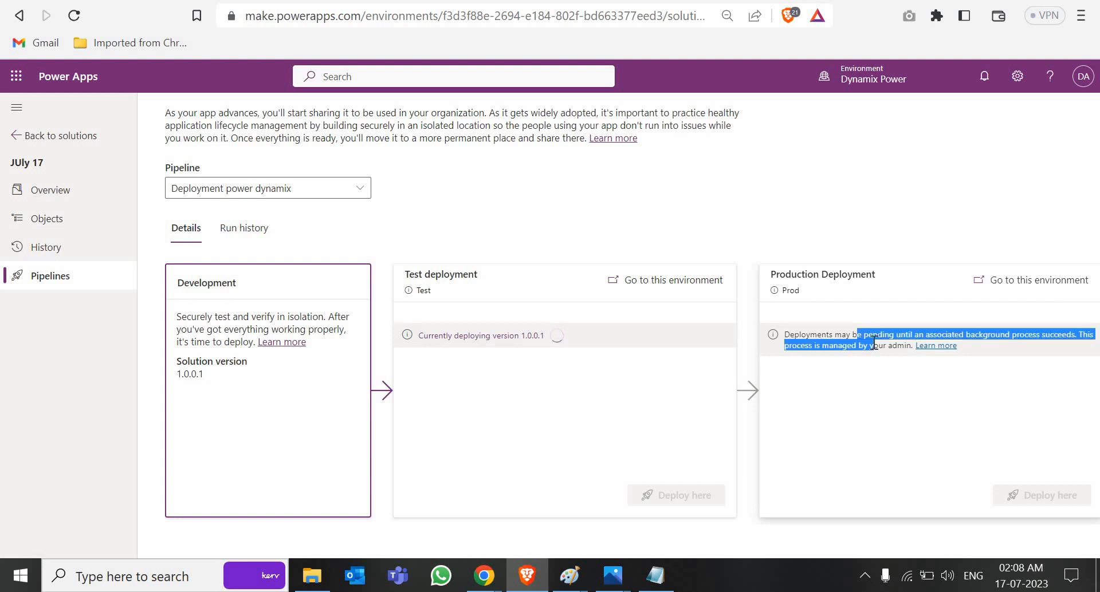
pyautogui.click(538, 367)
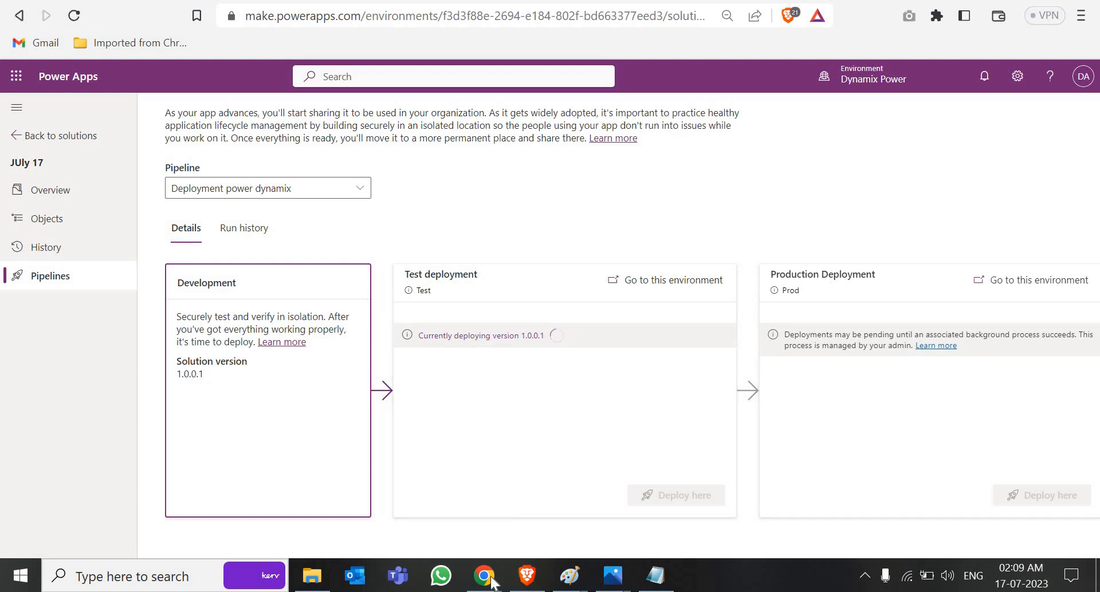
# Step: Show the Deployment slide of the Power Platform Pipelines deck, then return to Power Apps
pyautogui.moveTo(485, 576)
pyautogui.click(438, 526)
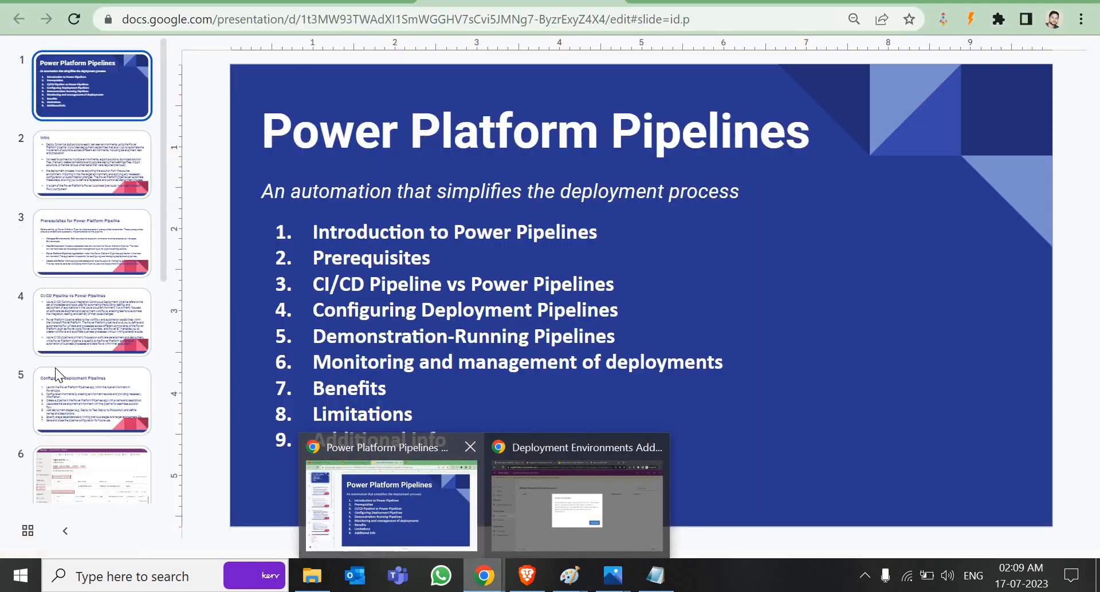
pyautogui.click(54, 456)
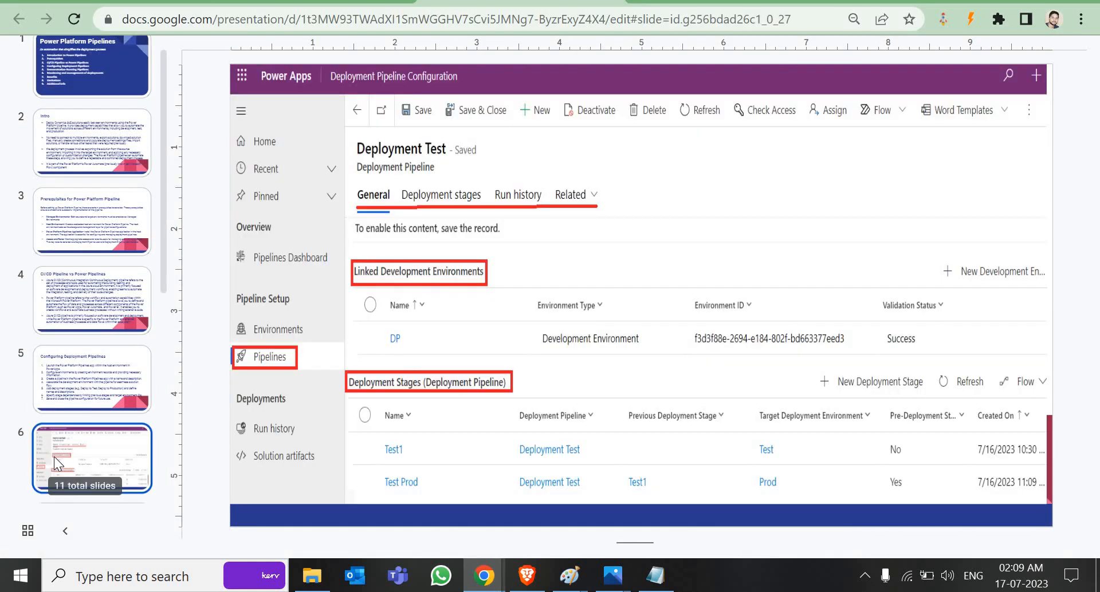
pyautogui.click(54, 456)
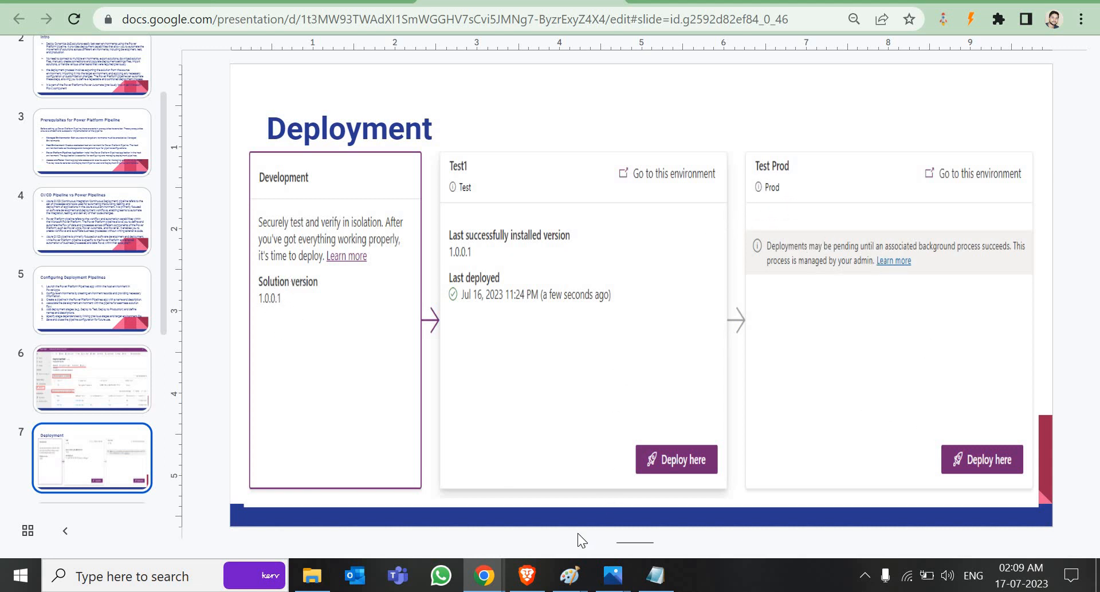
pyautogui.click(527, 575)
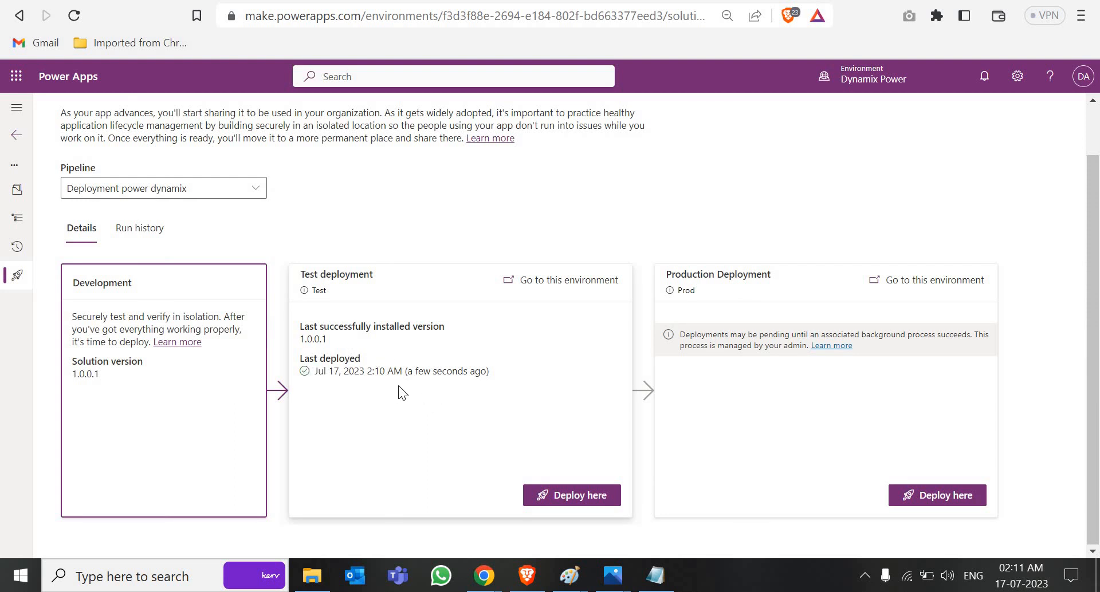
# Step: Open the Test and Production environments in new tabs from the pipeline page
pyautogui.click(539, 285)
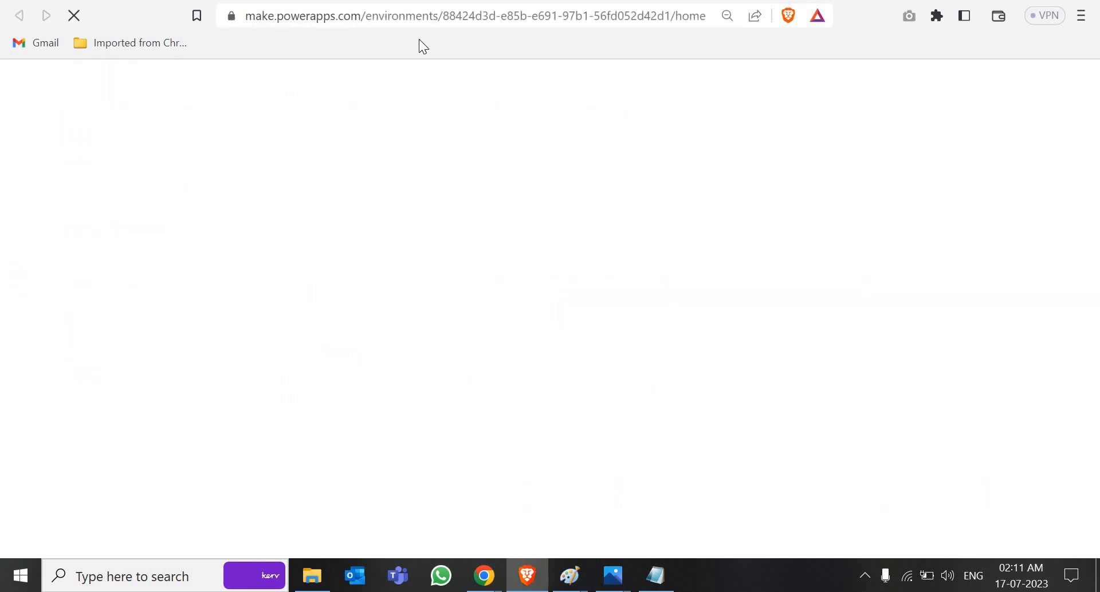
pyautogui.hotkey('ctrl', 'shift', 'Tab')
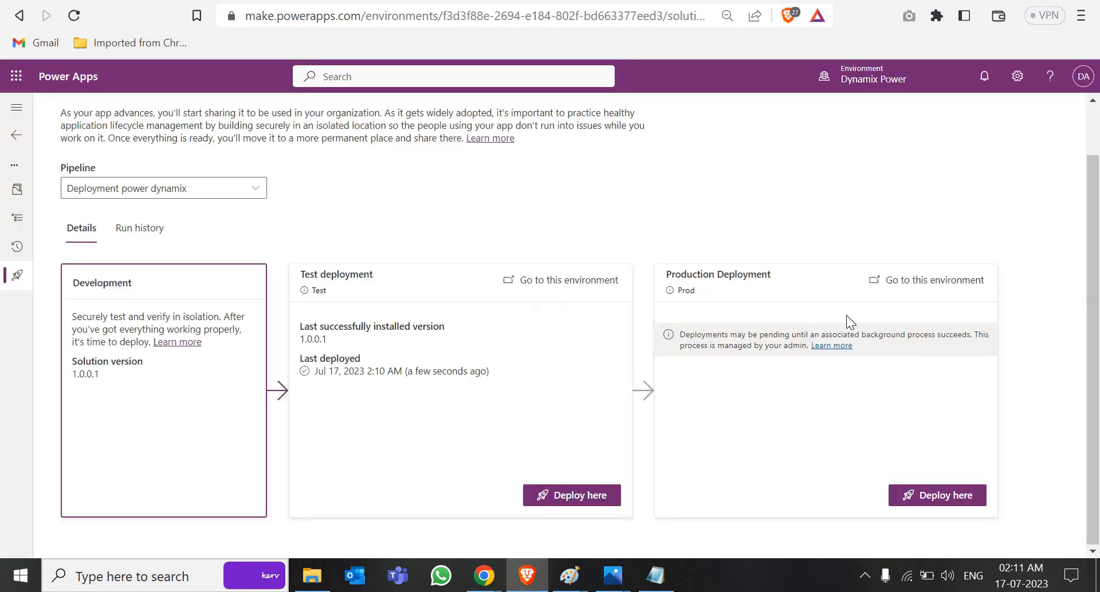
pyautogui.click(917, 287)
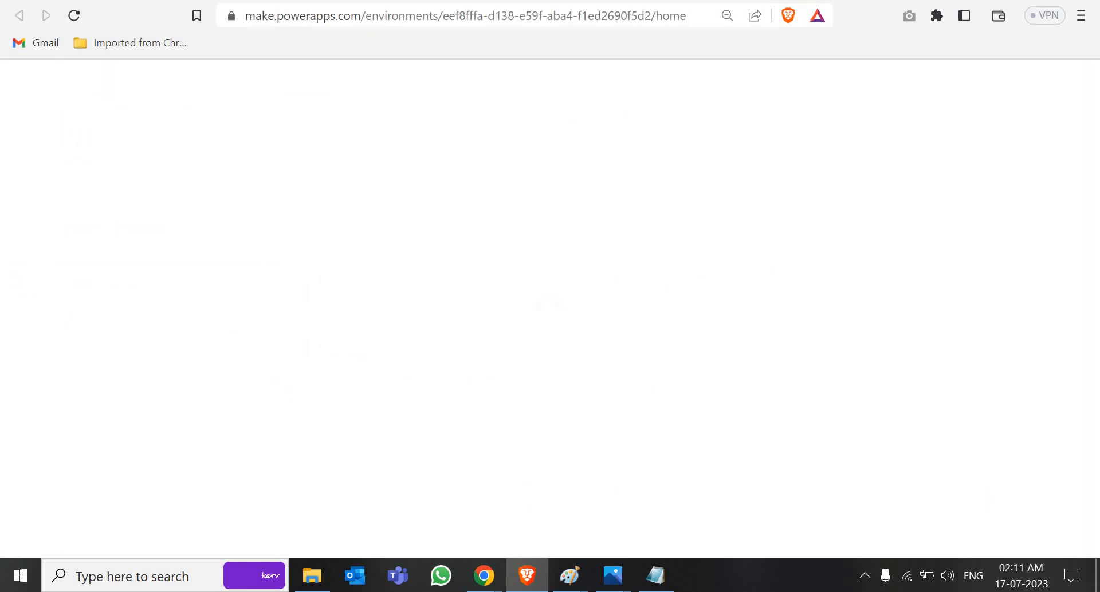
pyautogui.hotkey('ctrl', 'shift', 'Tab')
# Step: List the solutions in the Test and Prod environments, then go back to the pipeline
pyautogui.hotkey('ctrl', 'Tab')
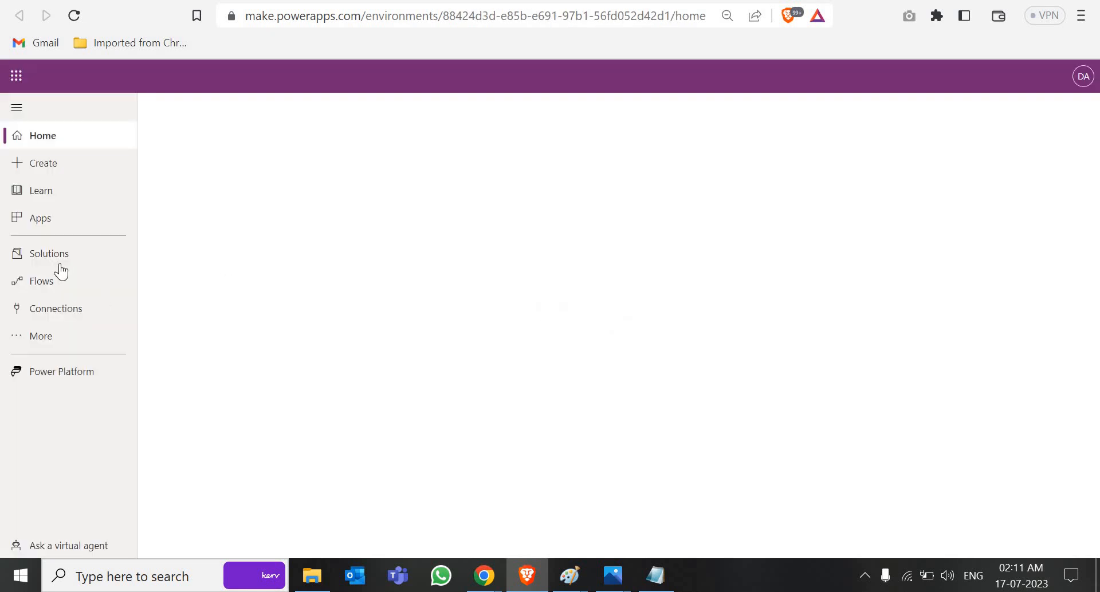
pyautogui.click(64, 262)
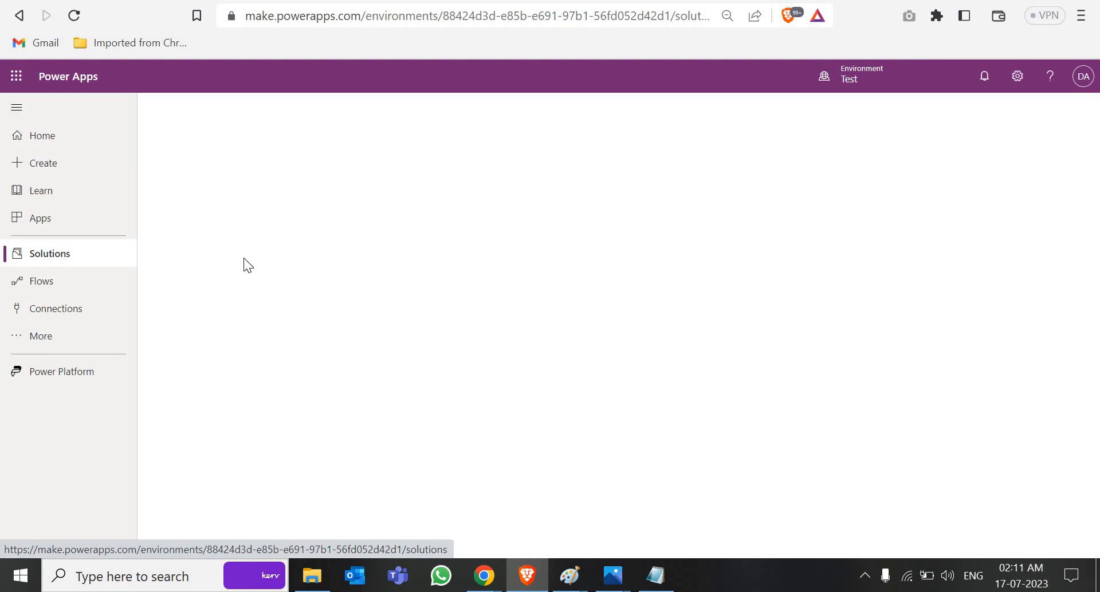
pyautogui.click(374, 0)
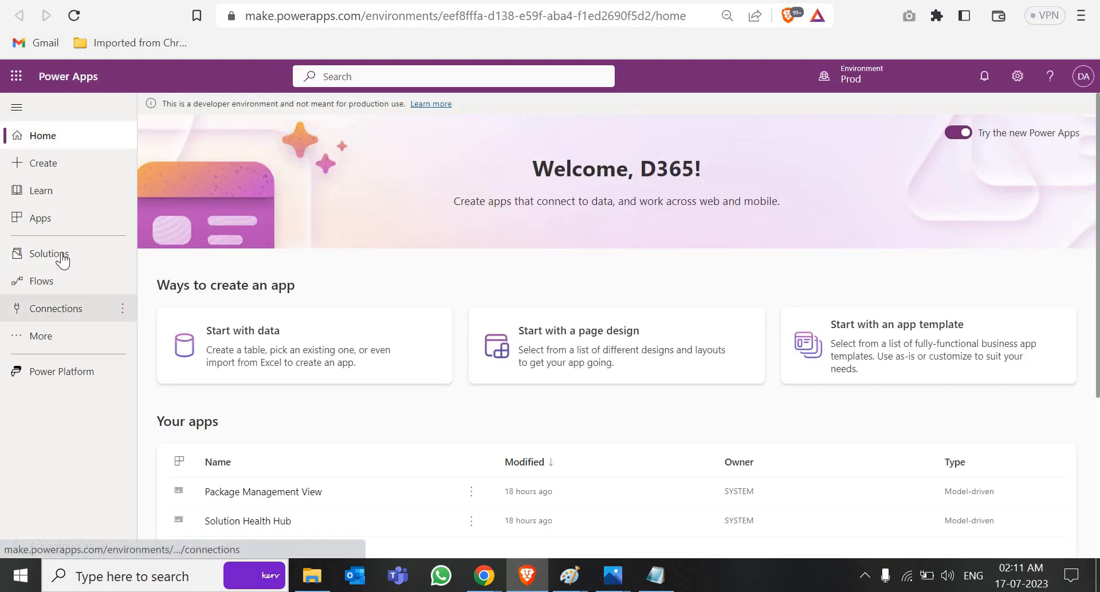
pyautogui.click(60, 256)
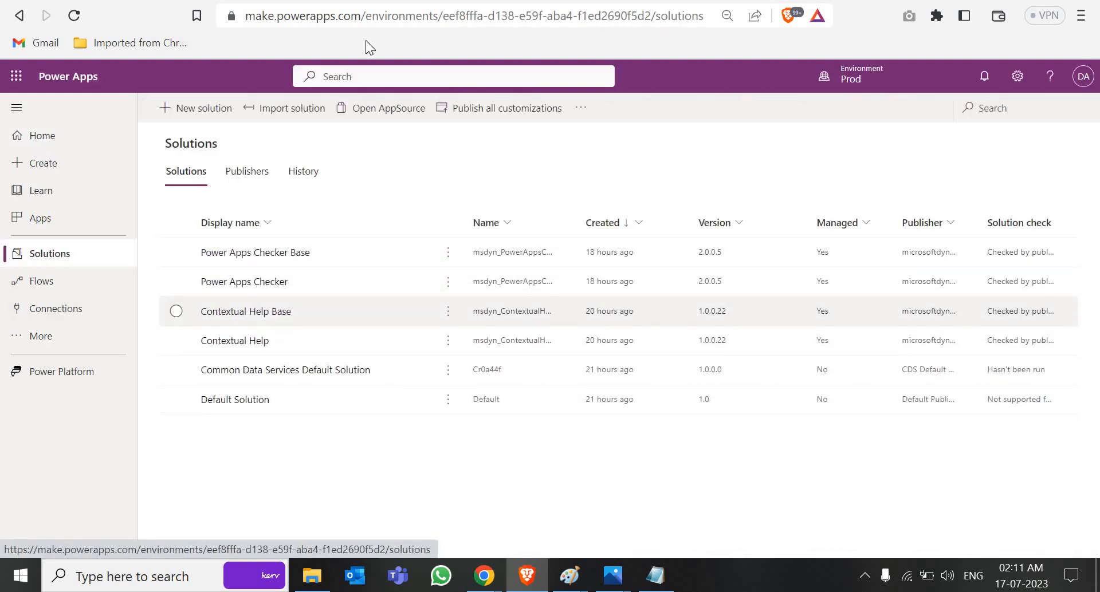
pyautogui.click(356, 1)
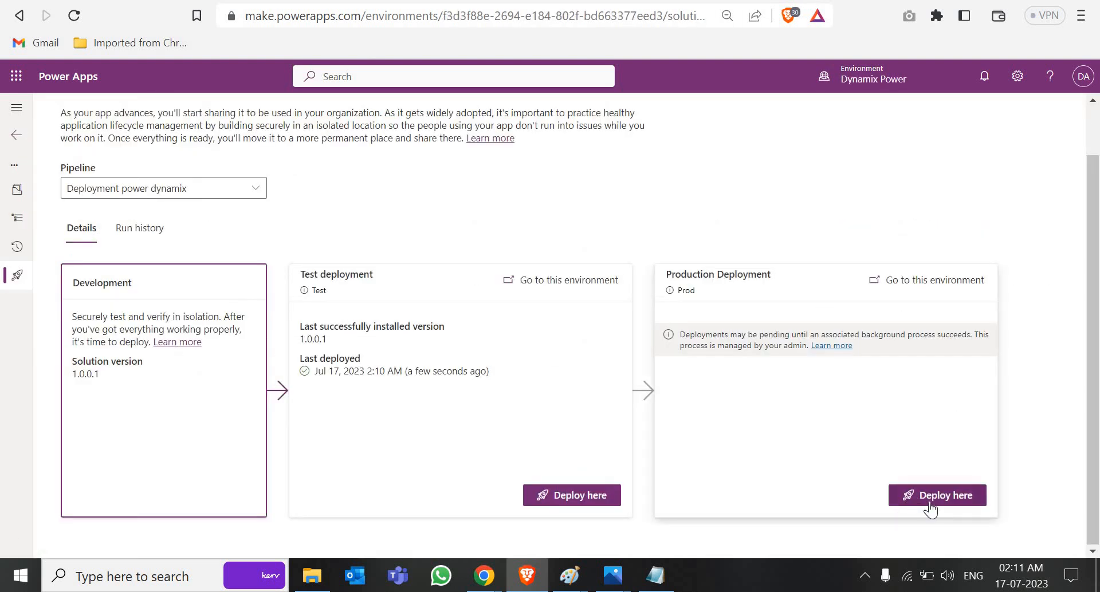
pyautogui.click(929, 506)
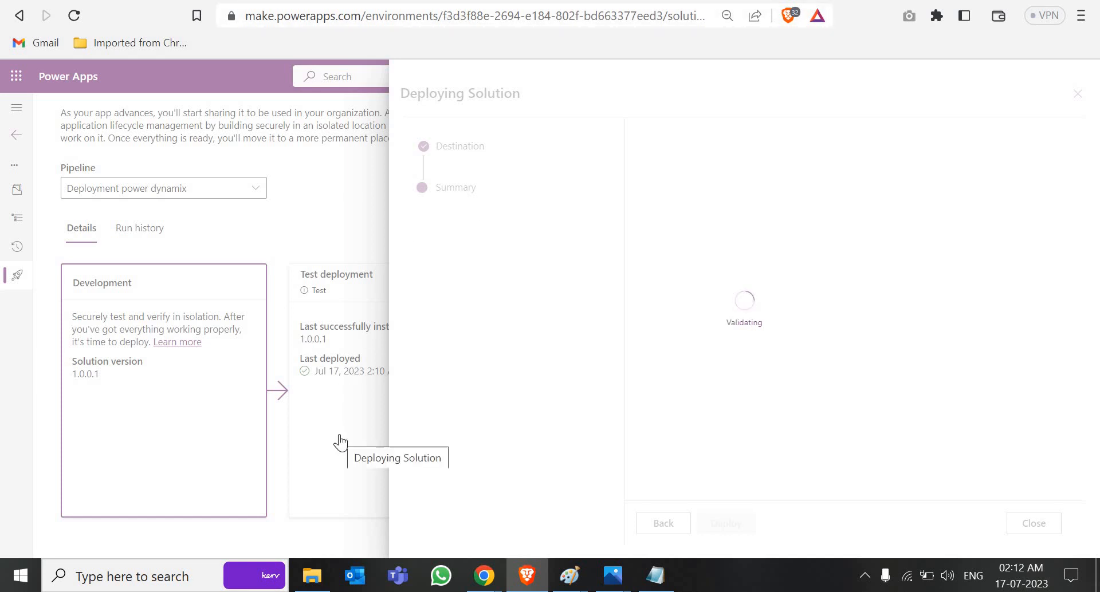
pyautogui.hotkey('ctrl', 'Tab')
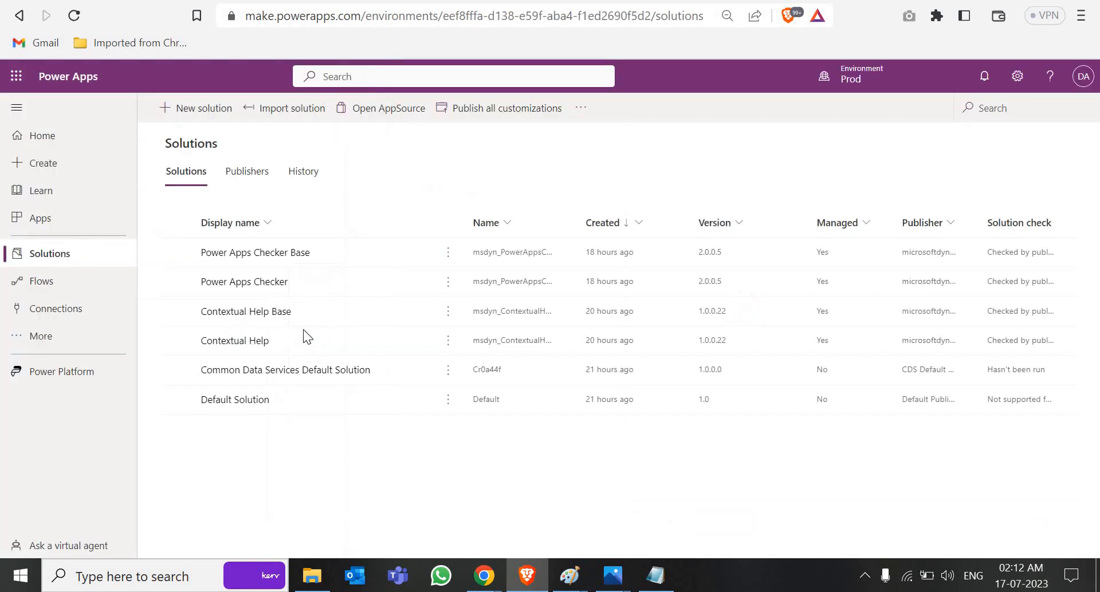
pyautogui.hotkey('ctrl', 'Tab')
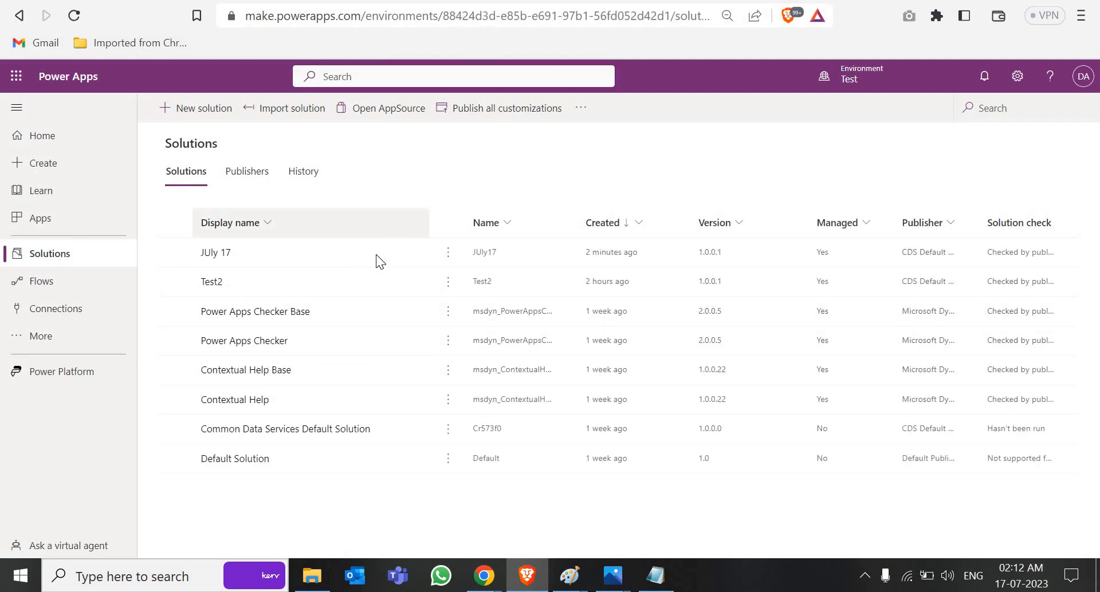
pyautogui.click(216, 254)
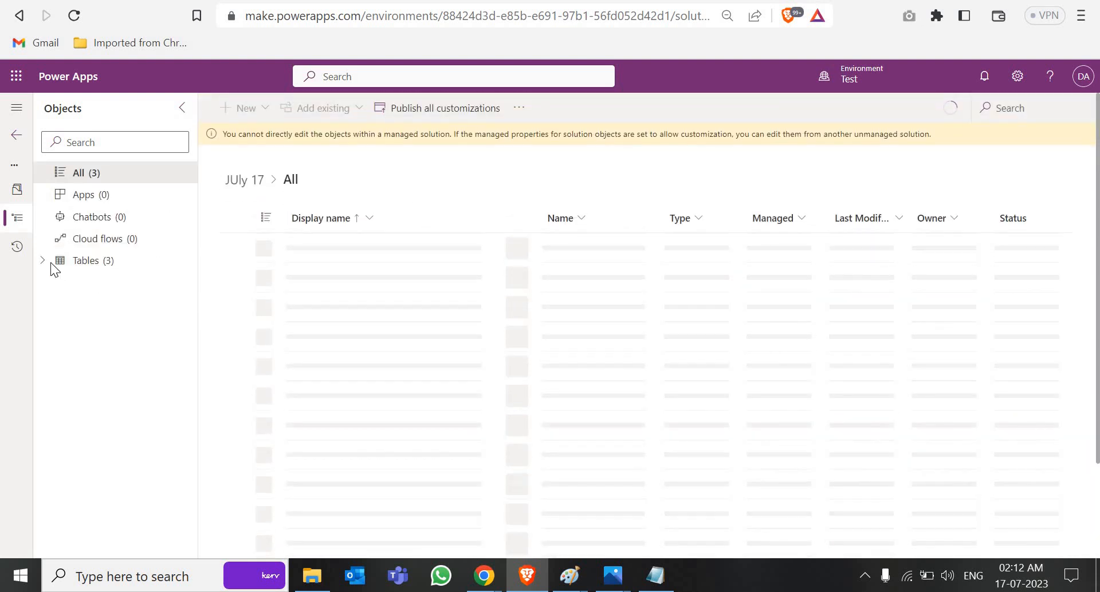
pyautogui.click(43, 260)
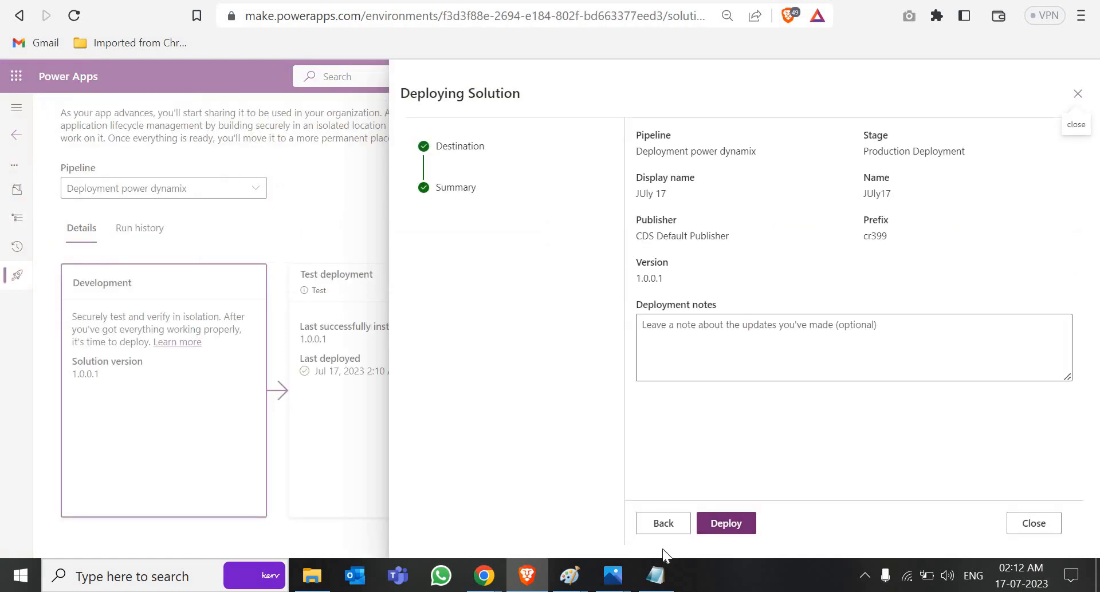
pyautogui.click(1077, 93)
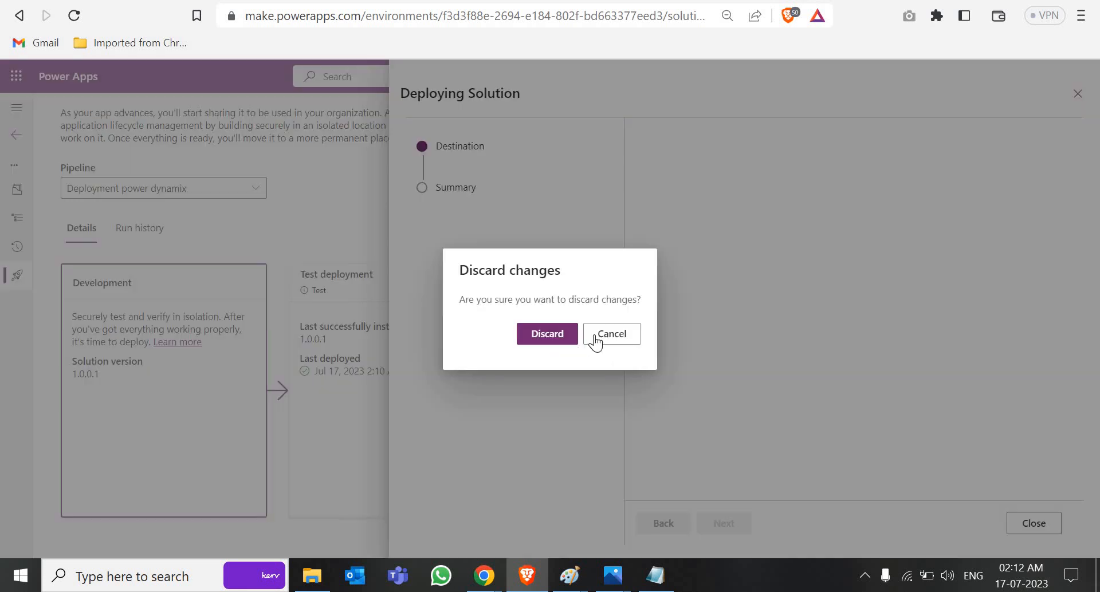
pyautogui.click(546, 334)
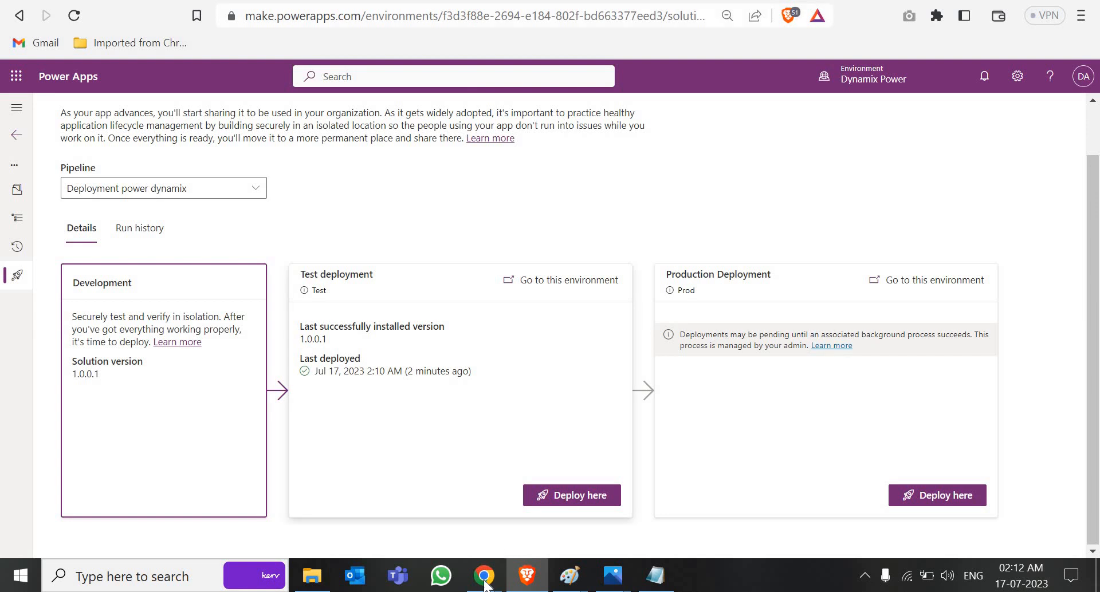
# Step: Show the Power Platform Pipelines title slide, then return to the pipeline stages page
pyautogui.click(388, 493)
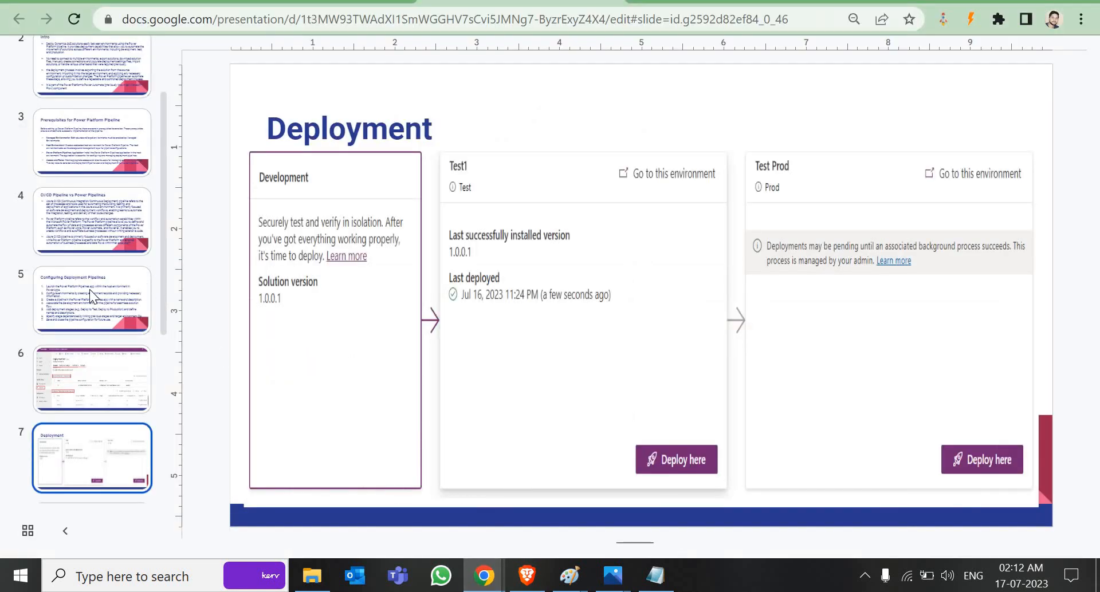
pyautogui.scroll(2, 101, 129)
pyautogui.click(101, 84)
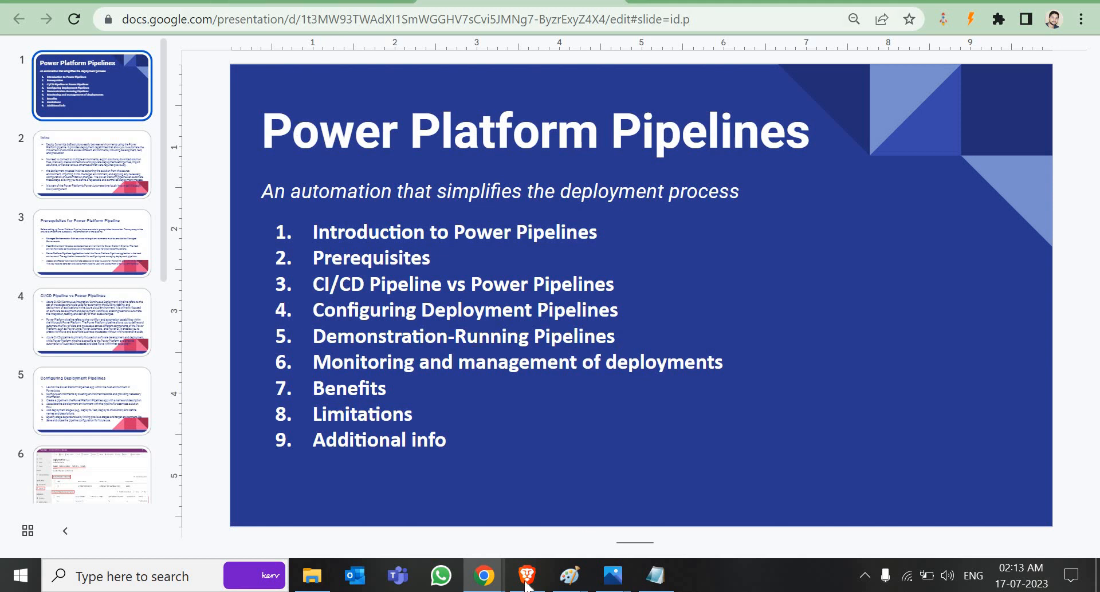
pyautogui.hotkey('alt', 'Tab')
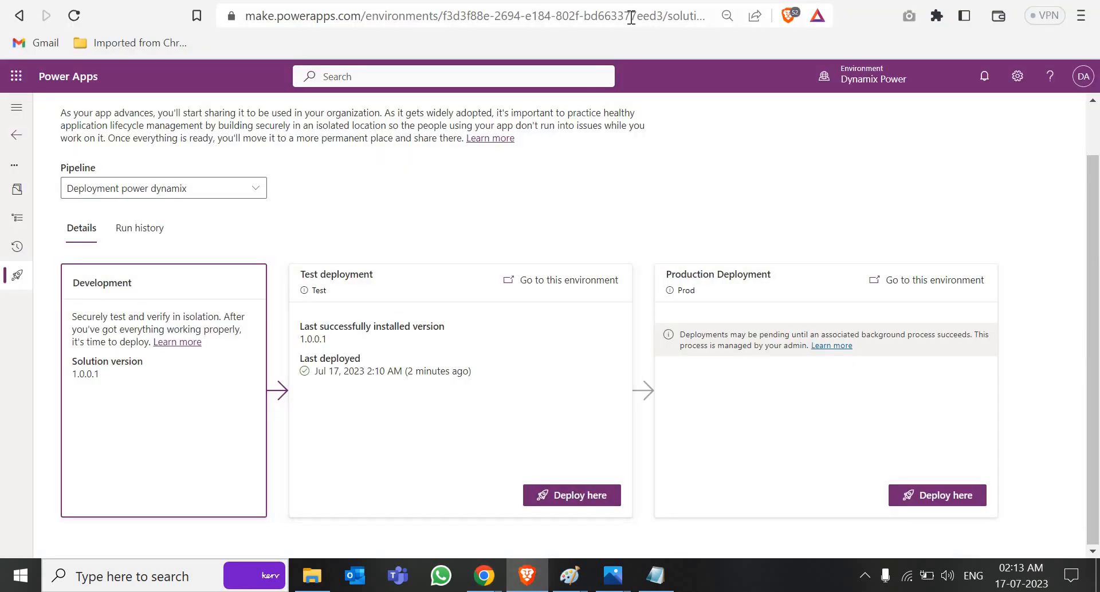
# Step: Open the Test deployment run from the pipelines' run history and review its form
pyautogui.click(663, 1)
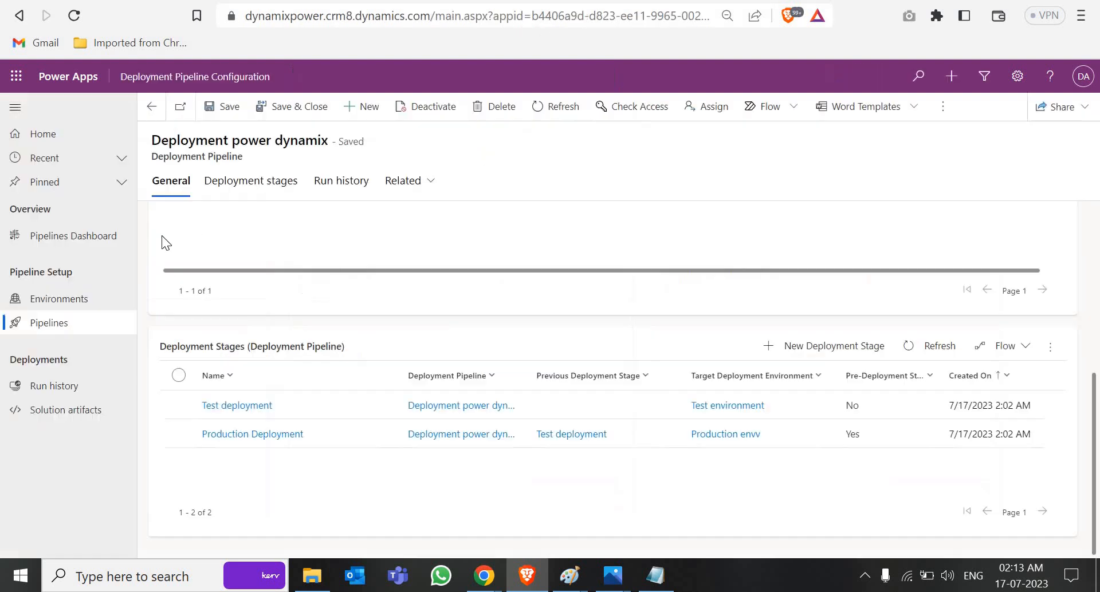
pyautogui.click(115, 335)
pyautogui.click(70, 392)
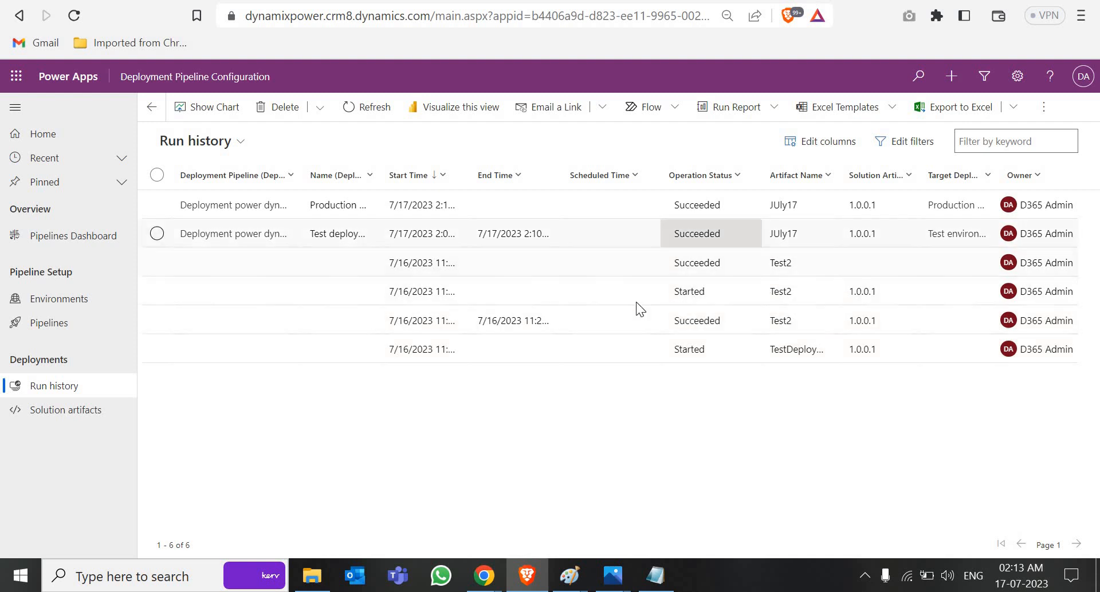
pyautogui.click(575, 234)
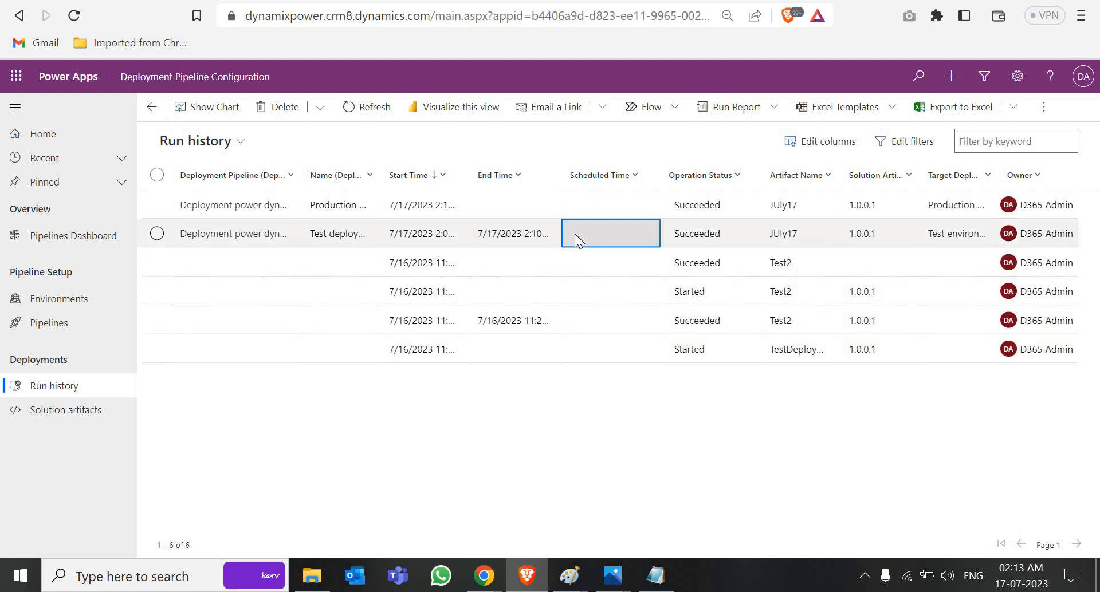
pyautogui.doubleClick(575, 234)
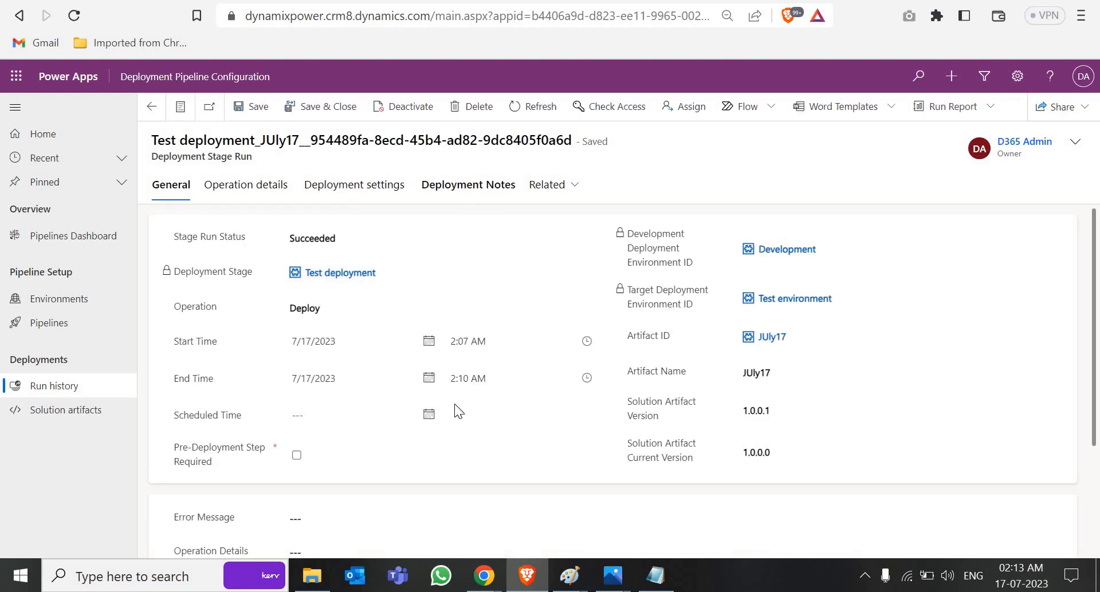
pyautogui.scroll(-3, 459, 458)
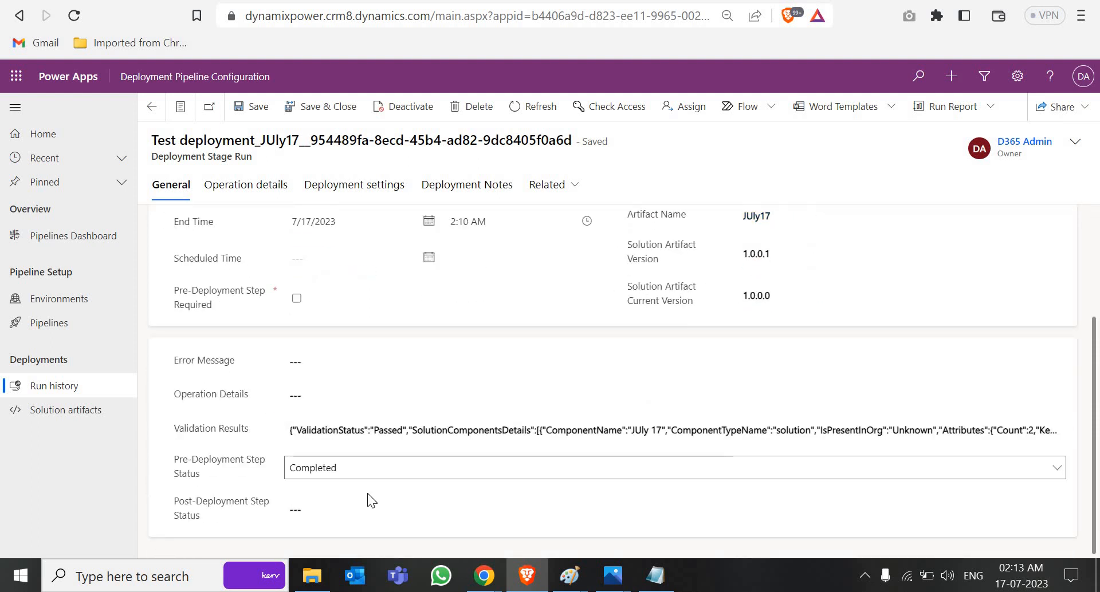
# Step: Open the JUly17 solution artifact's managed and unmanaged files, then the Pipelines Dashboard
pyautogui.click(86, 419)
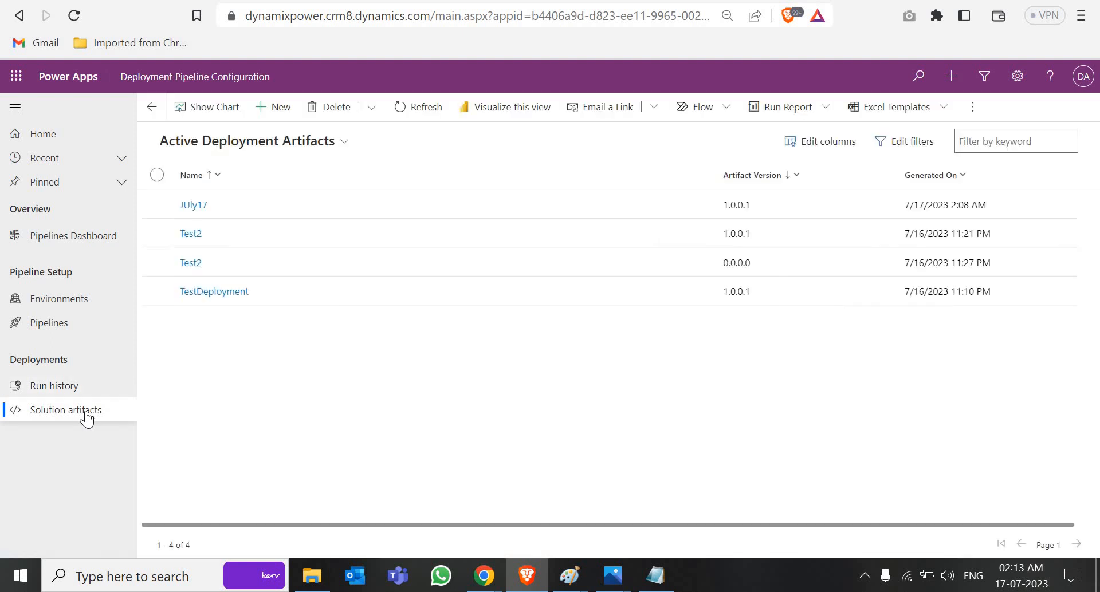
pyautogui.click(342, 212)
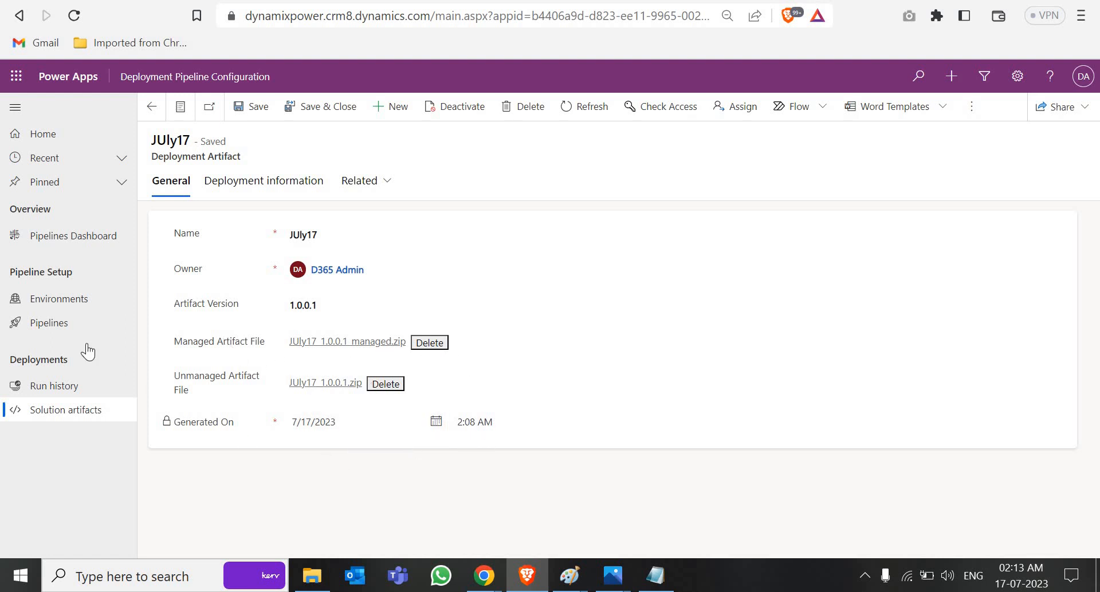
pyautogui.click(75, 240)
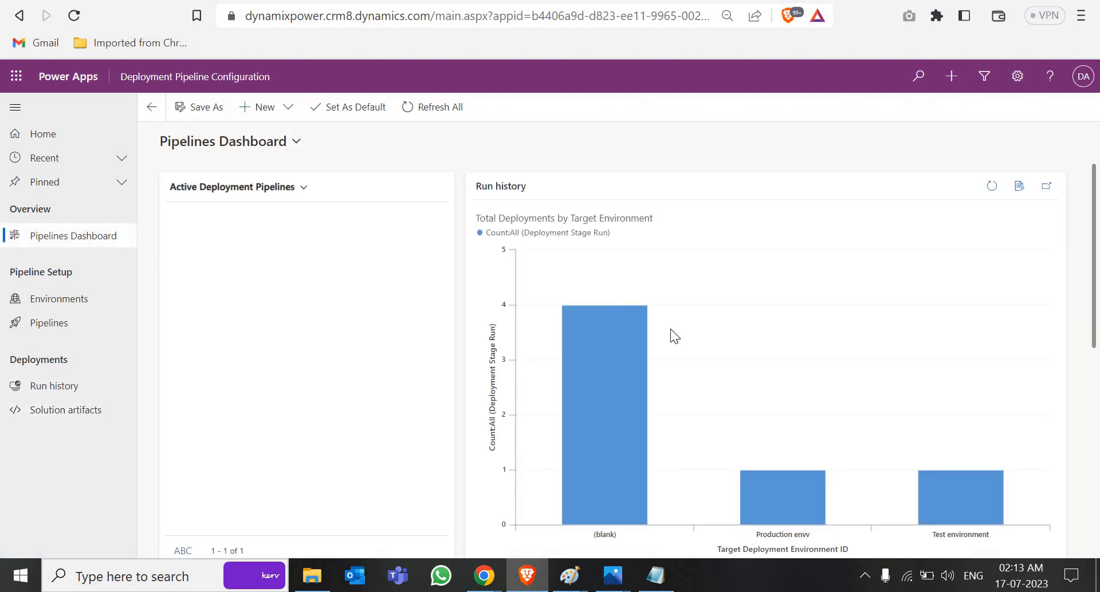
# Step: Review the Pipelines Dashboard deployment charts and the added deployment environments
pyautogui.scroll(-2, 636, 418)
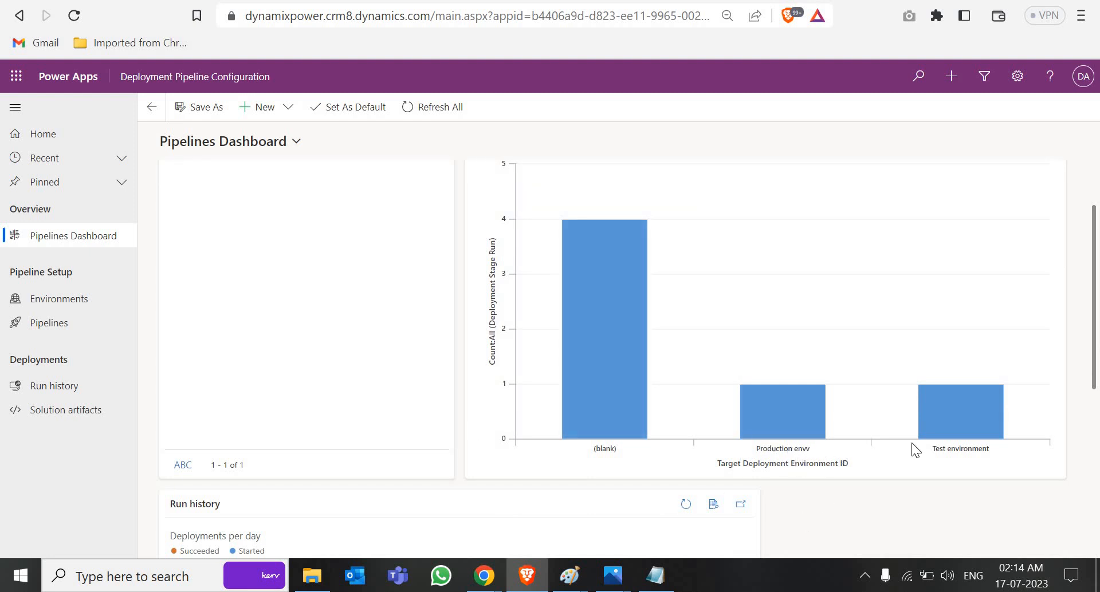
pyautogui.moveTo(600, 400)
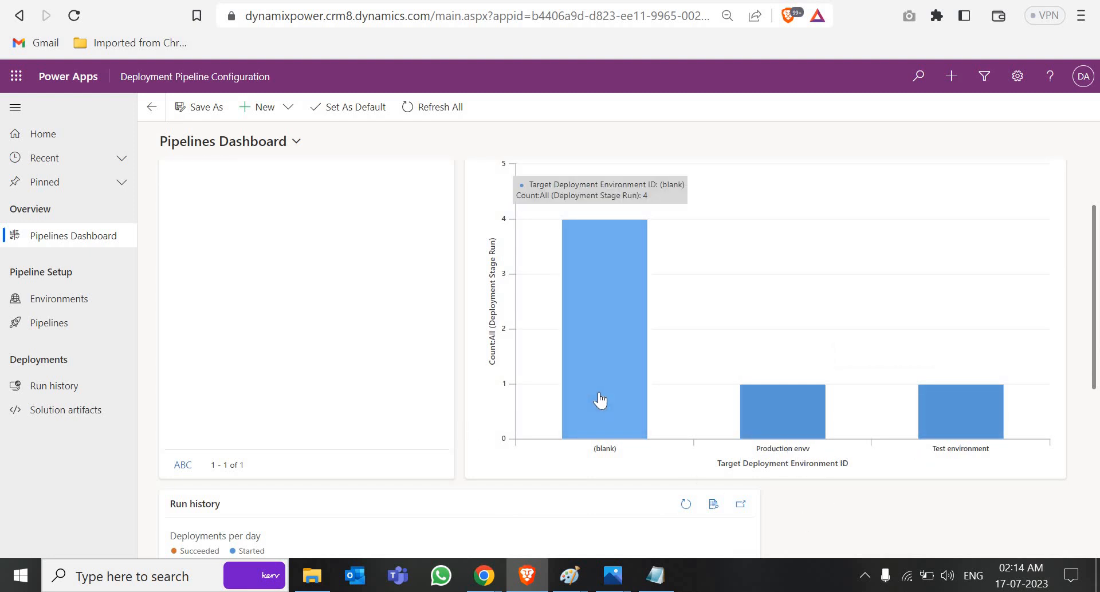
pyautogui.scroll(-6, 600, 400)
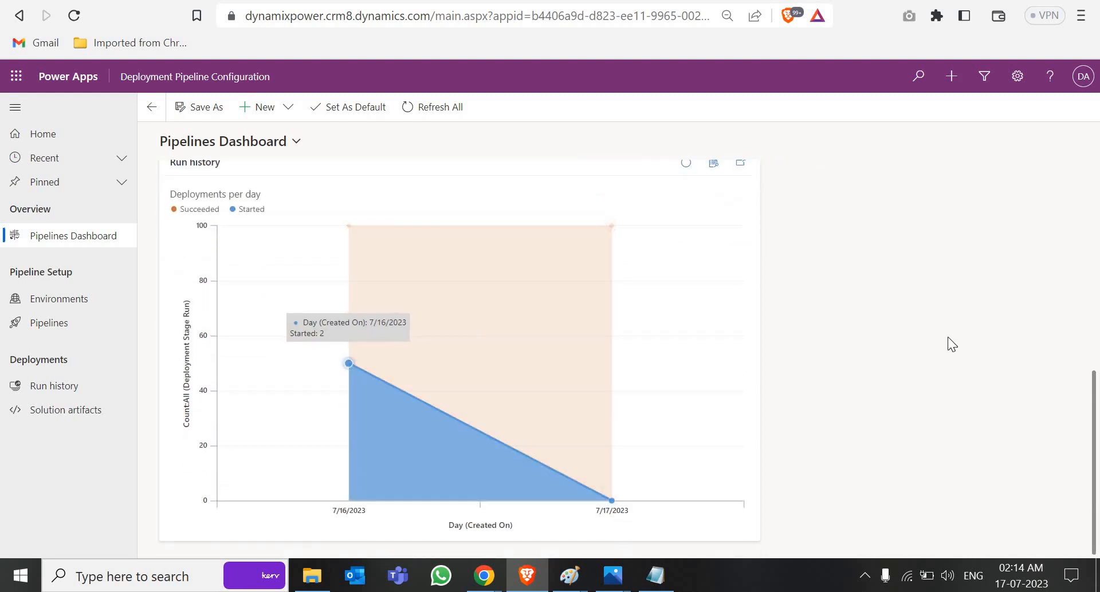
pyautogui.scroll(6, 460, 398)
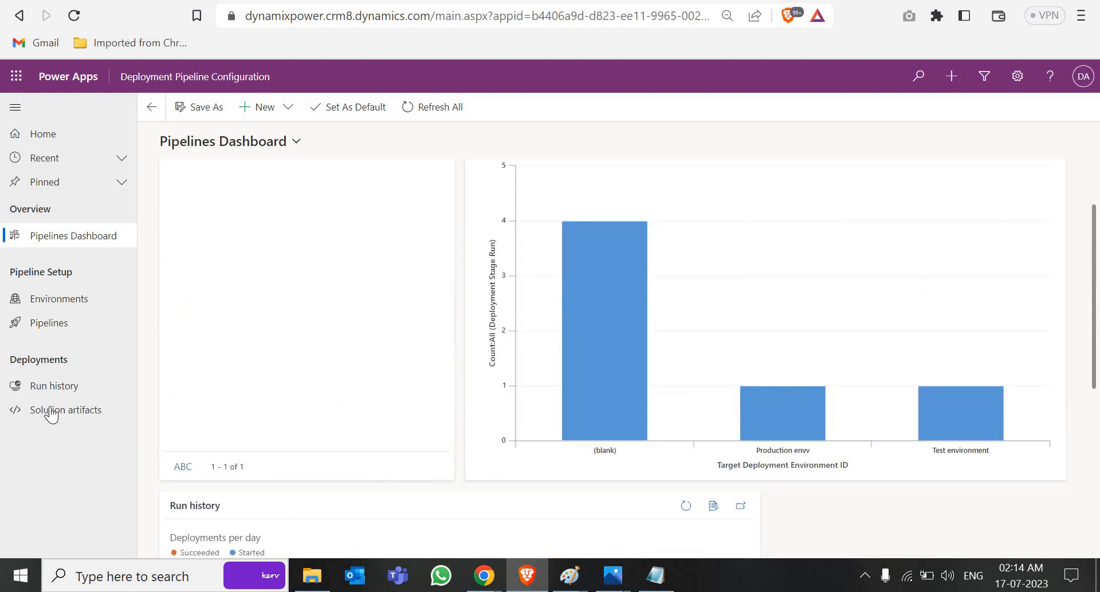
pyautogui.click(50, 302)
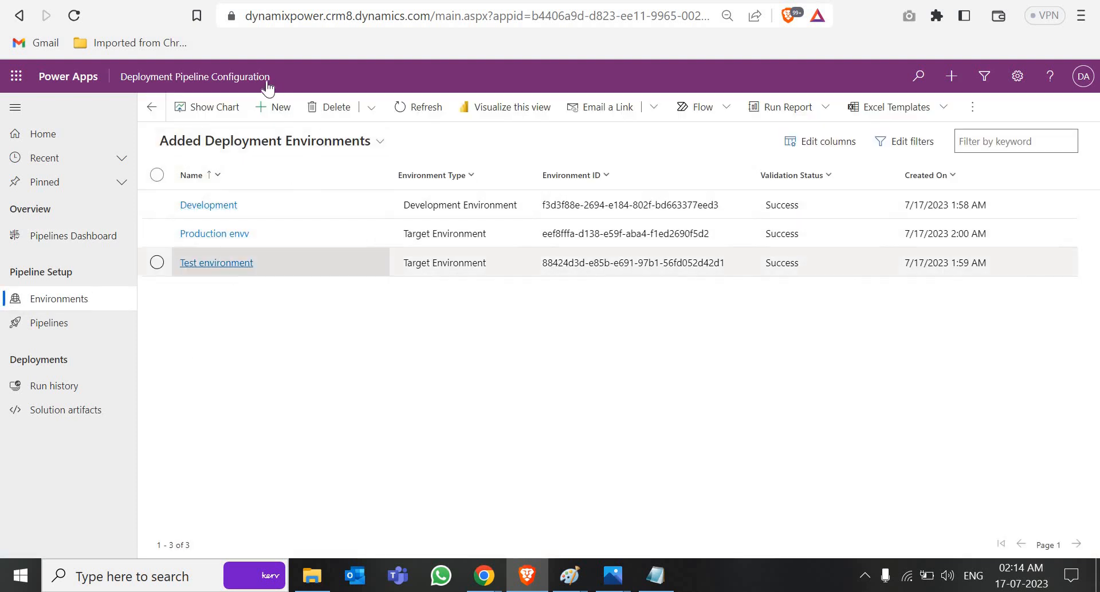
# Step: Start a new, blank deployment pipeline record from the Pipelines list
pyautogui.click(51, 333)
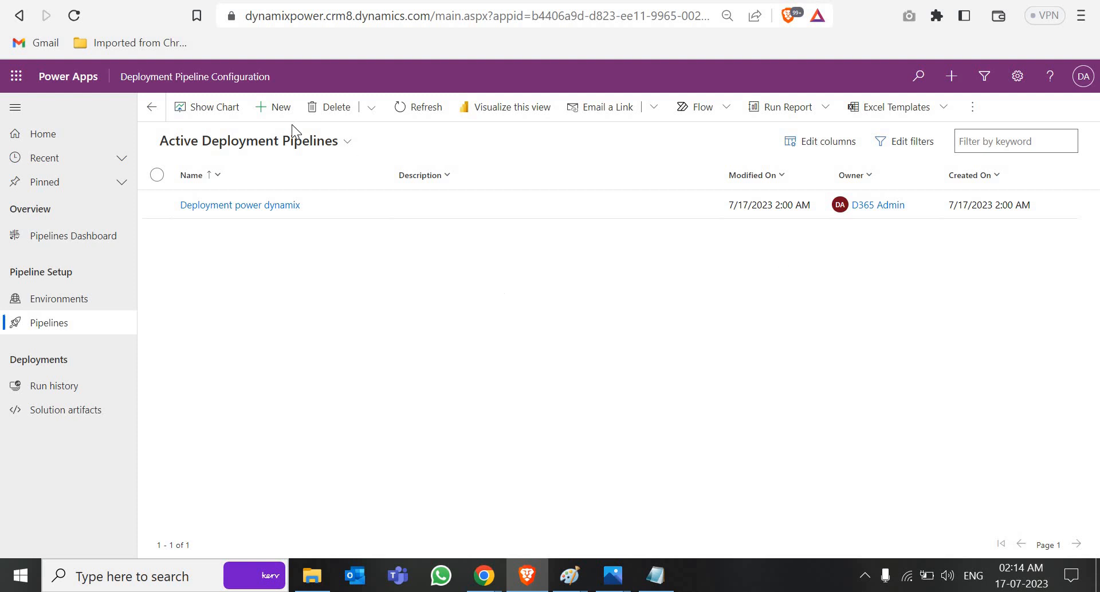
pyautogui.click(276, 110)
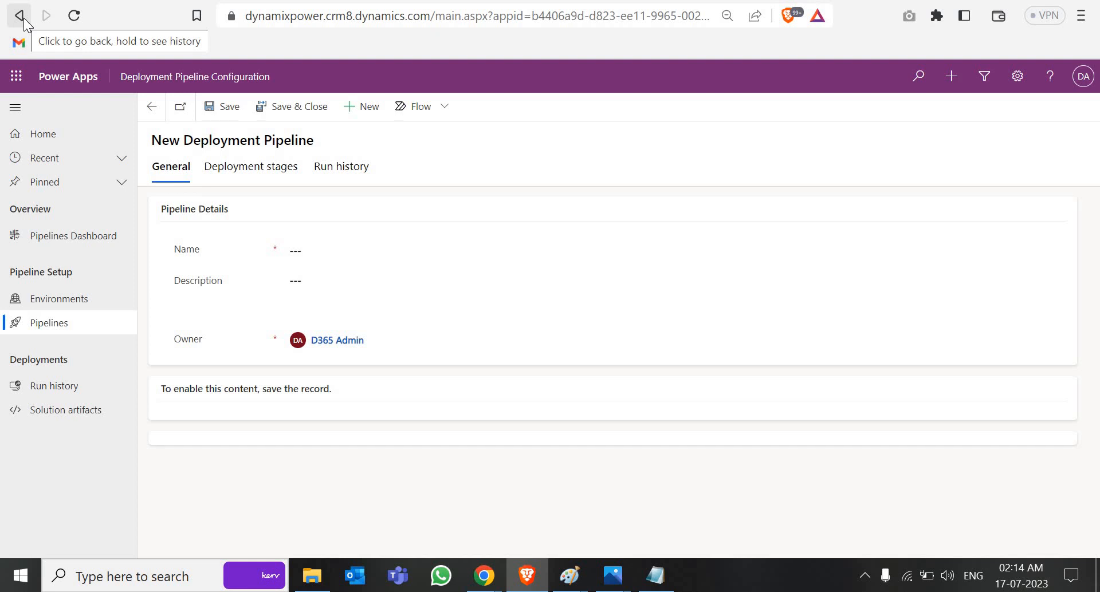
pyautogui.moveTo(474, 583)
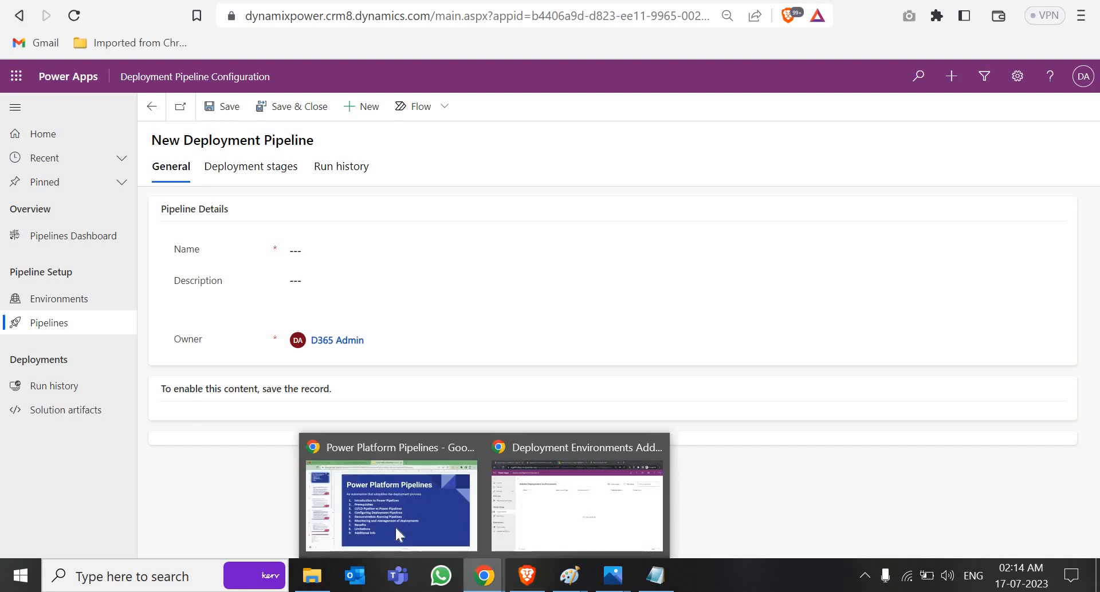
pyautogui.click(394, 526)
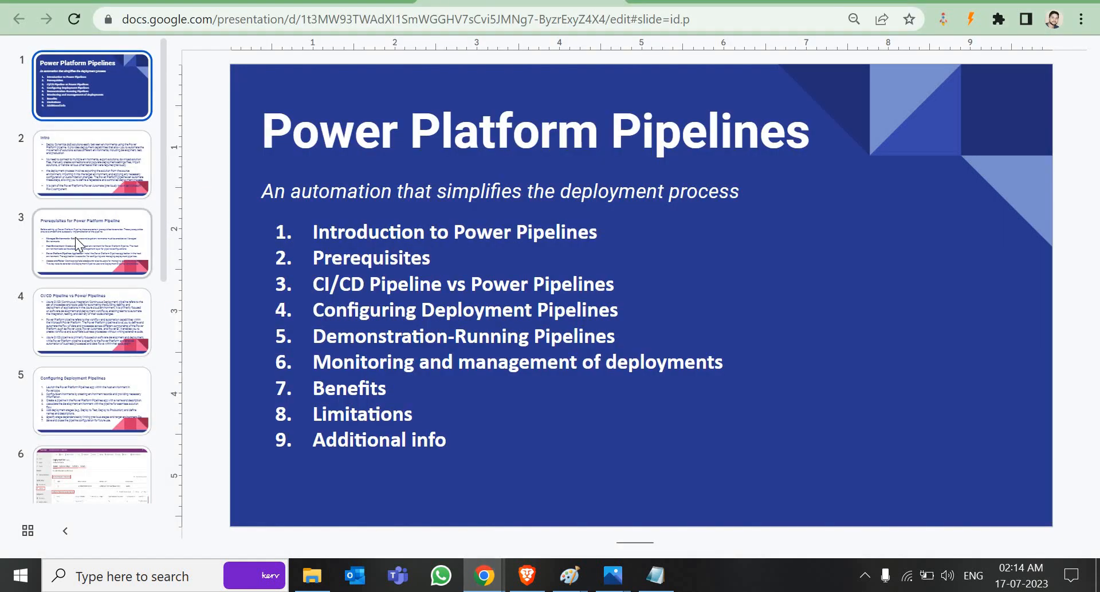
# Step: Page through the Prerequisites, CI/CD vs Power Pipelines, Configuring and Intro slides
pyautogui.click(74, 237)
pyautogui.click(99, 312)
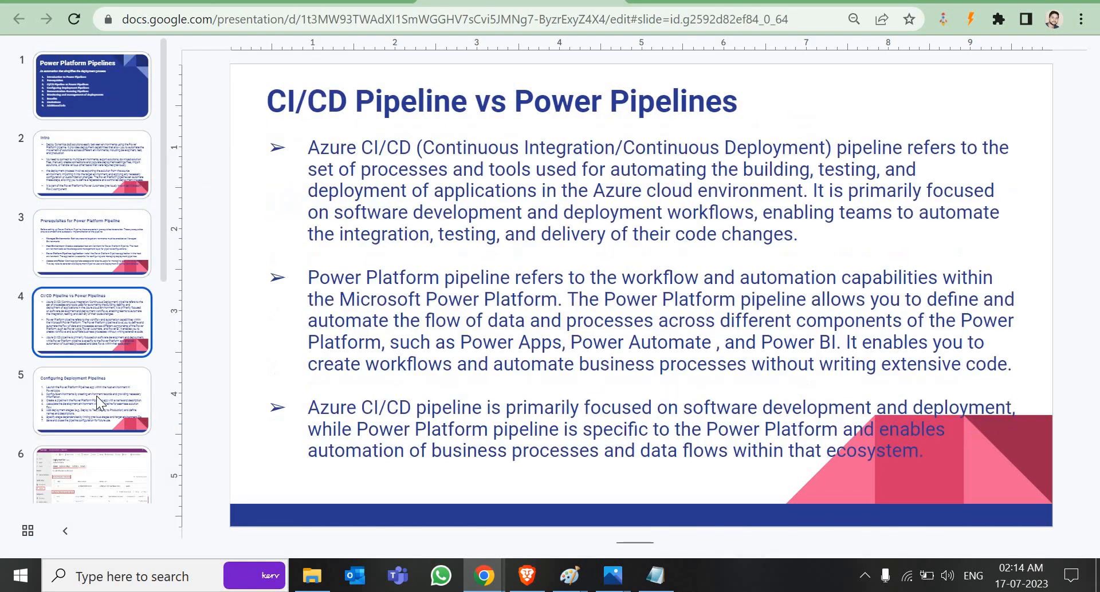
pyautogui.click(96, 397)
pyautogui.click(75, 168)
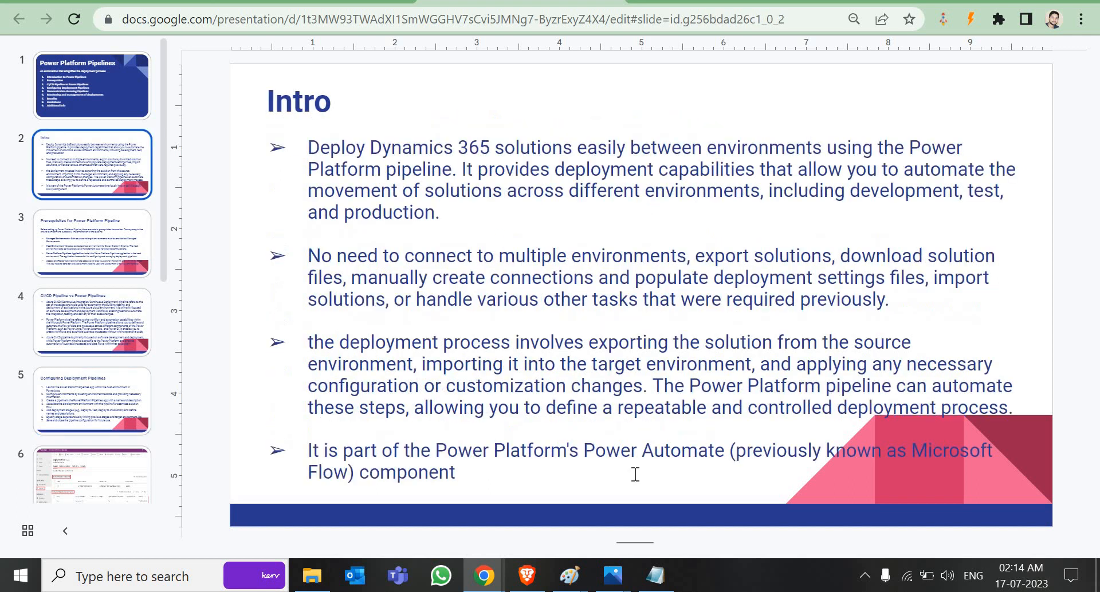
pyautogui.scroll(-1, 535, 455)
# Step: Highlight the 'Deployment Pipeline Administrator' role on the prerequisites slide
pyautogui.click(525, 442)
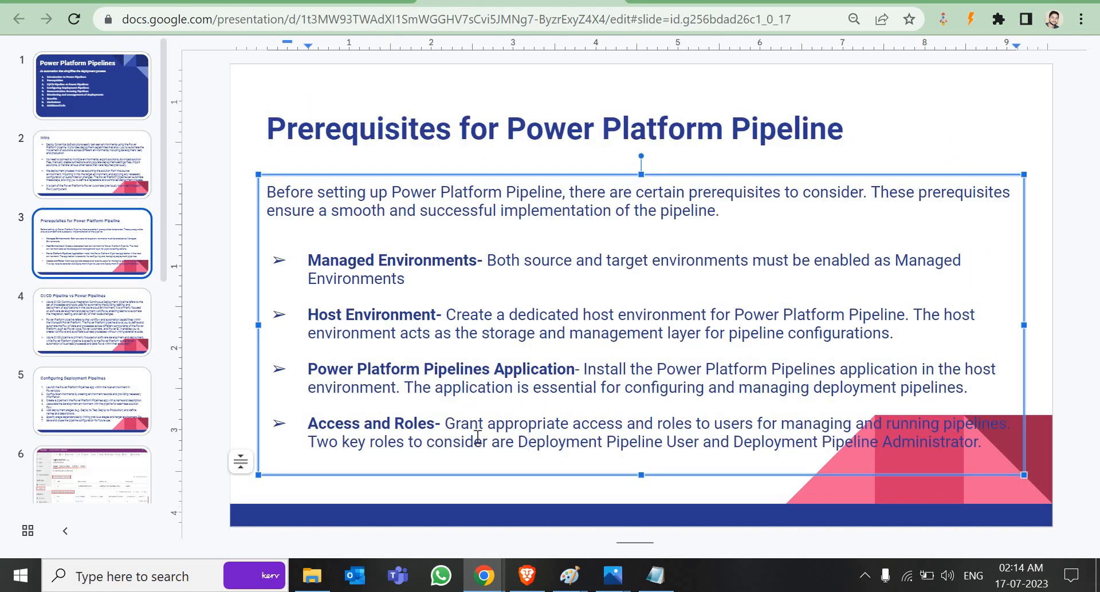
pyautogui.moveTo(518, 441); pyautogui.dragTo(982, 448)
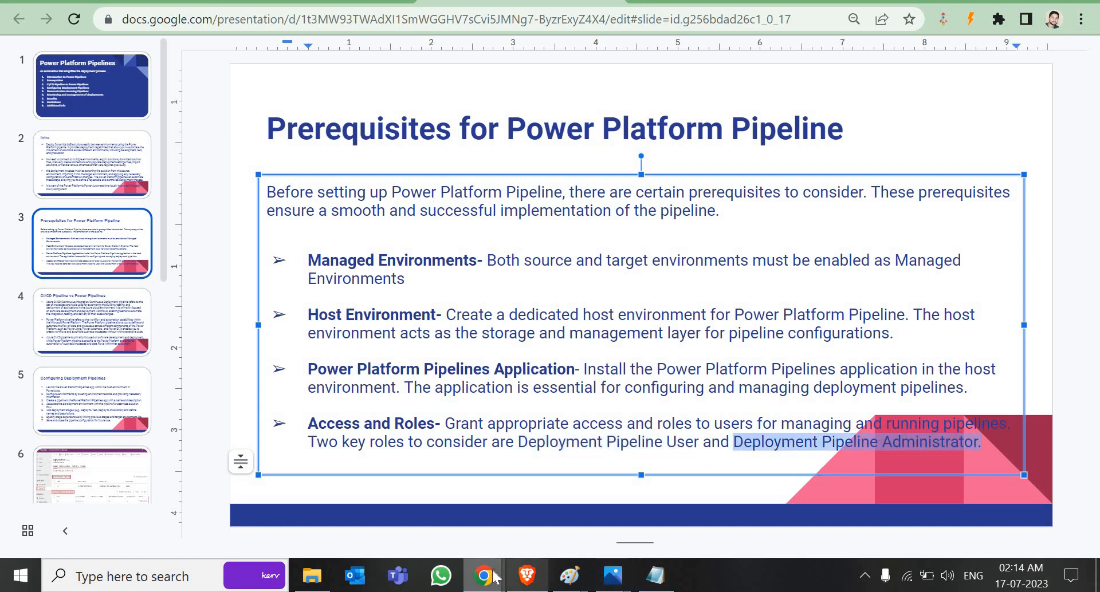
pyautogui.moveTo(484, 576)
pyautogui.click(569, 528)
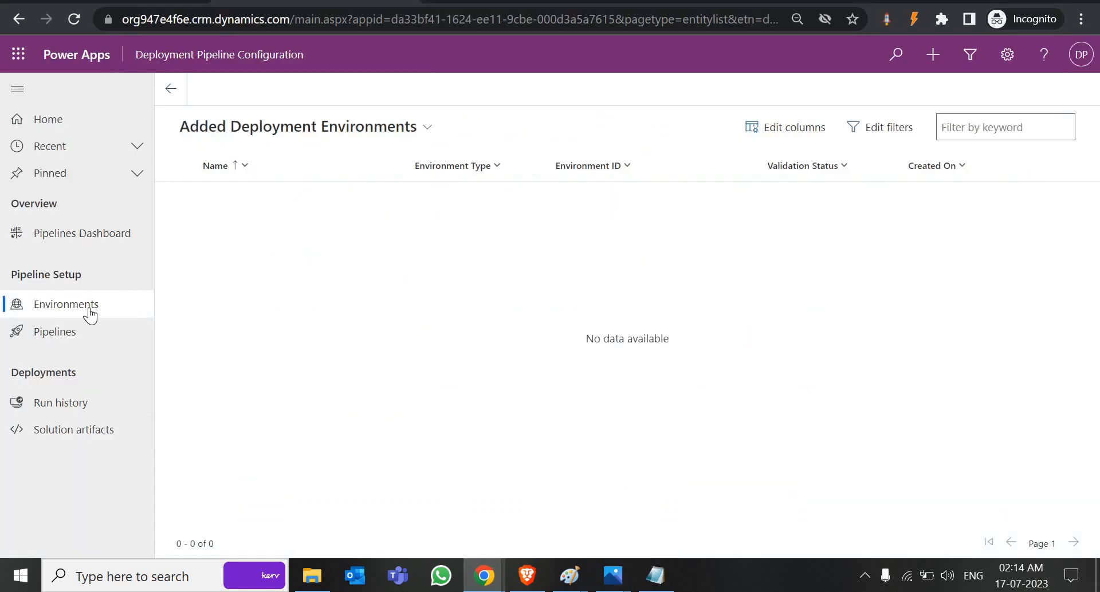
# Step: Return to the list of active deployment pipelines in Deployment Pipeline Configuration
pyautogui.click(75, 344)
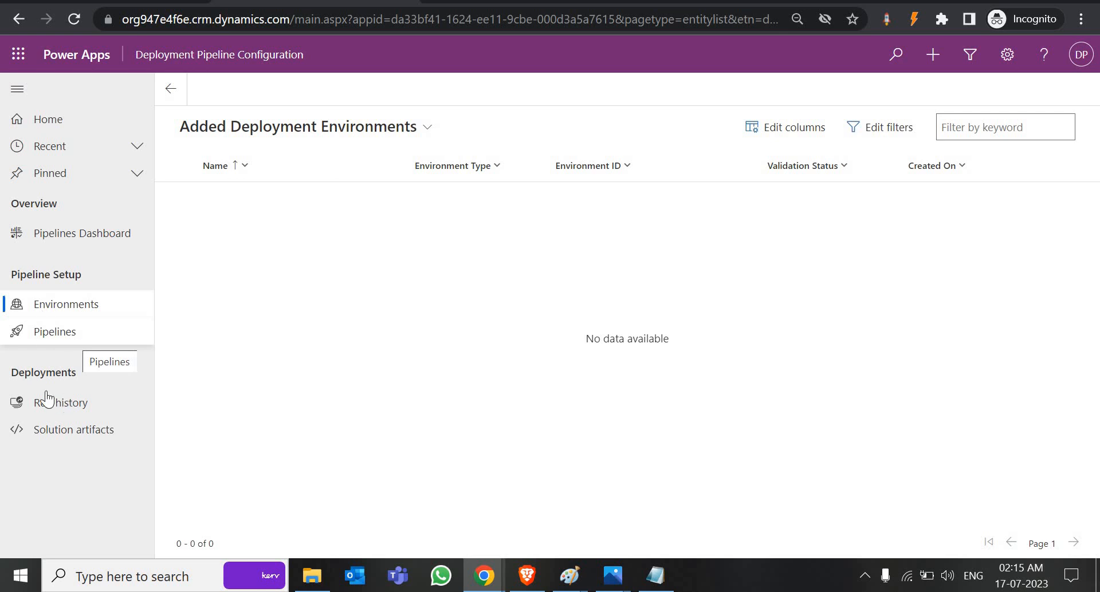
pyautogui.click(67, 339)
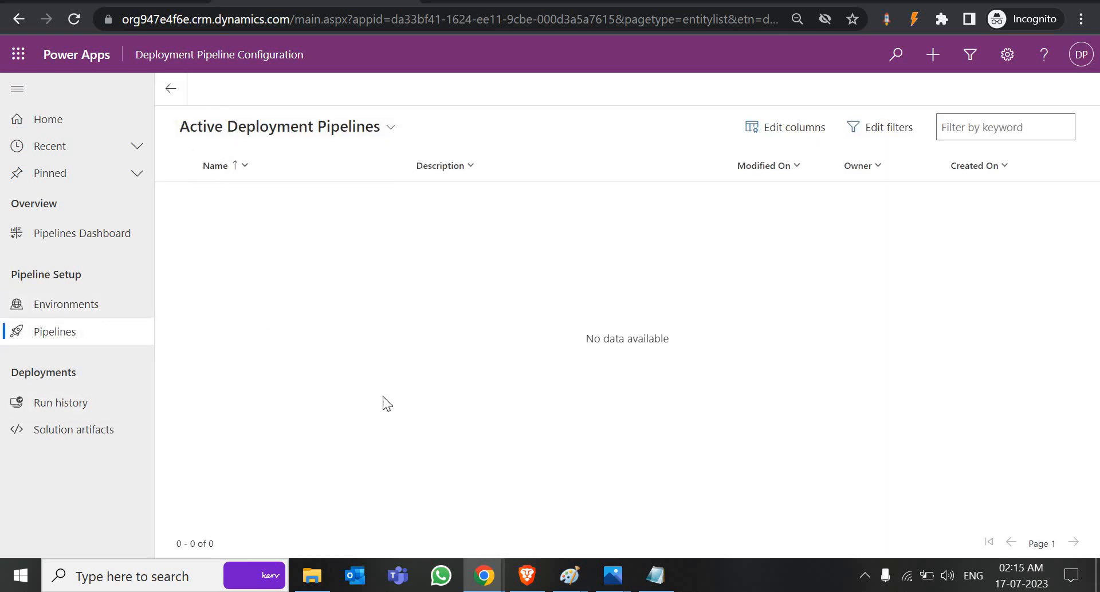
pyautogui.click(528, 576)
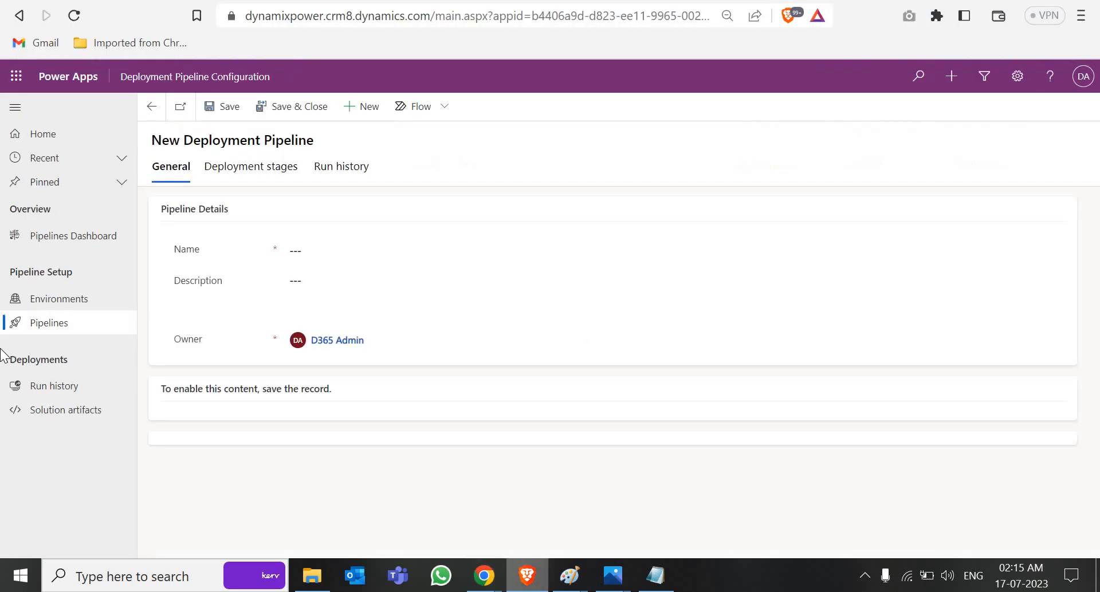
pyautogui.click(49, 328)
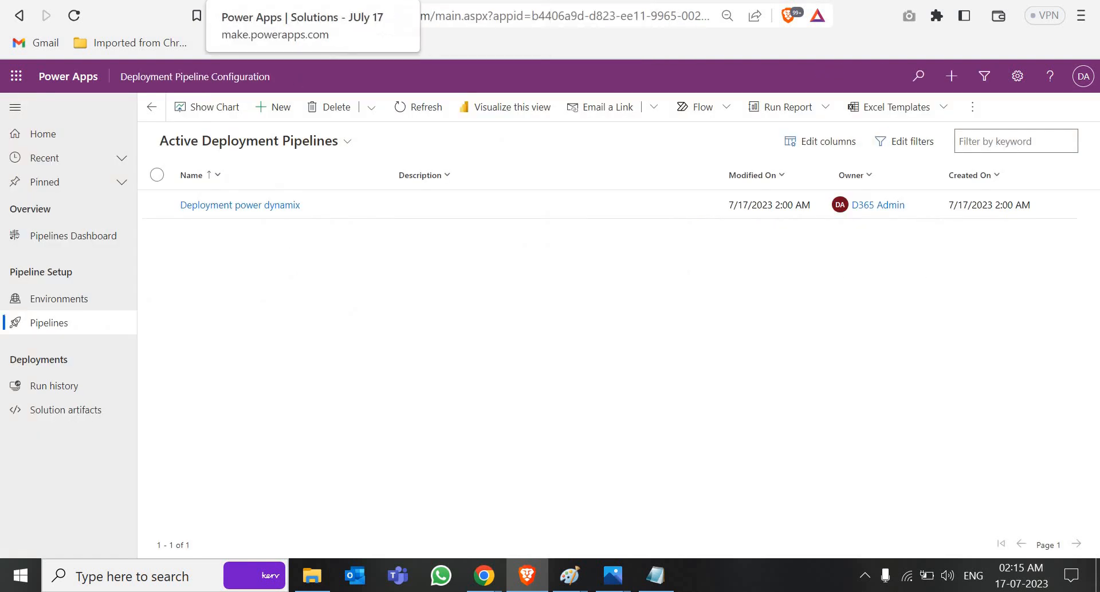
# Step: Review the Deployment power dynamix stages for JUly 17, then reach the admin center Environments list
pyautogui.click(270, 0)
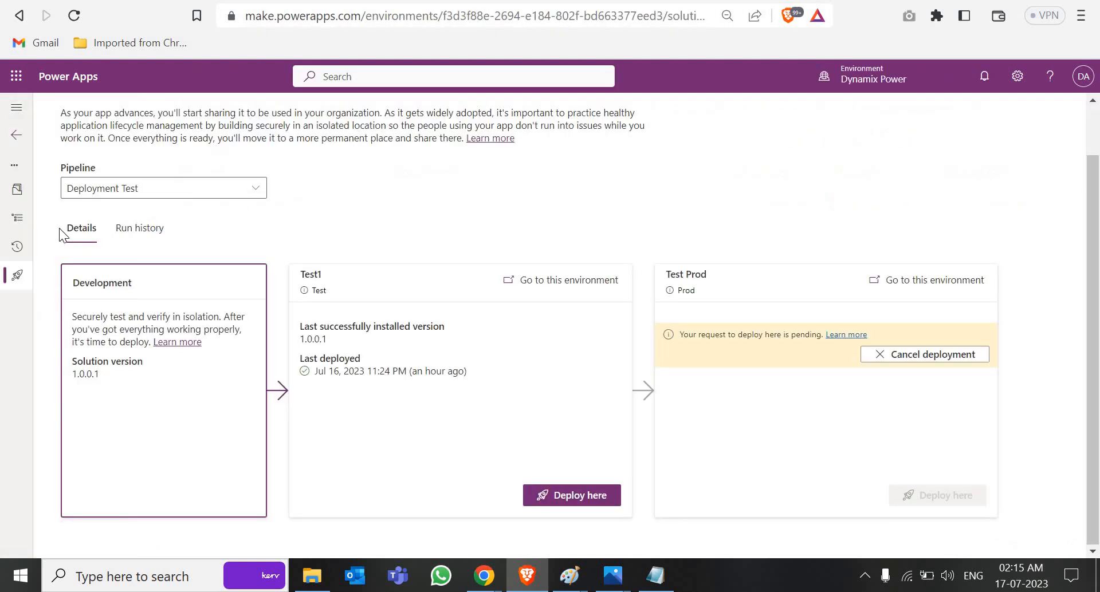
pyautogui.scroll(1, 34, 184)
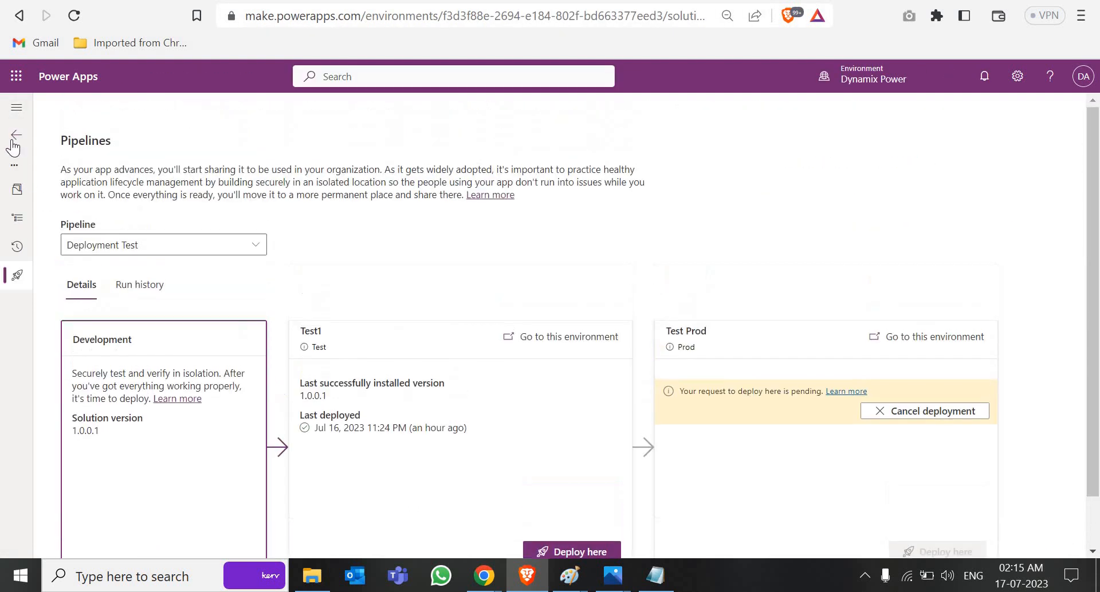
pyautogui.click(17, 134)
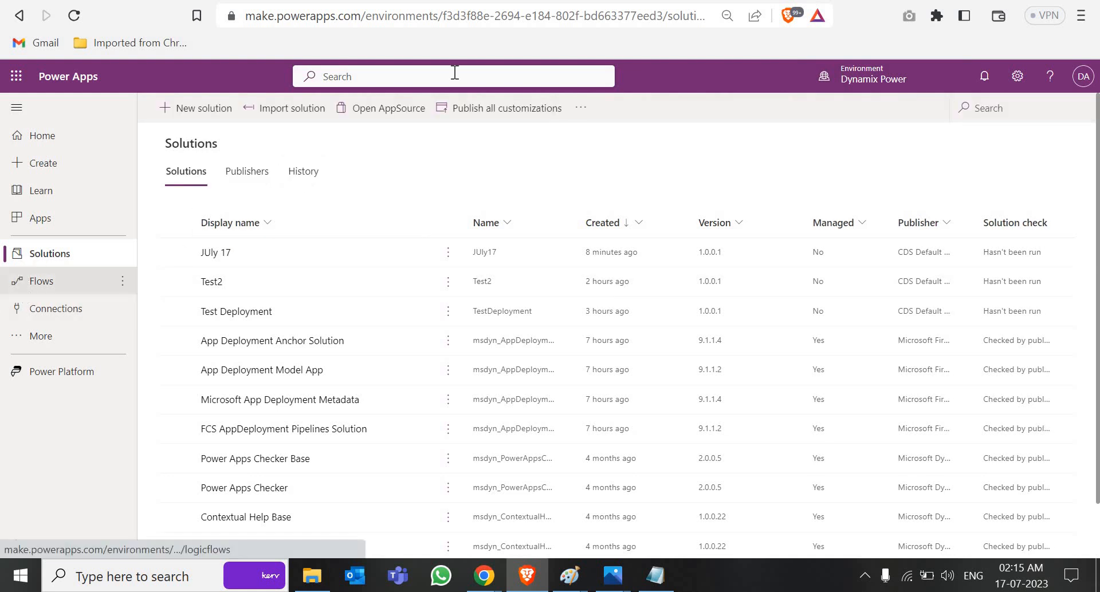
pyautogui.click(381, 1)
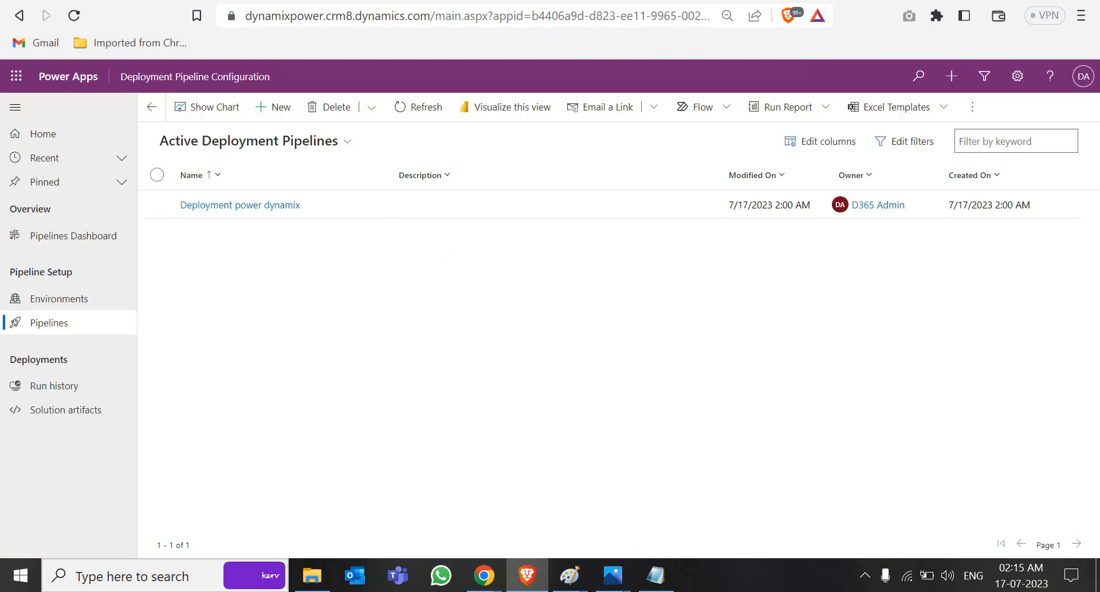
pyautogui.click(275, 1)
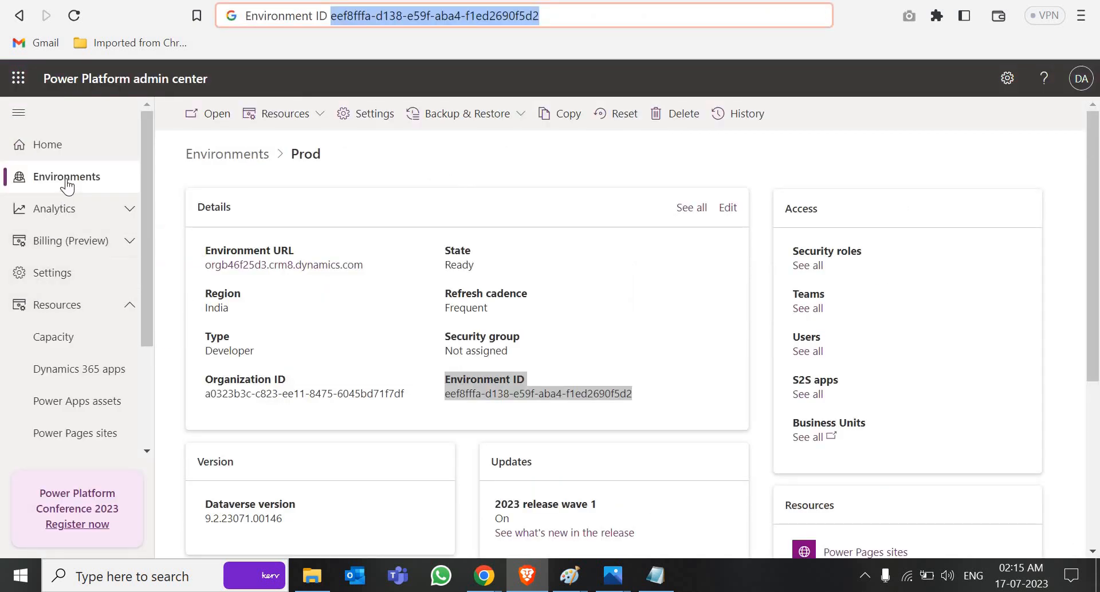
pyautogui.click(65, 180)
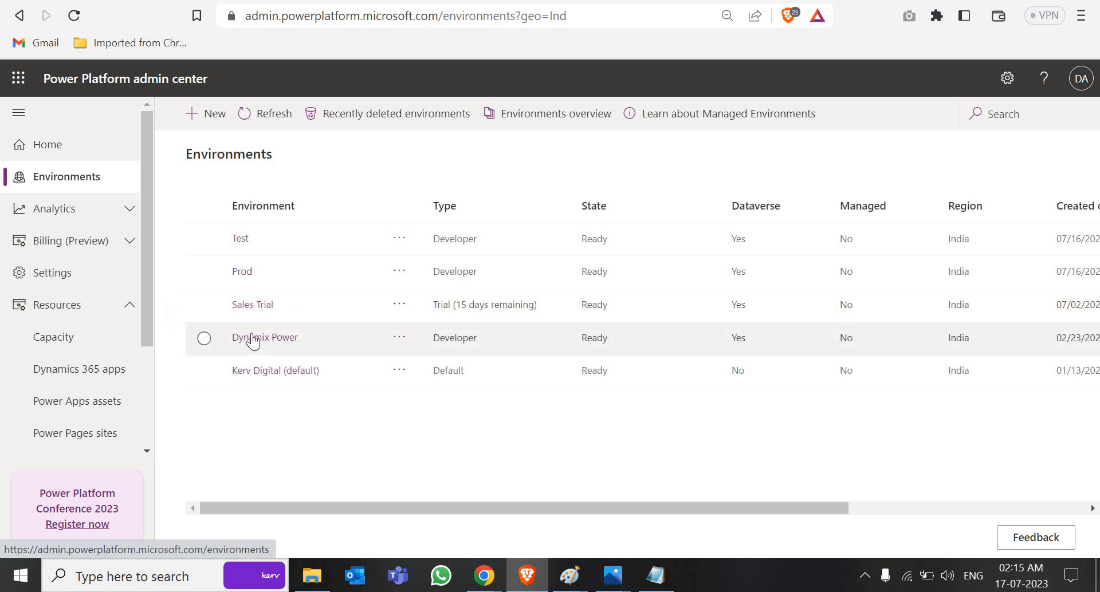
# Step: Add the admin user to the Dynamix Power environment under Users + permissions
pyautogui.click(253, 339)
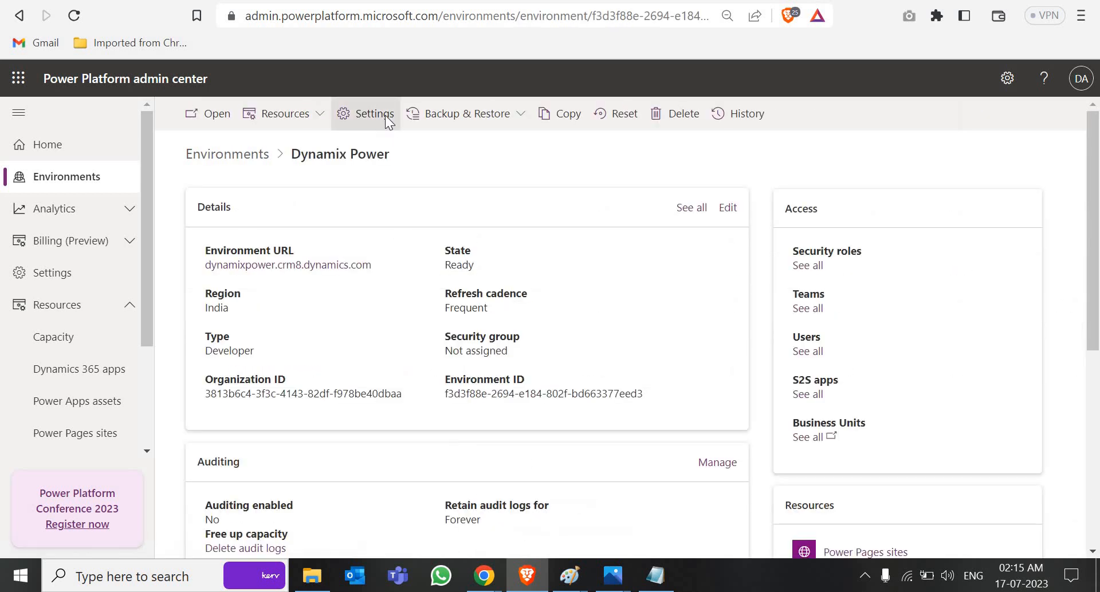
pyautogui.click(385, 115)
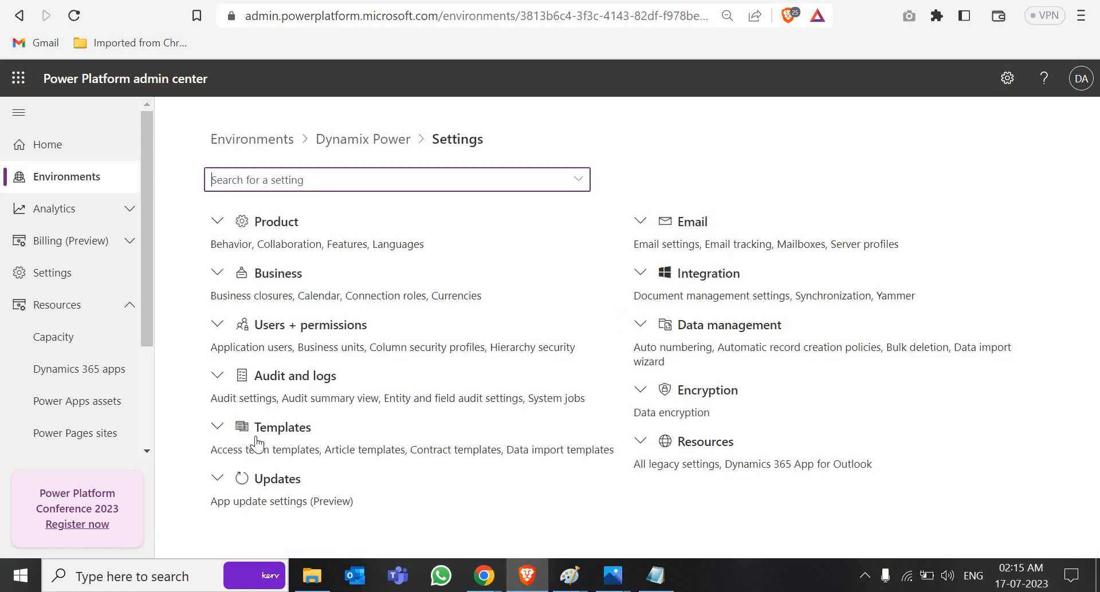
pyautogui.click(284, 328)
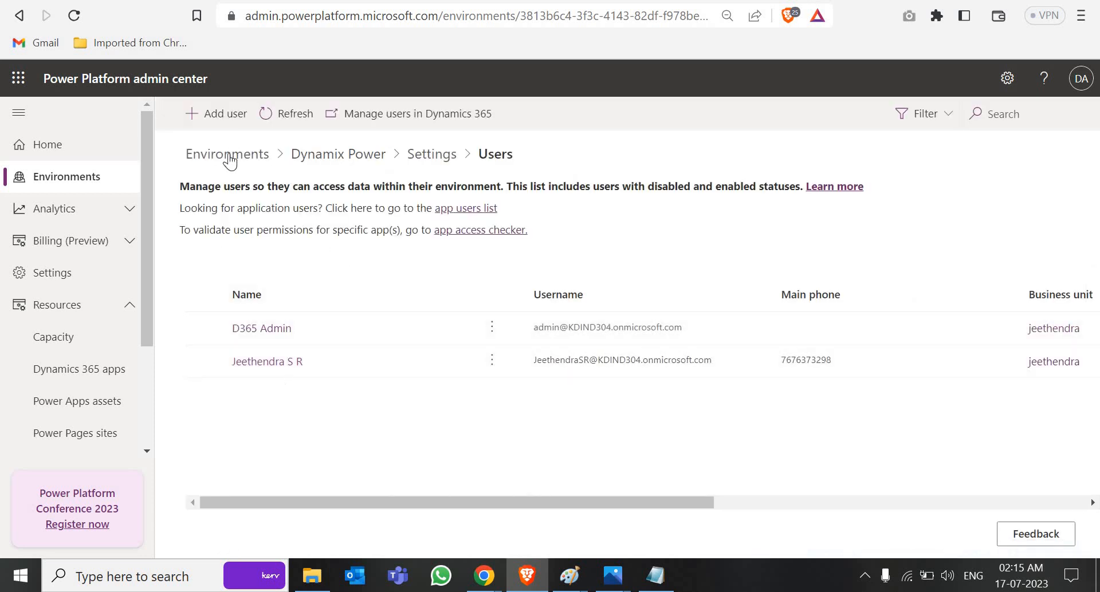
pyautogui.click(227, 118)
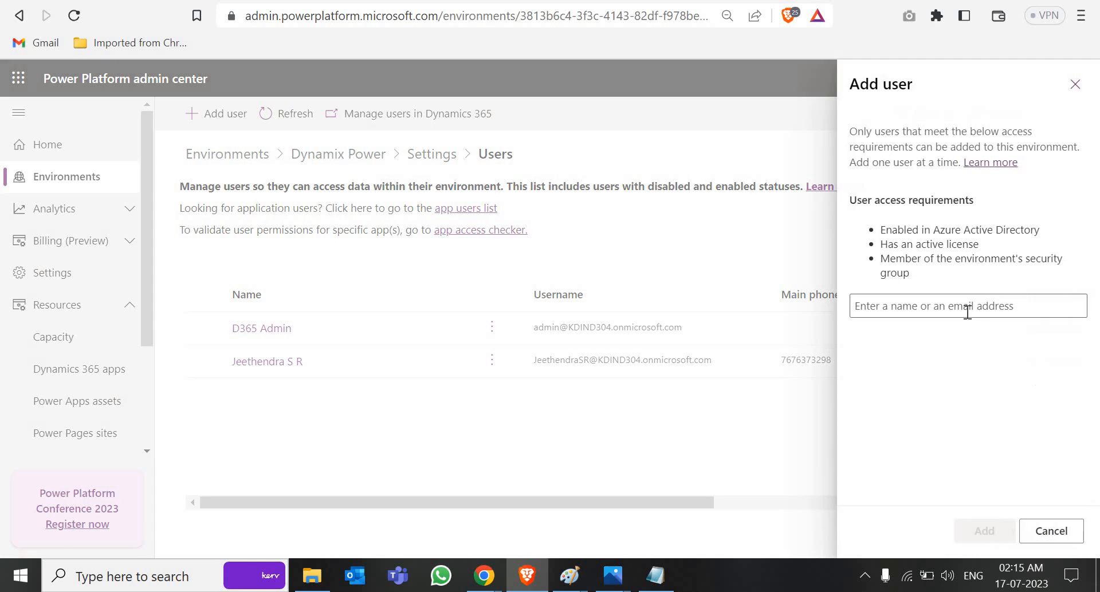
pyautogui.click(967, 312)
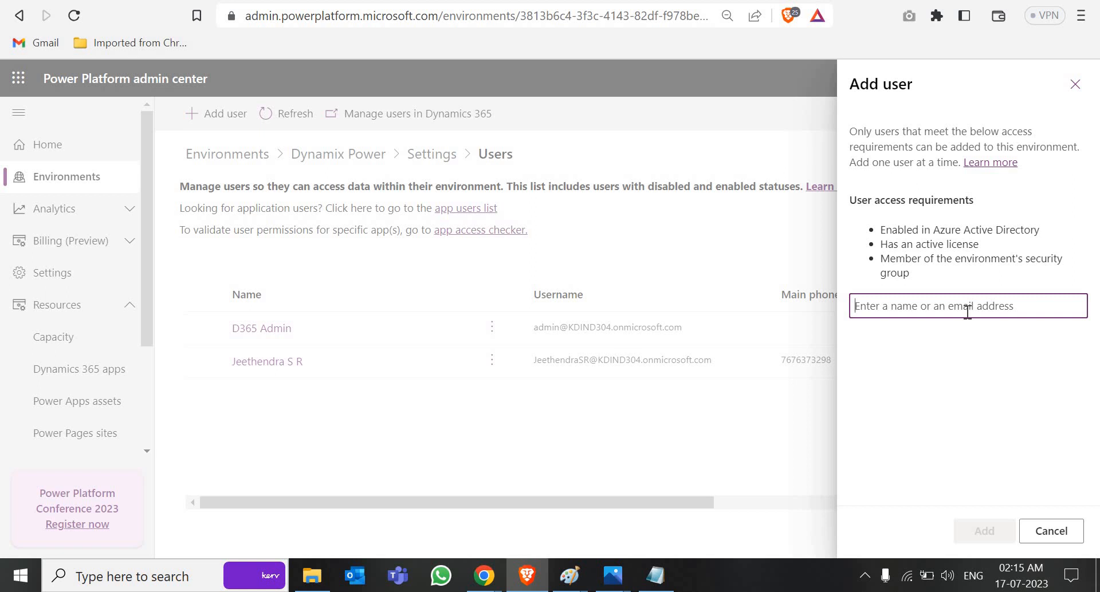
pyautogui.write('d')
pyautogui.press('Return')
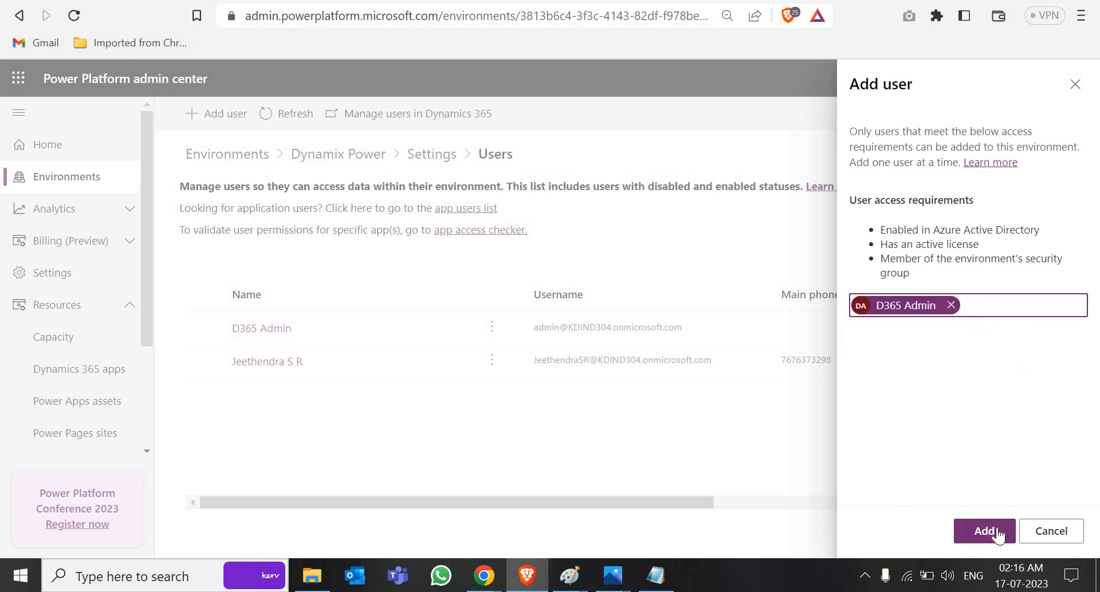
pyautogui.click(995, 534)
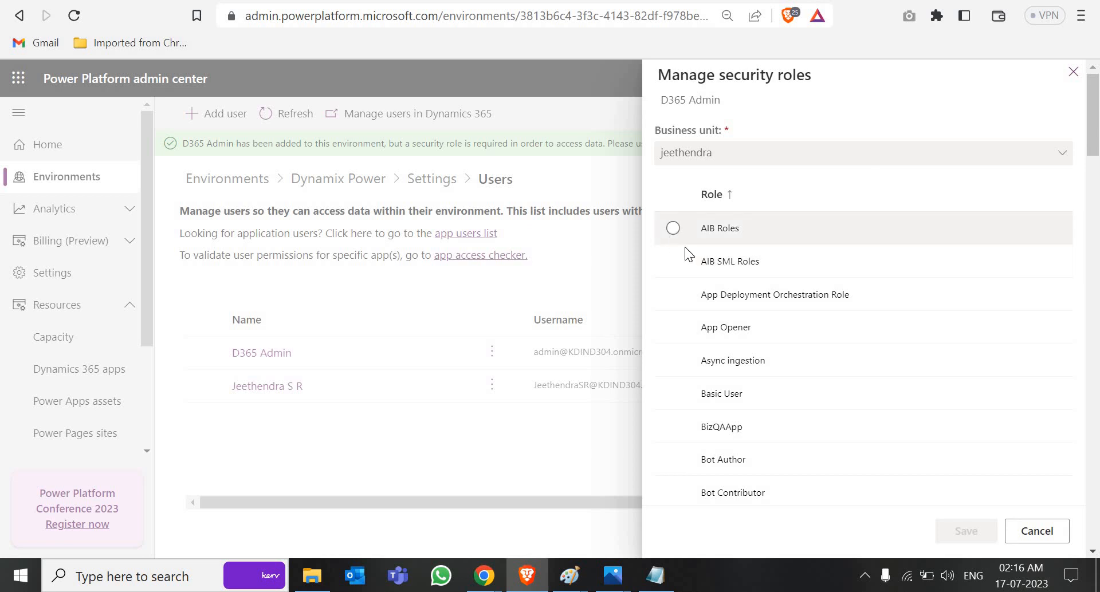
# Step: Browse the security roles list, then cancel without assigning any role
pyautogui.click(674, 232)
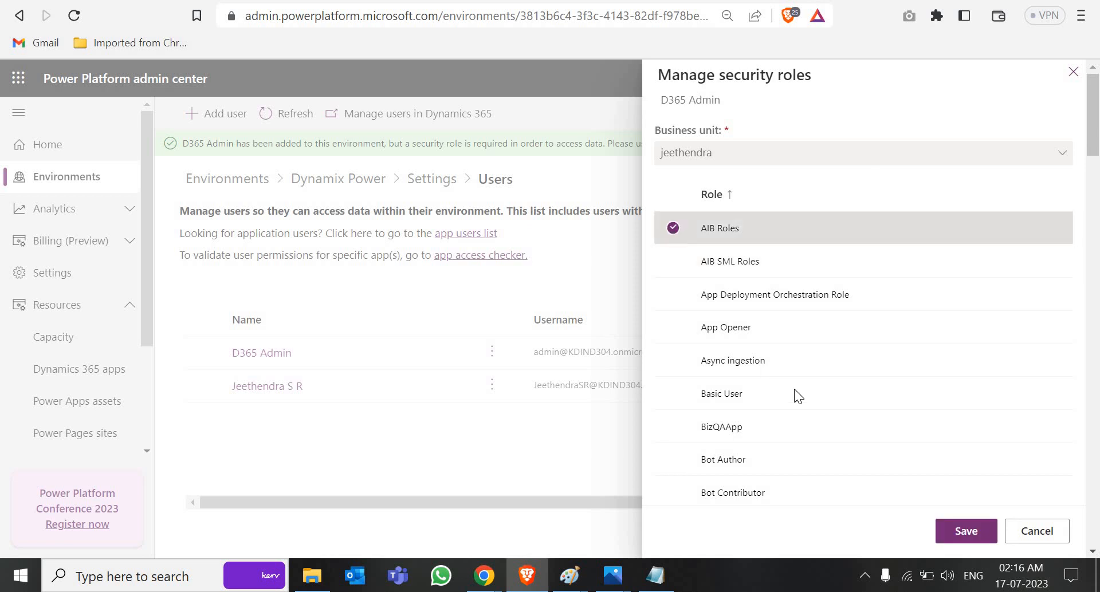
pyautogui.scroll(-10, 794, 390)
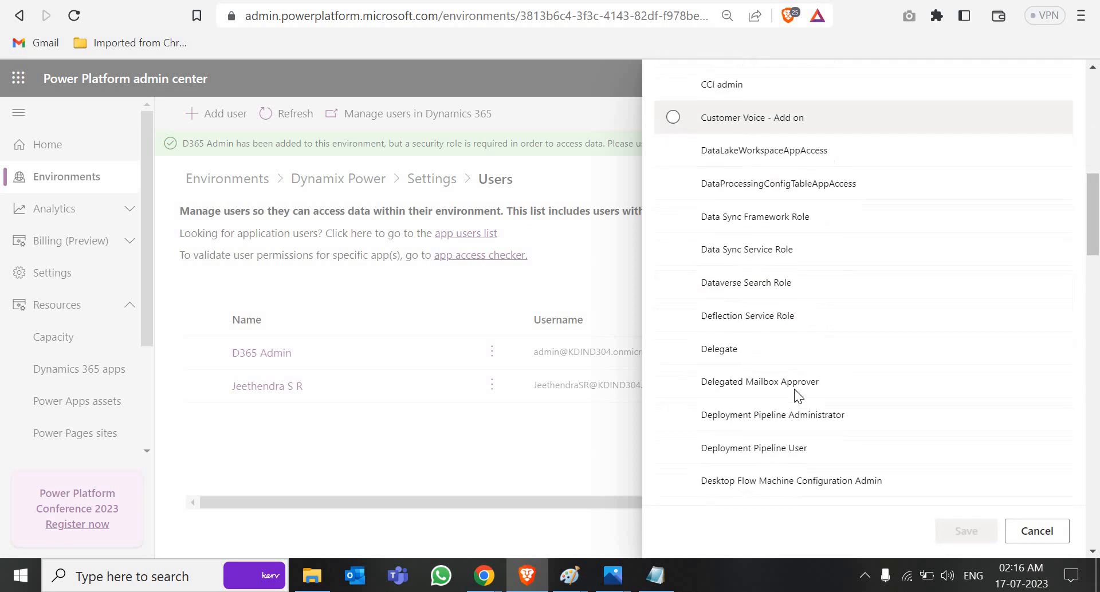
pyautogui.scroll(-3, 794, 389)
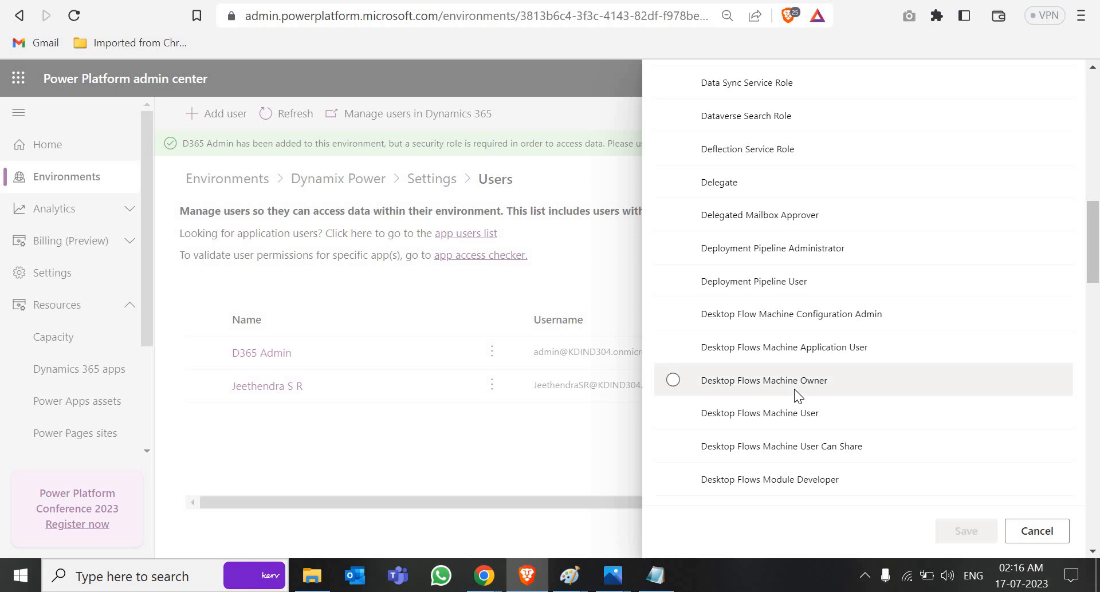
pyautogui.scroll(-15, 795, 390)
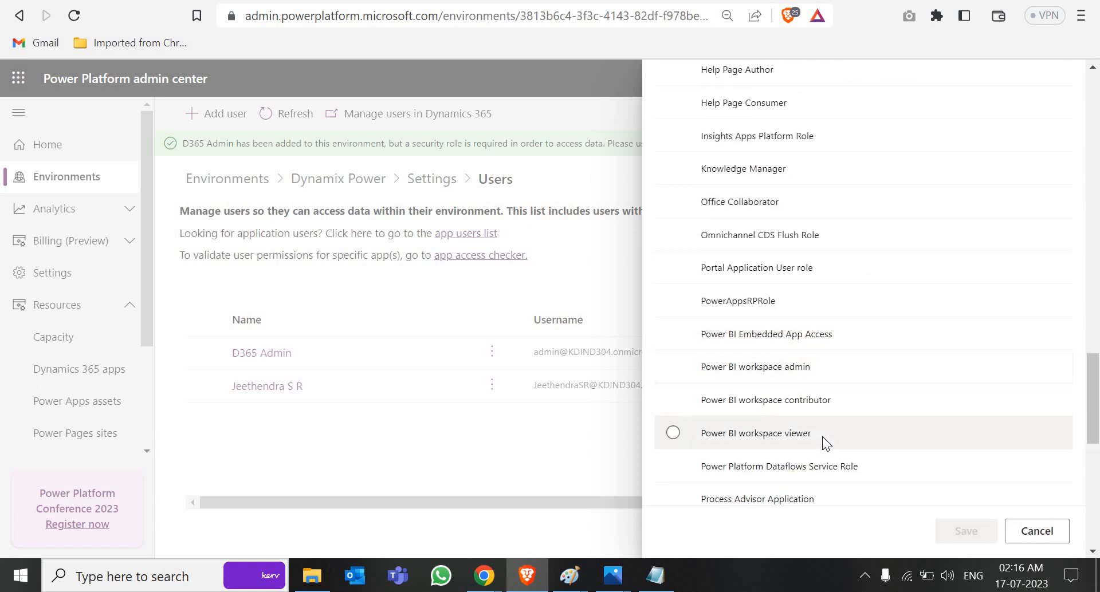
pyautogui.scroll(-3, 823, 436)
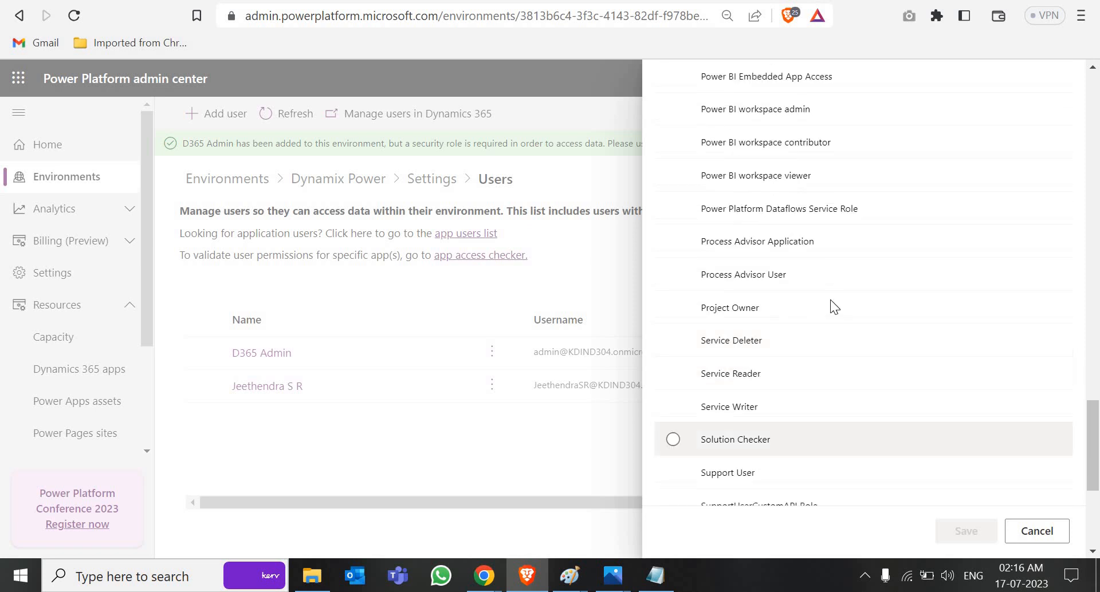
pyautogui.scroll(2, 778, 224)
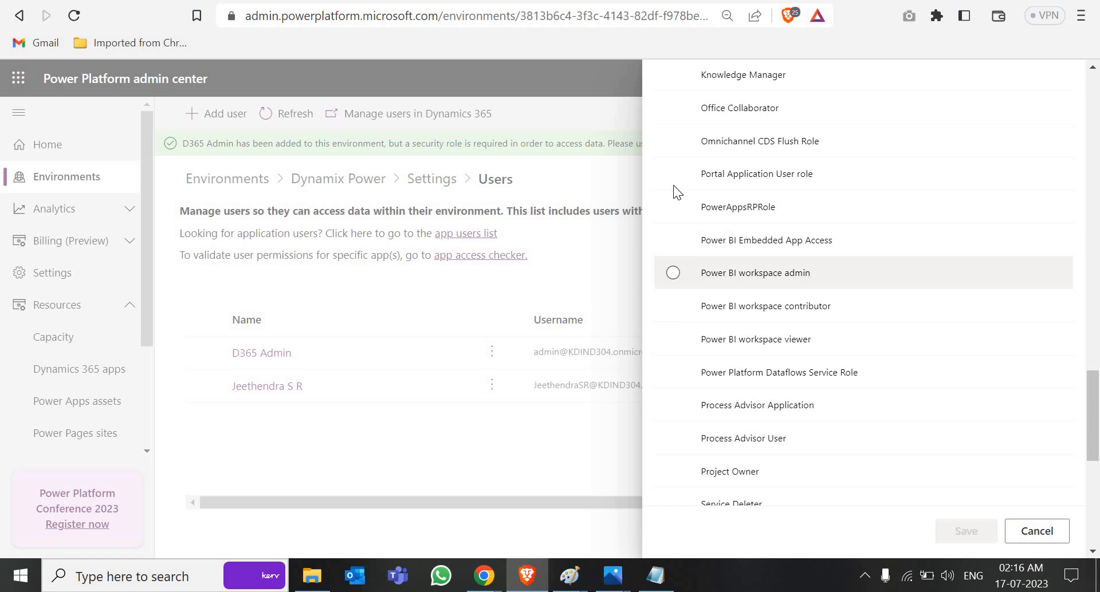
pyautogui.click(711, 345)
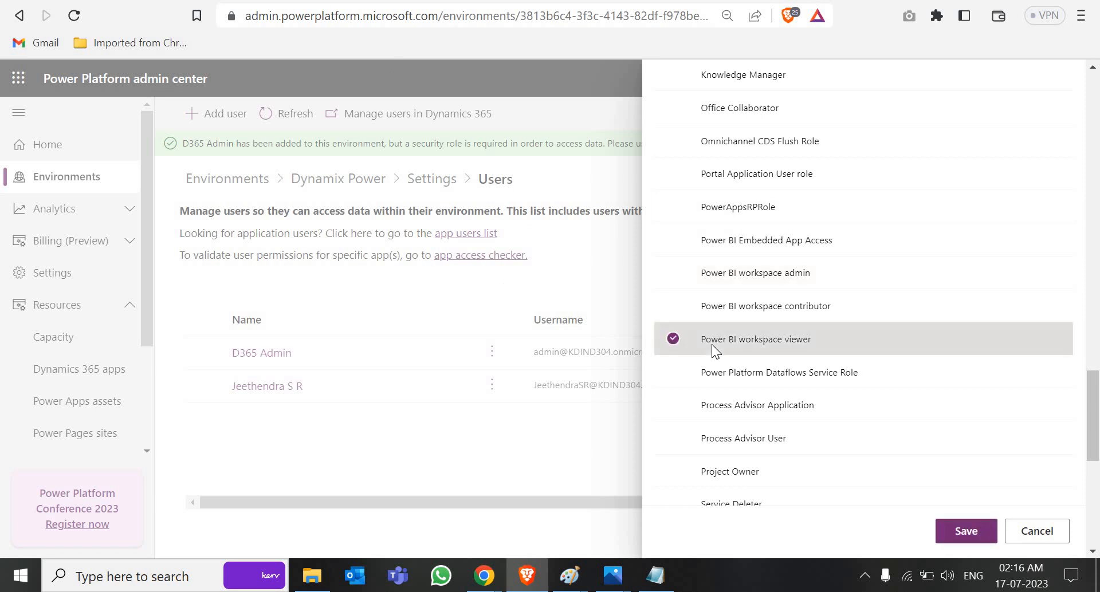
pyautogui.click(1013, 558)
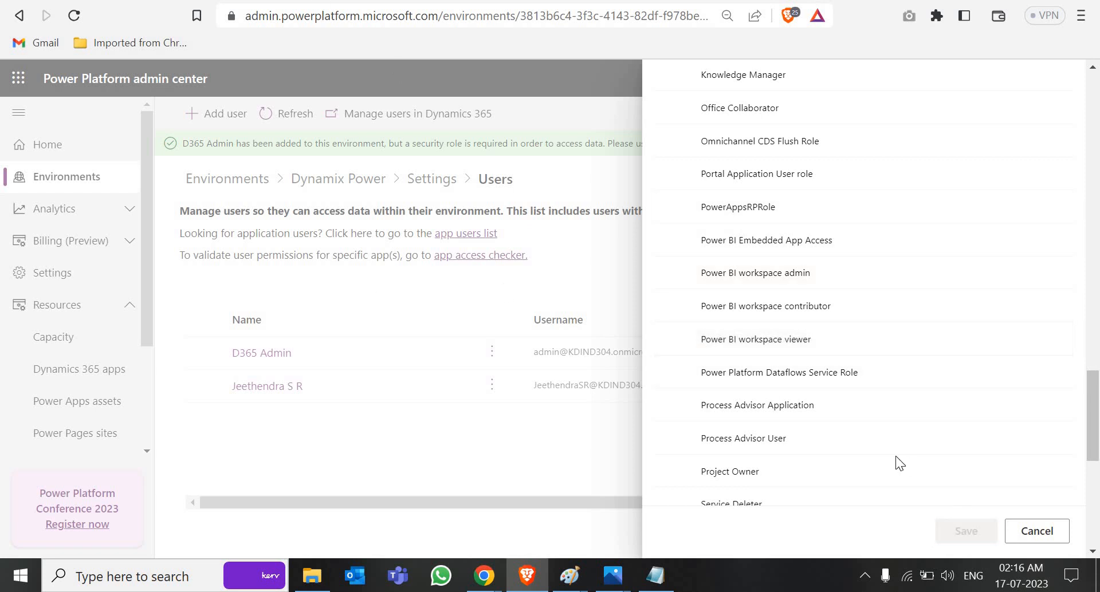
pyautogui.scroll(-2, 896, 457)
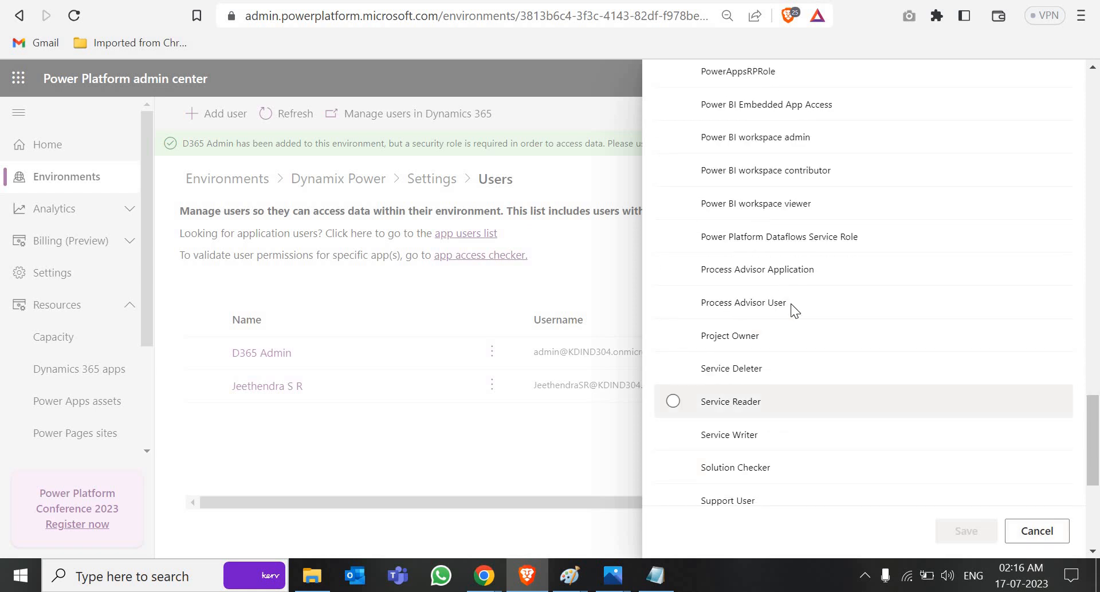
pyautogui.click(1036, 531)
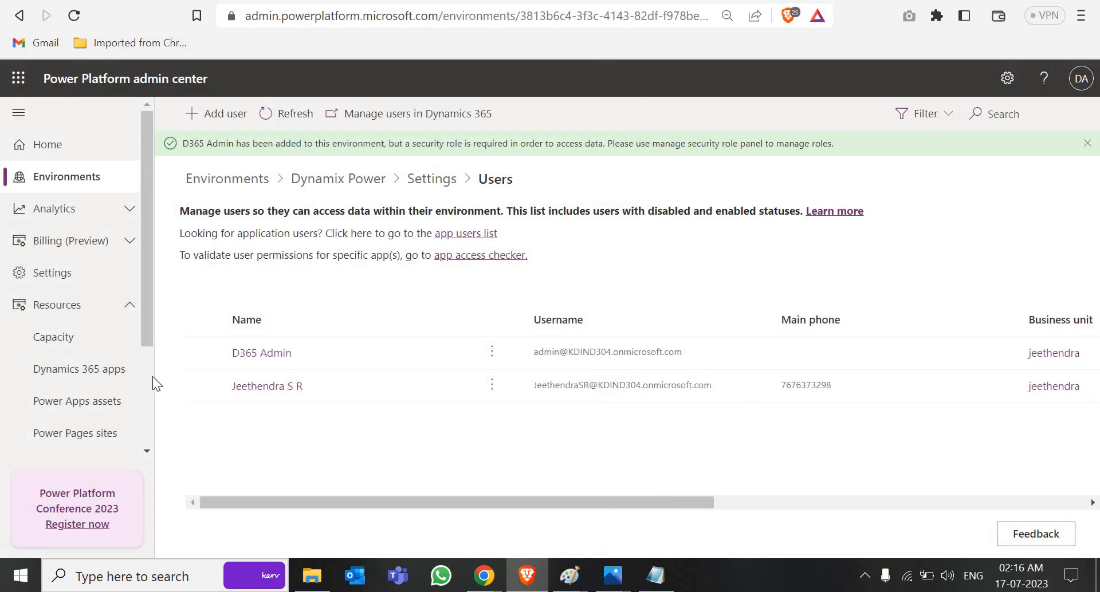
# Step: Open sharing for the Deployment power dynamix pipeline record and add the found user
pyautogui.click(202, 386)
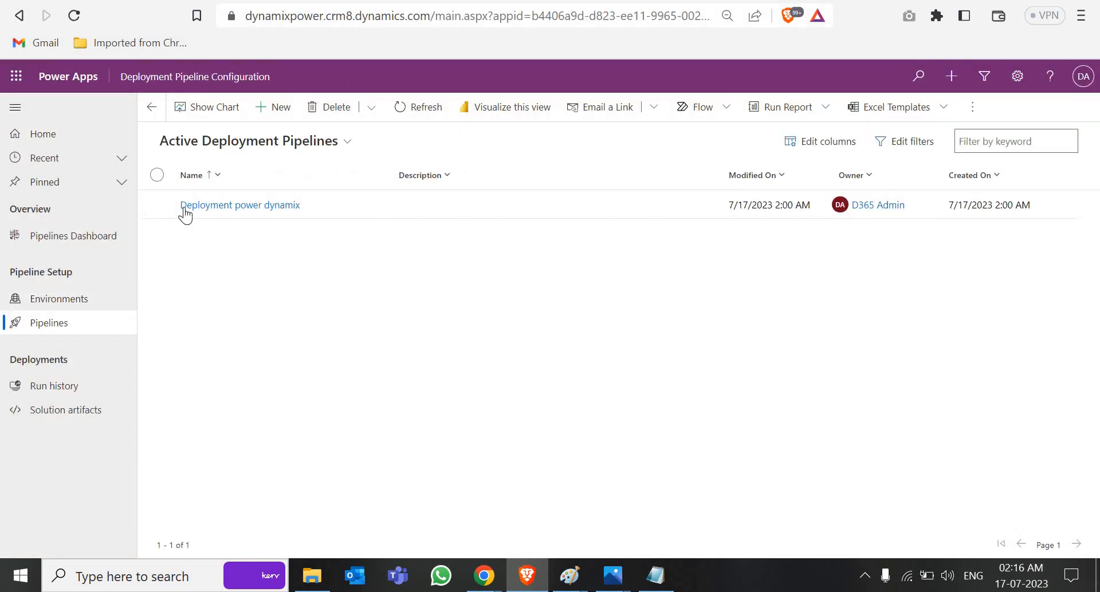
pyautogui.click(157, 205)
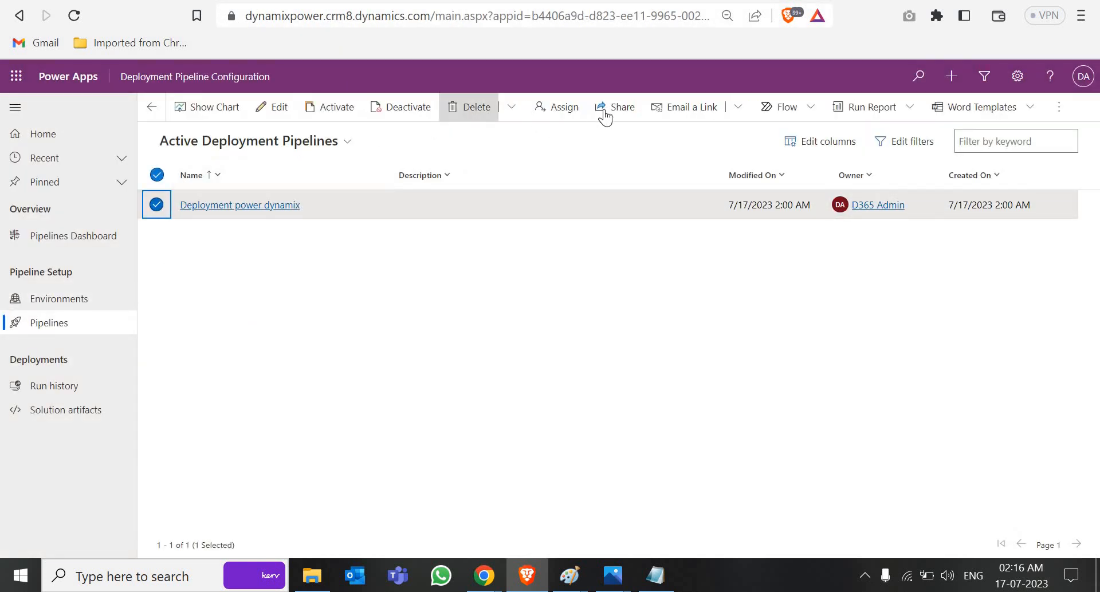
pyautogui.click(621, 112)
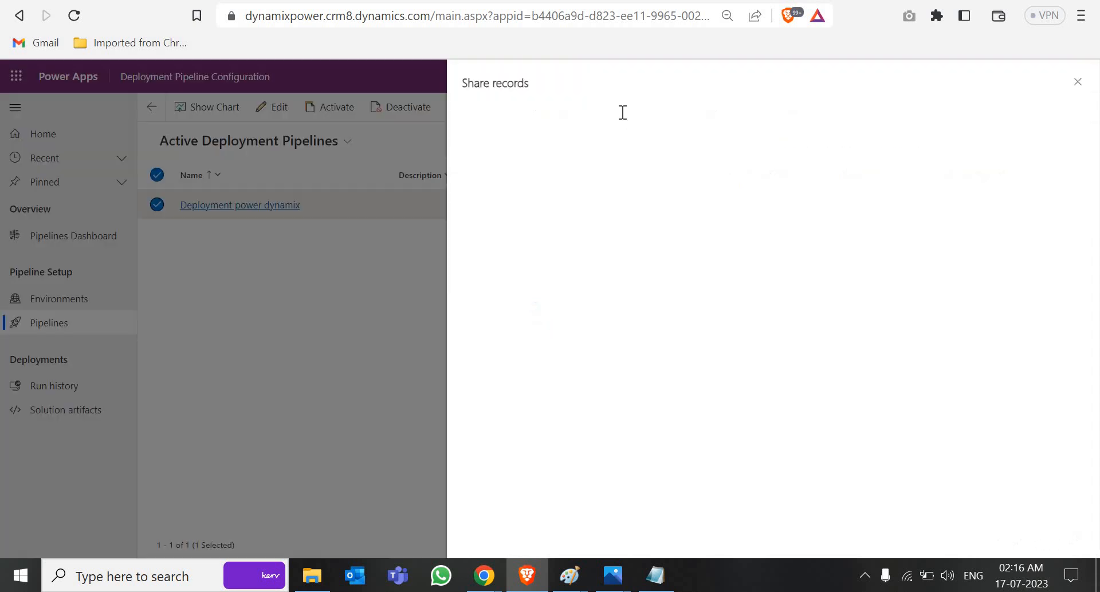
pyautogui.click(543, 180)
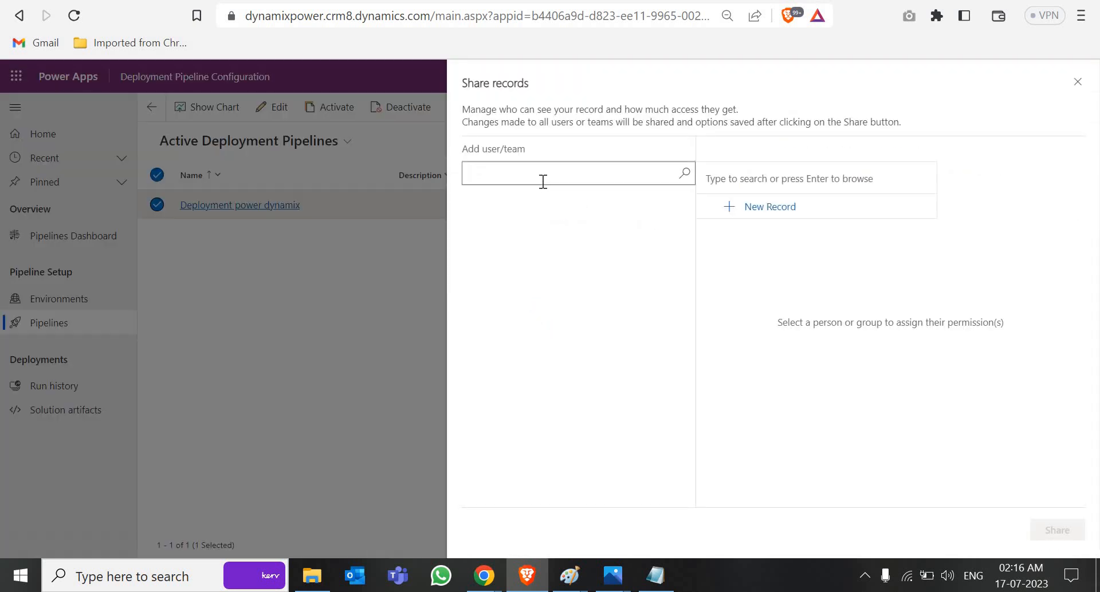
pyautogui.write('jeet')
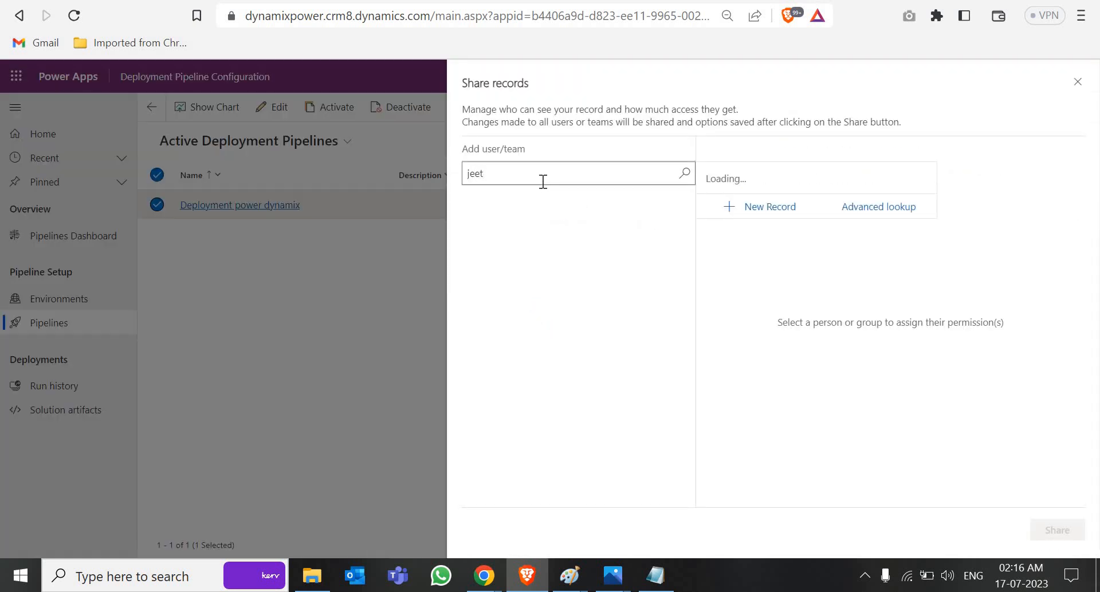
pyautogui.click(805, 239)
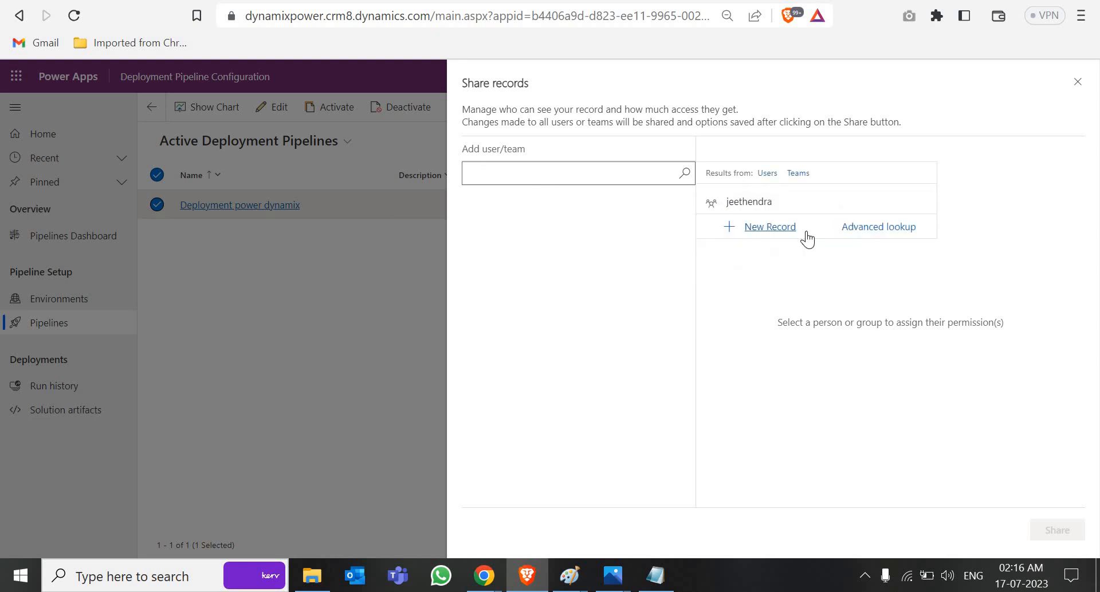
pyautogui.click(479, 240)
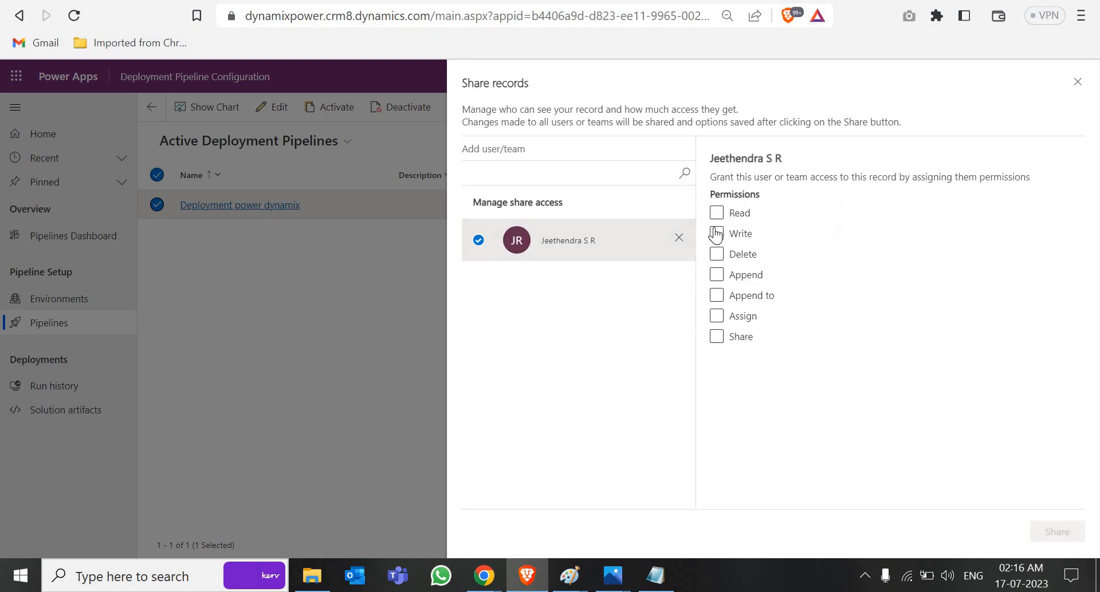
# Step: Grant the user Read-only permission and share the pipeline record
pyautogui.click(717, 234)
pyautogui.click(718, 215)
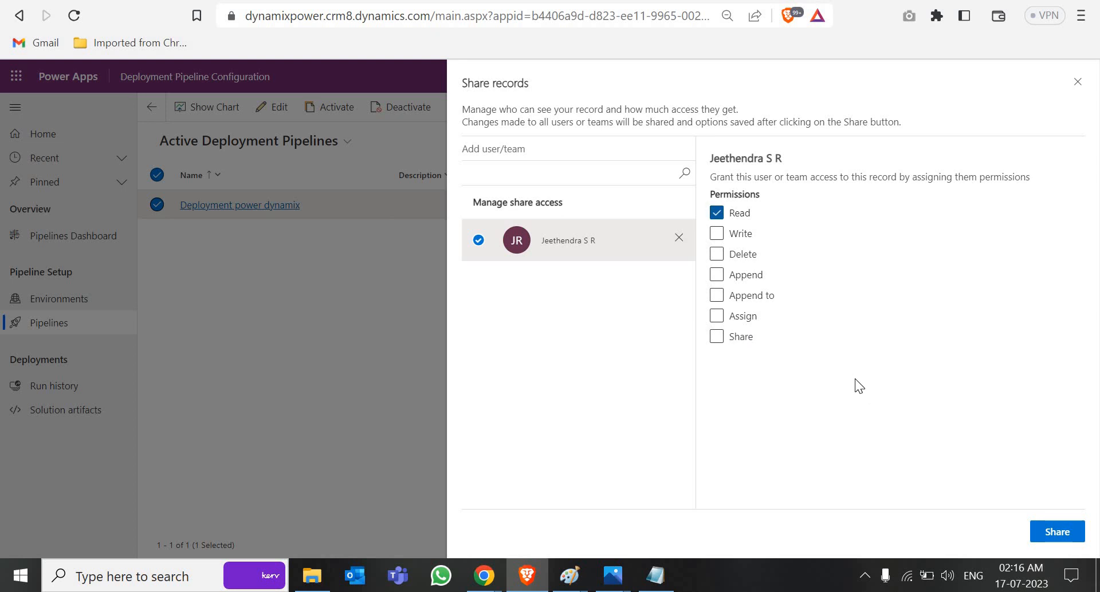
pyautogui.click(1043, 532)
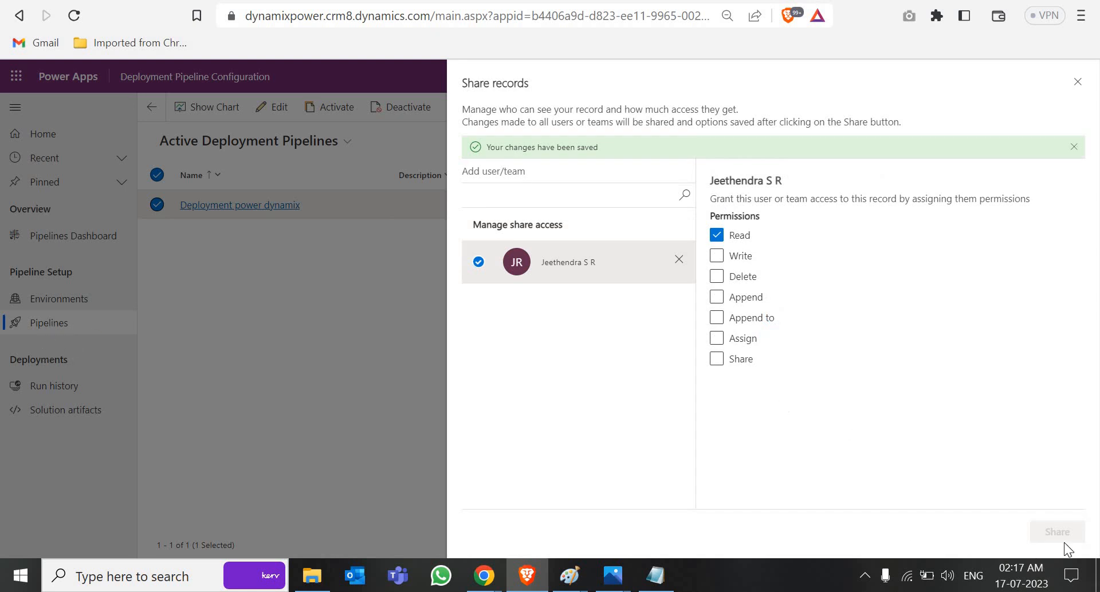
pyautogui.click(1078, 82)
pyautogui.hotkey('ctrl', 'Tab')
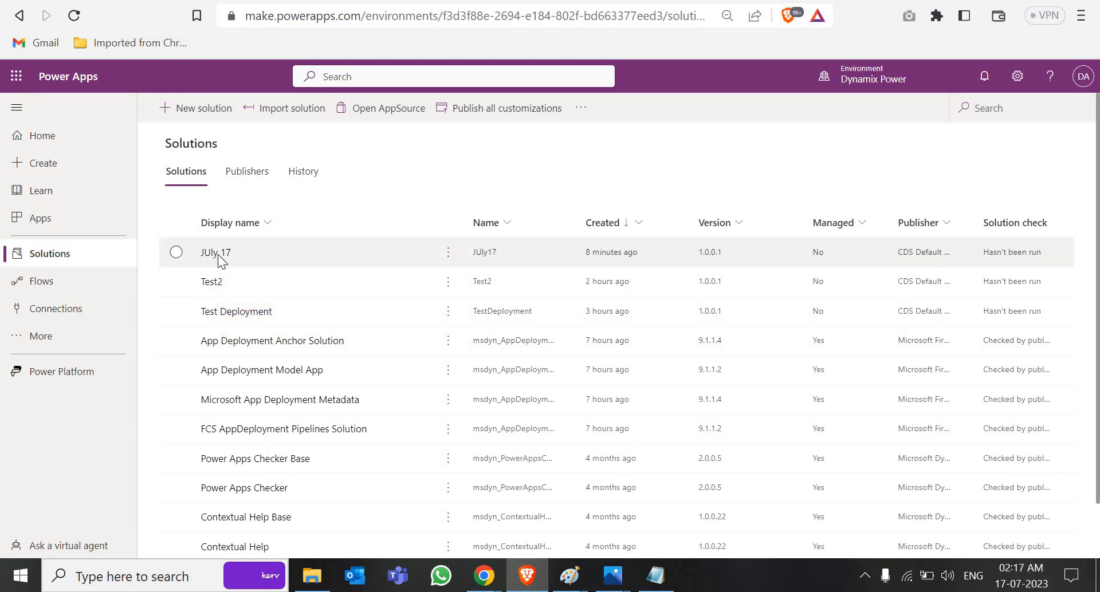
# Step: Open the JUly 17 solution's Pipelines page showing the Deployment power dynamix stages
pyautogui.click(216, 254)
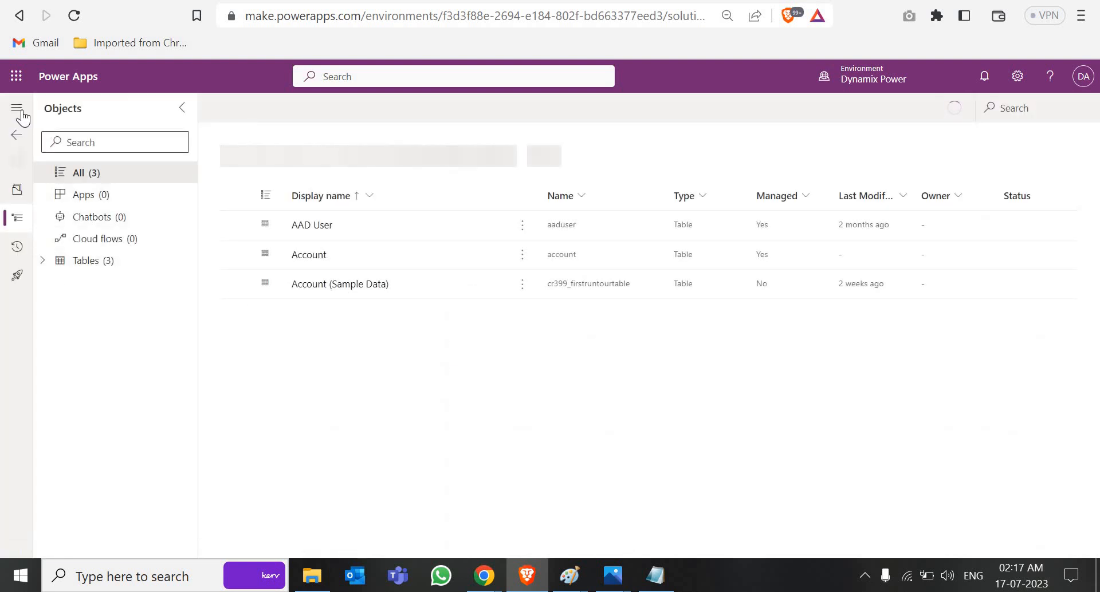
pyautogui.click(16, 107)
pyautogui.click(48, 276)
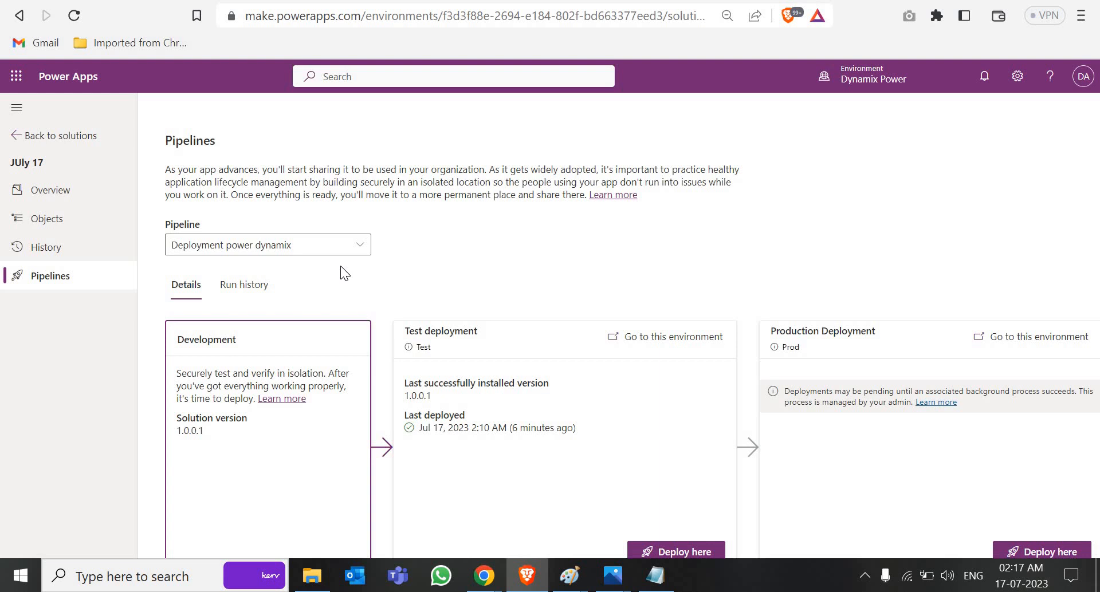
pyautogui.moveTo(484, 579)
pyautogui.click(428, 504)
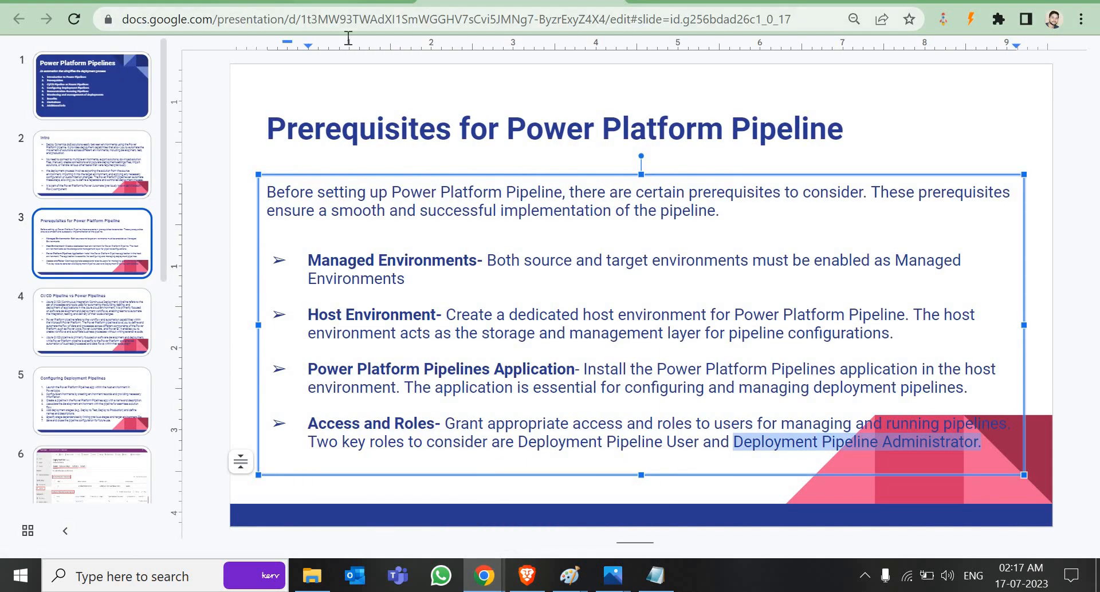
# Step: Read through the pipelines overview article's FAQ, then open the Set up pipelines article
pyautogui.hotkey('alt', 'Tab')
pyautogui.scroll(15, 372, 255)
pyautogui.scroll(4, 373, 255)
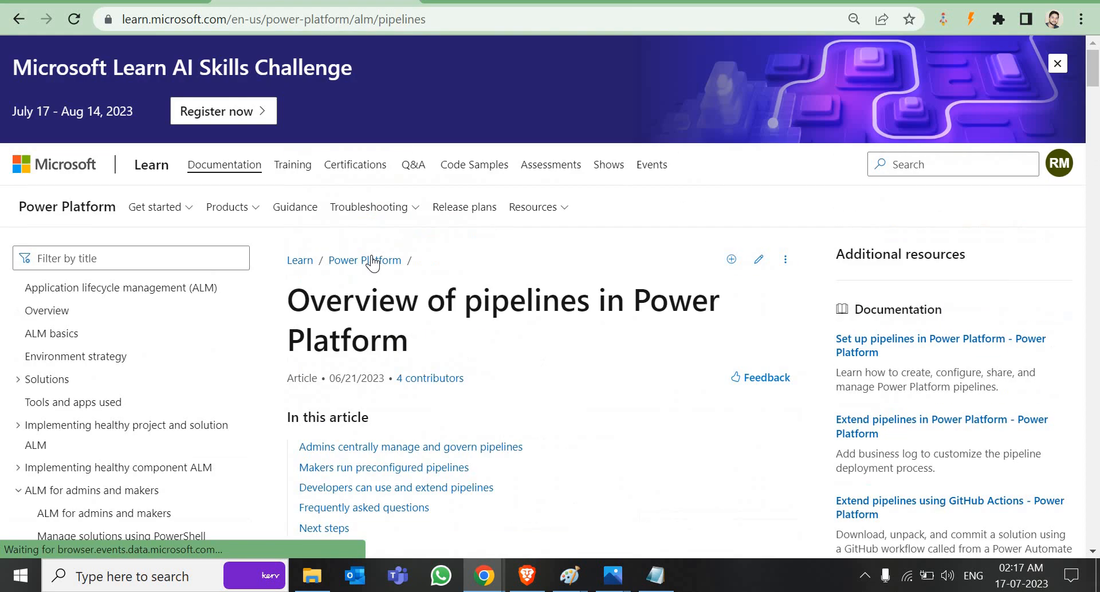
pyautogui.scroll(-10, 414, 349)
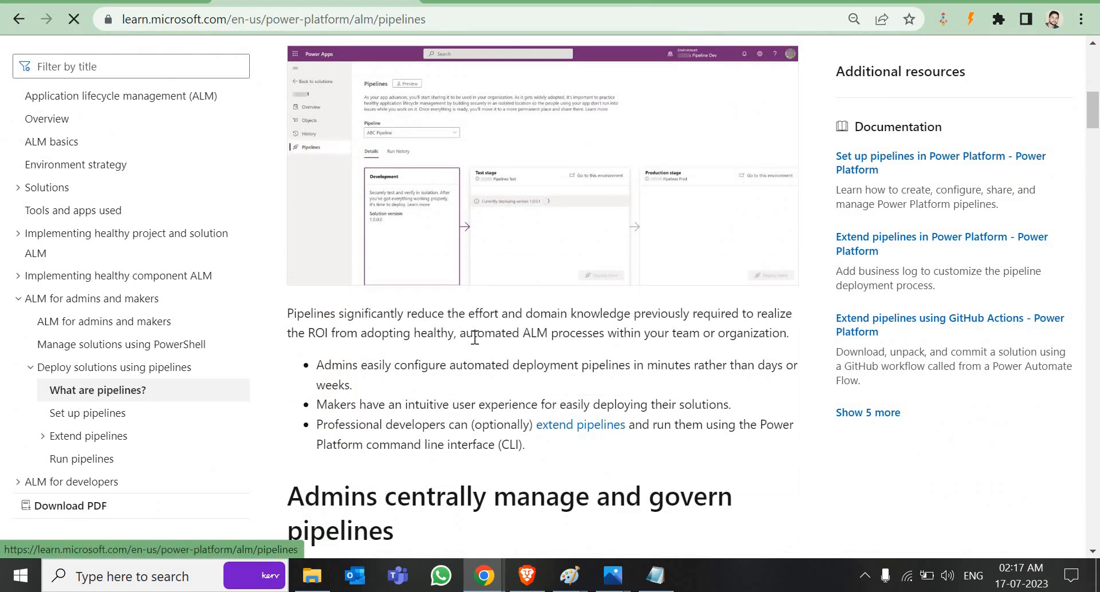
pyautogui.scroll(10, 471, 318)
pyautogui.scroll(-20, 473, 323)
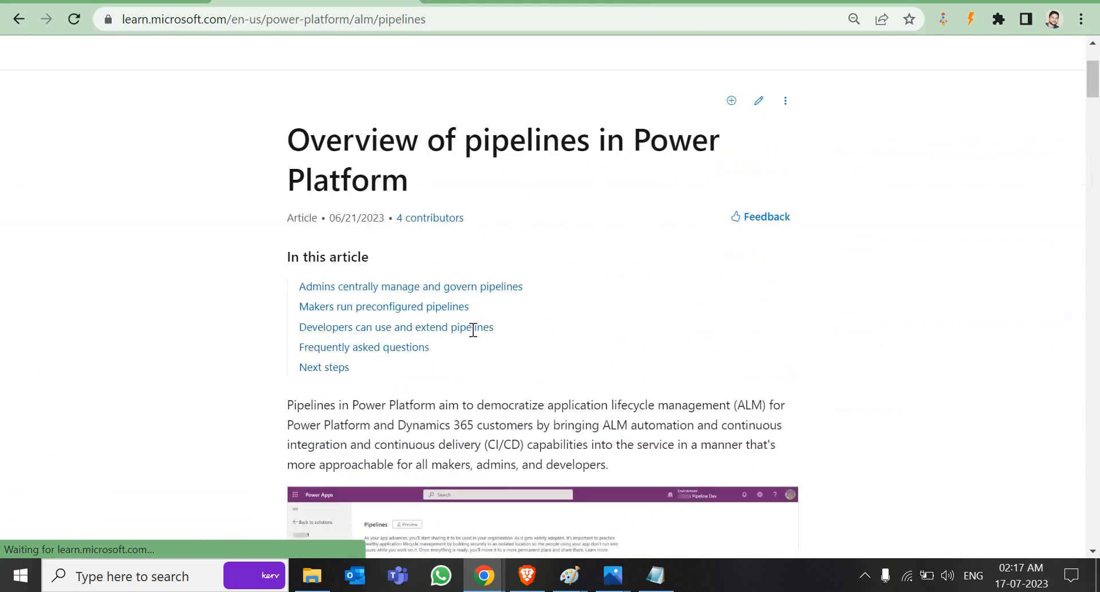
pyautogui.scroll(-20, 474, 352)
pyautogui.scroll(-6, 428, 348)
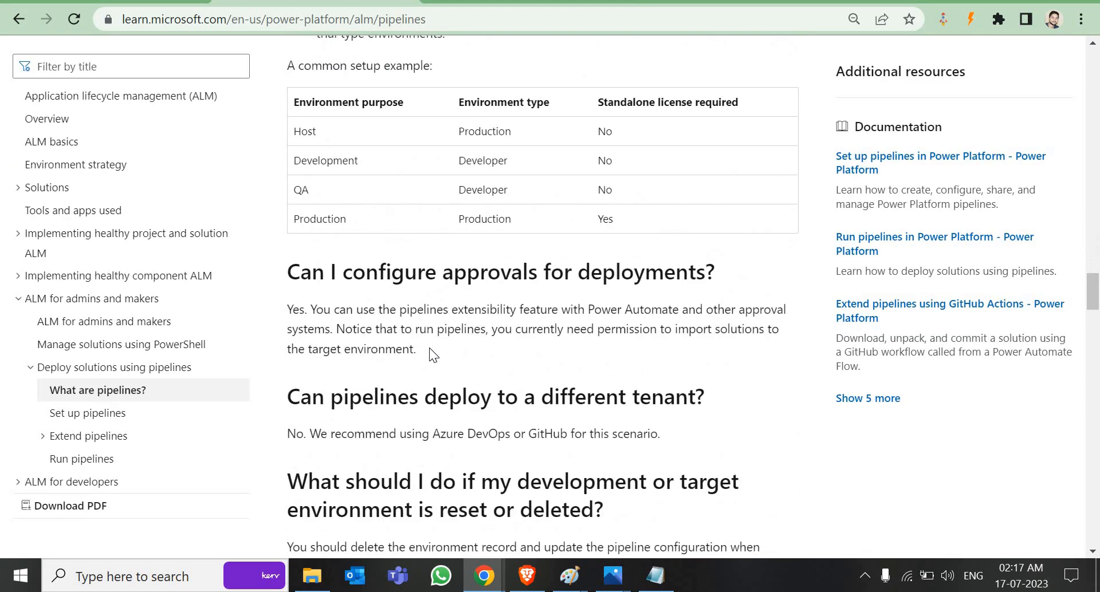
pyautogui.scroll(13, 428, 348)
pyautogui.scroll(-4, 429, 348)
pyautogui.scroll(3, 429, 348)
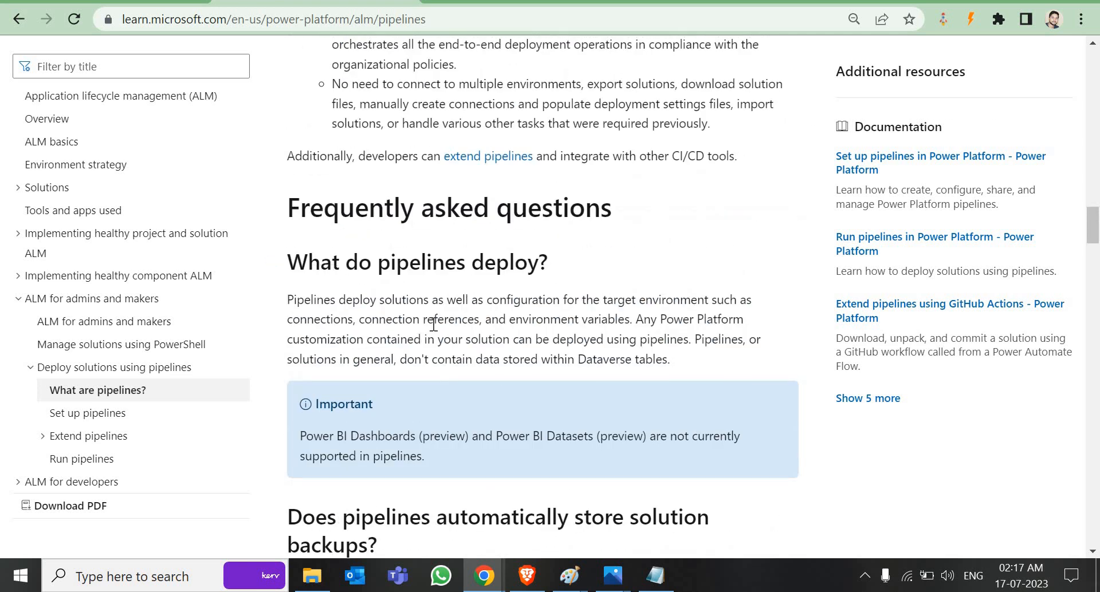
pyautogui.scroll(-12, 434, 324)
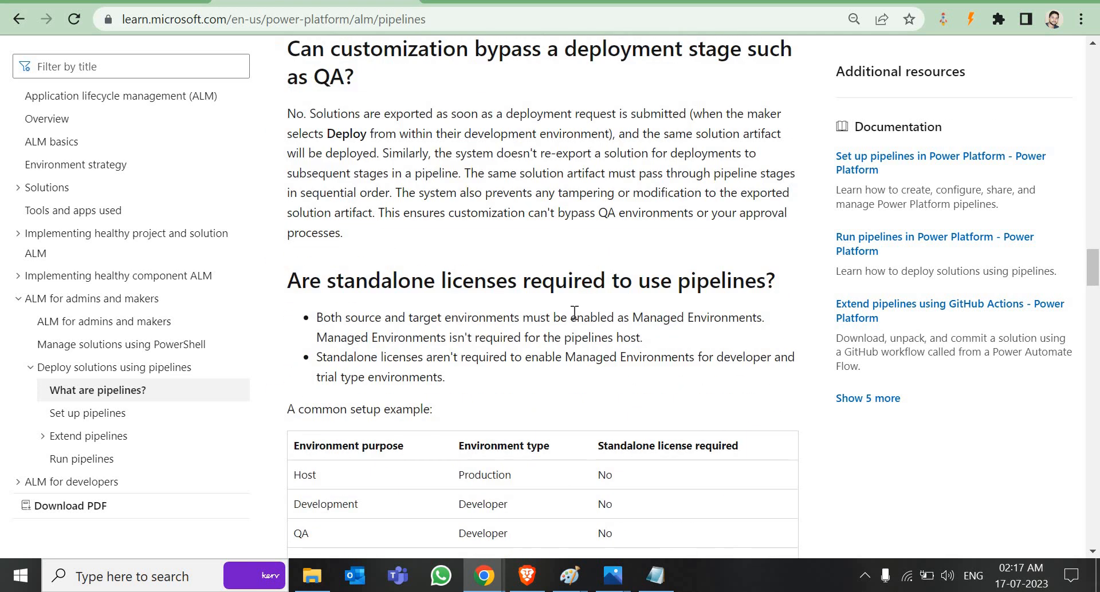
pyautogui.scroll(-9, 573, 320)
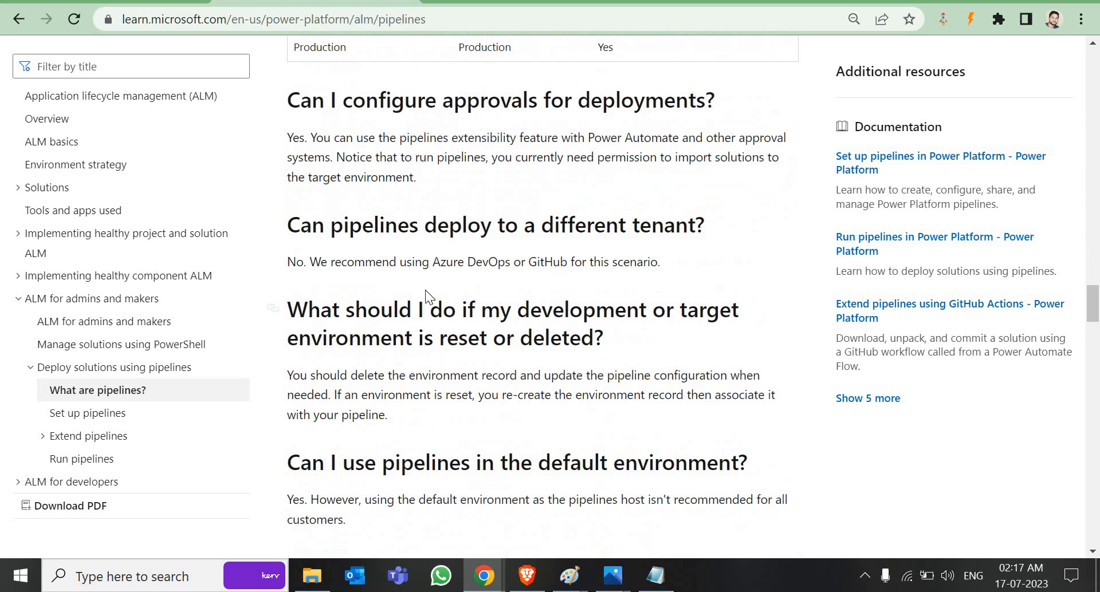
pyautogui.click(92, 415)
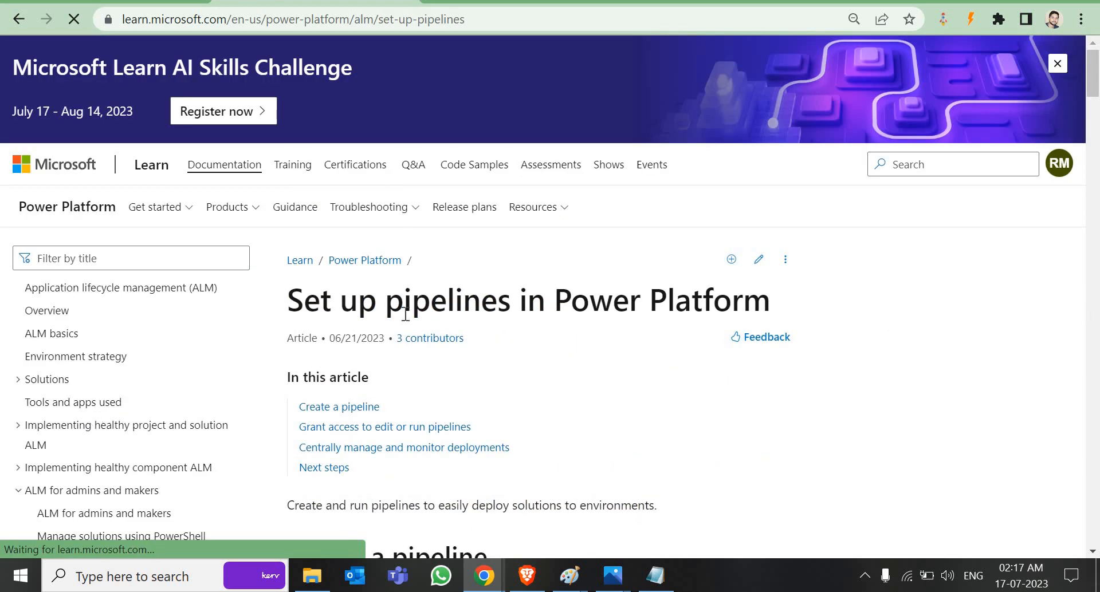
pyautogui.scroll(-15, 404, 331)
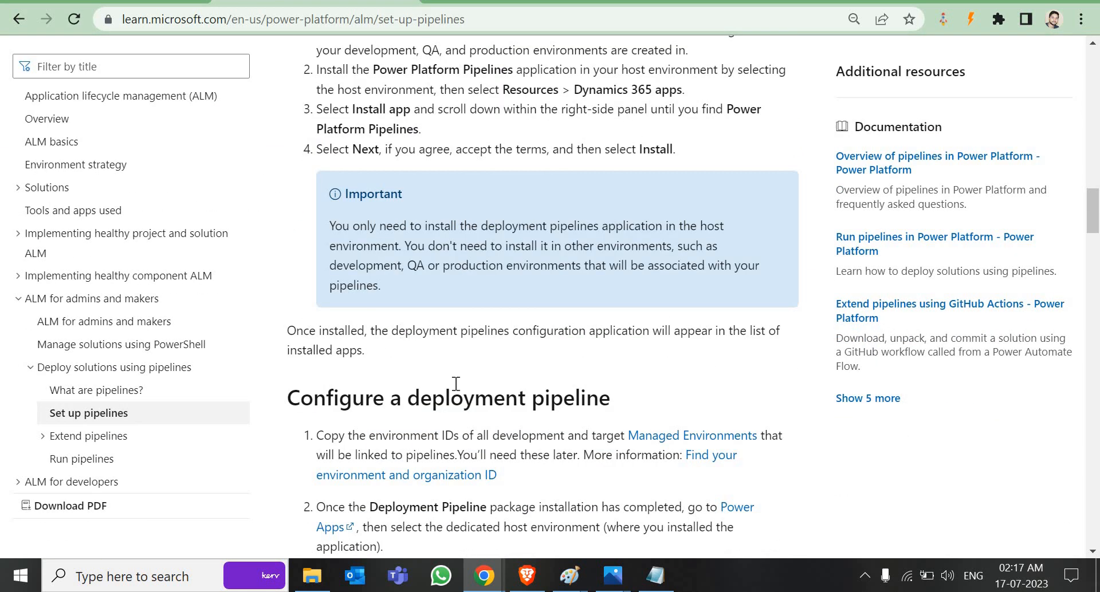
pyautogui.scroll(-1, 456, 384)
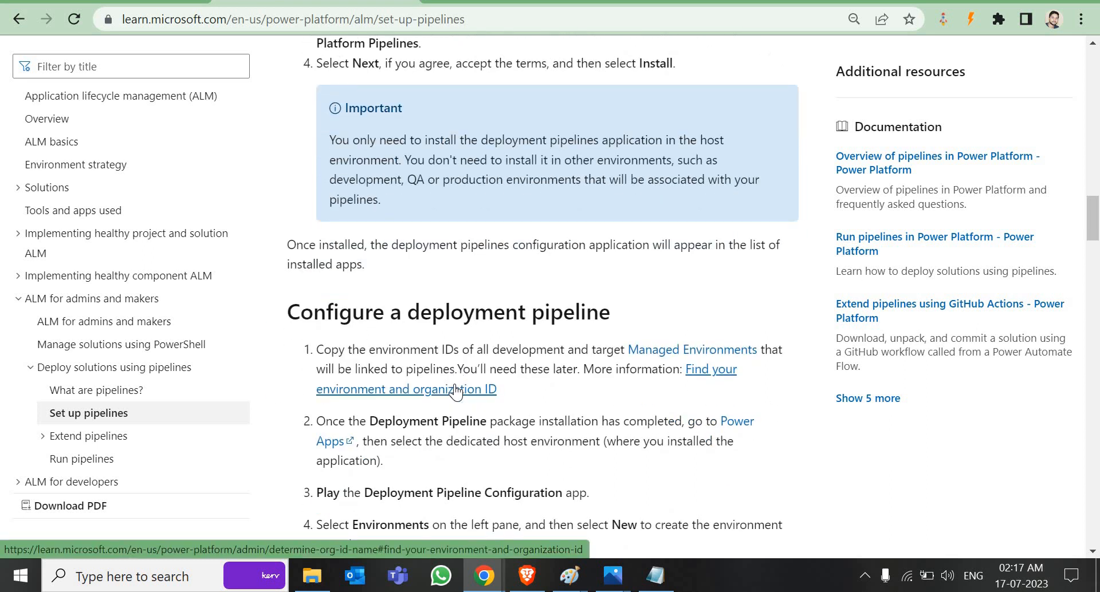
pyautogui.scroll(15, 453, 377)
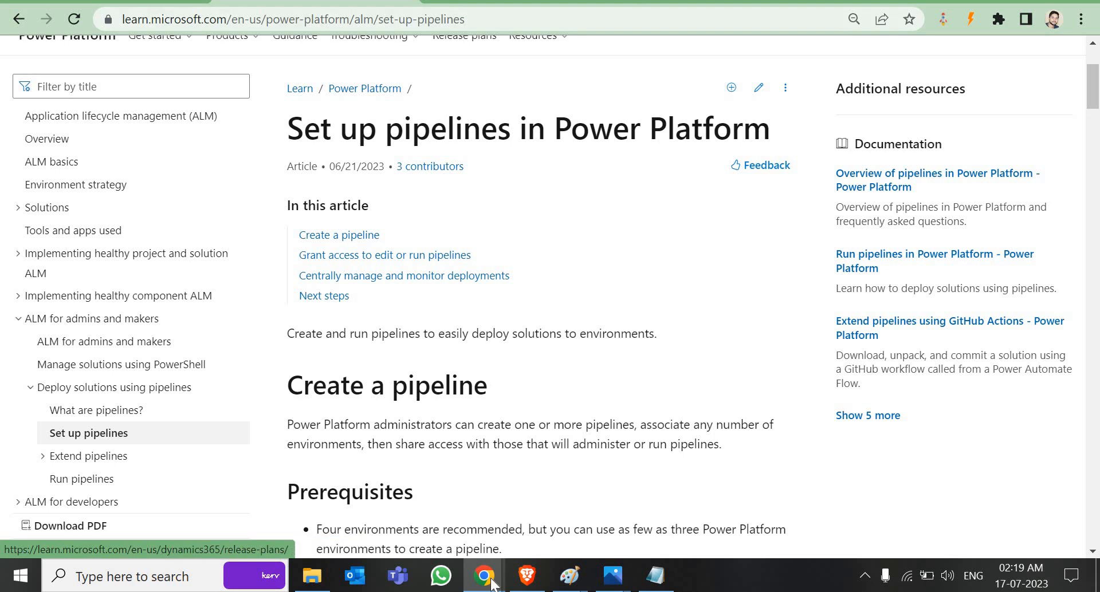
# Step: Check the solution history and run history, then list the Active Deployment Artifacts
pyautogui.click(527, 576)
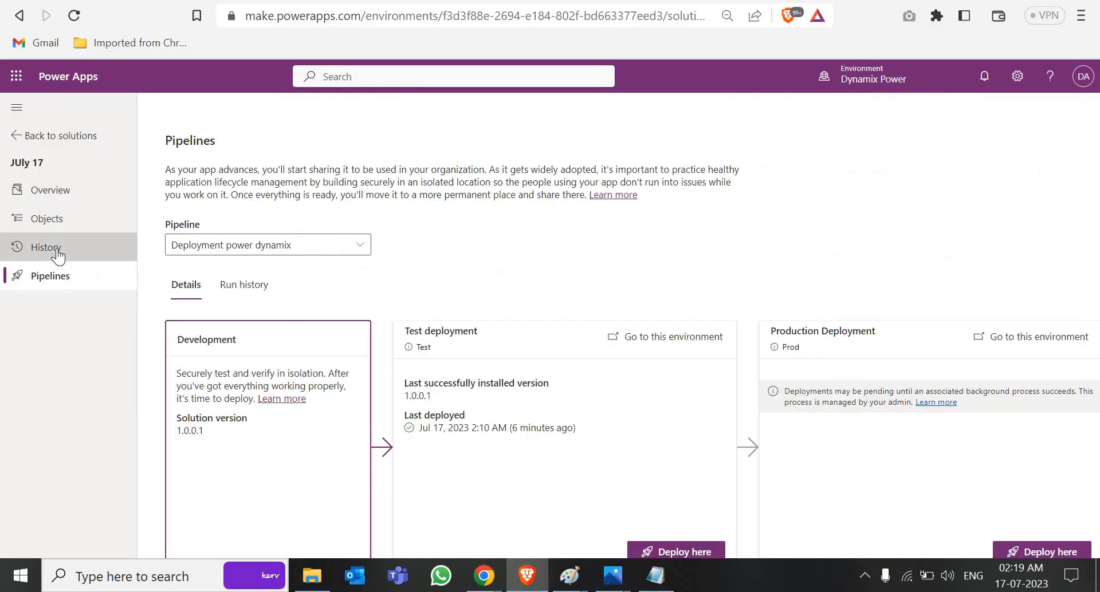
pyautogui.click(57, 251)
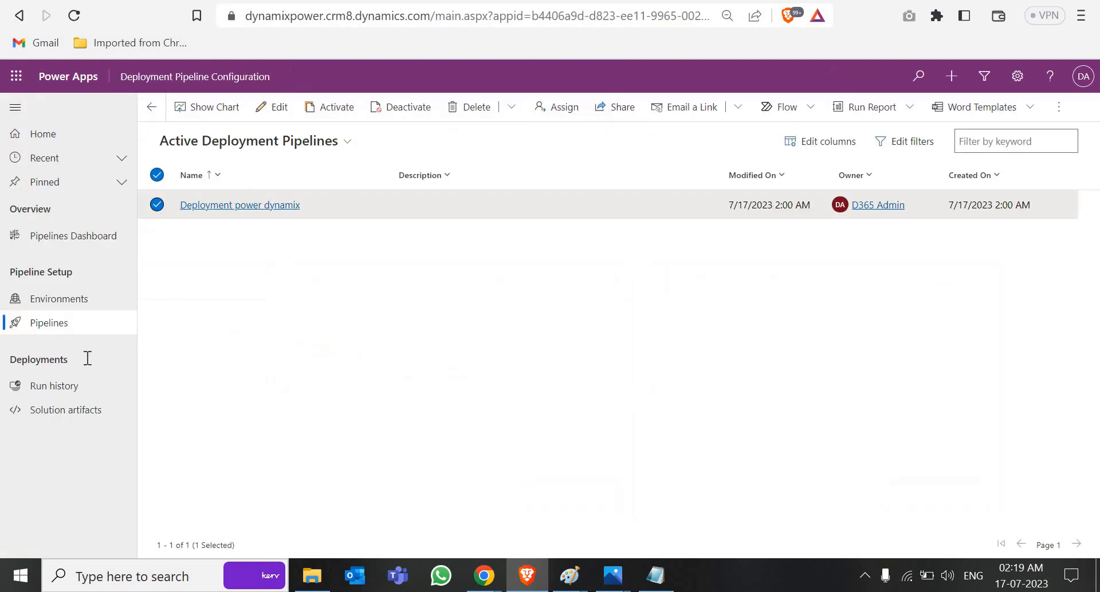
pyautogui.click(49, 394)
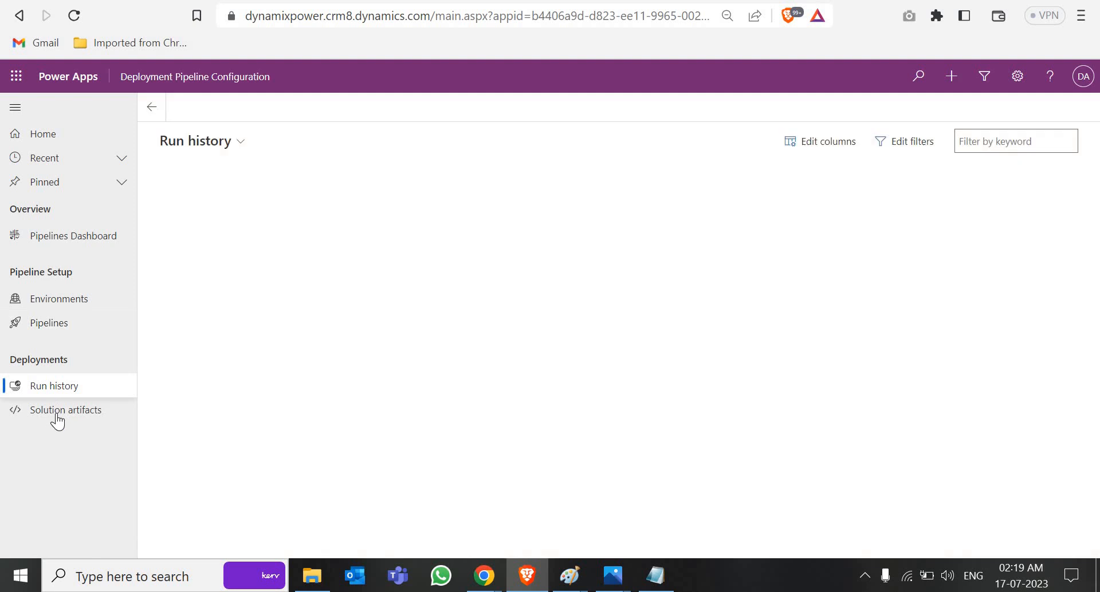
pyautogui.click(54, 411)
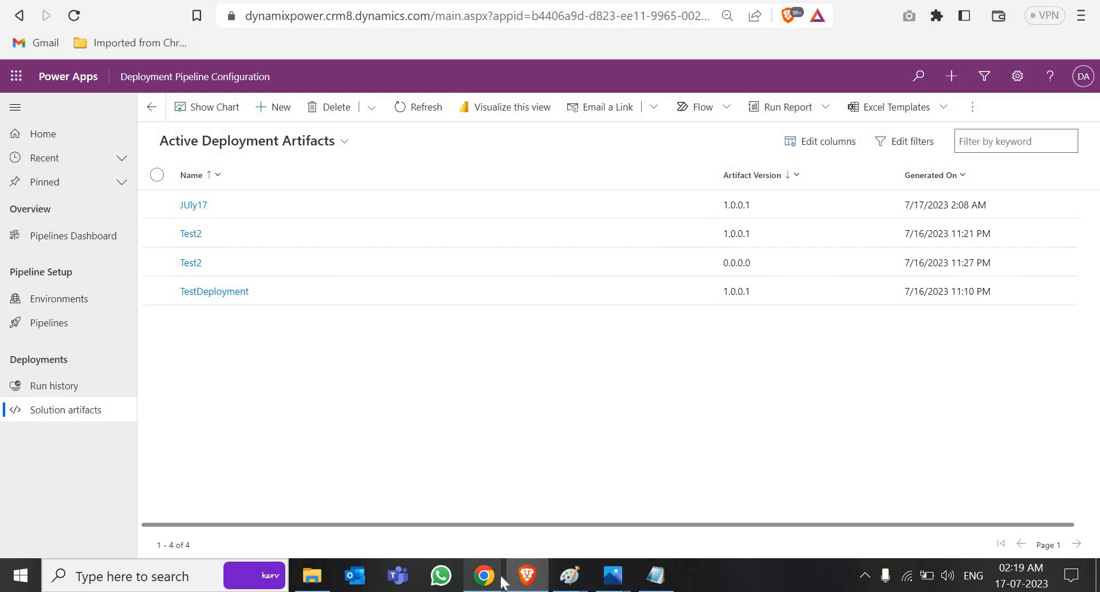
# Step: Bring up the Set up pipelines article and select its full web address
pyautogui.moveTo(484, 575)
pyautogui.click(391, 499)
pyautogui.scroll(3, 422, 381)
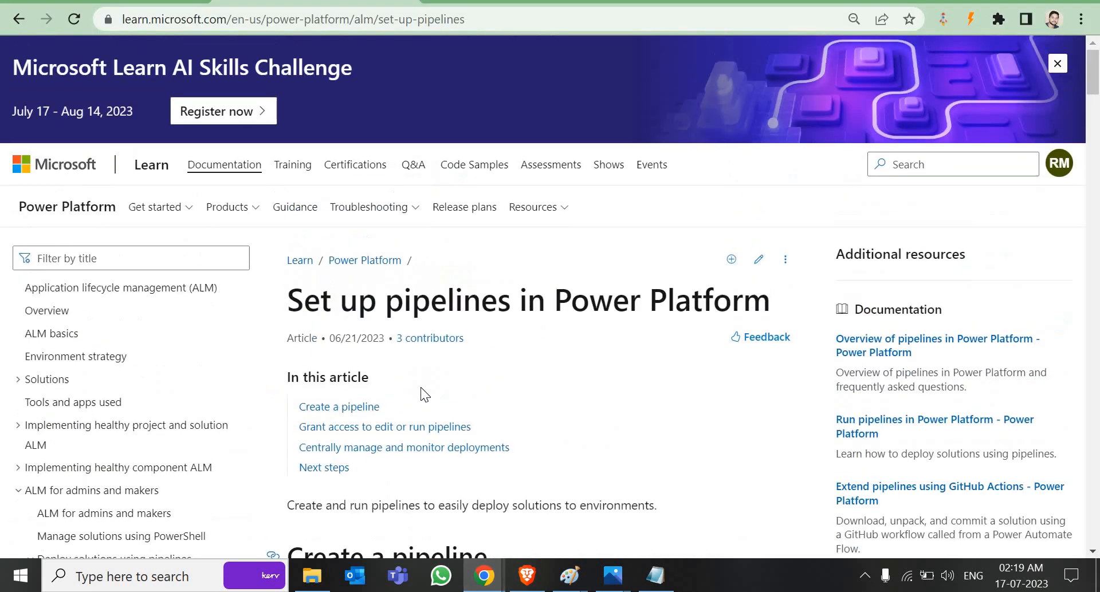
pyautogui.click(468, 17)
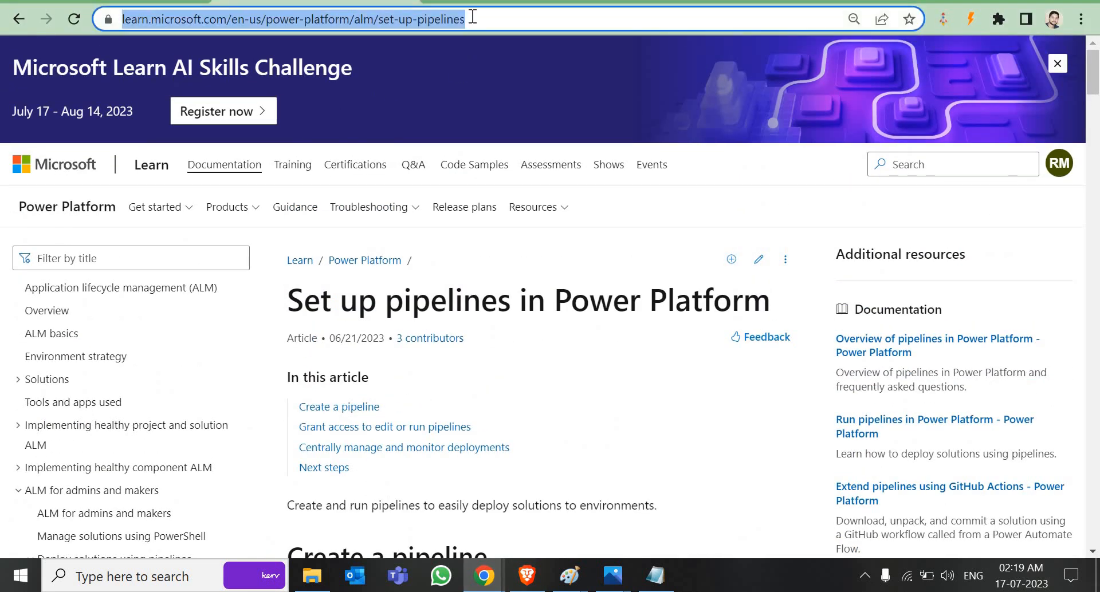
pyautogui.click(484, 584)
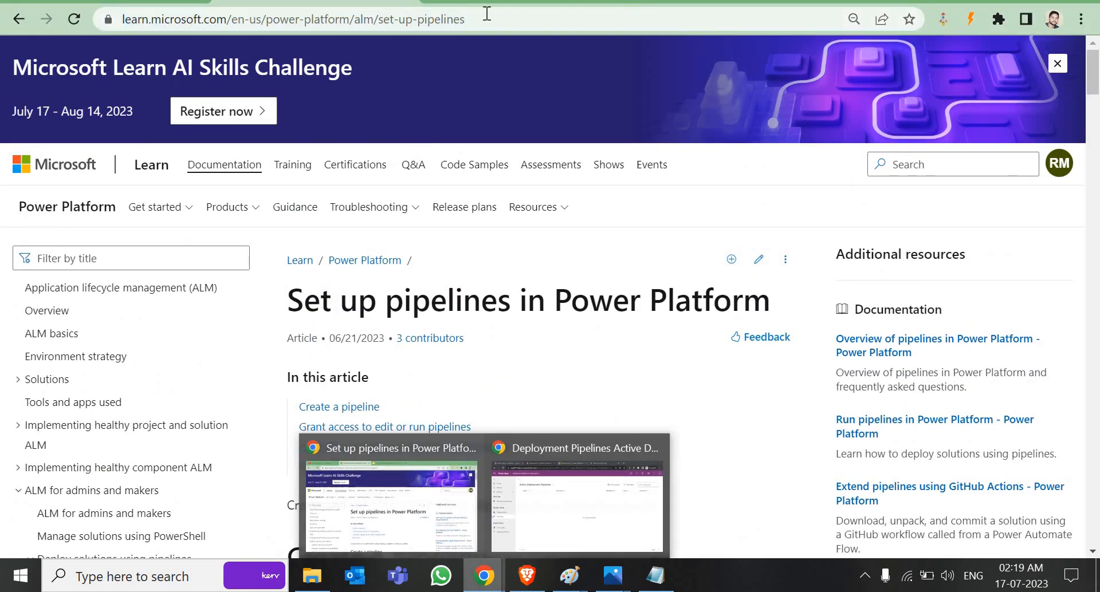
pyautogui.click(435, 251)
# Step: Step through the slides from the title slide to the final Additional Info slide
pyautogui.hotkey('alt', 'Tab')
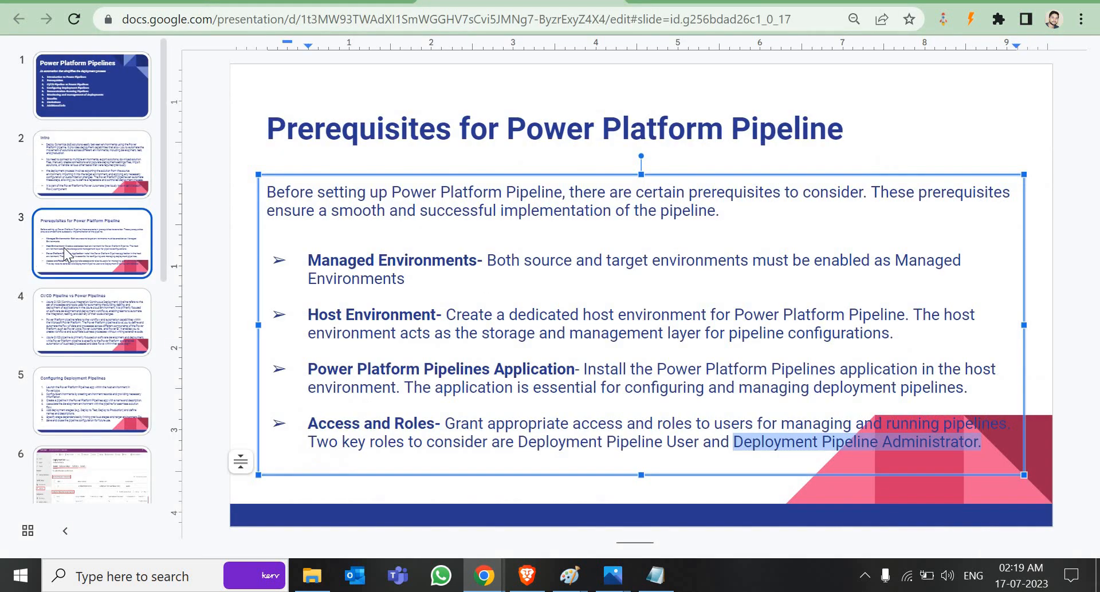
pyautogui.click(105, 87)
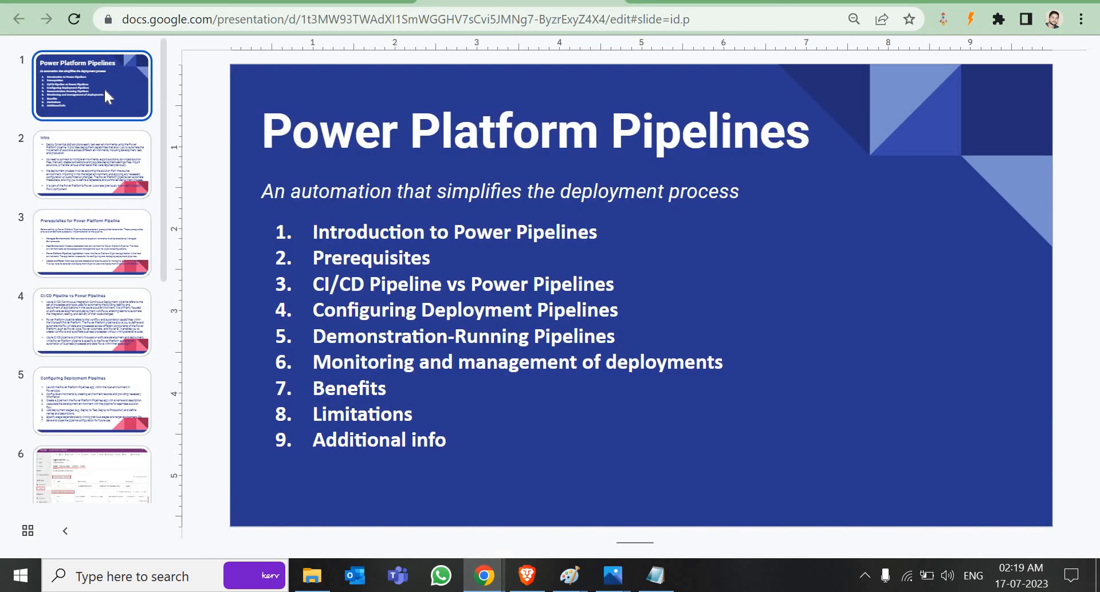
pyautogui.click(87, 153)
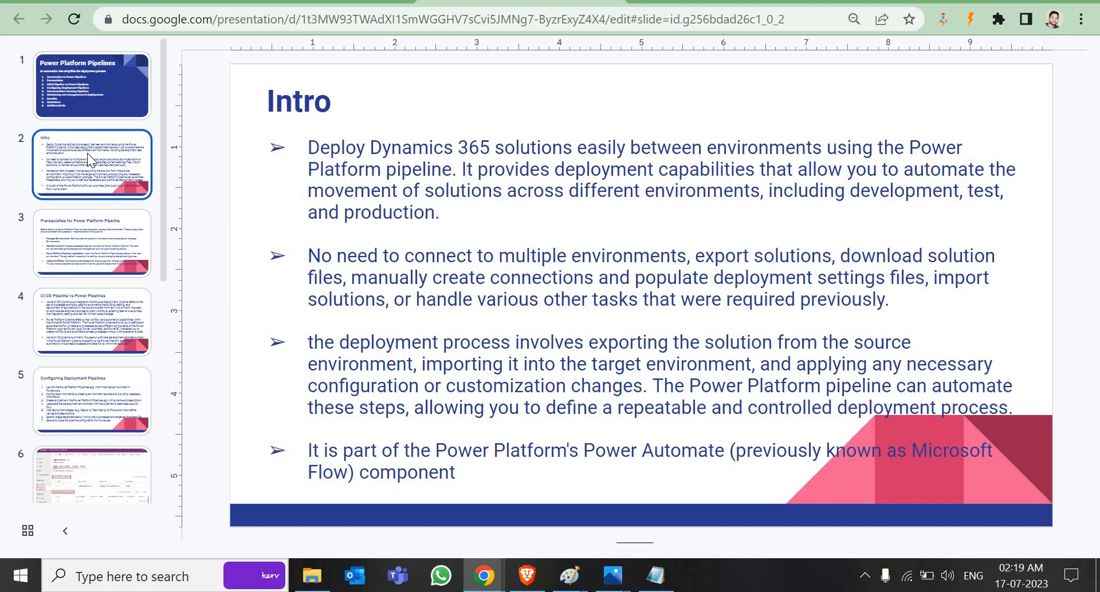
pyautogui.press('Down')
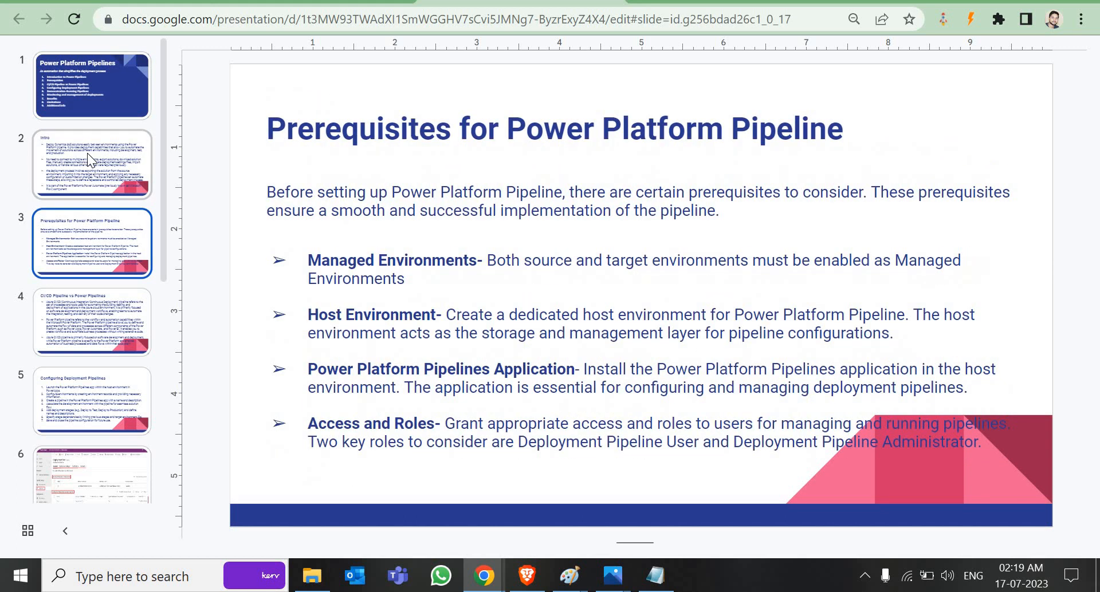
pyautogui.press('Down')
pyautogui.press('Down')
pyautogui.press('Down')
pyautogui.press('Down')
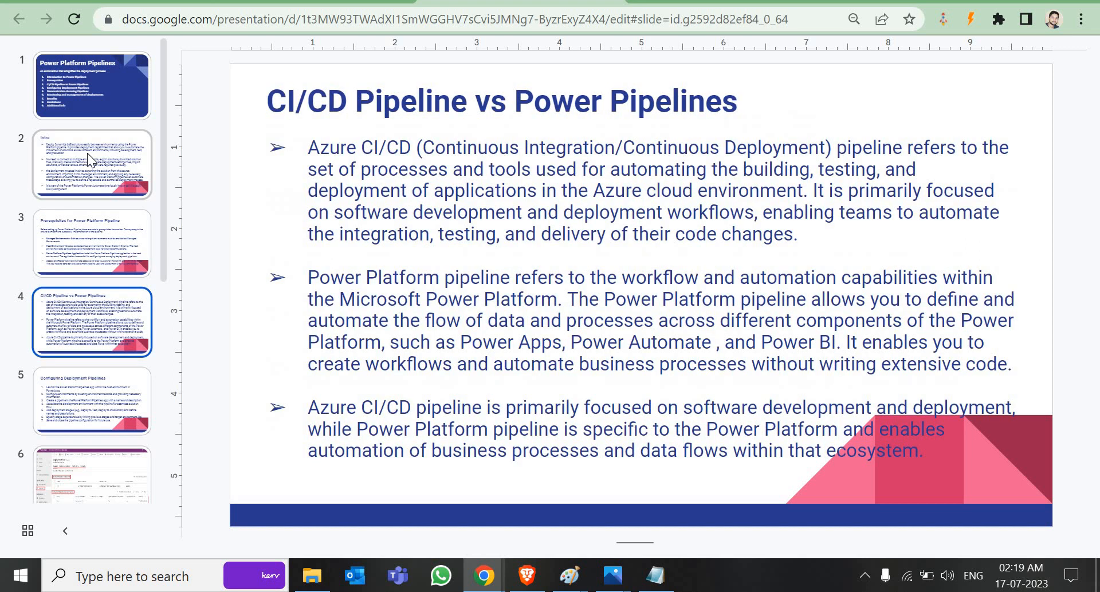
pyautogui.press('Down')
pyautogui.press('Down')
pyautogui.press('Down')
pyautogui.press('Down')
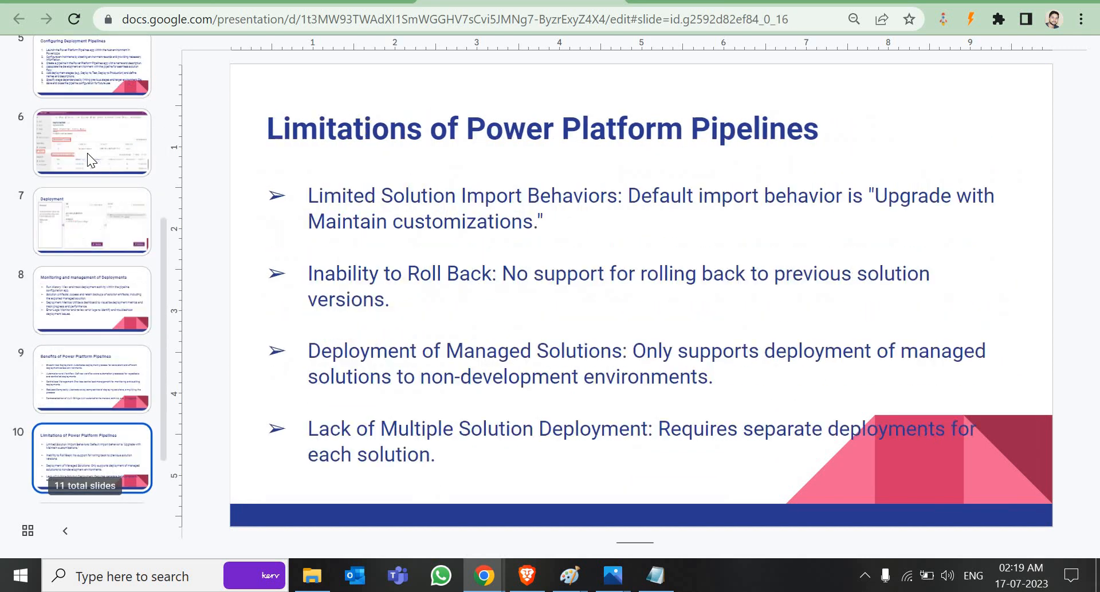